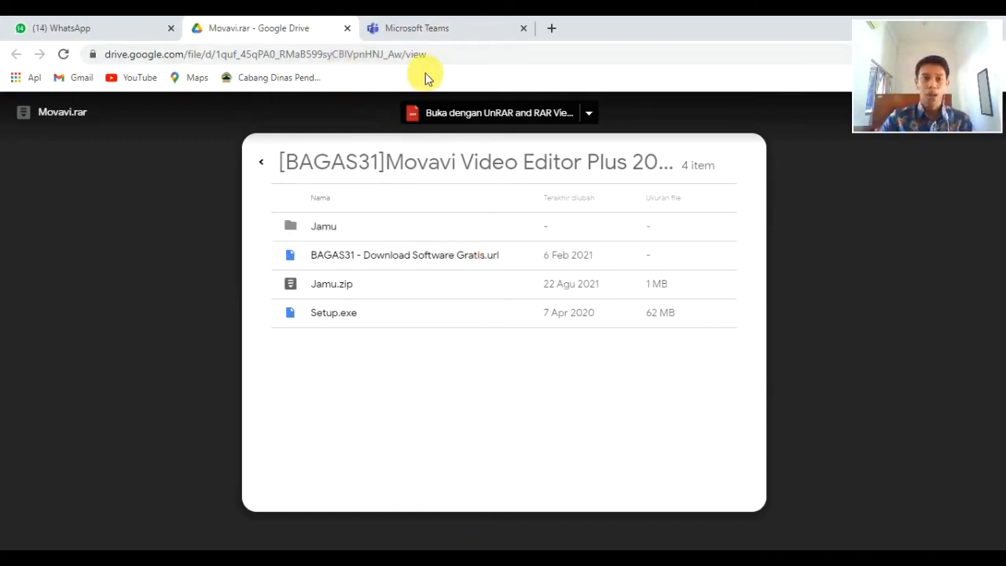
- Switch to the Aplikasi folder in File Explorer and open Movavi, then its [BAGAS31]Movavi Video Editor Plus 20.3.0 subfolder
click(449, 52)
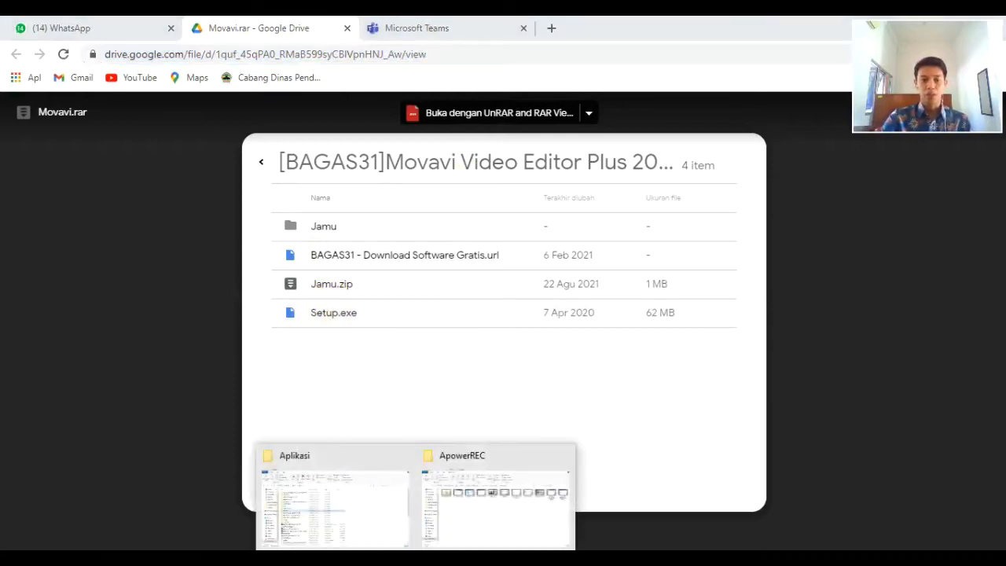
click(362, 516)
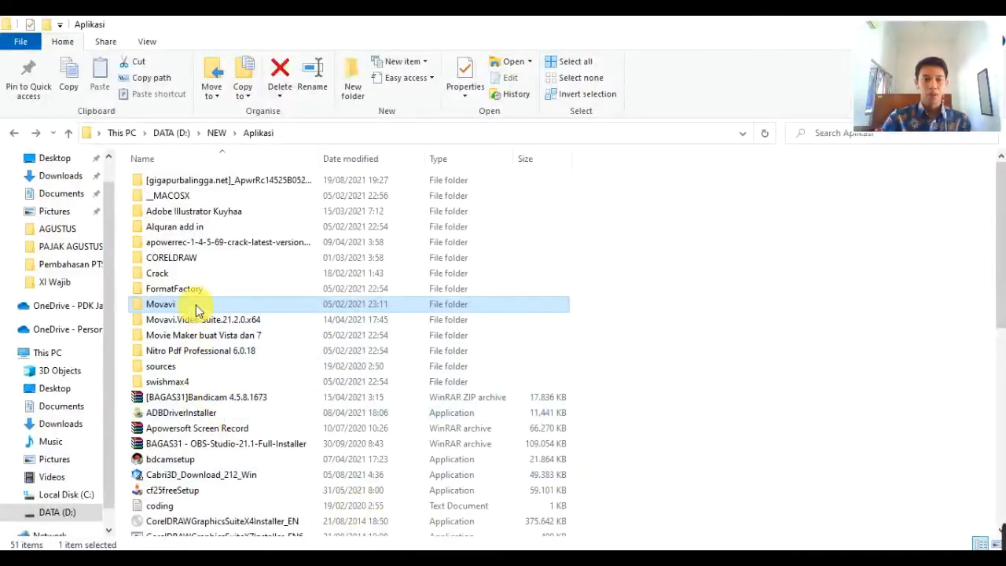
double_click(198, 307)
double_click(195, 182)
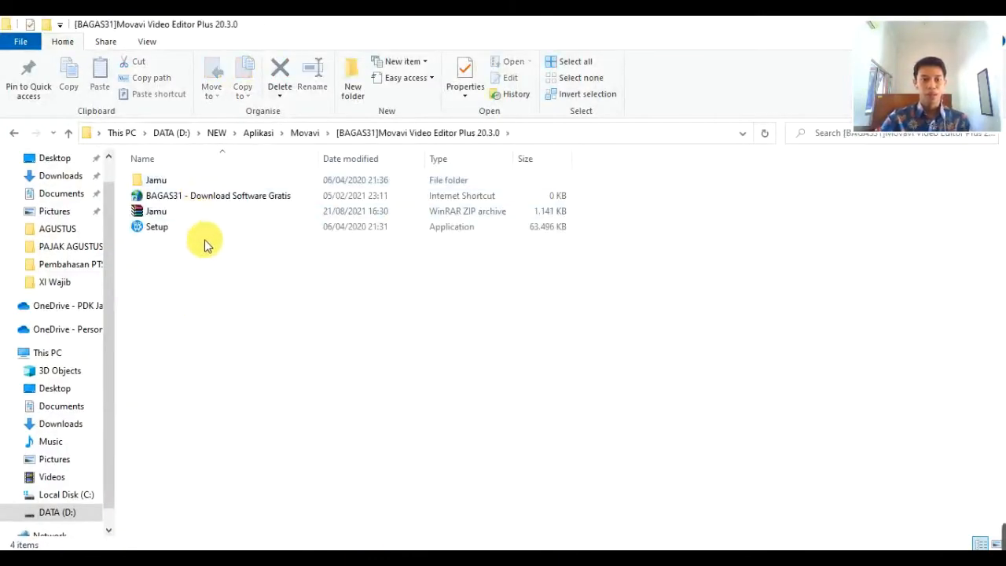
- Launch the Movavi Setup application, running it as administrator
double_click(163, 231)
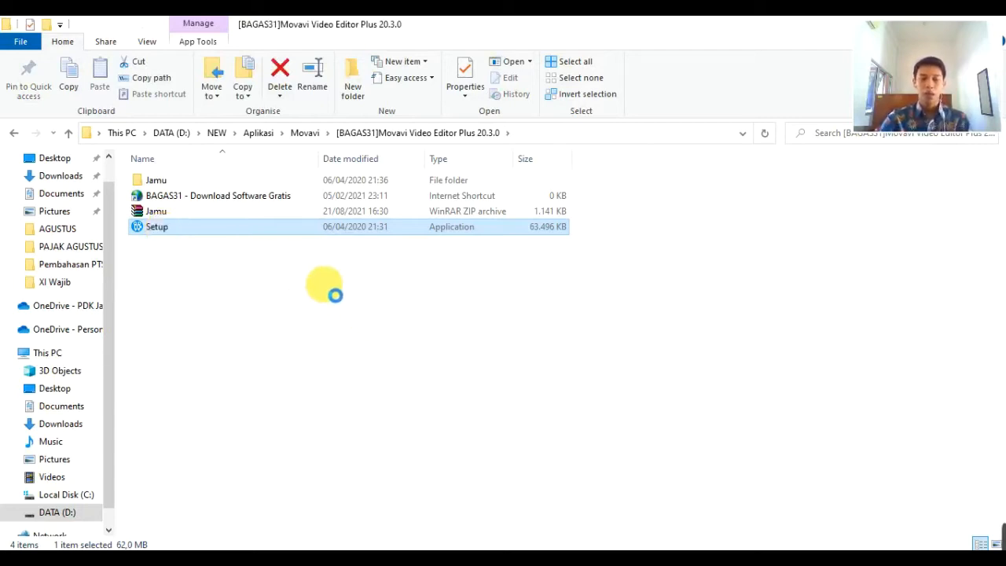
right_click(229, 232)
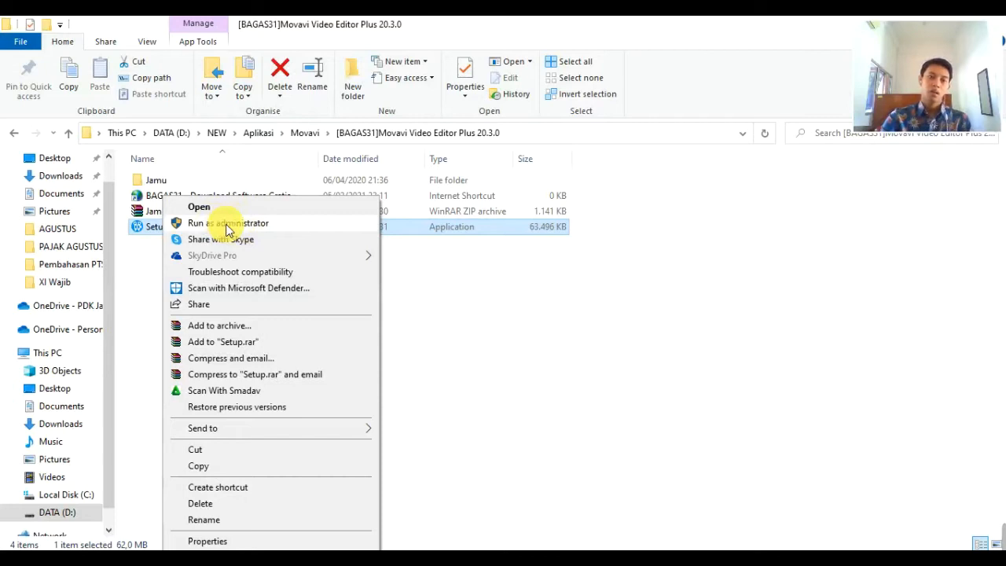
click(228, 224)
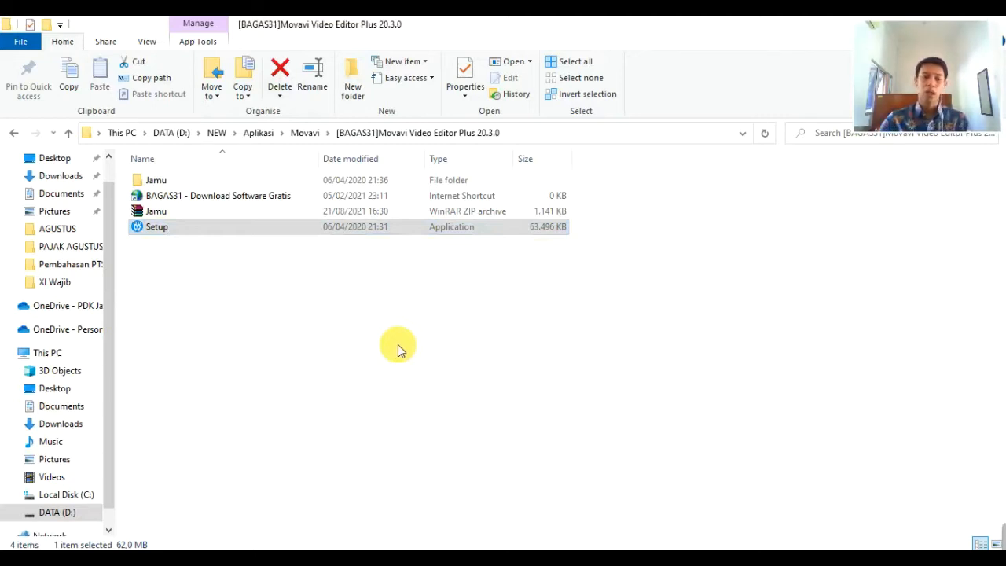
click(317, 227)
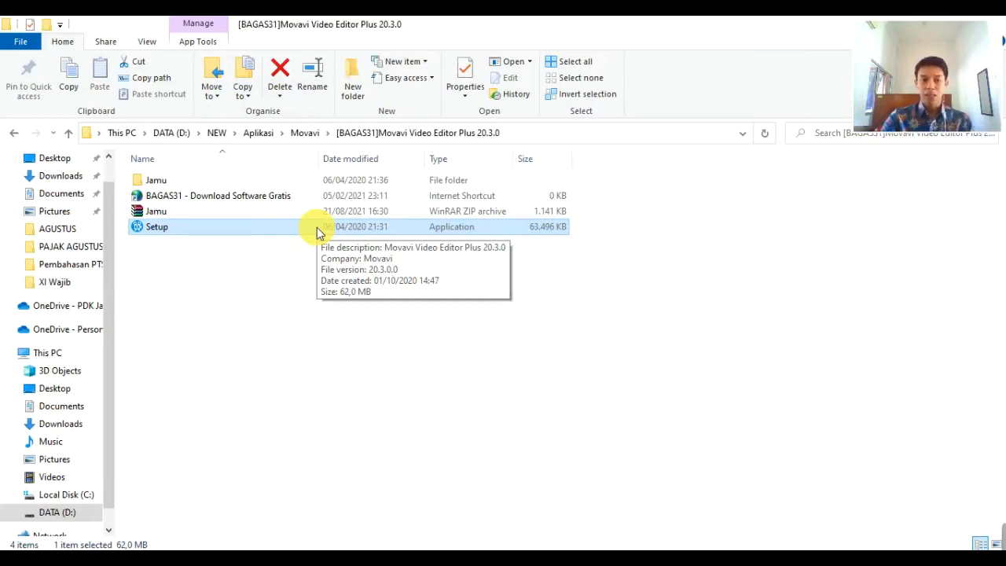
- Examine the extraction options available for the Jamu ZIP archive
click(258, 212)
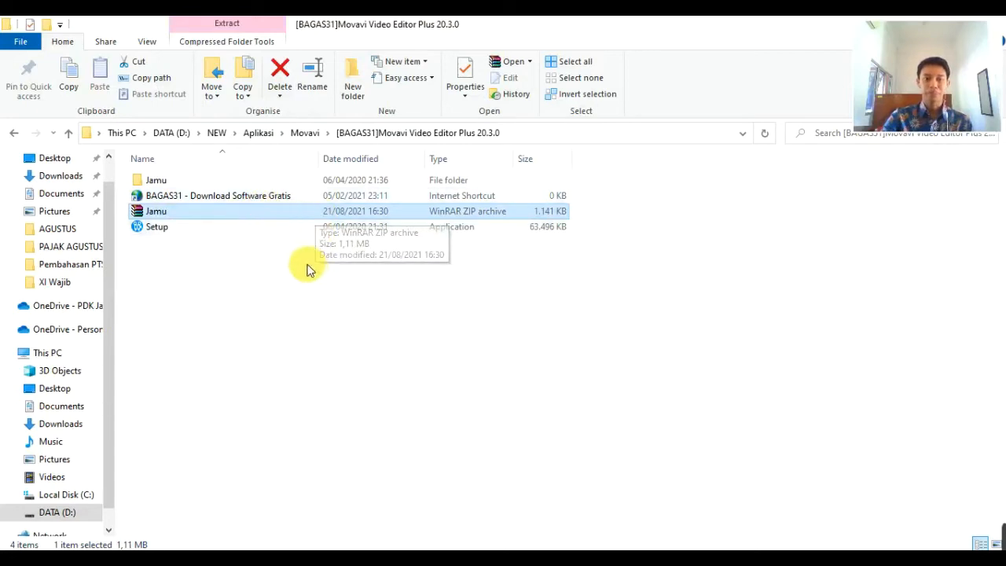
double_click(189, 217)
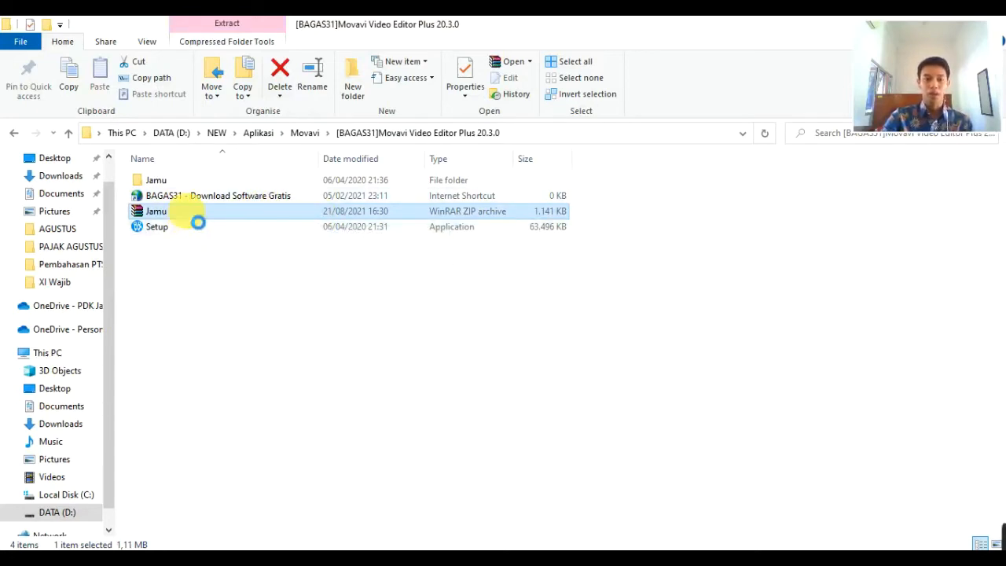
right_click(188, 211)
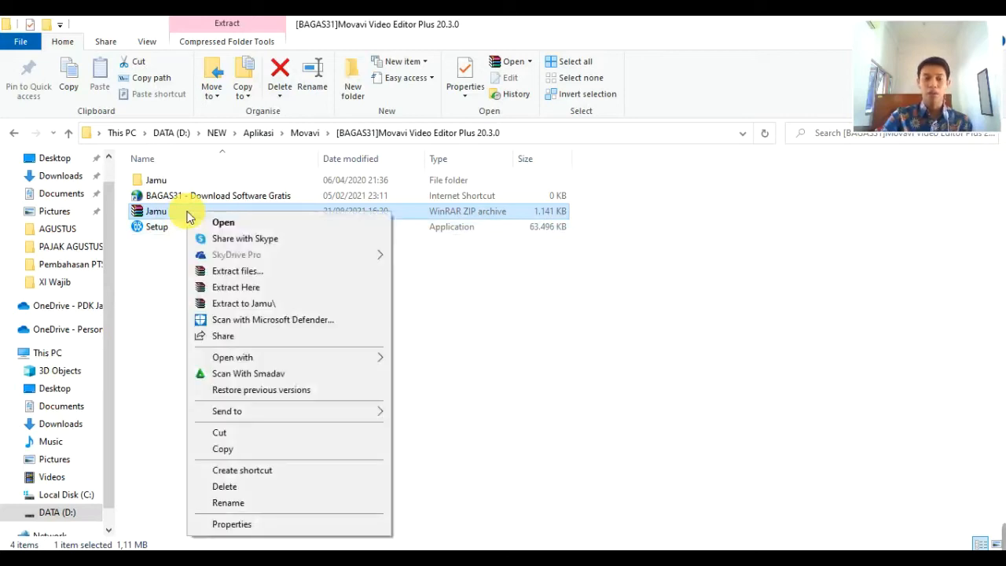
click(400, 294)
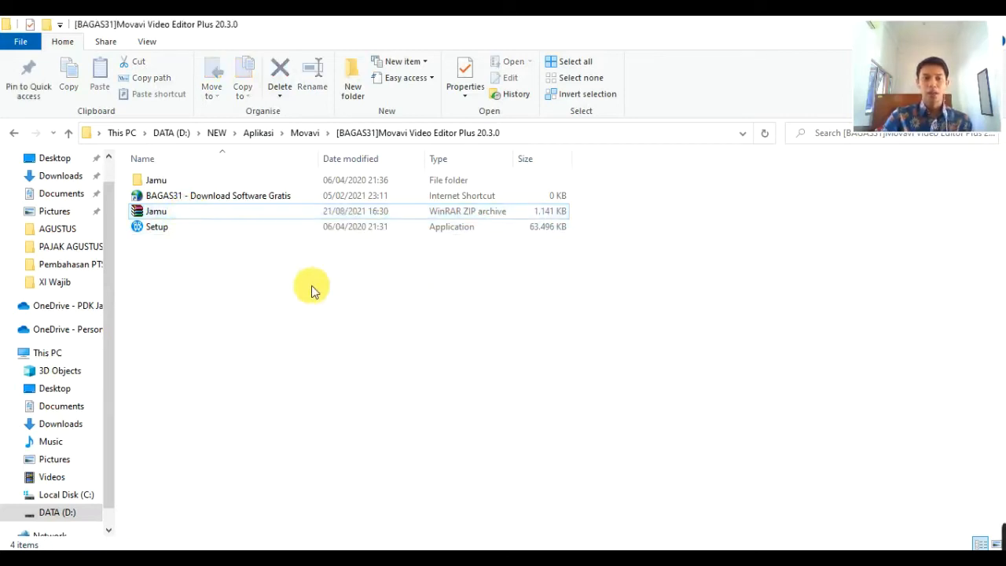
- Open the extracted Jamu folder and highlight the VideoCapture and VideoEditorPlus applications in it
double_click(197, 178)
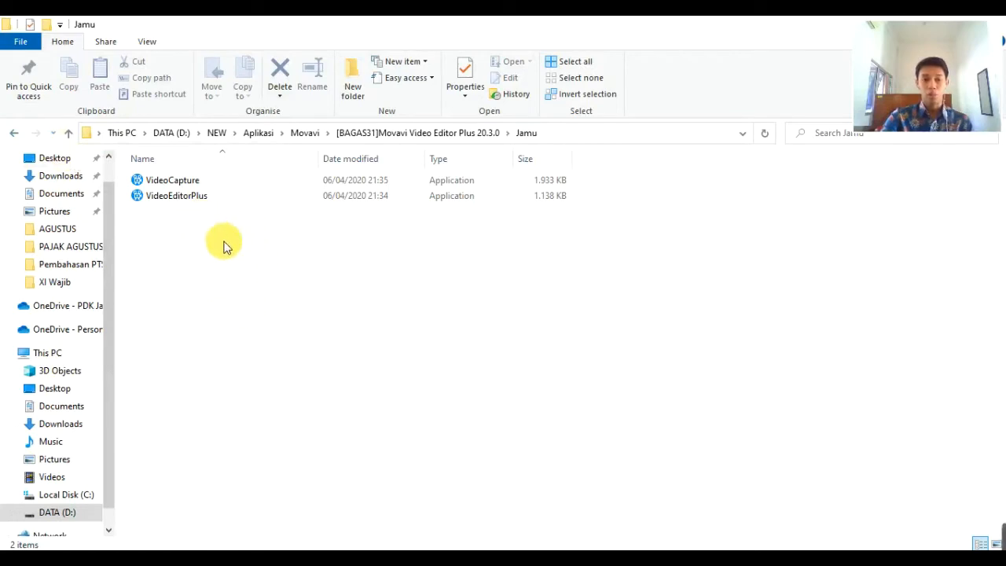
drag(642, 183, 408, 273)
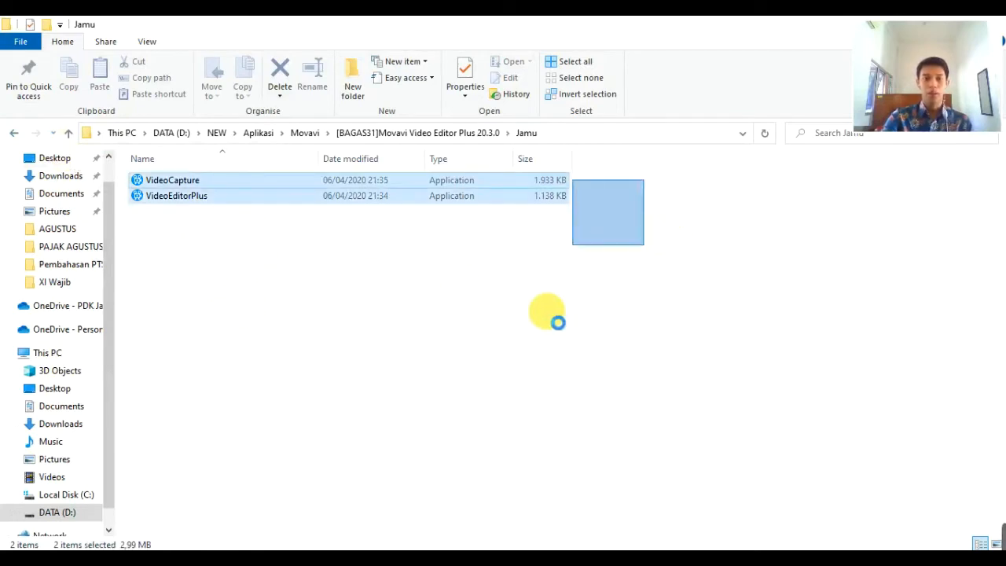
click(590, 311)
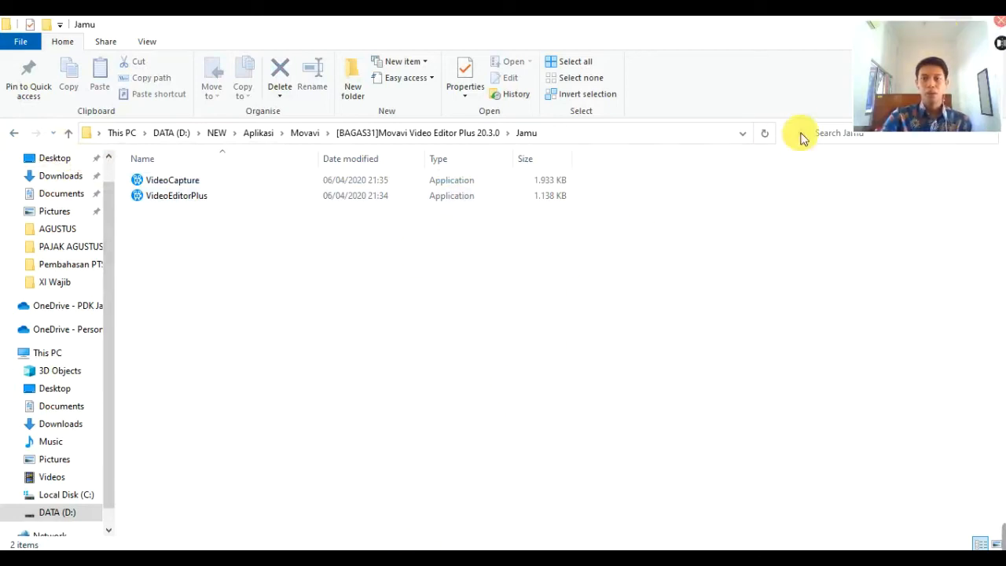
- Close the Jamu and ApowerREC folder windows and minimize the browser to reach the desktop
mouse_move(415, 559)
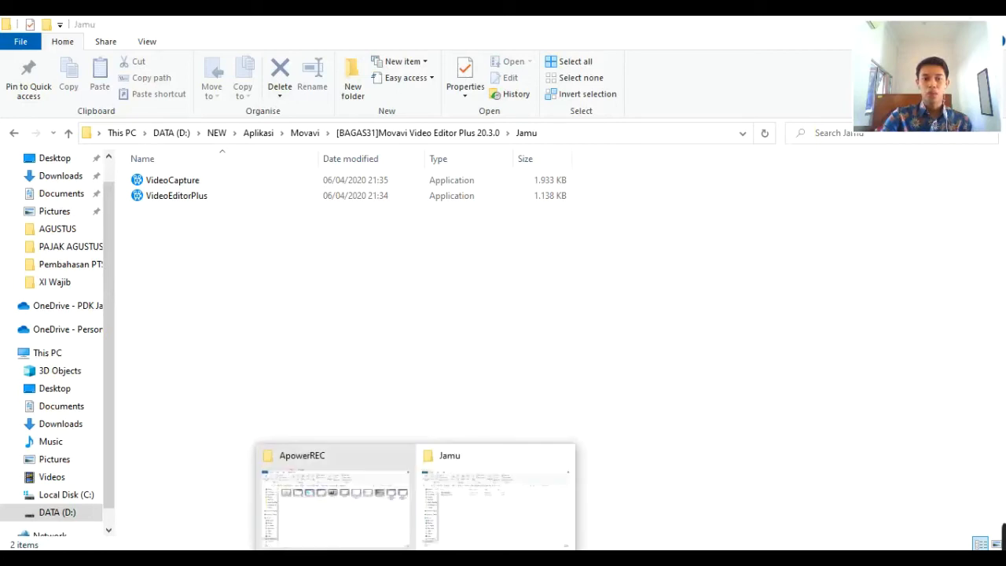
click(562, 457)
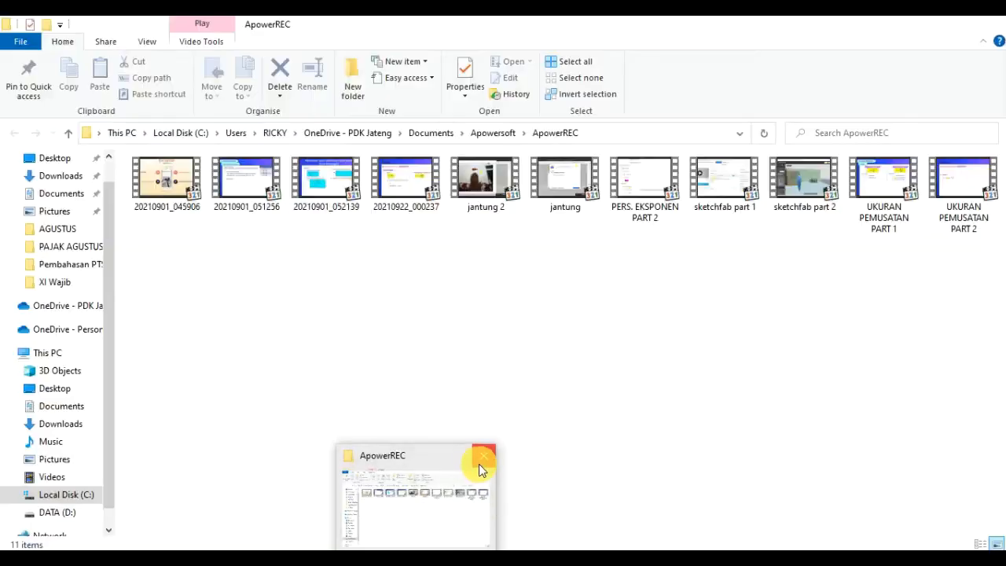
click(480, 460)
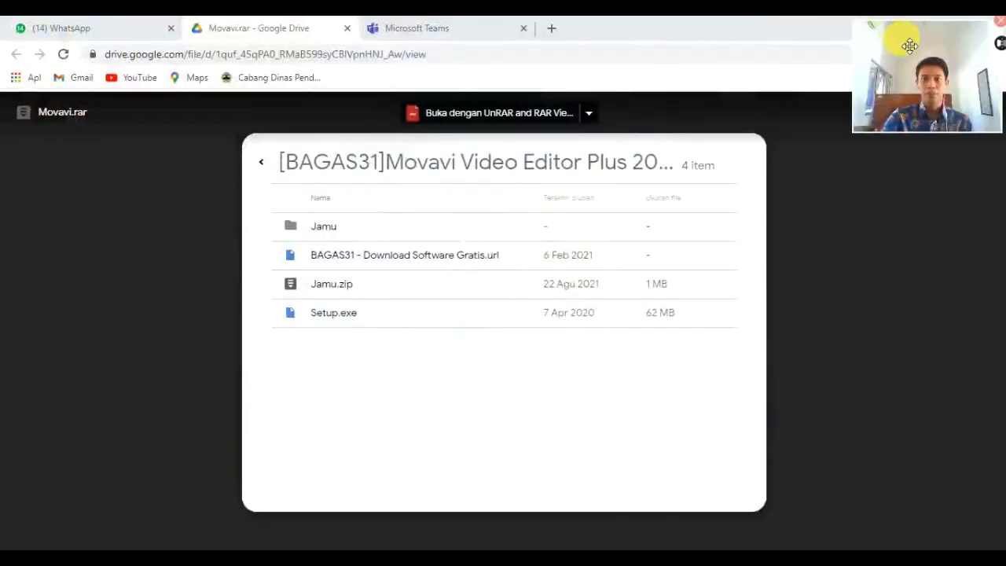
drag(905, 38, 912, 74)
click(920, 29)
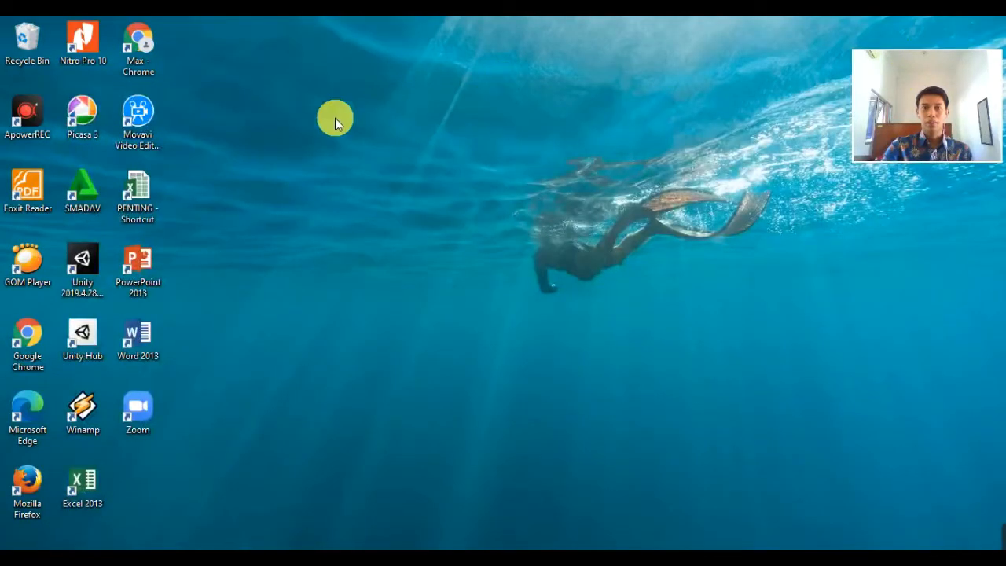
- Open the file location of the Movavi Video Editor Plus 2020 desktop shortcut, view the folder maximized, and close it
click(144, 120)
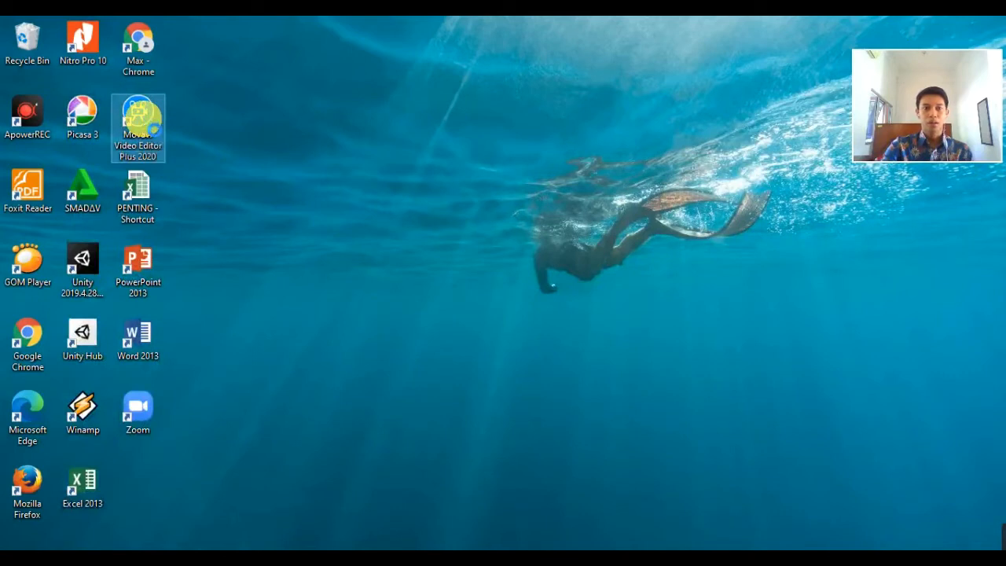
right_click(141, 118)
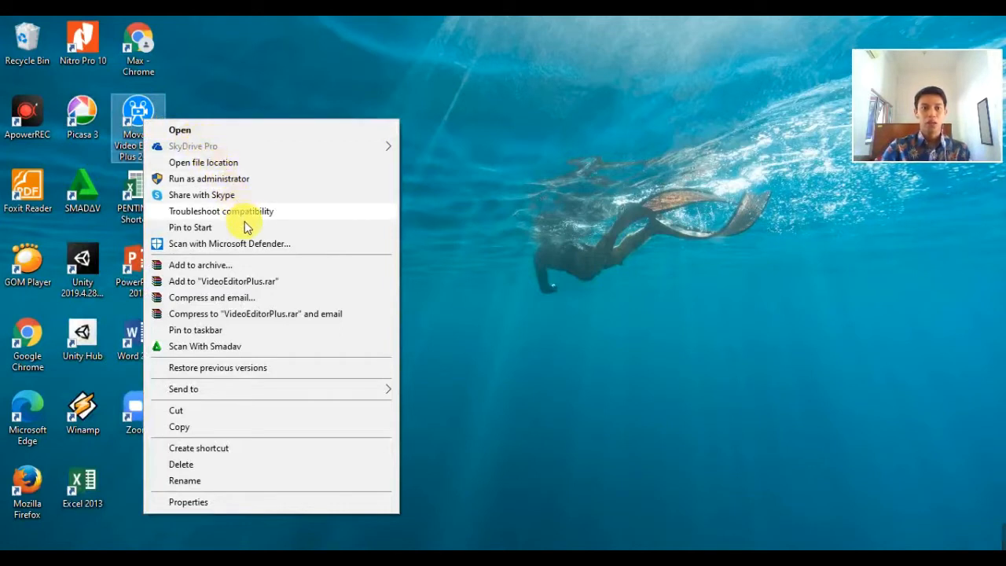
click(220, 166)
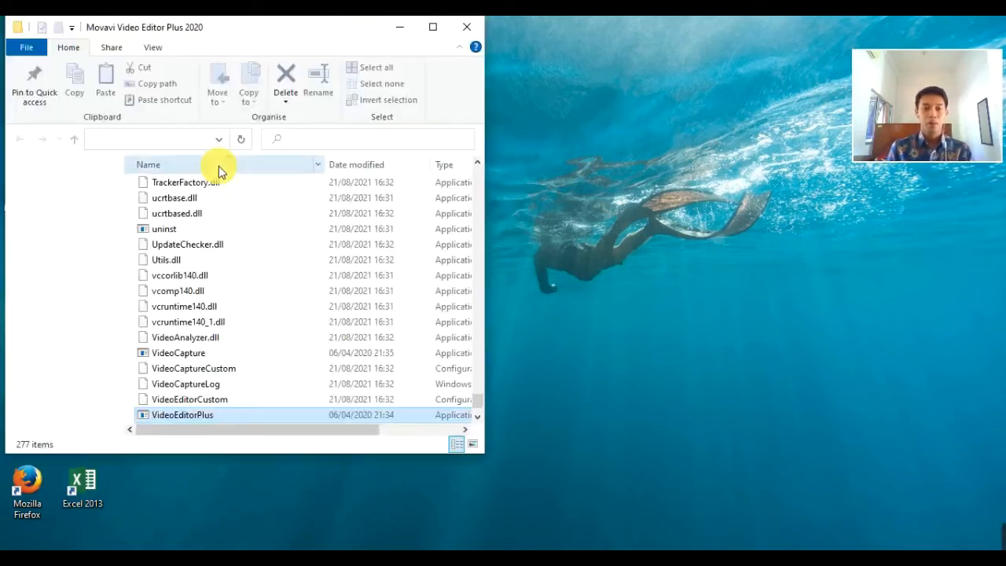
click(436, 27)
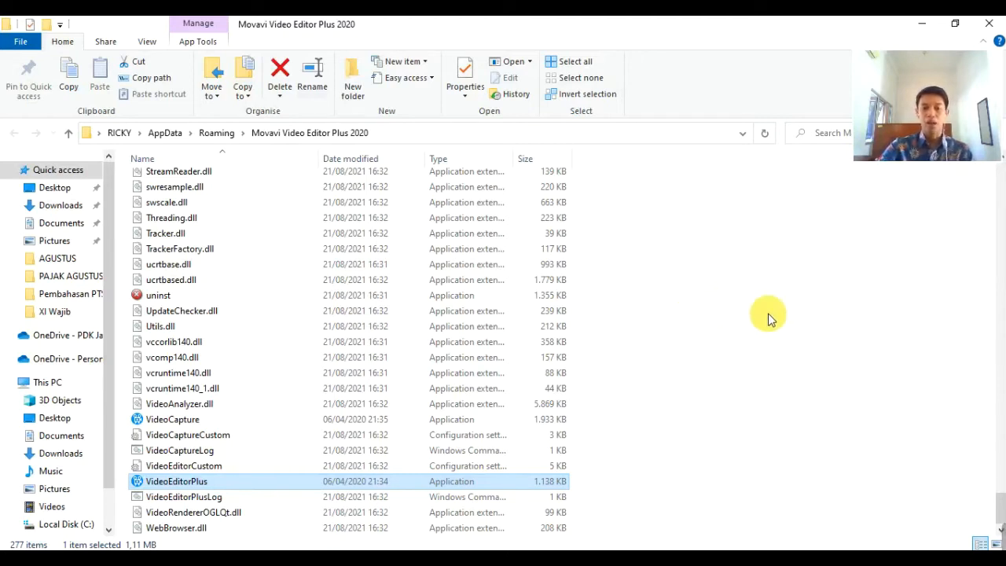
click(989, 26)
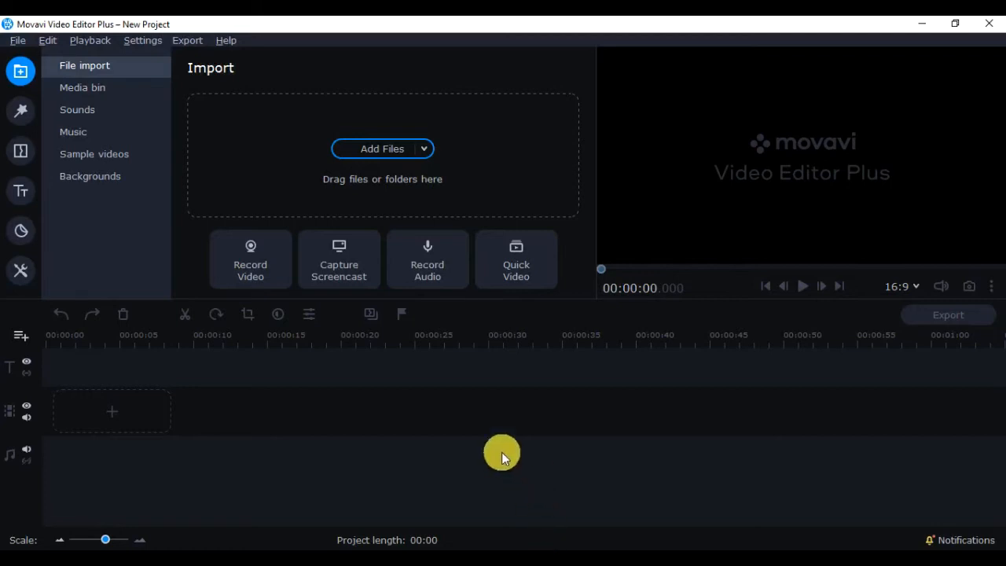
- Look through the main menu commands of Movavi Video Editor Plus, from File to Help
click(21, 40)
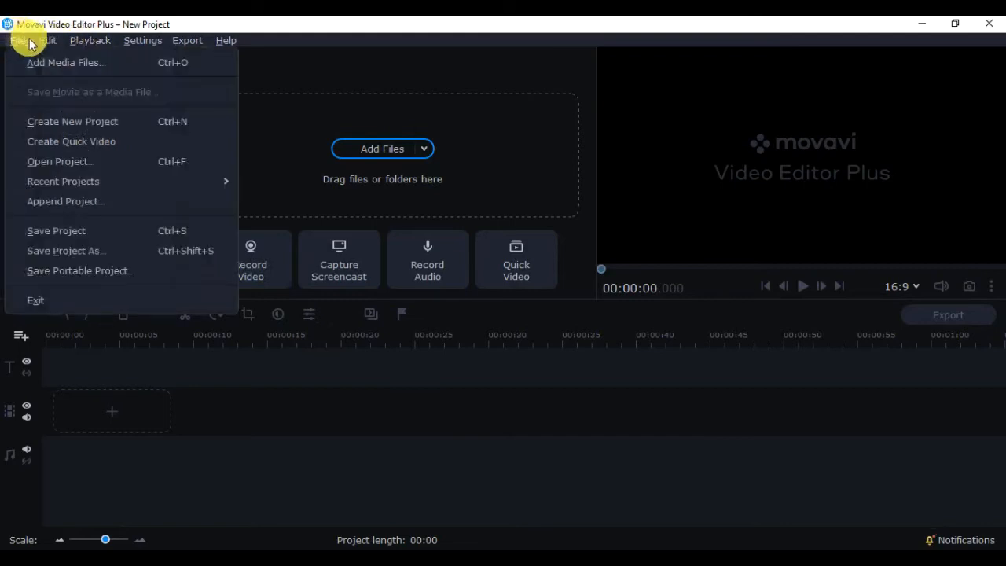
mouse_move(155, 47)
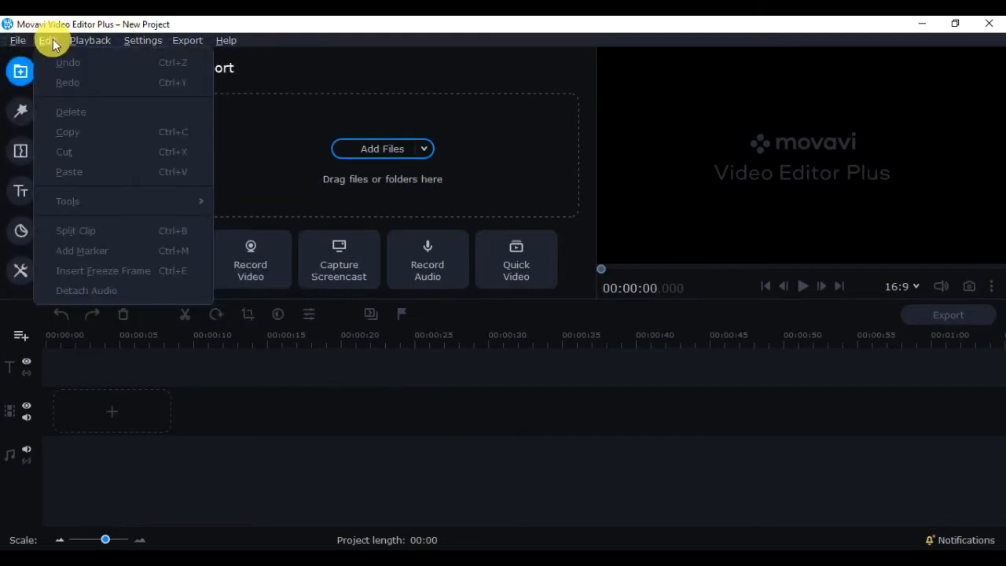
mouse_move(16, 42)
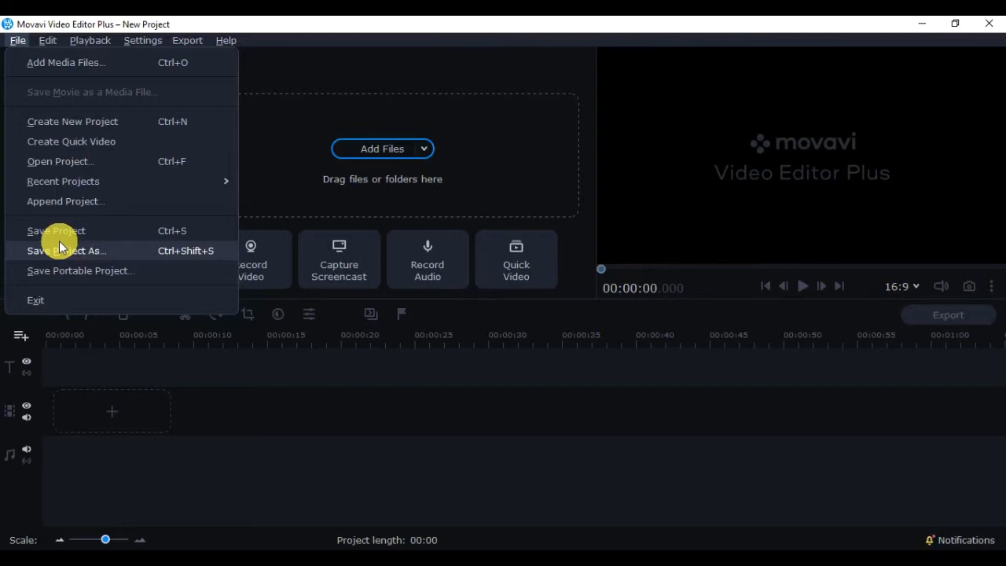
mouse_move(96, 41)
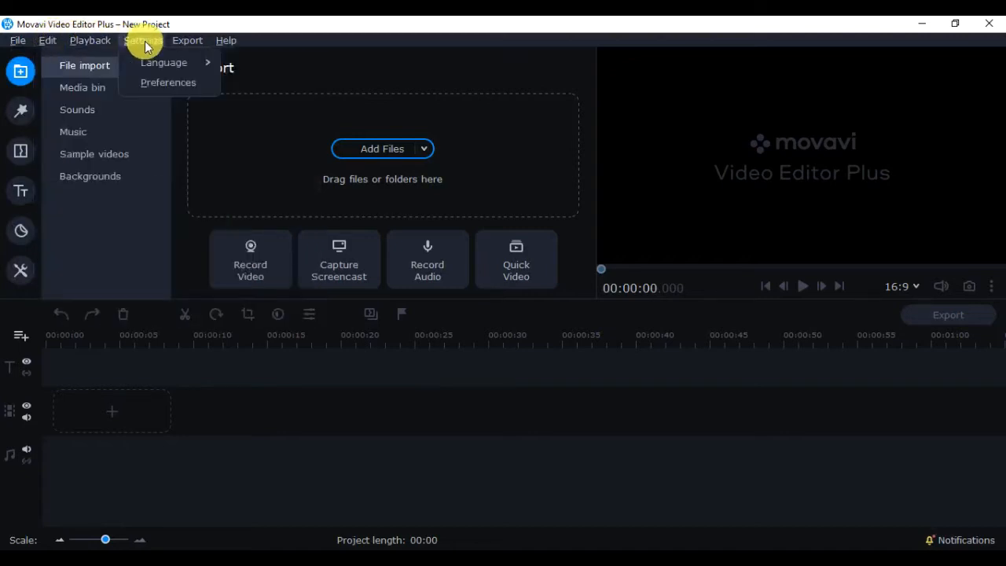
mouse_move(253, 38)
click(443, 43)
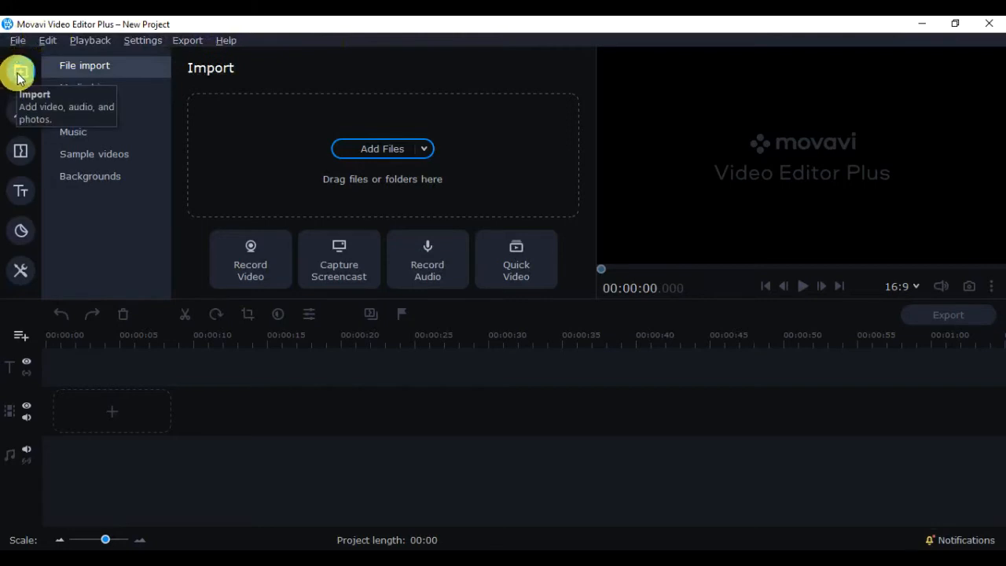
- Look through the Filters, Transitions, Titles, Stickers and All Tools collections and return to Import
click(22, 114)
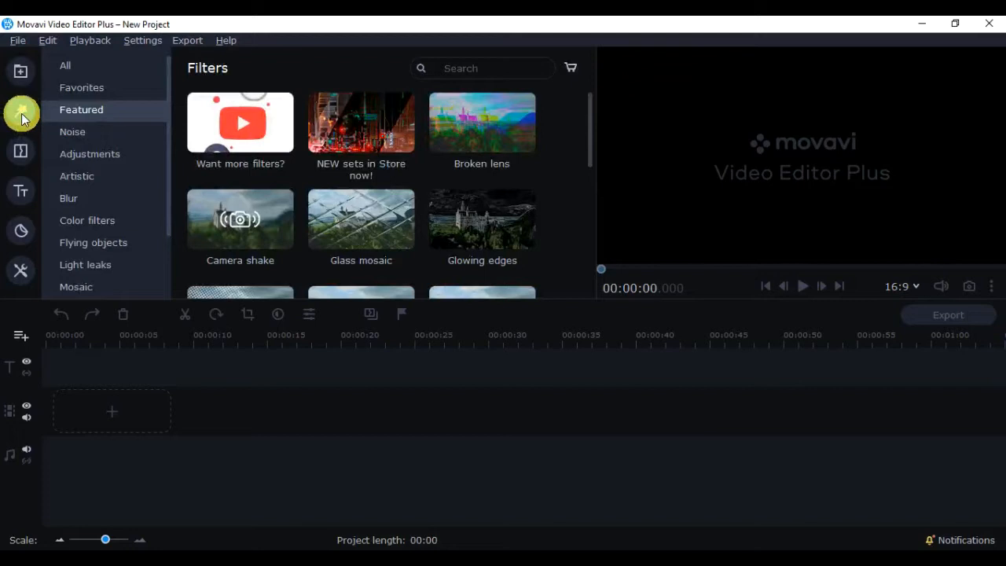
click(22, 150)
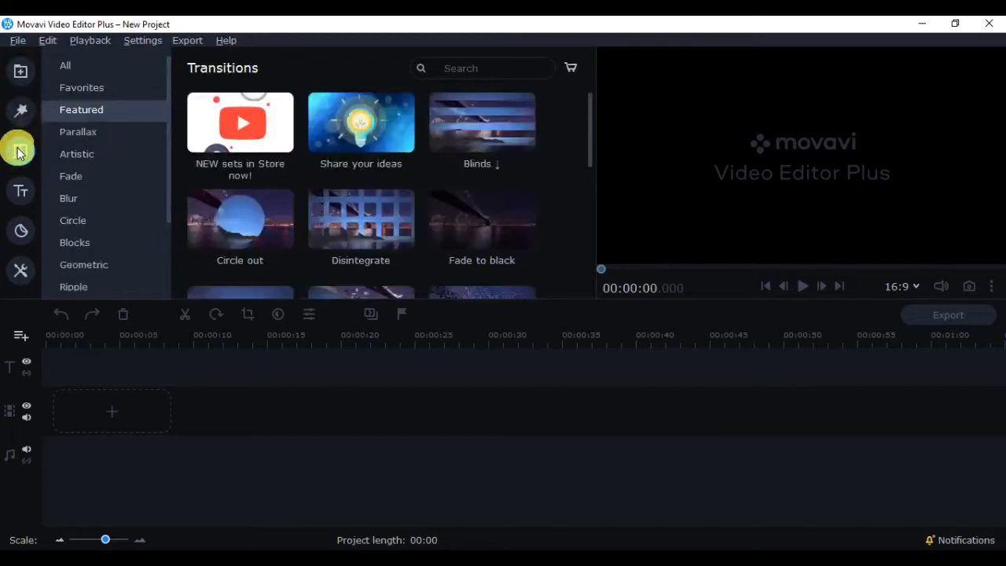
click(18, 194)
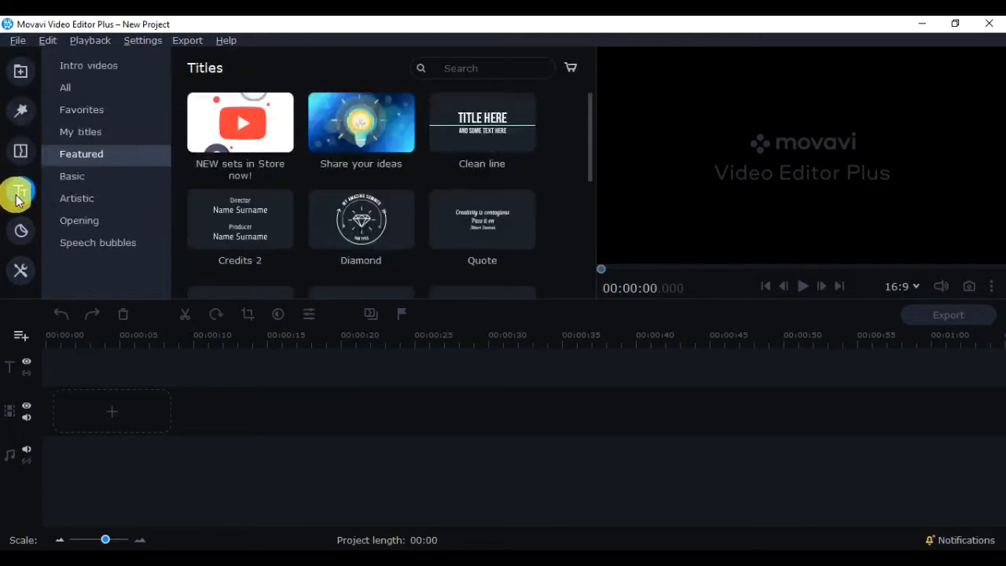
click(21, 233)
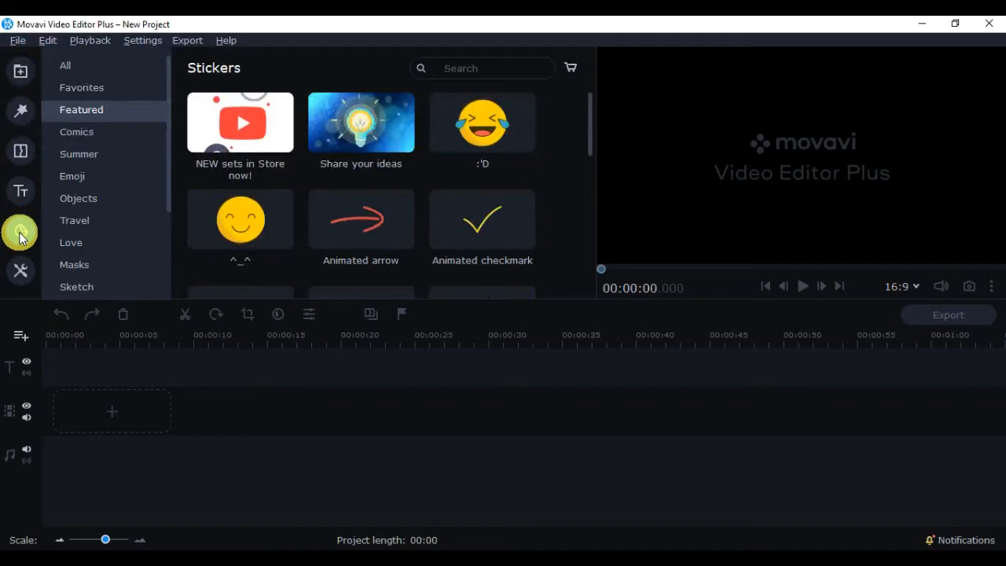
click(22, 272)
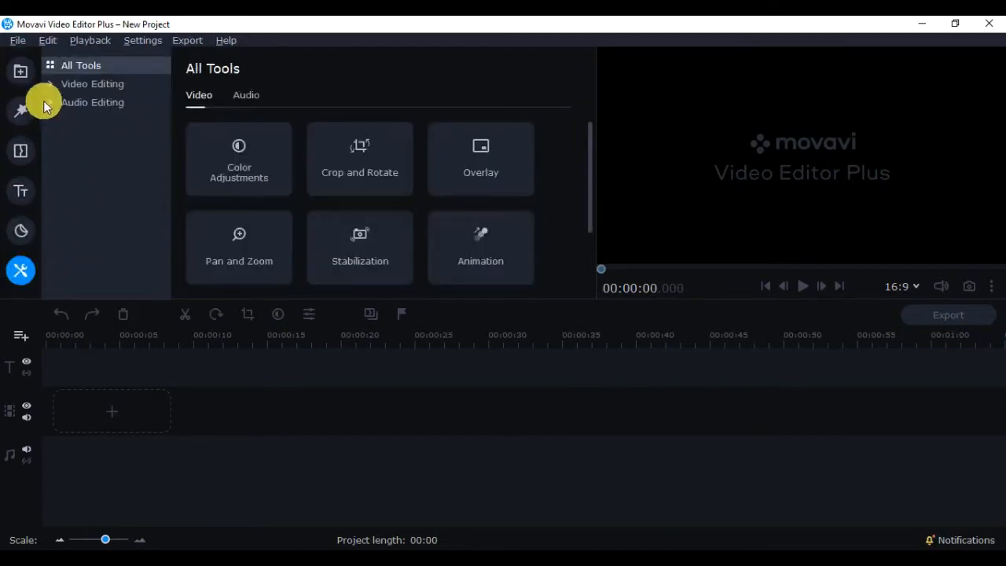
click(22, 75)
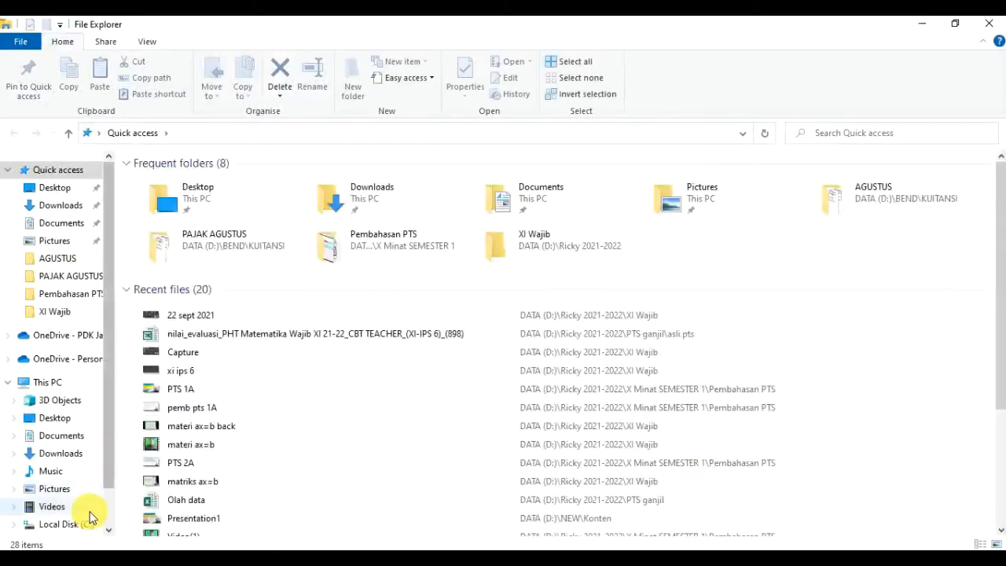
- Open the XI Wajib folder inside the 2021-2022 folder on the DATA (D:) drive
scroll(108, 499, down, 1)
click(78, 496)
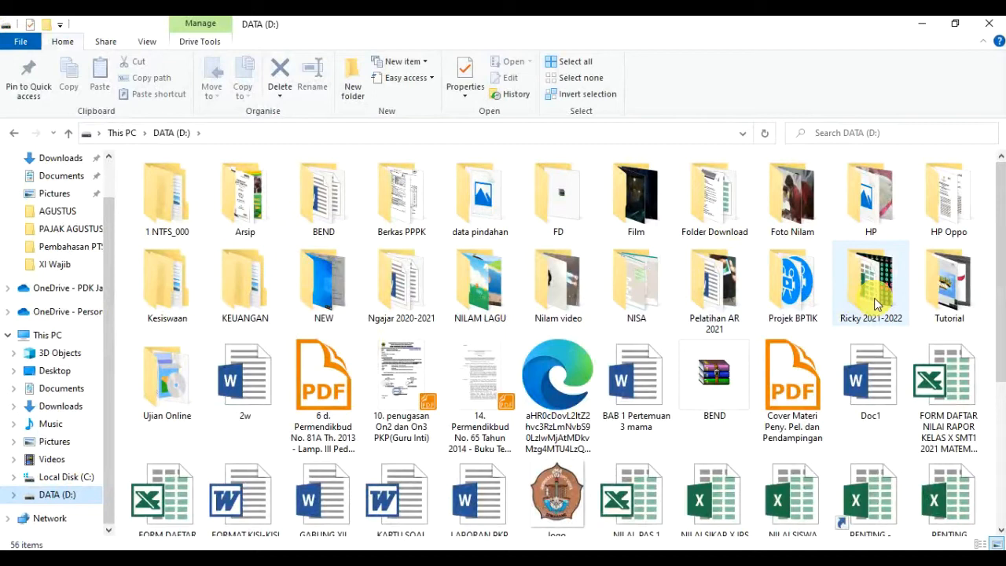
double_click(862, 304)
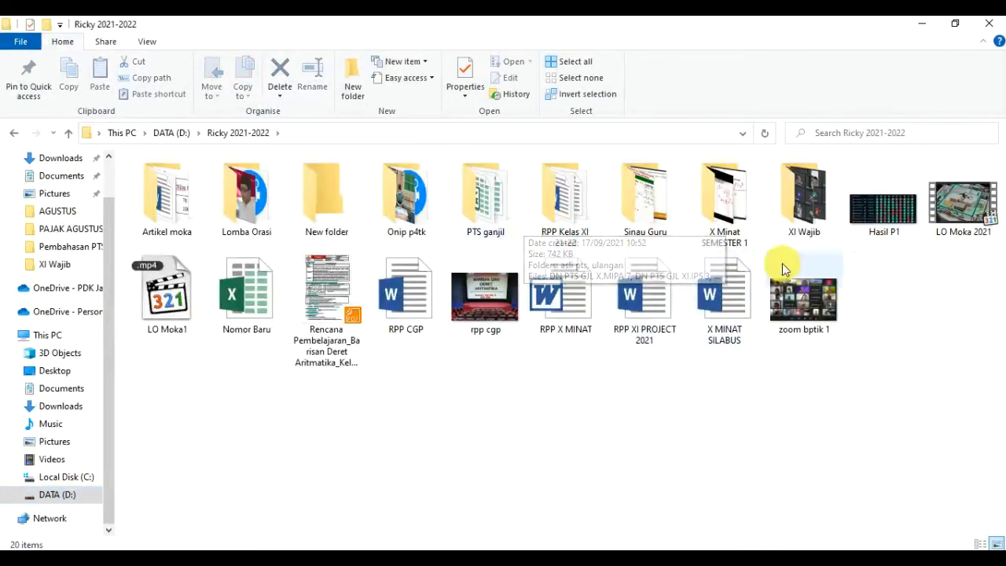
double_click(797, 208)
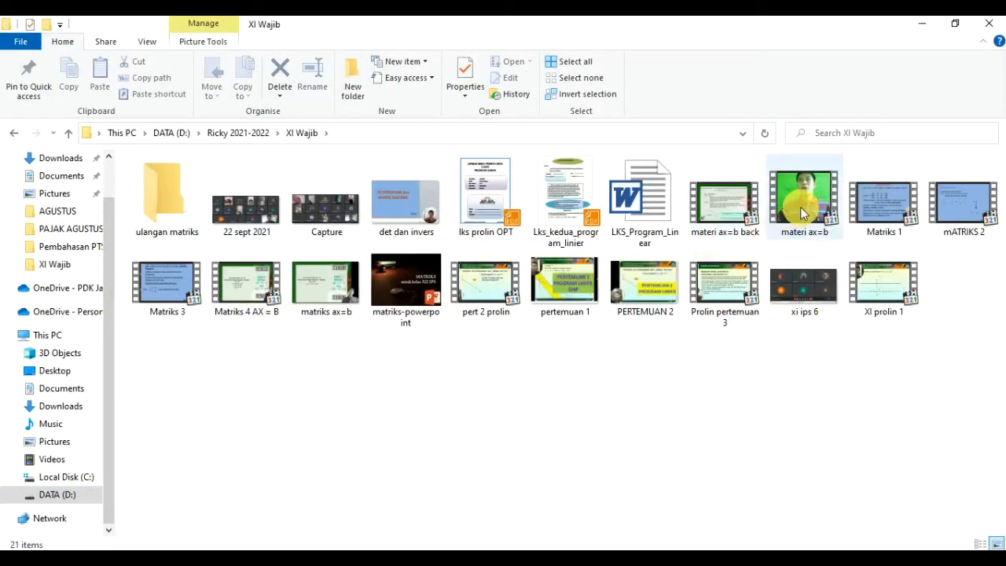
- Import the videos materi ax=b and materi ax=b back from the XI Wajib folder into the project's media bin
click(799, 206)
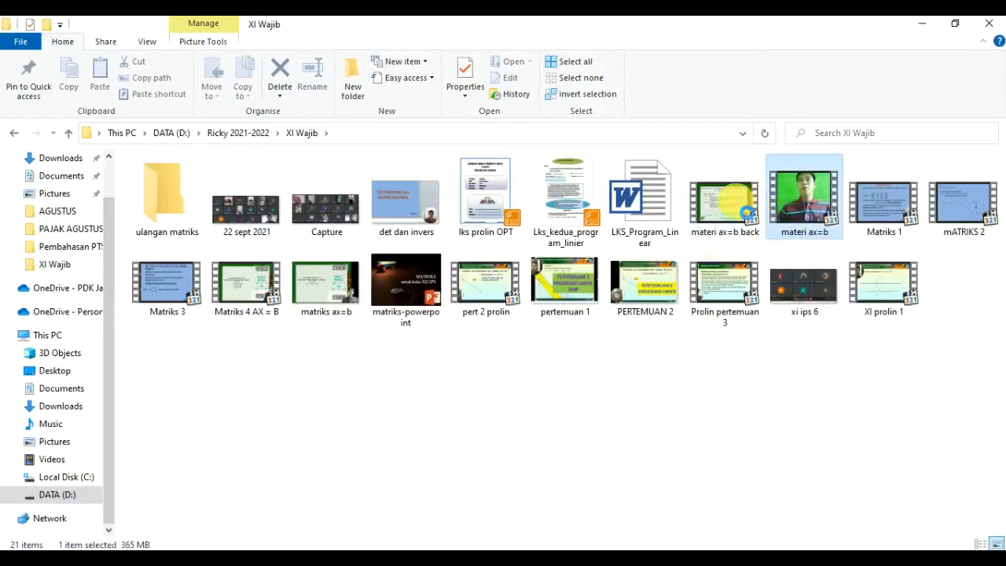
ctrl+click(726, 203)
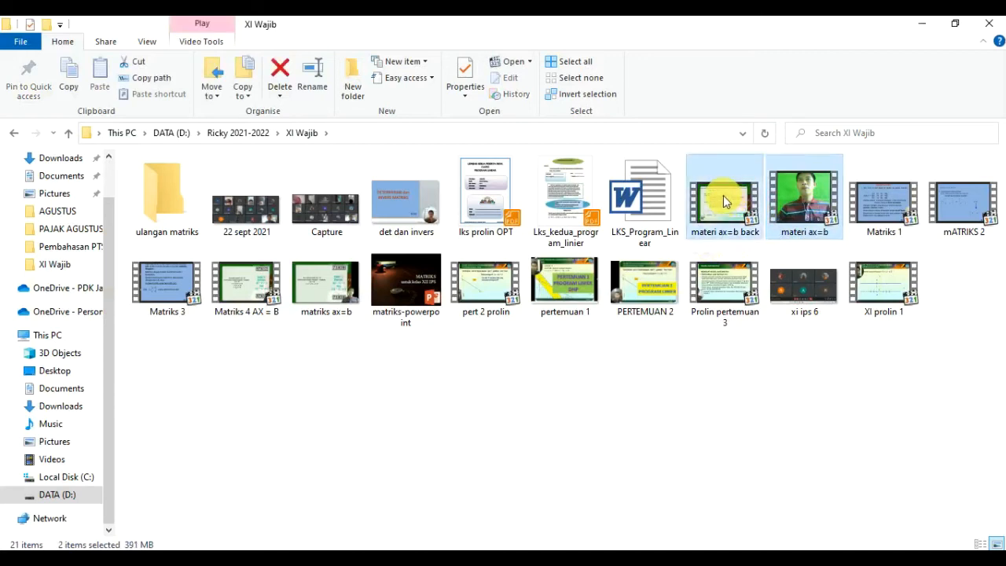
drag(724, 201, 356, 202)
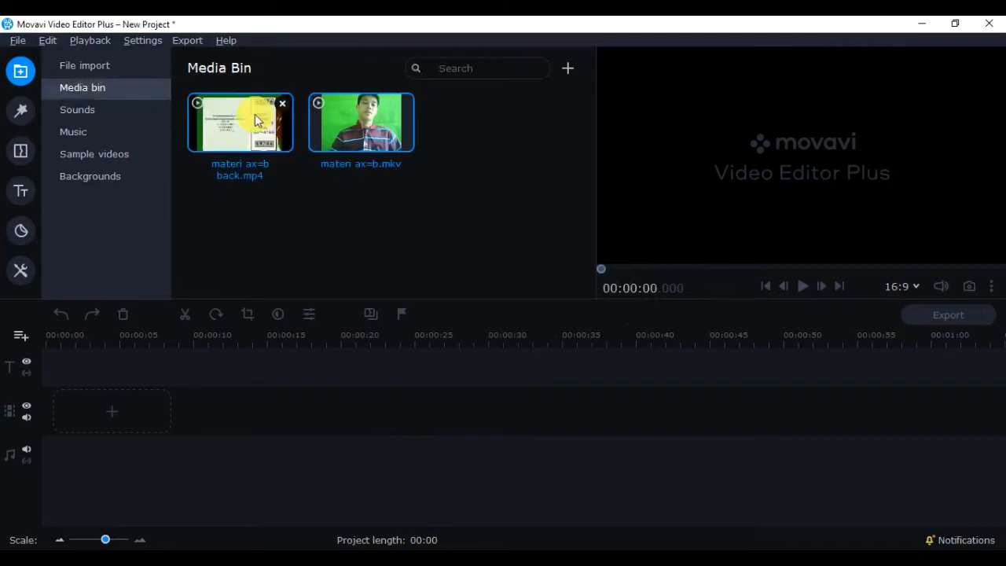
click(469, 154)
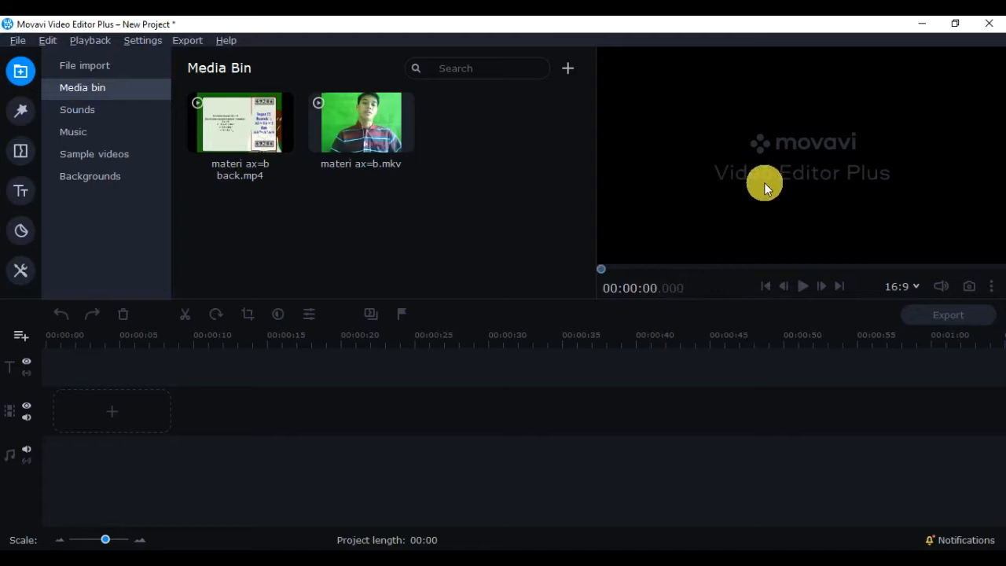
- Preview materi ax=b.mkv and materi ax=b back.mp4 from the media bin at several points in their playback
click(379, 138)
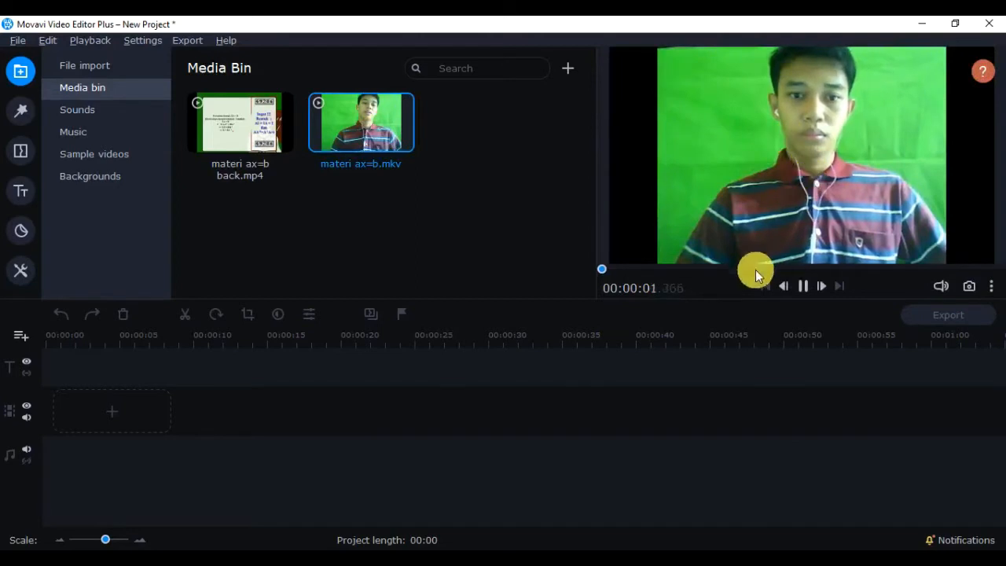
click(671, 270)
click(726, 270)
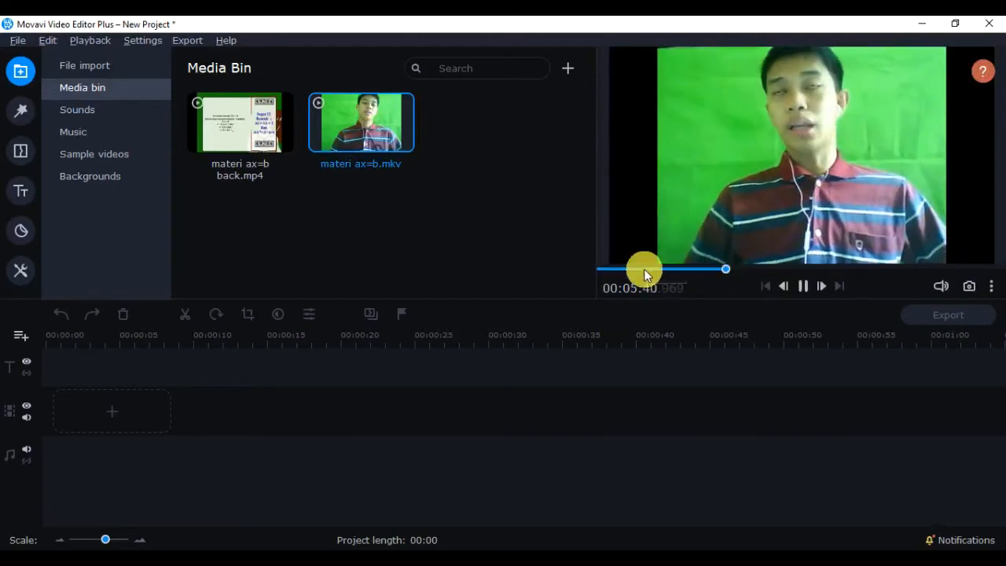
click(258, 144)
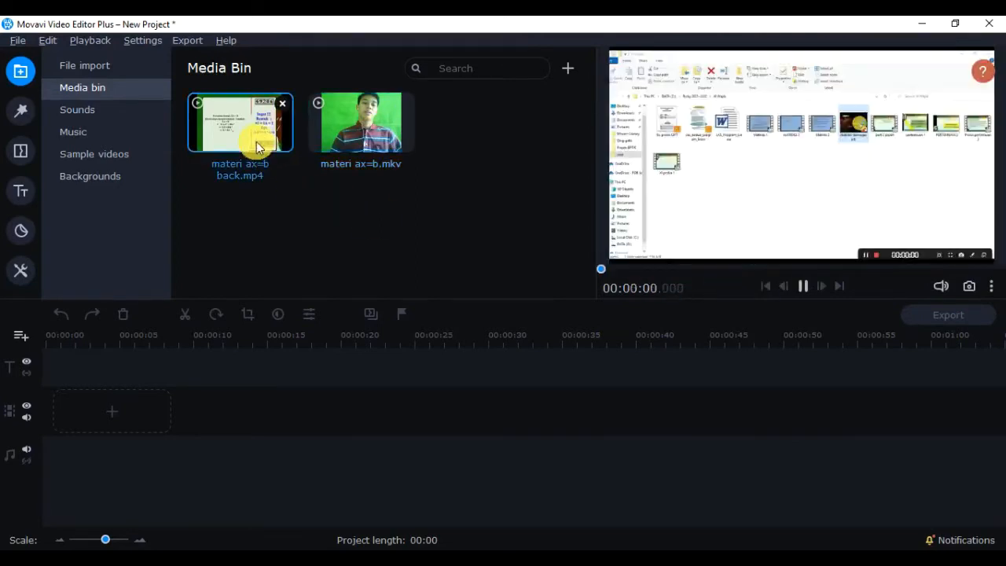
drag(692, 268, 744, 268)
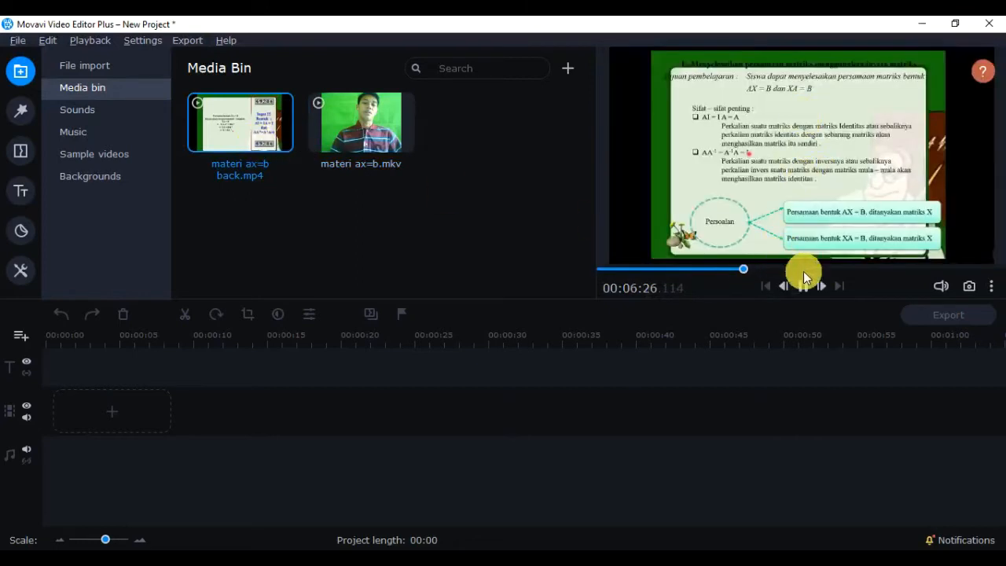
click(809, 270)
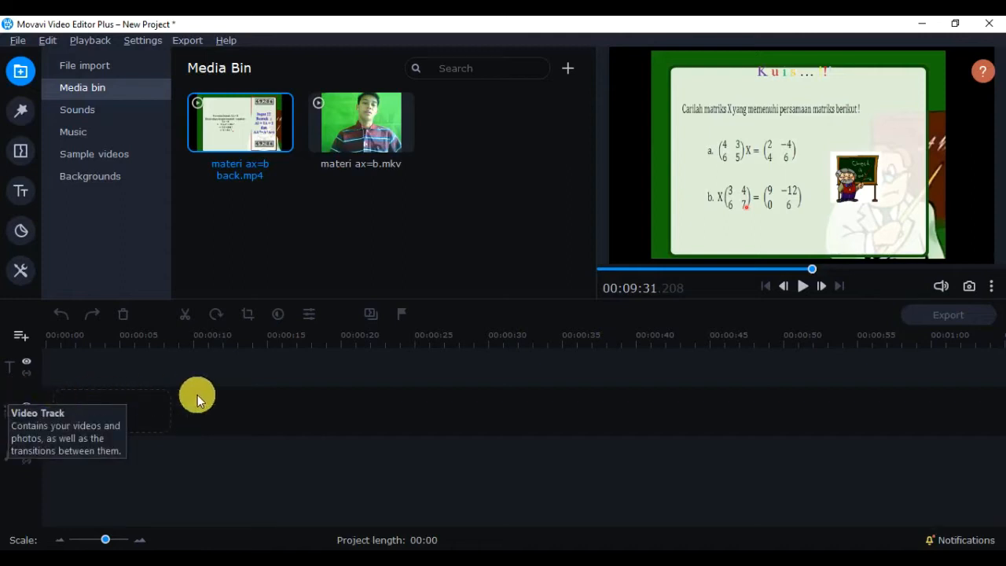
- Add an extra video track to the timeline
right_click(11, 395)
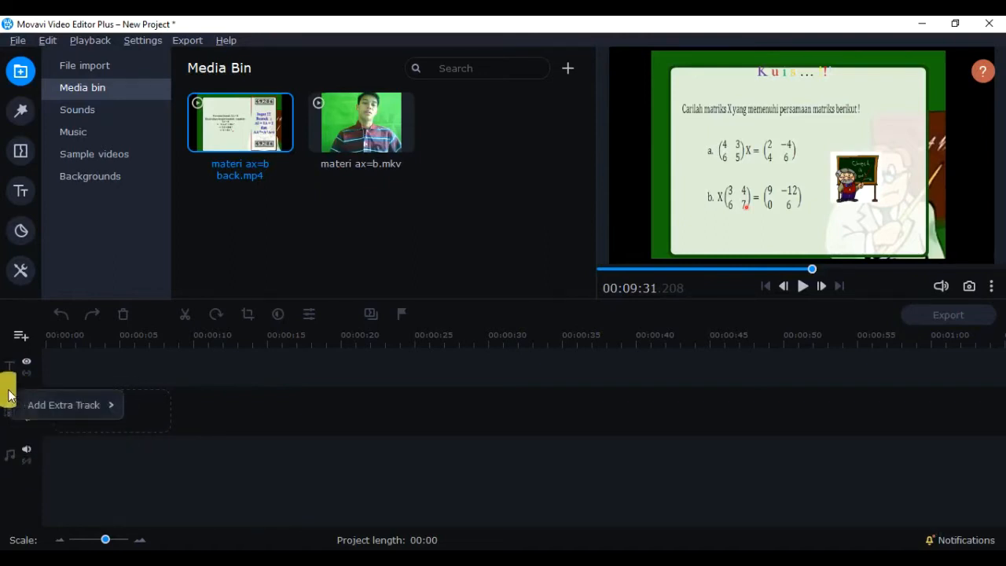
mouse_move(54, 401)
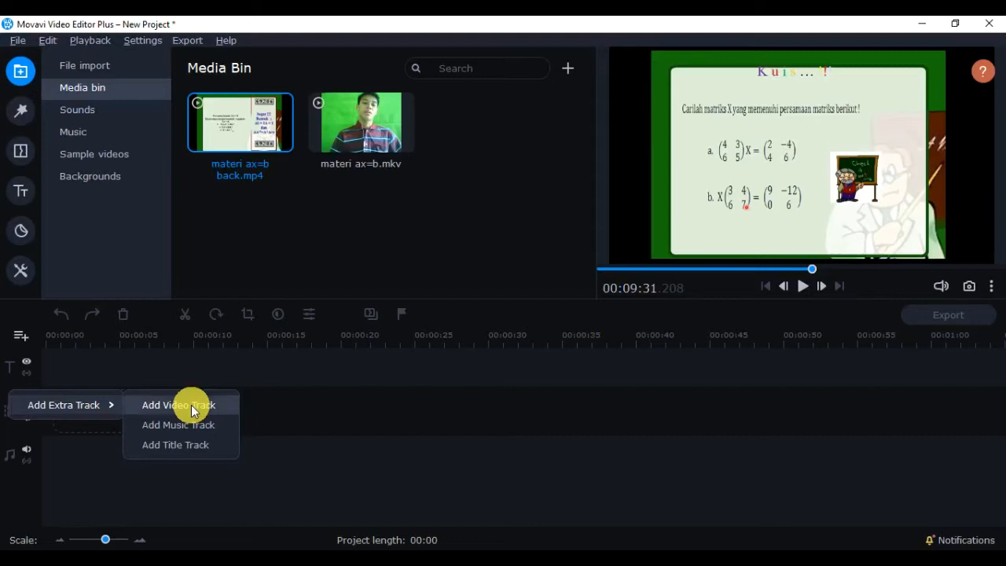
click(191, 405)
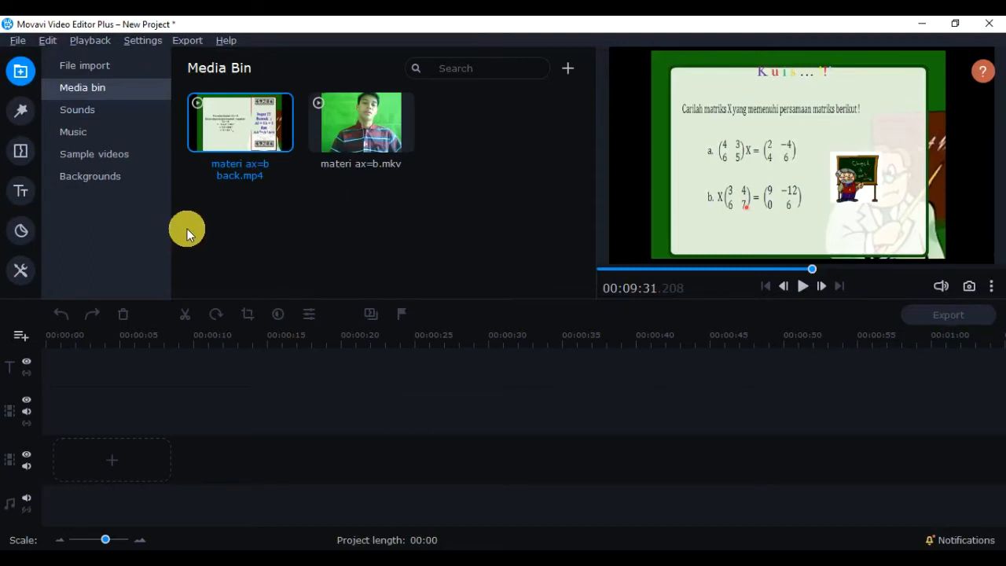
- Review the file import and media bin views, and preview the Aww and Applause clips in the Sounds collection
click(79, 70)
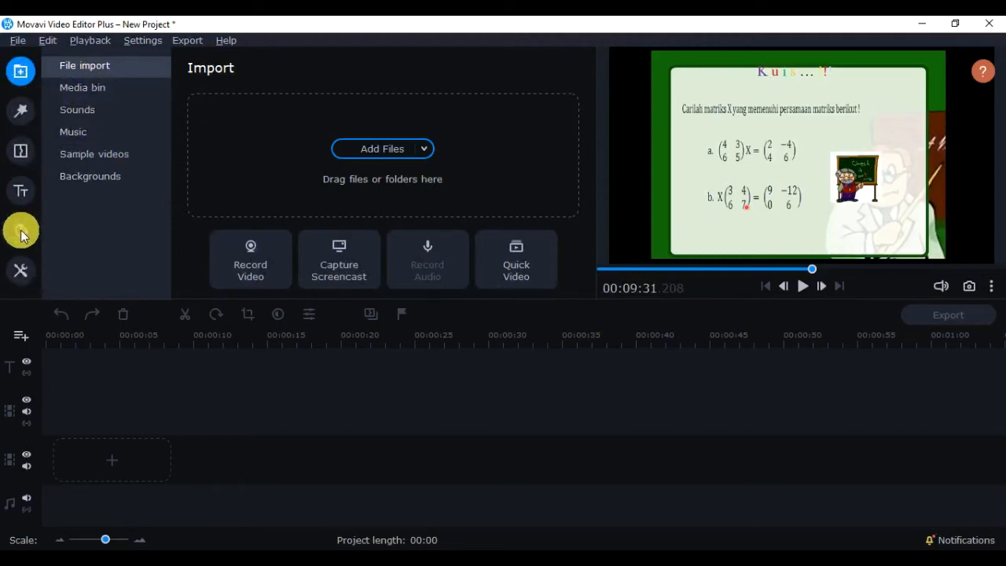
click(88, 89)
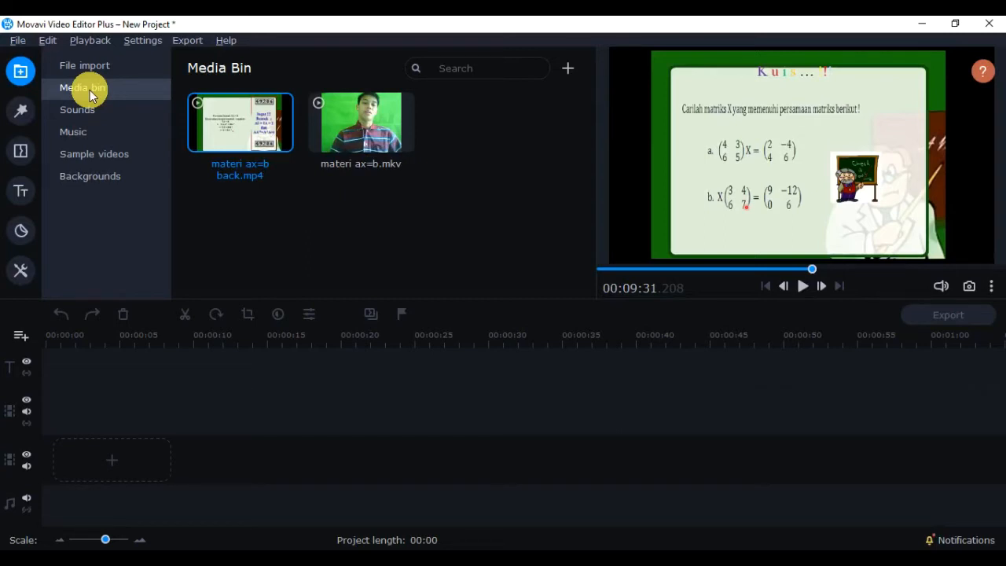
click(101, 109)
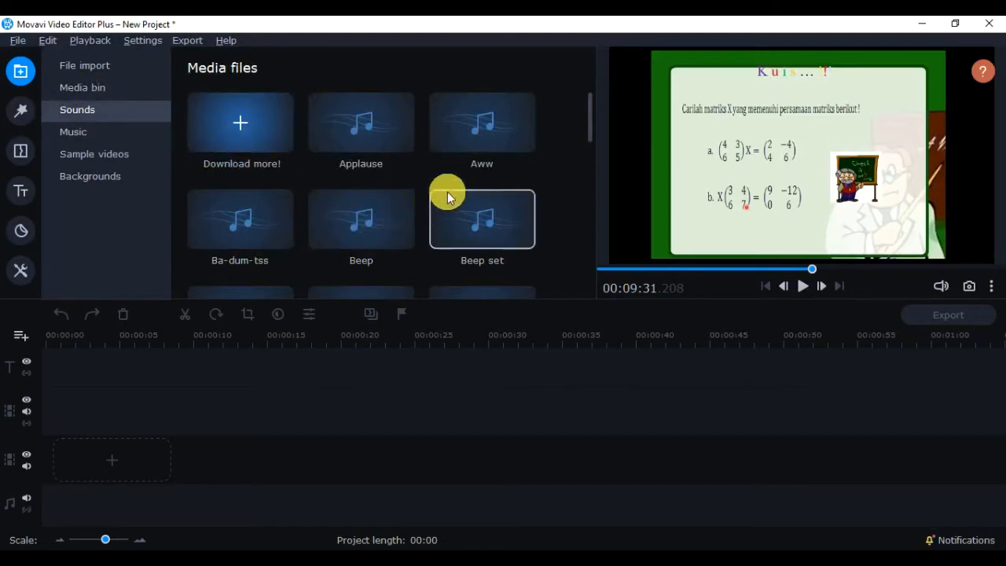
click(461, 143)
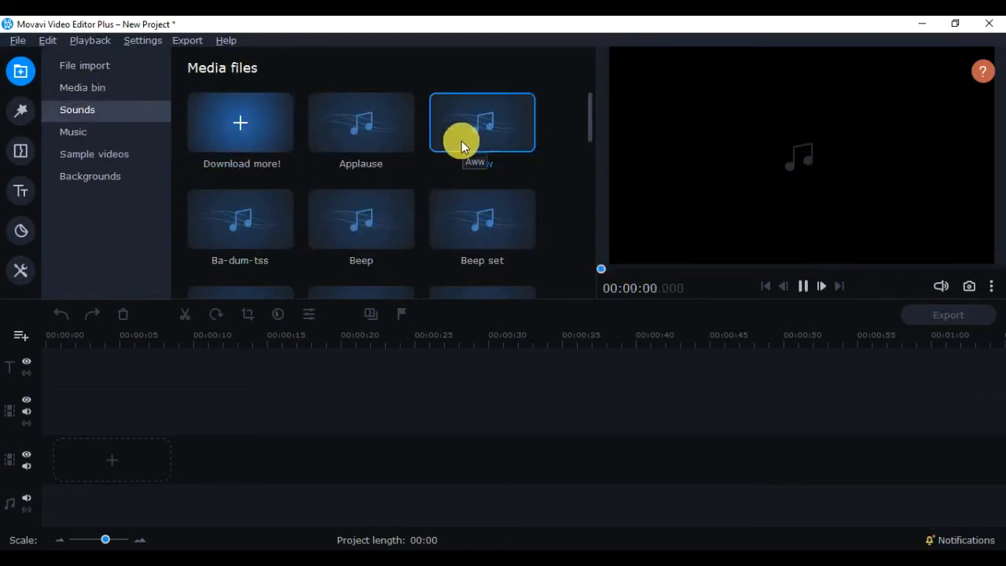
scroll(456, 153, down, 2)
scroll(424, 149, up, 2)
click(384, 138)
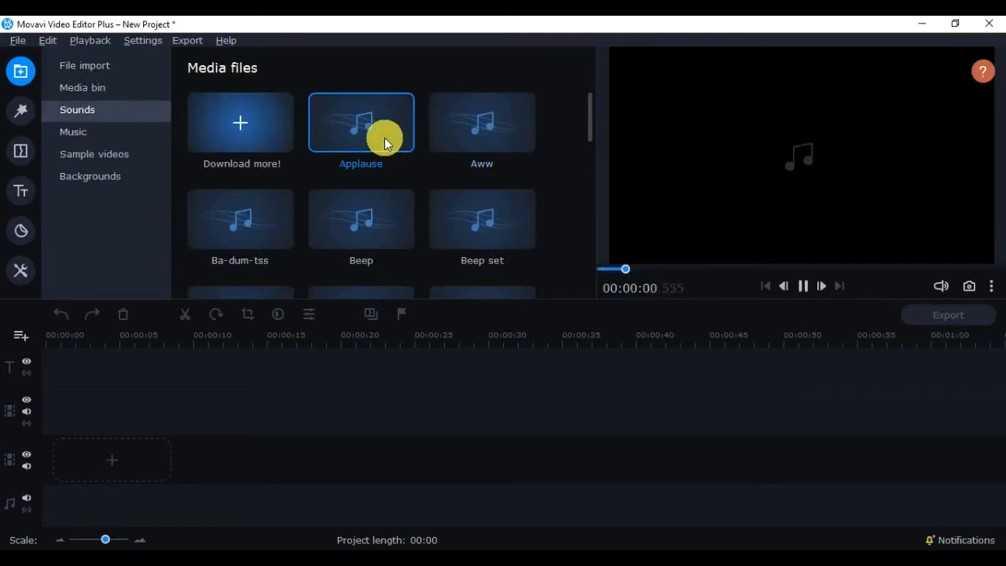
click(802, 286)
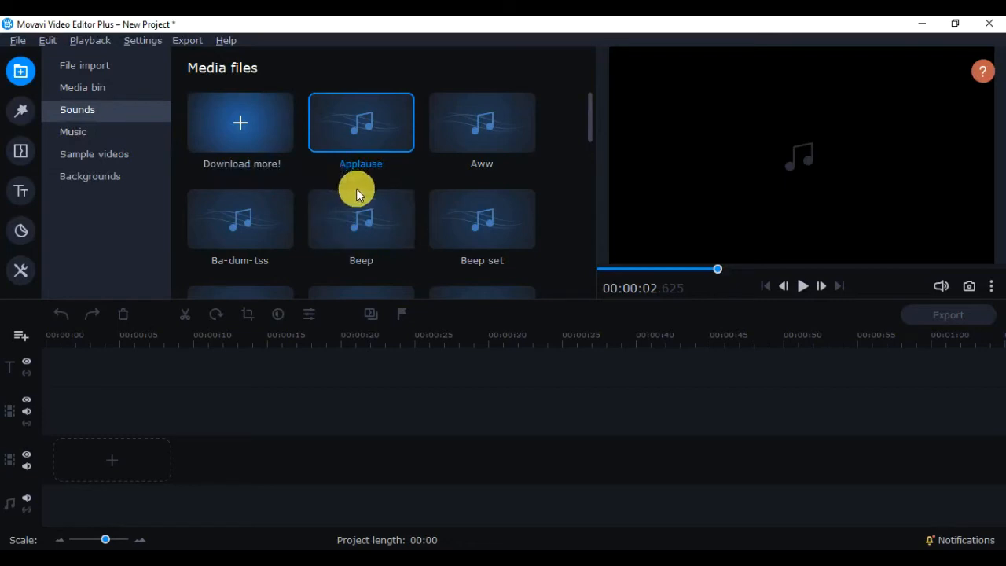
- Browse the Music collection and preview the Carefree Days track, pausing it after a few seconds
click(147, 135)
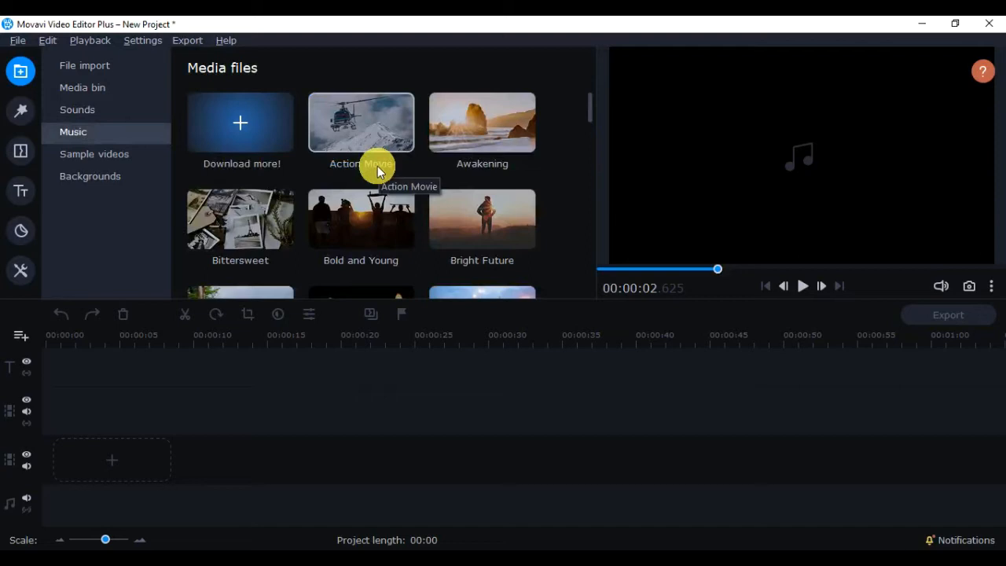
scroll(445, 206, down, 2)
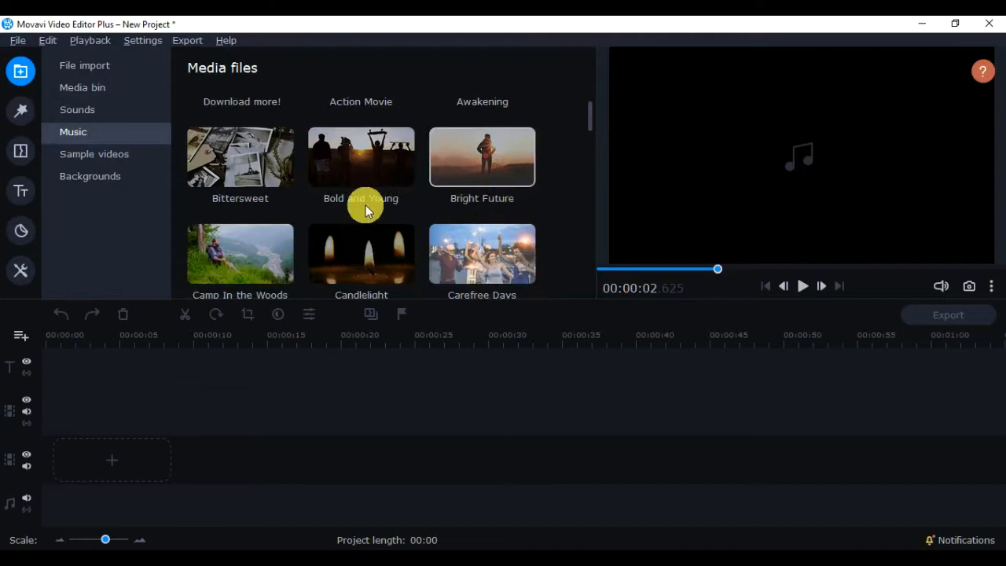
click(499, 271)
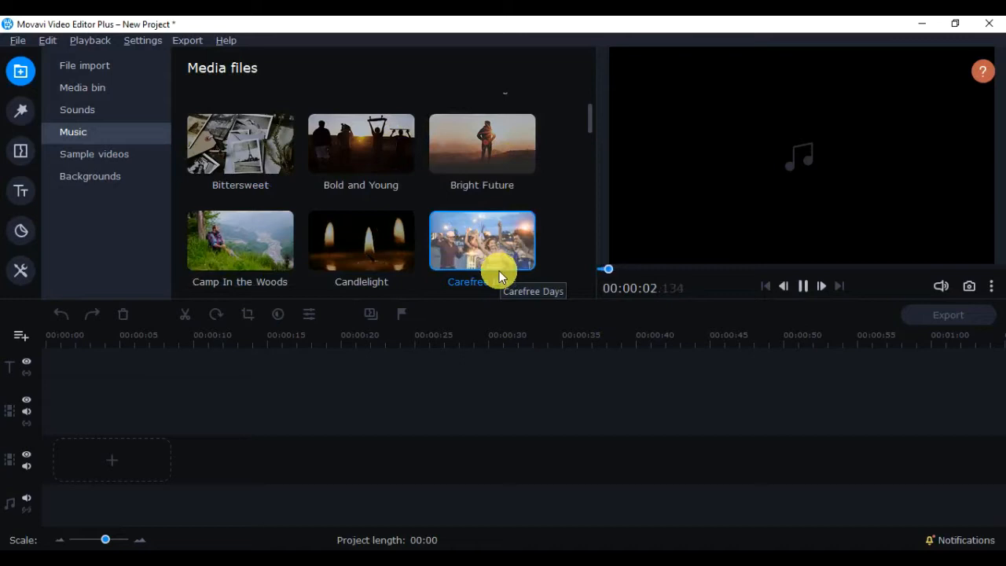
click(803, 286)
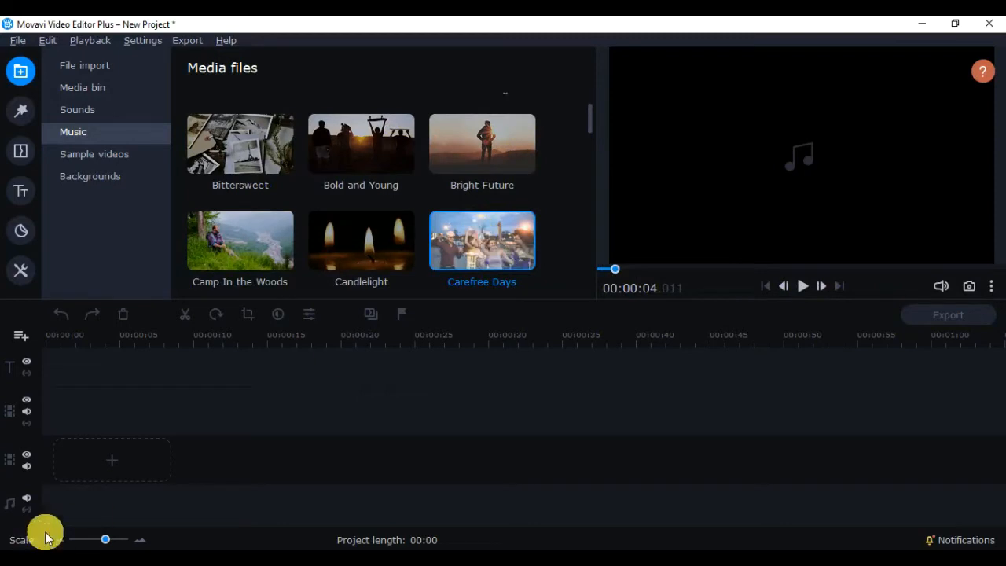
- Preview the Countdown 2, City, Film strip and Newsflash sample videos, and view the Backgrounds collection
click(129, 154)
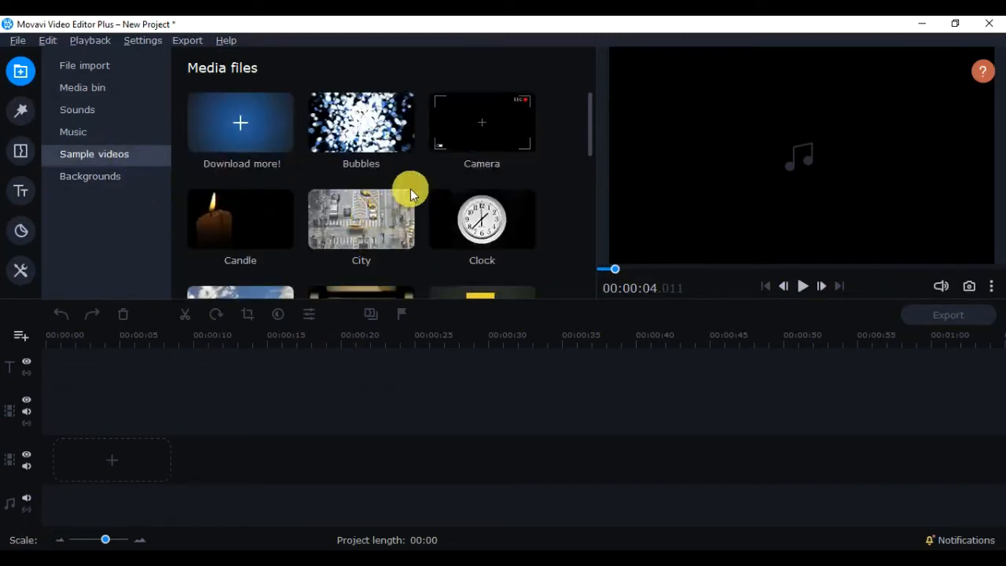
scroll(412, 189, down, 1)
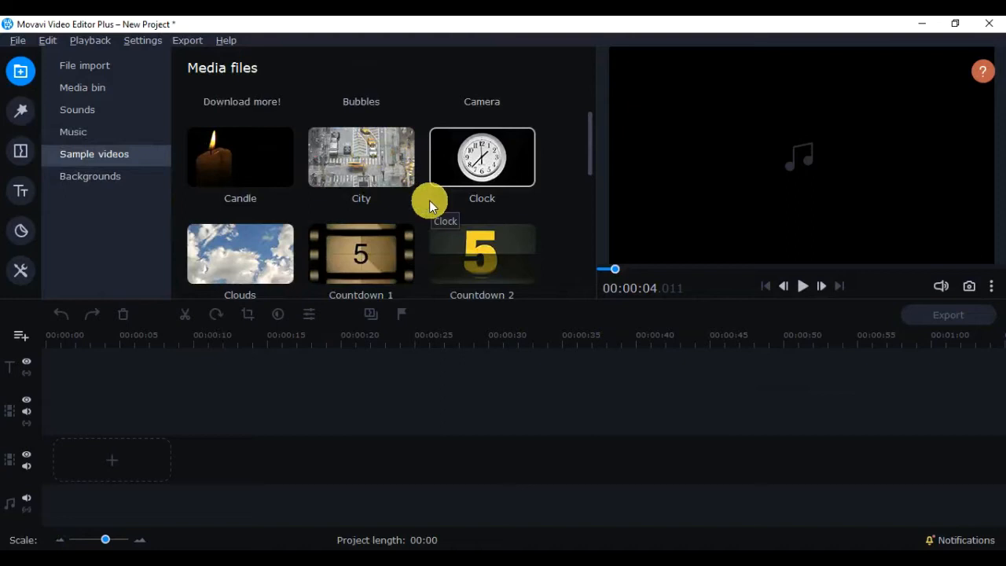
click(475, 244)
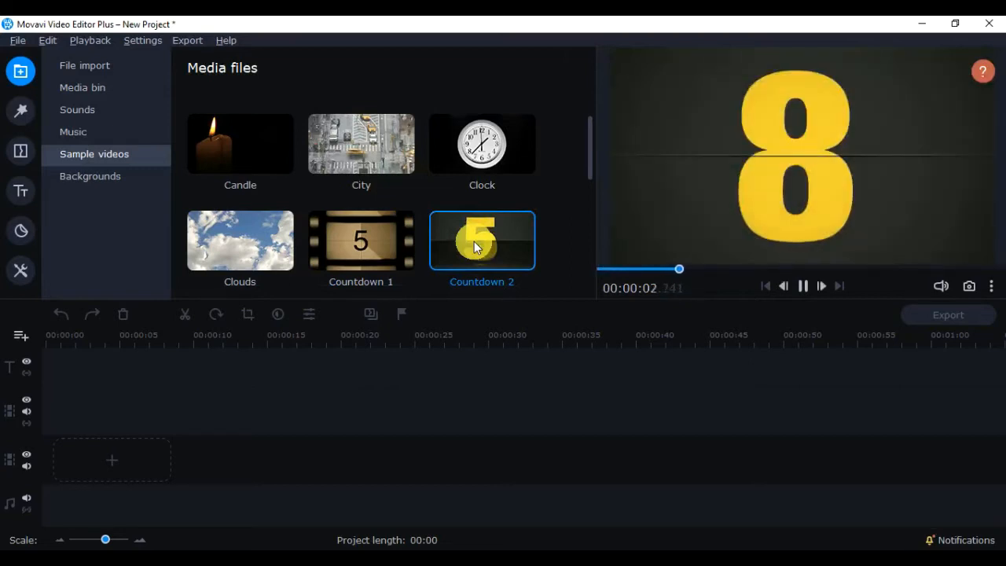
click(358, 159)
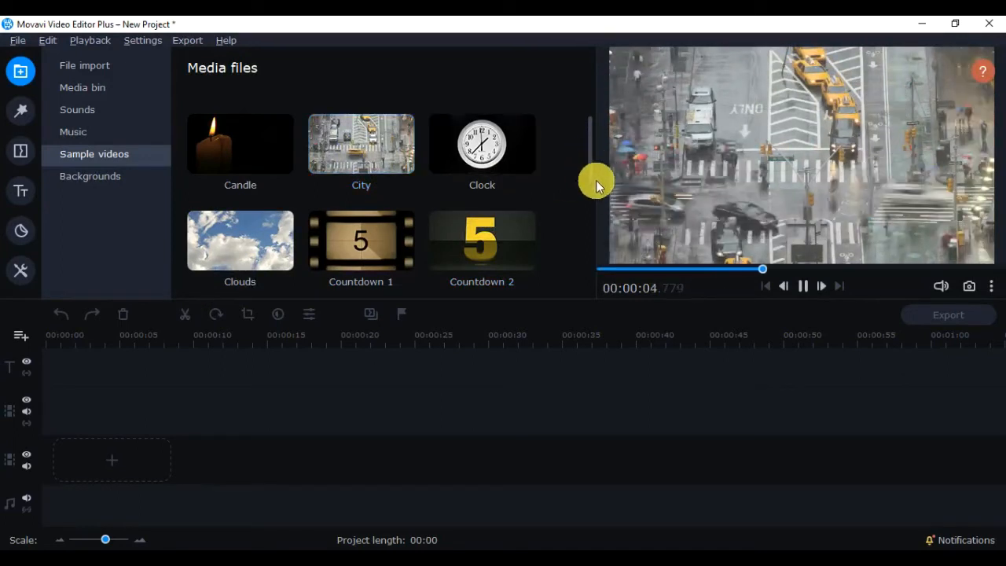
scroll(588, 175, down, 2)
scroll(587, 174, down, 3)
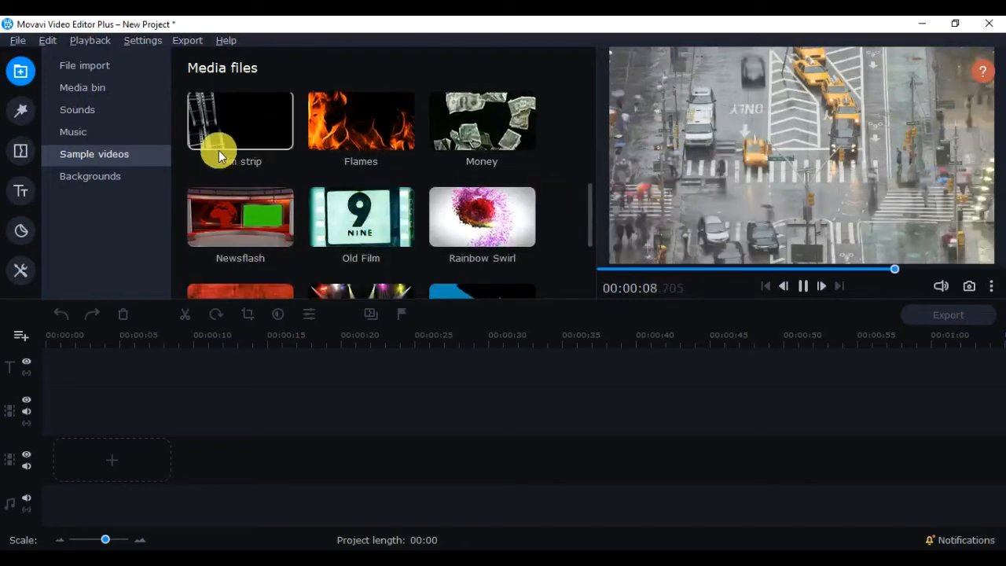
click(218, 148)
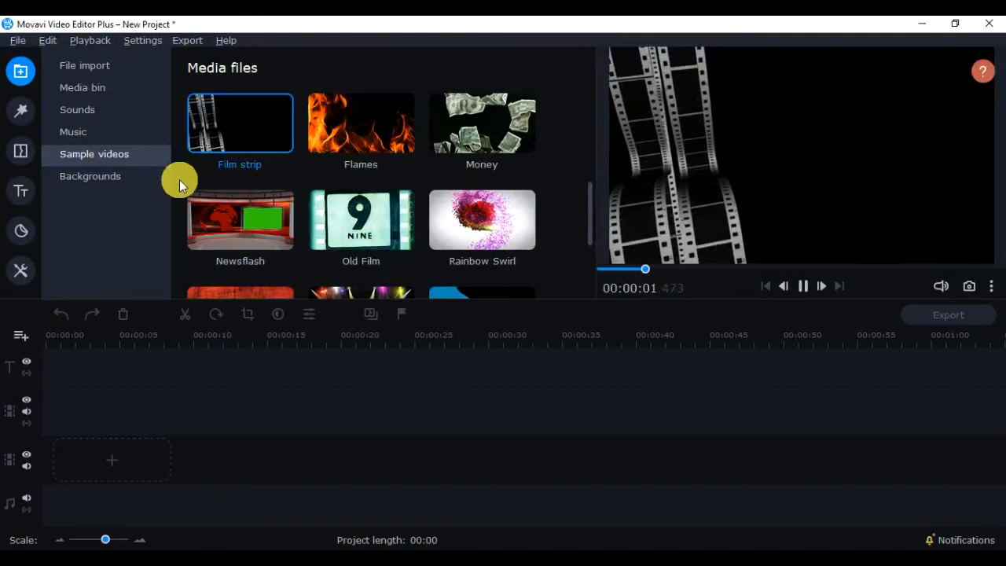
click(250, 240)
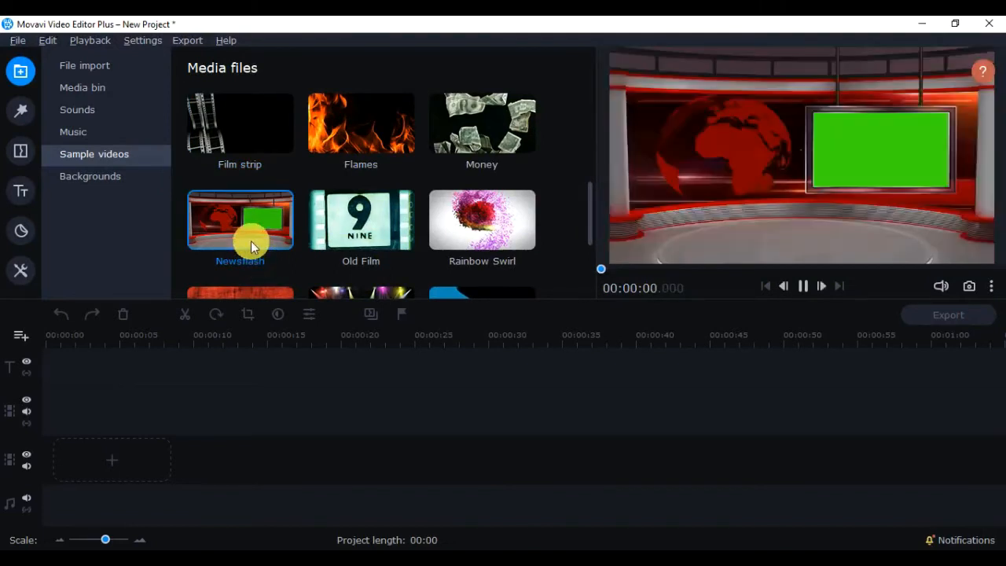
scroll(296, 273, down, 2)
scroll(354, 259, down, 1)
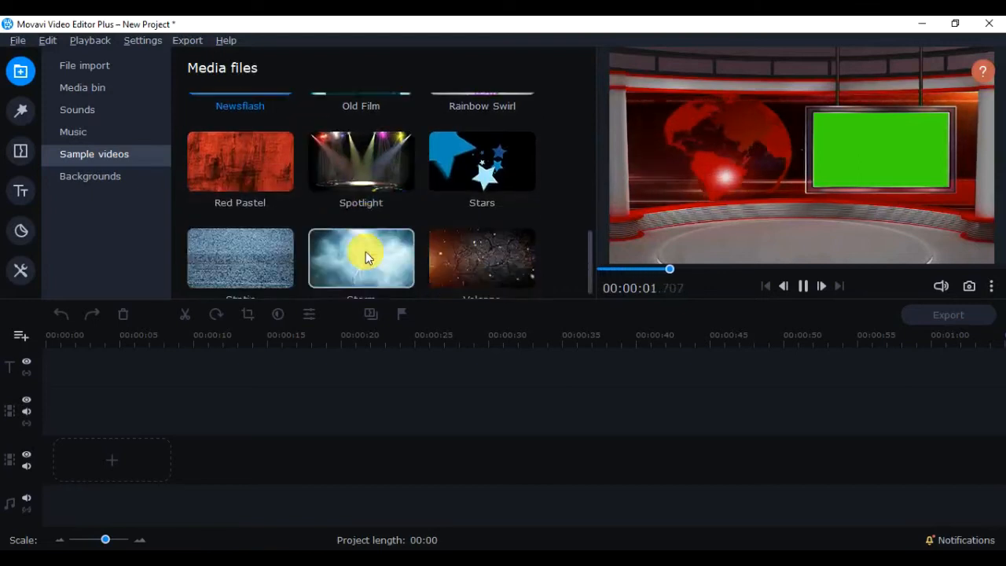
scroll(366, 253, up, 6)
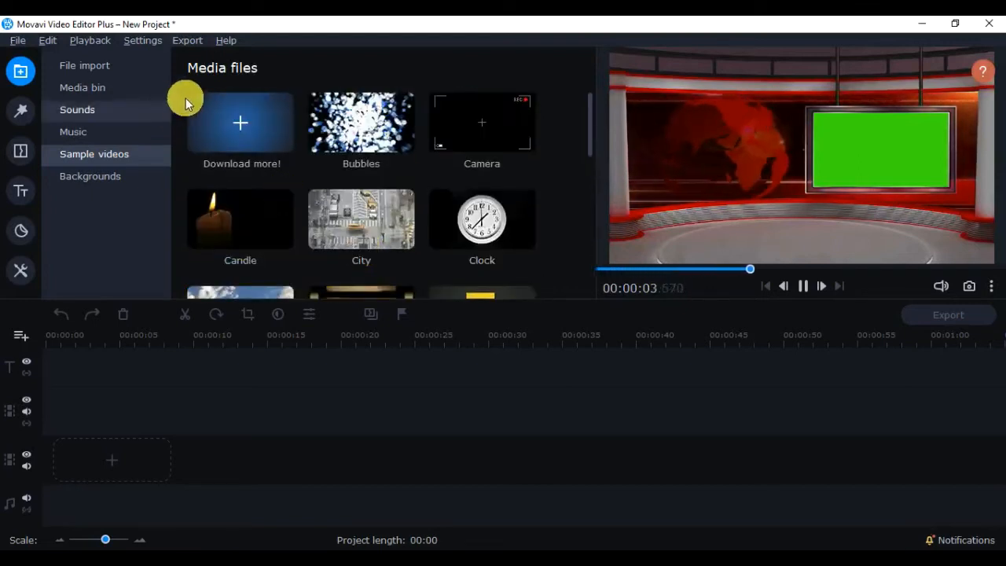
click(126, 174)
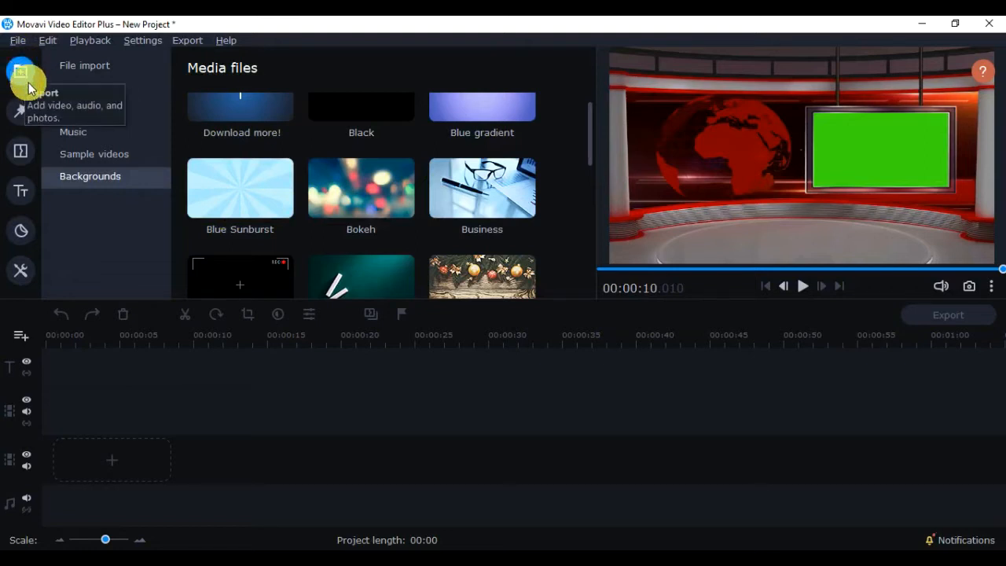
- Open the Filters collection and look through its Favorites and Featured categories
click(21, 120)
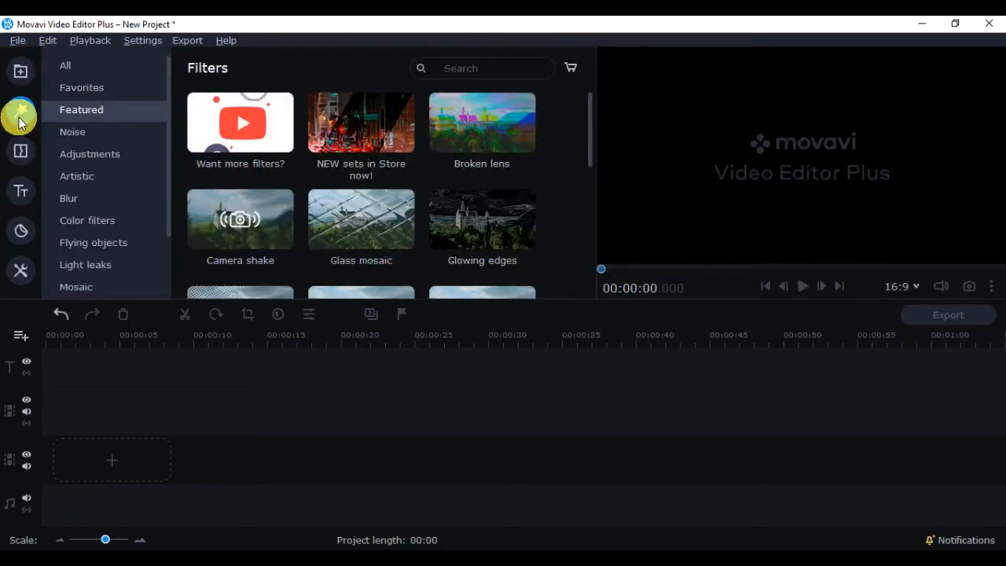
scroll(72, 153, down, 3)
scroll(83, 162, up, 3)
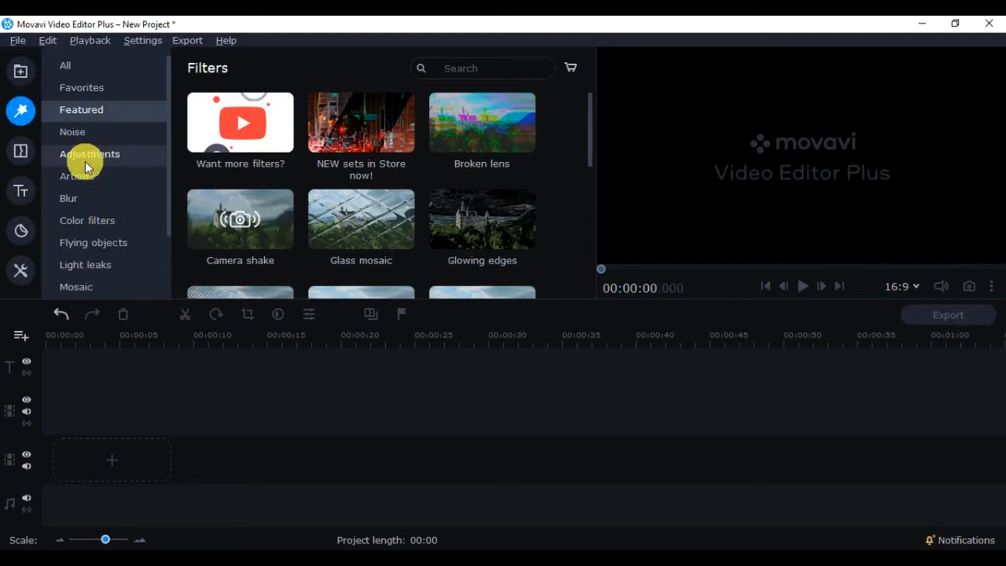
click(106, 89)
click(108, 111)
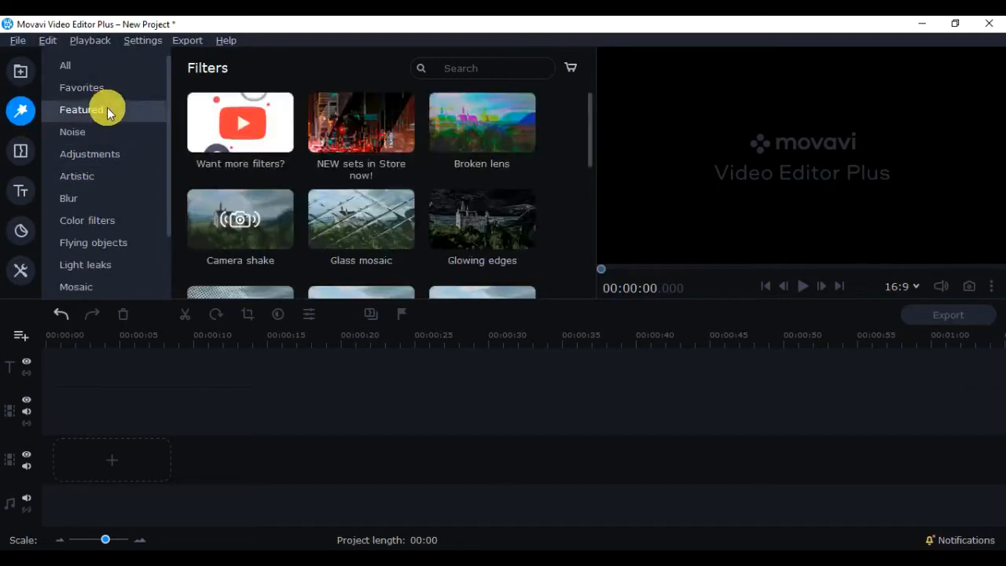
scroll(460, 154, down, 2)
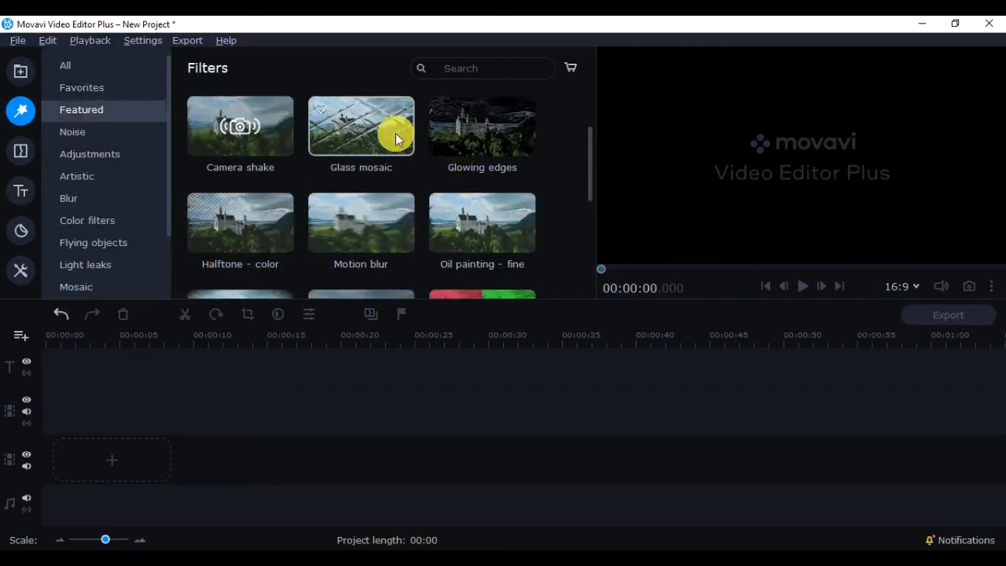
scroll(396, 139, up, 2)
- Preview the Broken lens, Glass mosaic, Motion blur and Pop art - 4 tiles filters, and view the rest of the Featured set
click(487, 143)
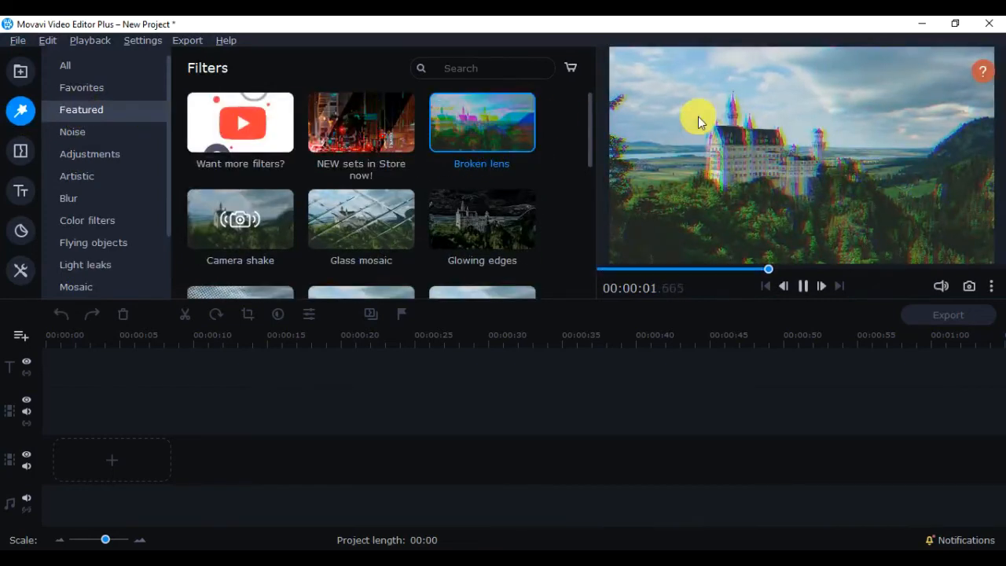
click(373, 218)
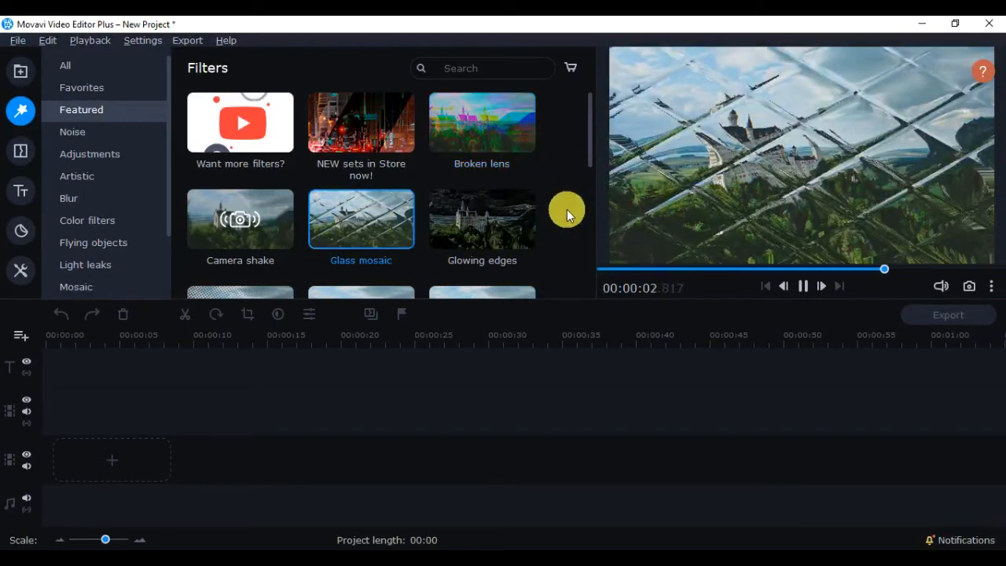
scroll(550, 204, down, 1)
scroll(438, 215, down, 1)
click(381, 185)
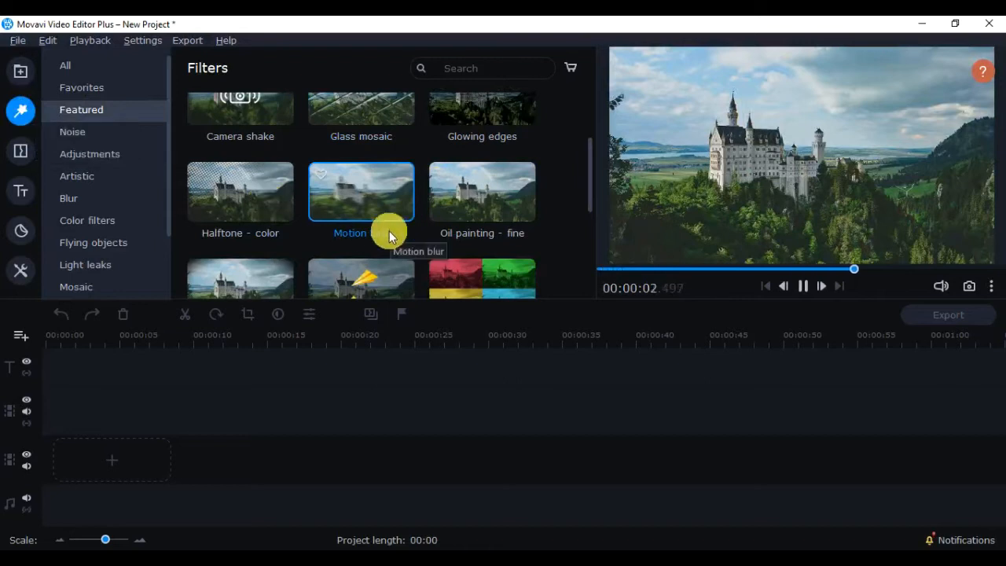
scroll(389, 231, down, 1)
click(465, 238)
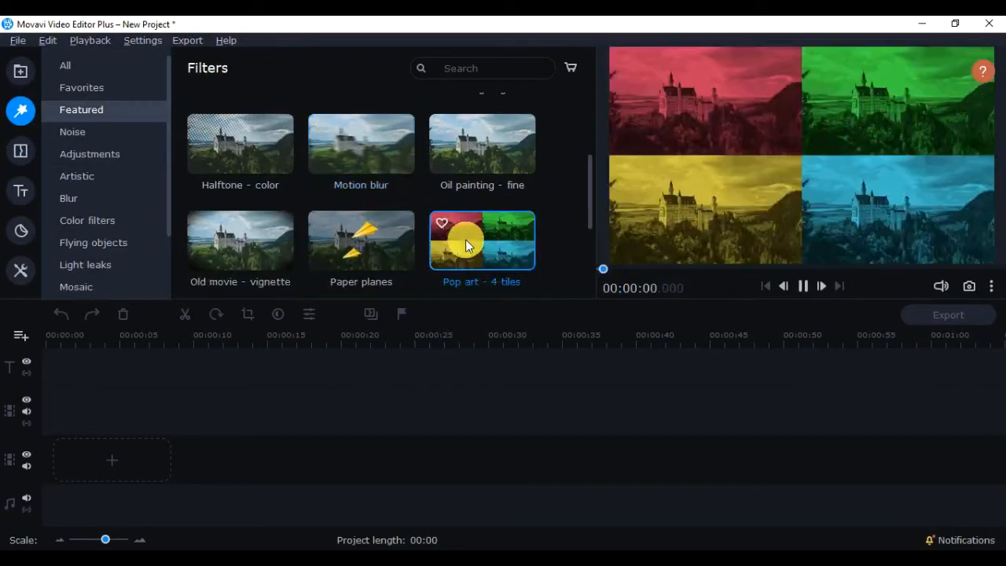
scroll(465, 239, down, 1)
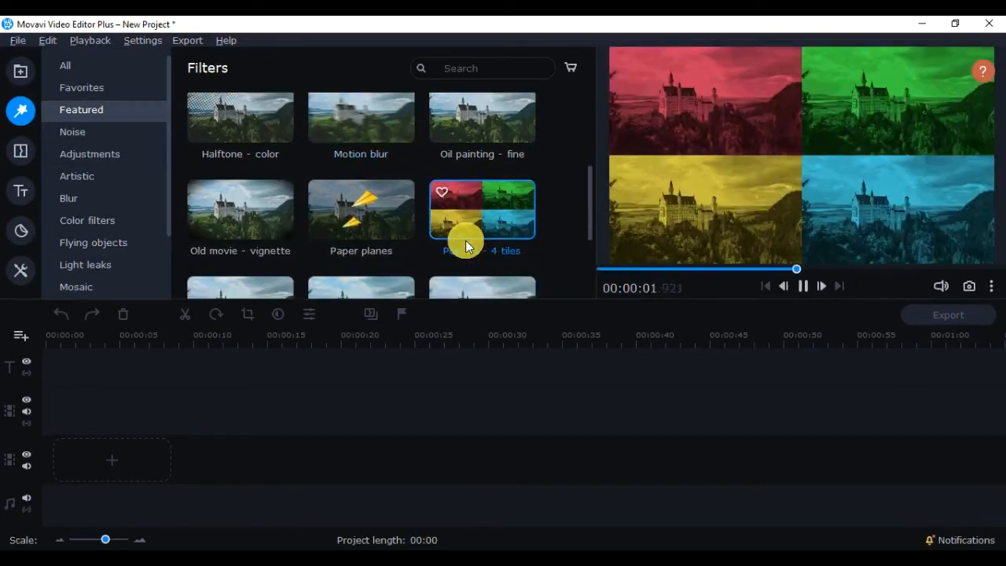
scroll(337, 223, down, 5)
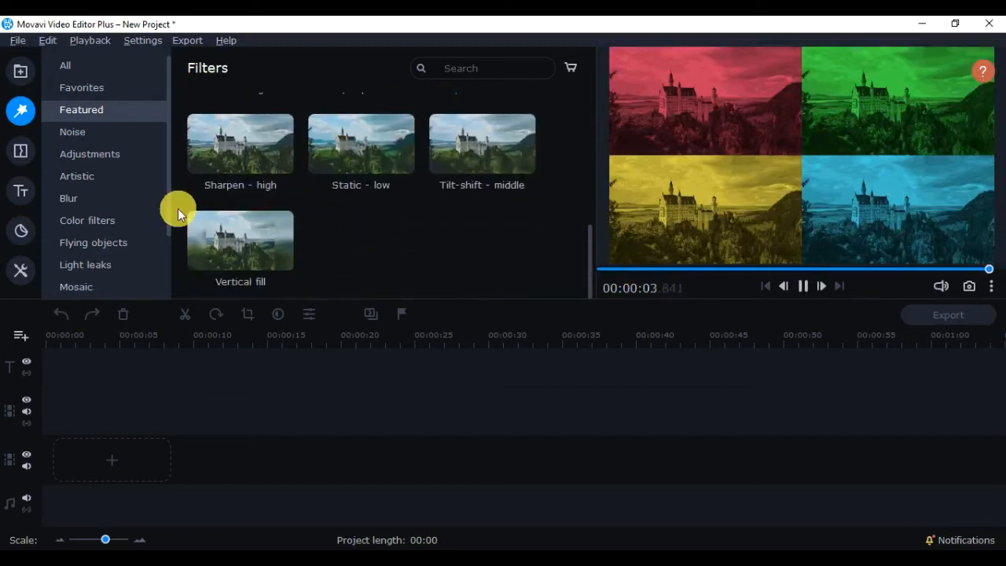
- Browse the Noise and Adjustments filters, and preview the vertical Flip filter
click(94, 136)
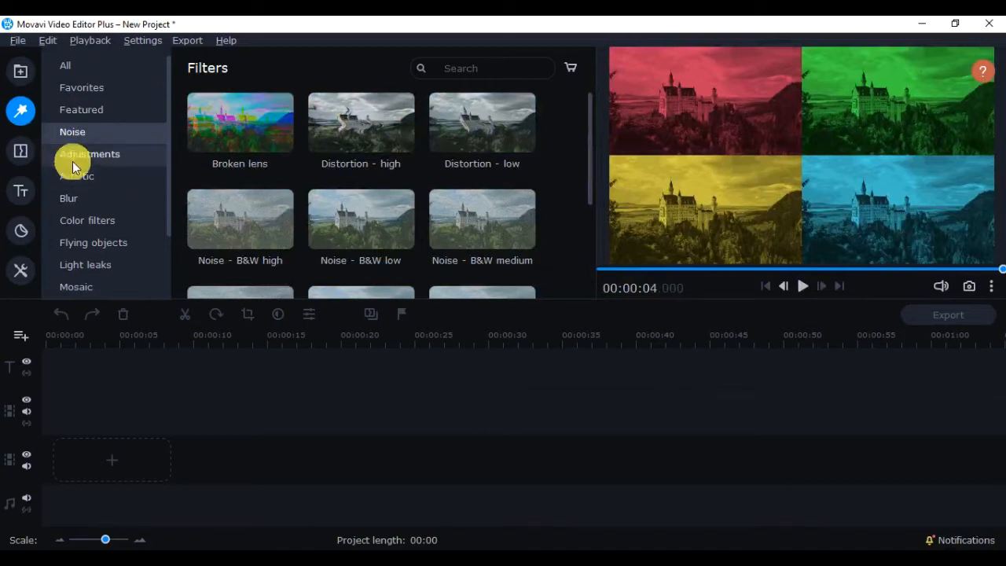
click(81, 118)
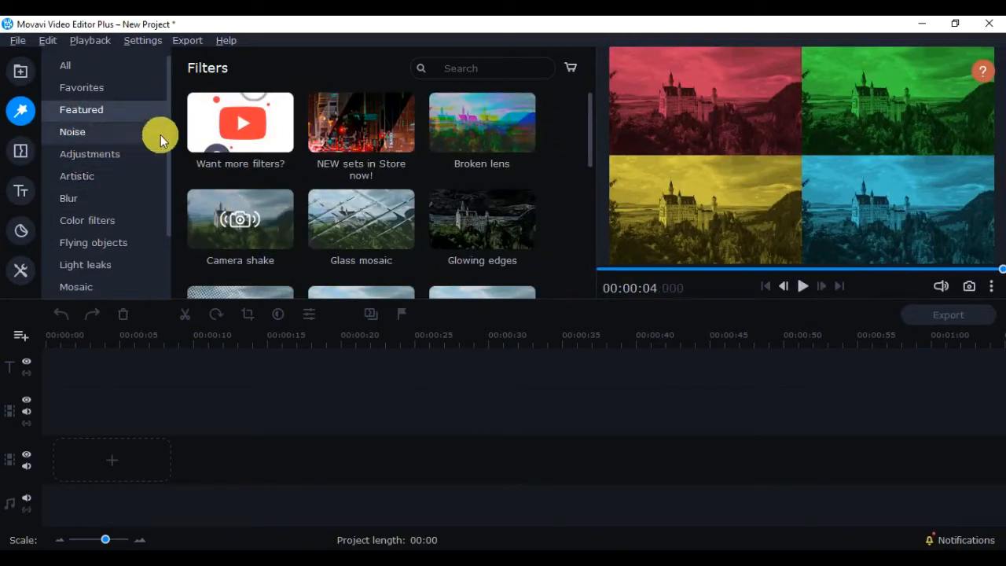
click(86, 132)
scroll(393, 169, down, 1)
scroll(406, 173, down, 1)
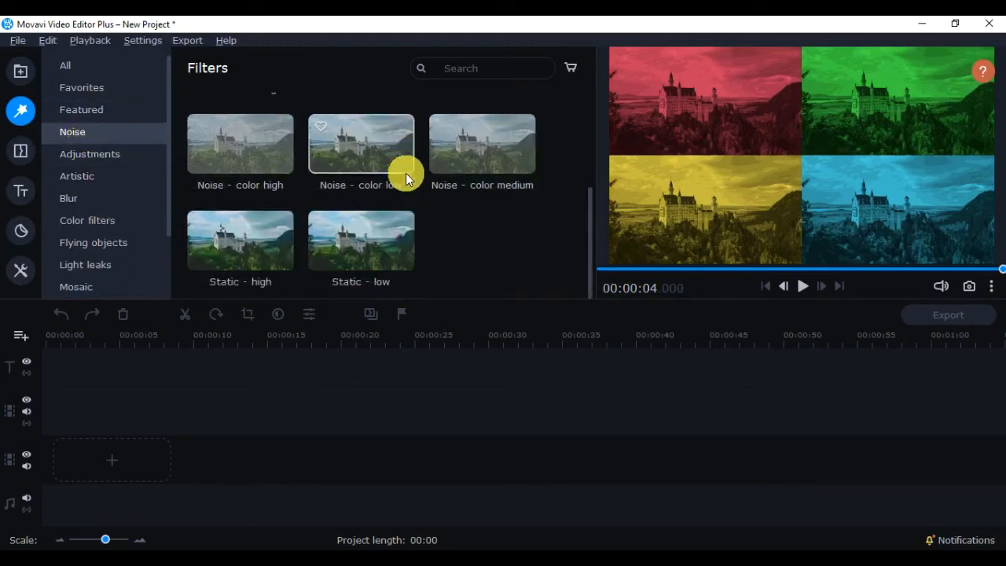
click(88, 155)
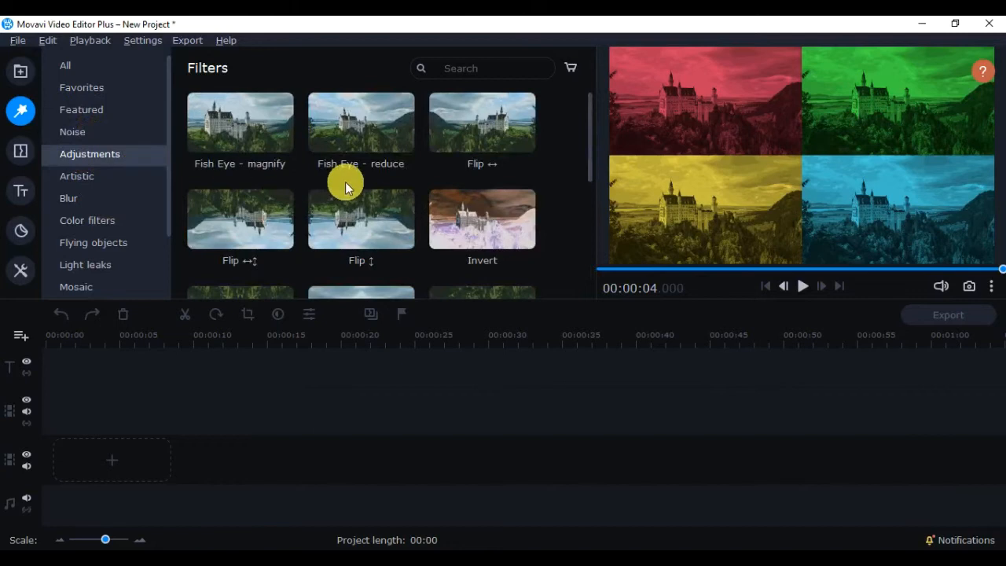
click(358, 203)
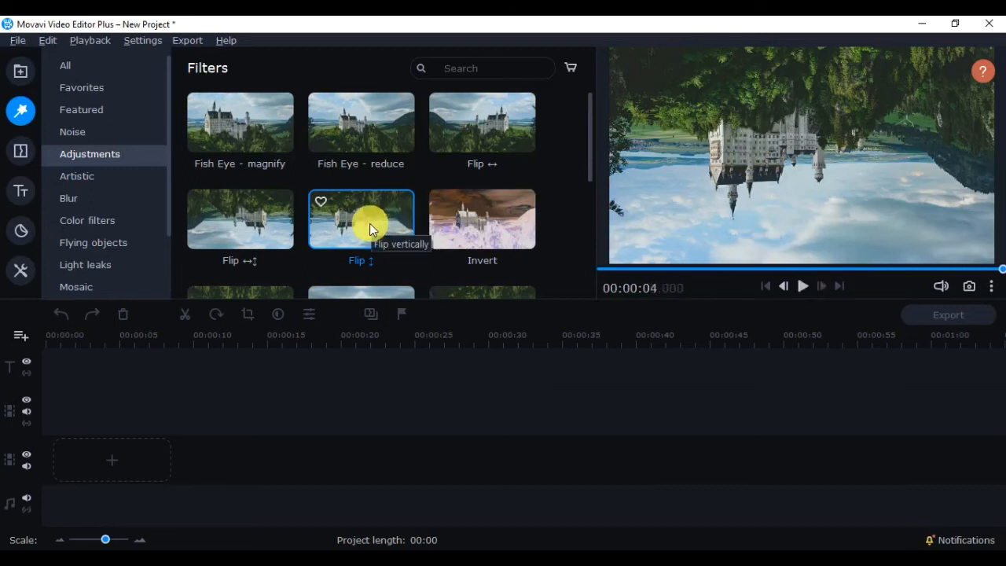
- Preview the Color mix - red filter in the Artistic category and browse the Blur filters
click(127, 177)
scroll(376, 222, down, 2)
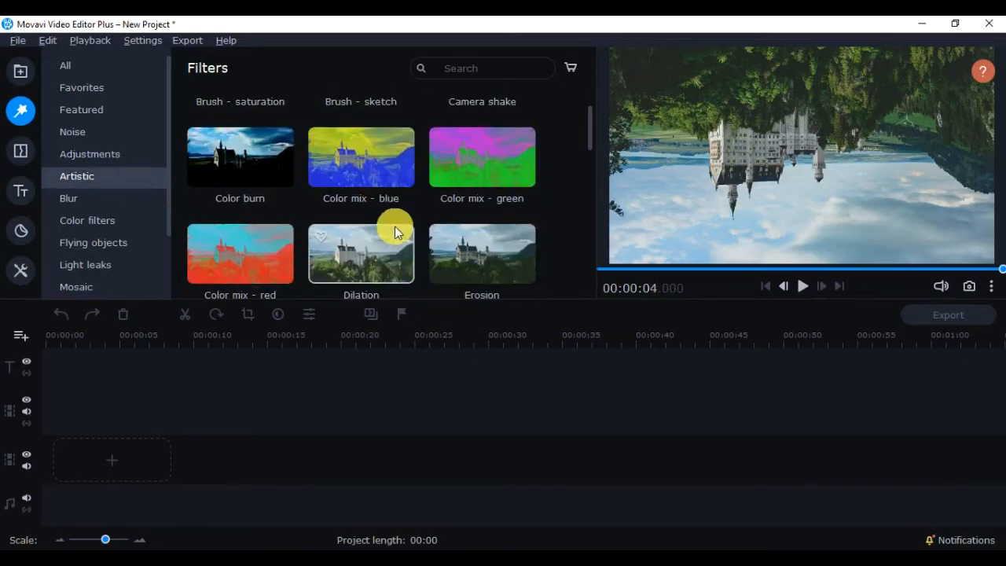
click(219, 261)
click(103, 197)
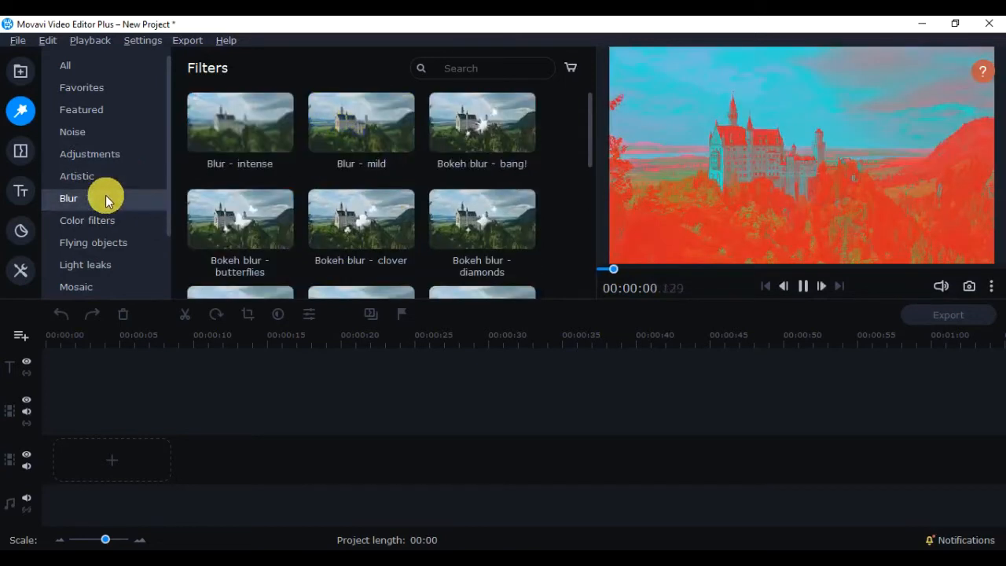
scroll(401, 215, down, 2)
scroll(408, 214, down, 4)
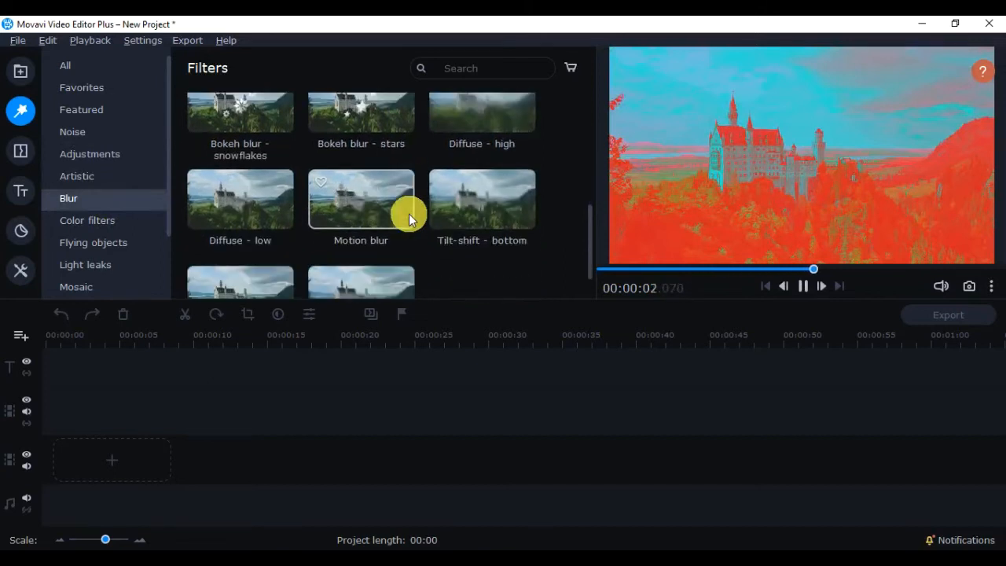
- View the Color filters and Light leaks filter categories
click(84, 227)
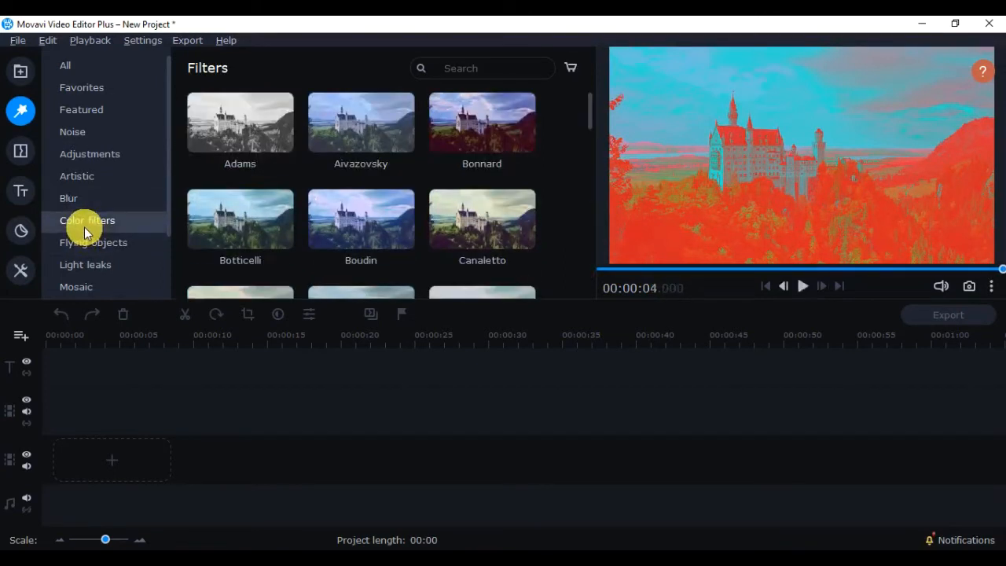
scroll(110, 223, down, 2)
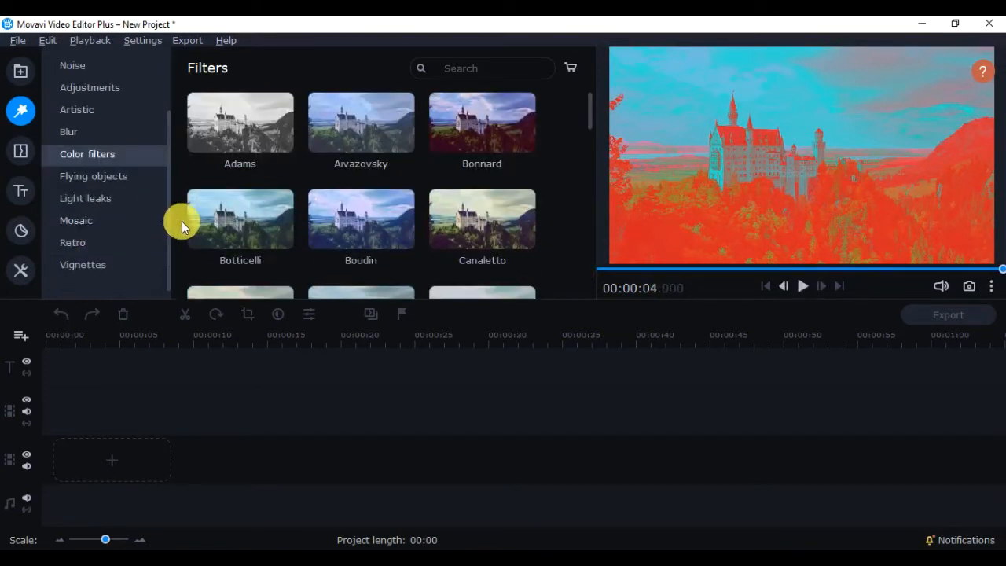
click(105, 206)
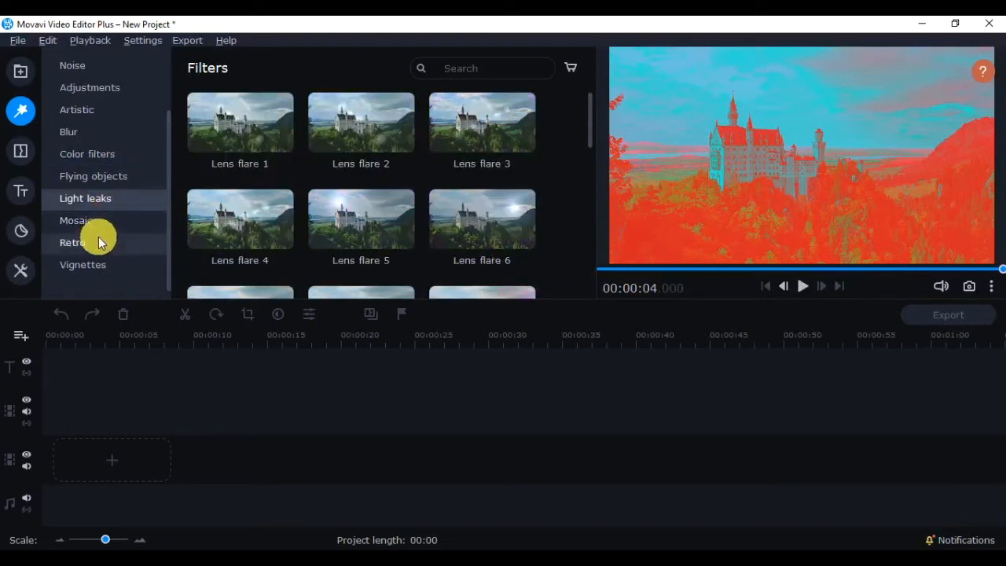
- Preview the Old movie - sepia and Old movie - vignette filters in the Retro category, and view the Vignettes category
click(98, 238)
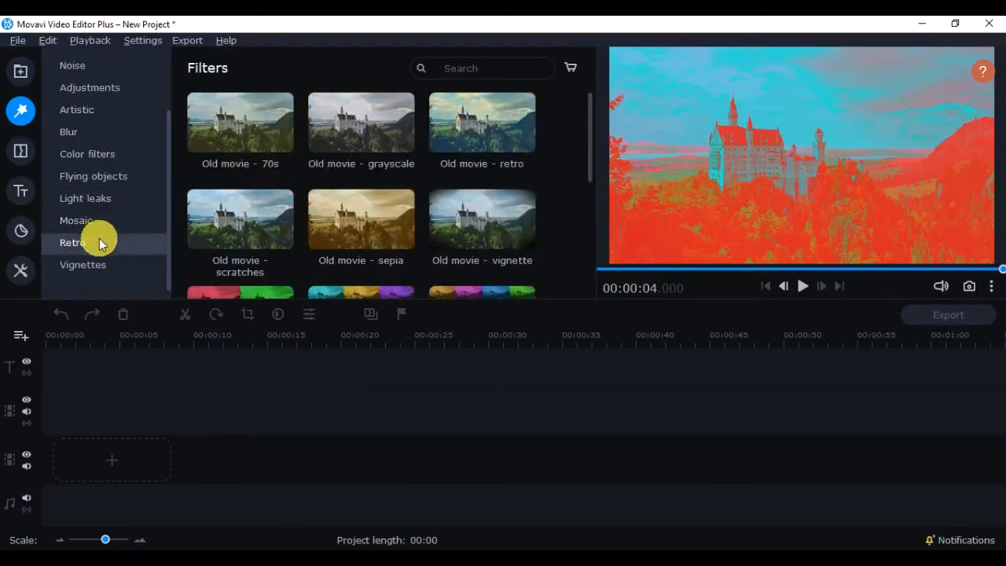
scroll(333, 206, down, 1)
click(332, 203)
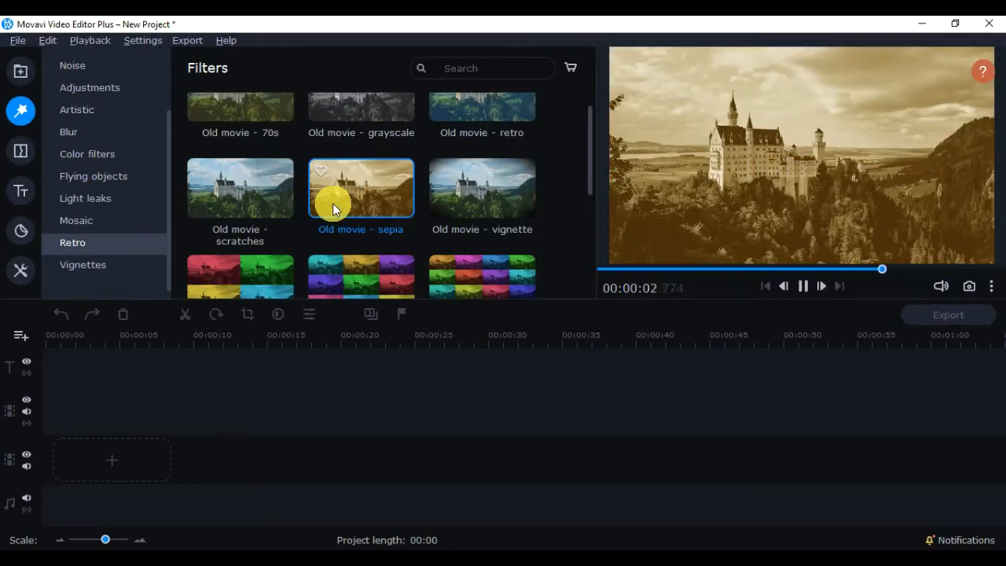
click(456, 178)
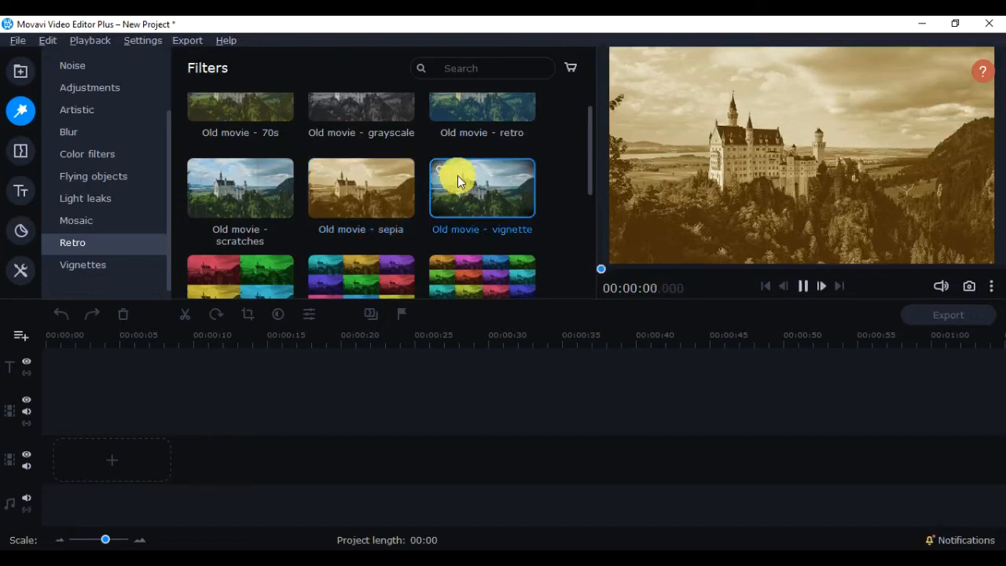
scroll(228, 243, down, 2)
click(83, 264)
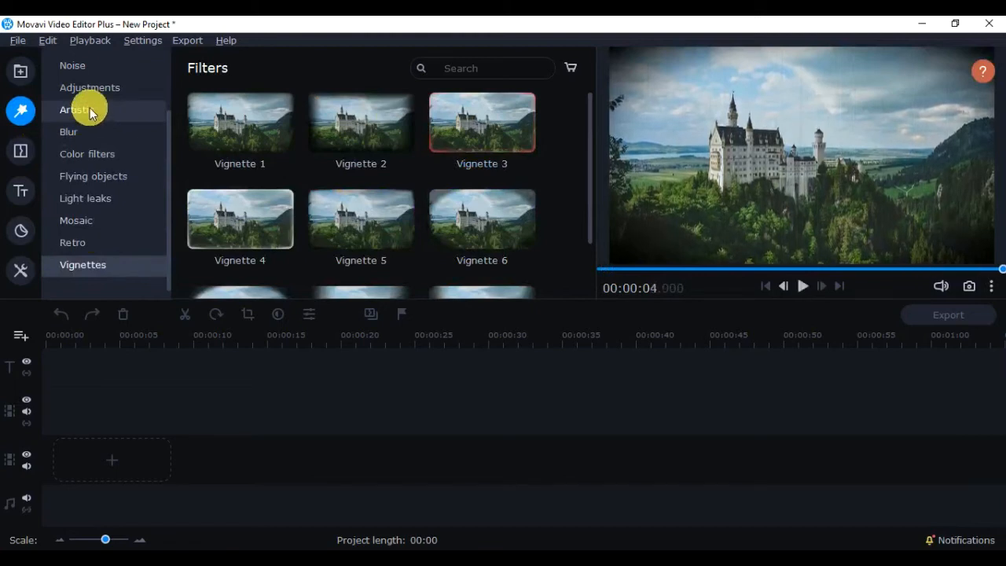
- Open the Transitions collection and view its Favorites, Featured, Parallax and Artistic categories
click(19, 151)
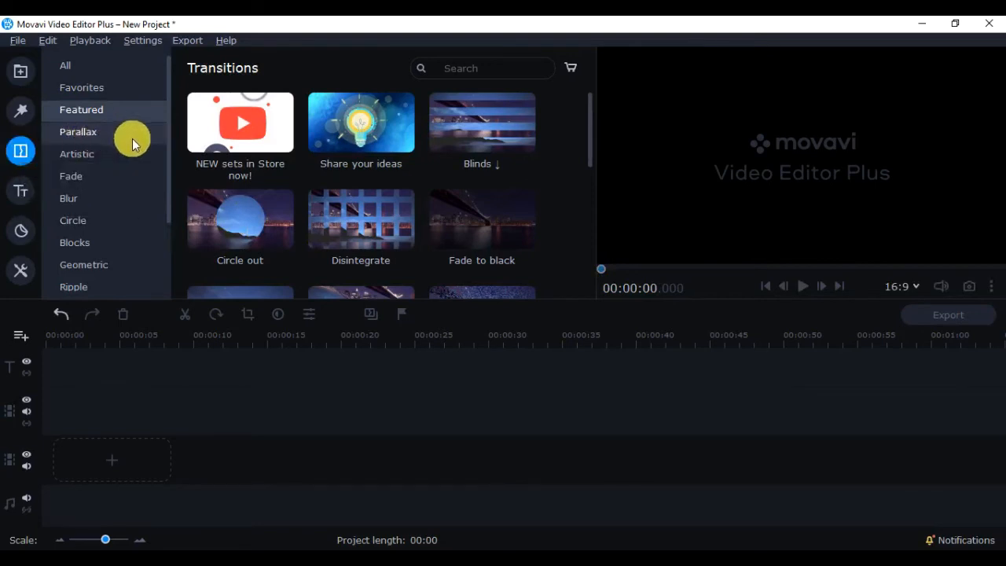
click(83, 86)
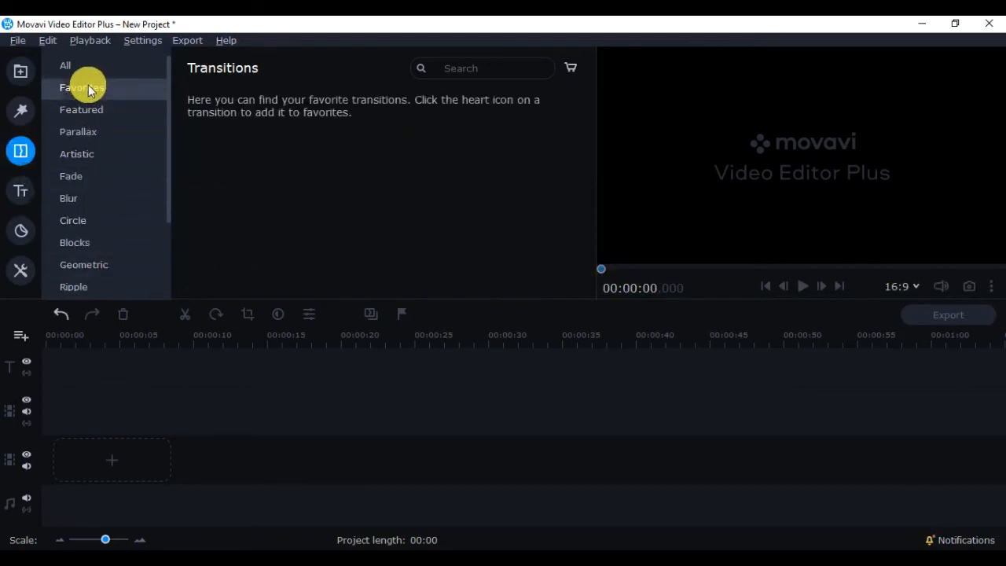
click(123, 118)
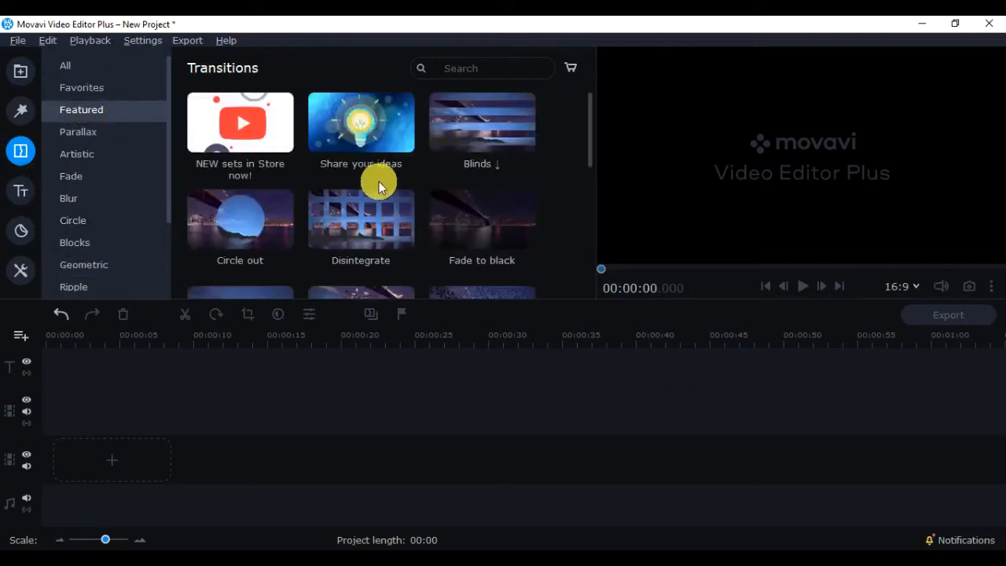
click(104, 141)
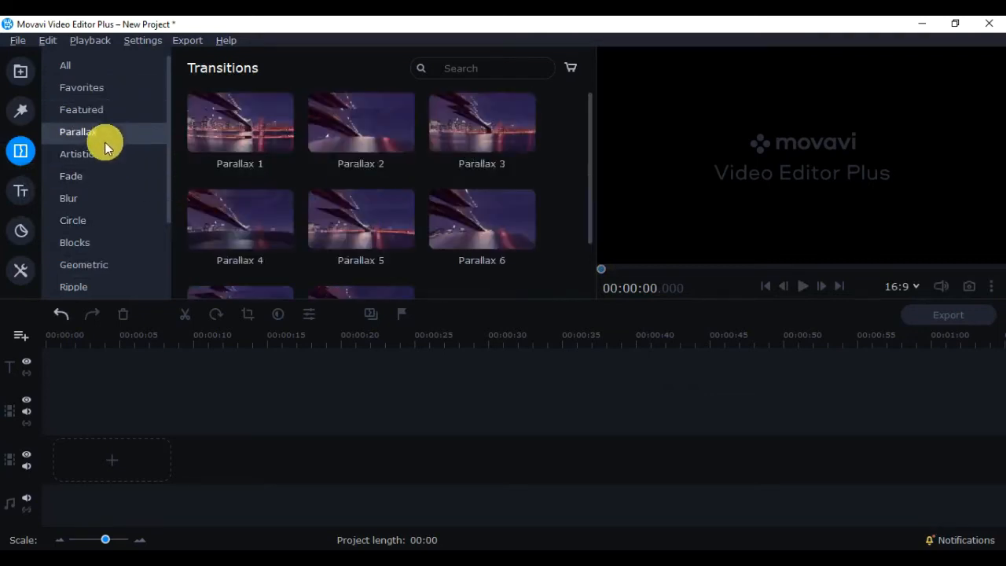
click(110, 154)
click(104, 131)
click(22, 152)
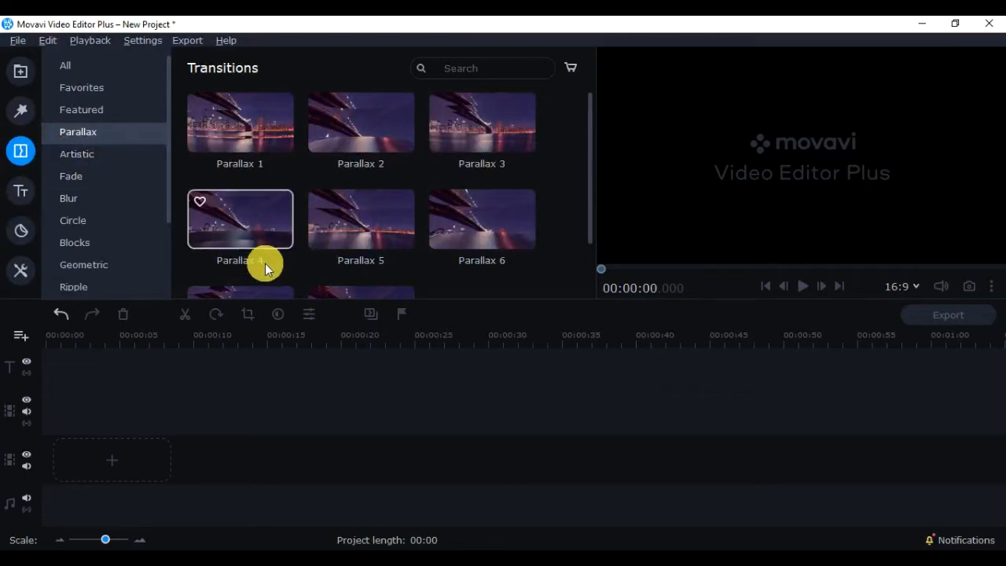
- Browse the Fade, Blur, Circle and Blocks transitions, previewing Circle out
click(105, 176)
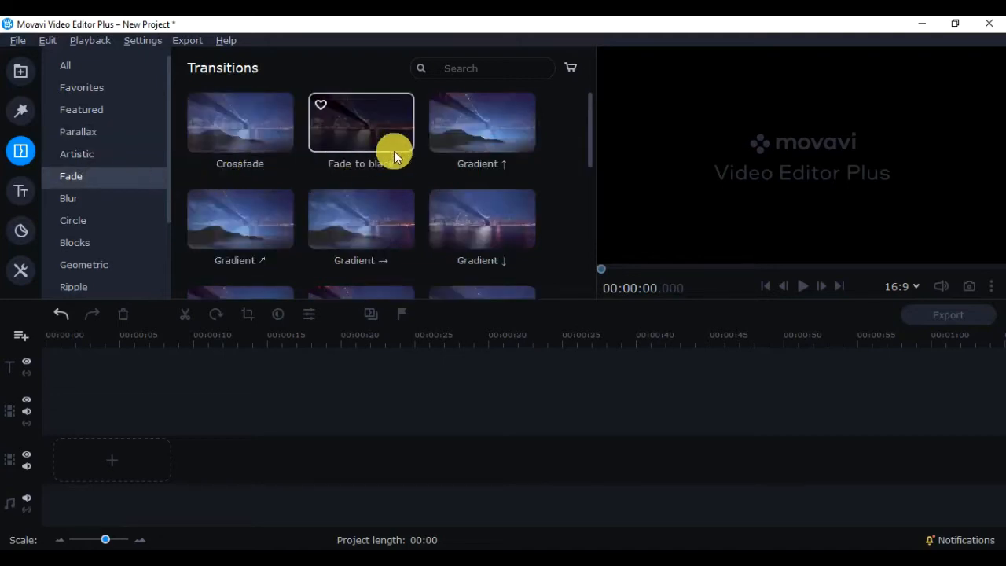
scroll(393, 153, down, 1)
scroll(246, 187, down, 5)
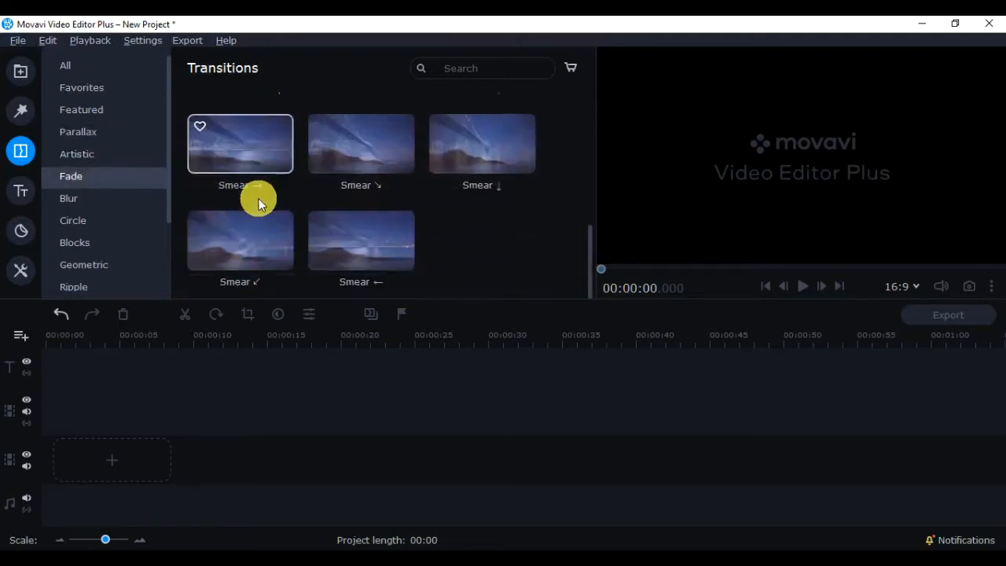
click(126, 196)
click(127, 218)
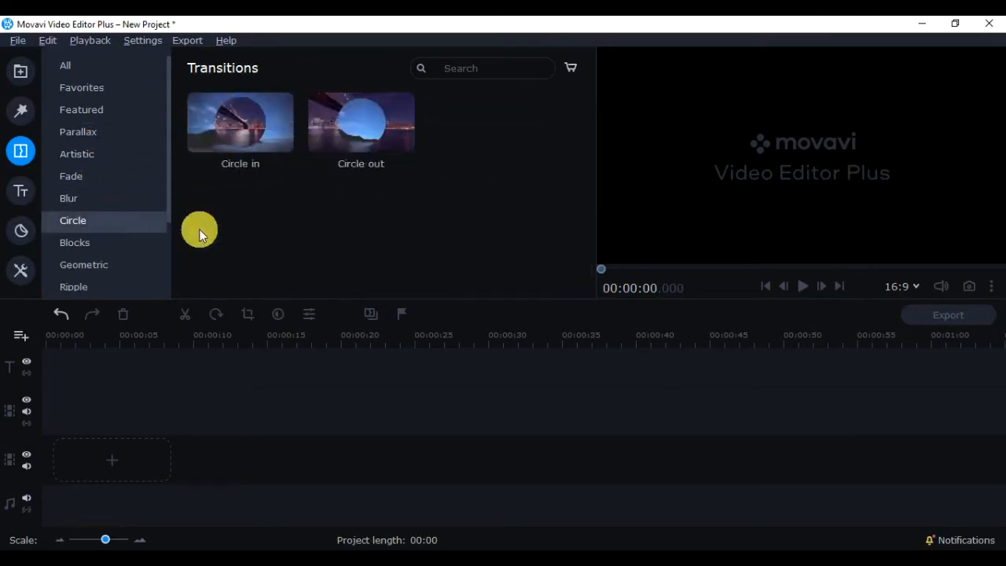
click(350, 143)
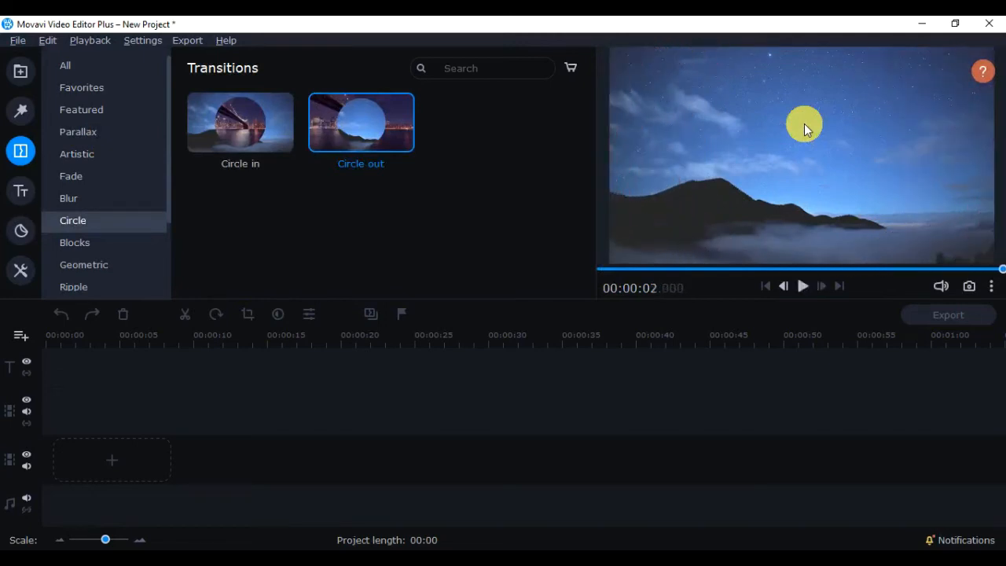
click(111, 245)
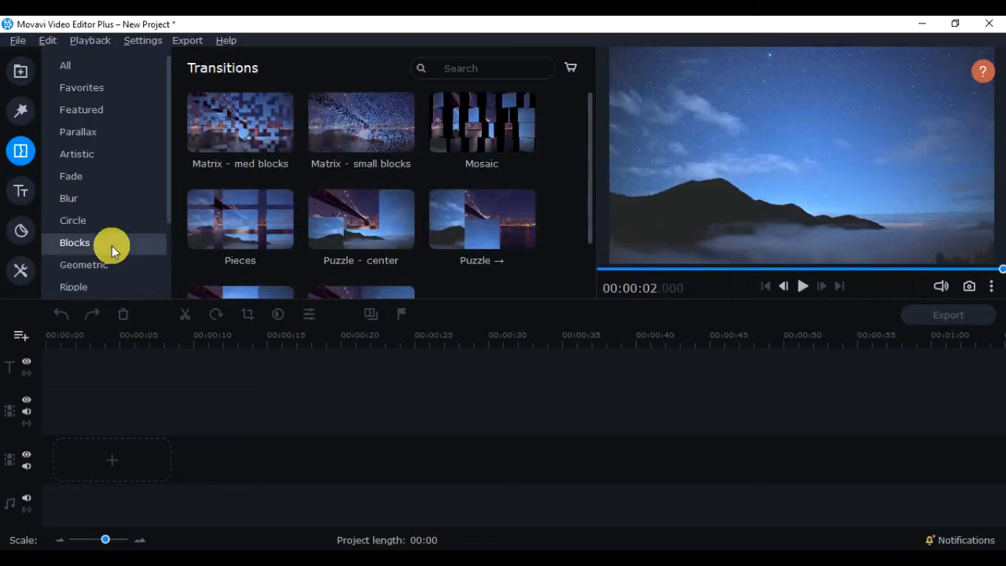
- Preview the Mosaic transition in Blocks, and the vertical Barn door and Cross 2 transitions in the Geometric category
click(439, 143)
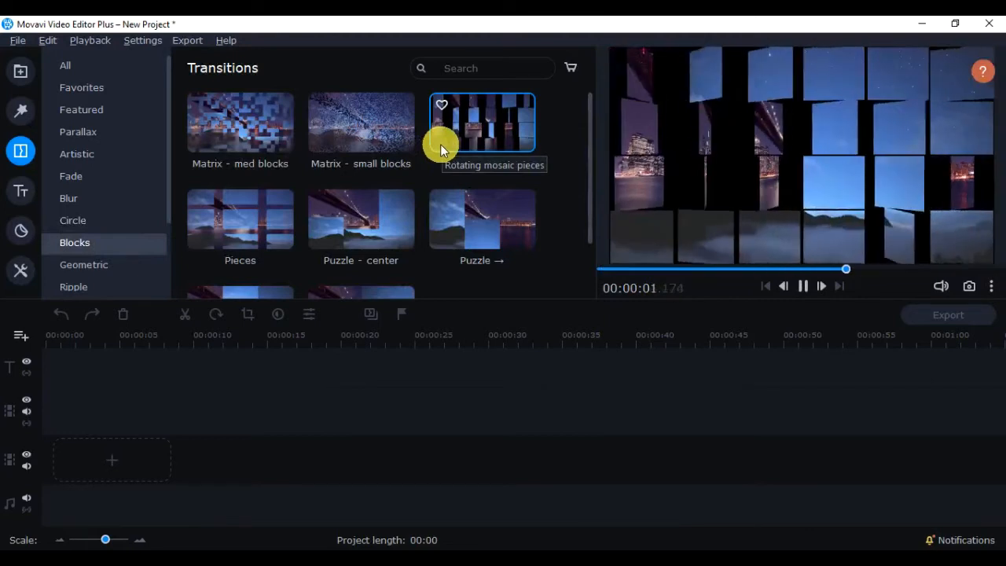
click(119, 260)
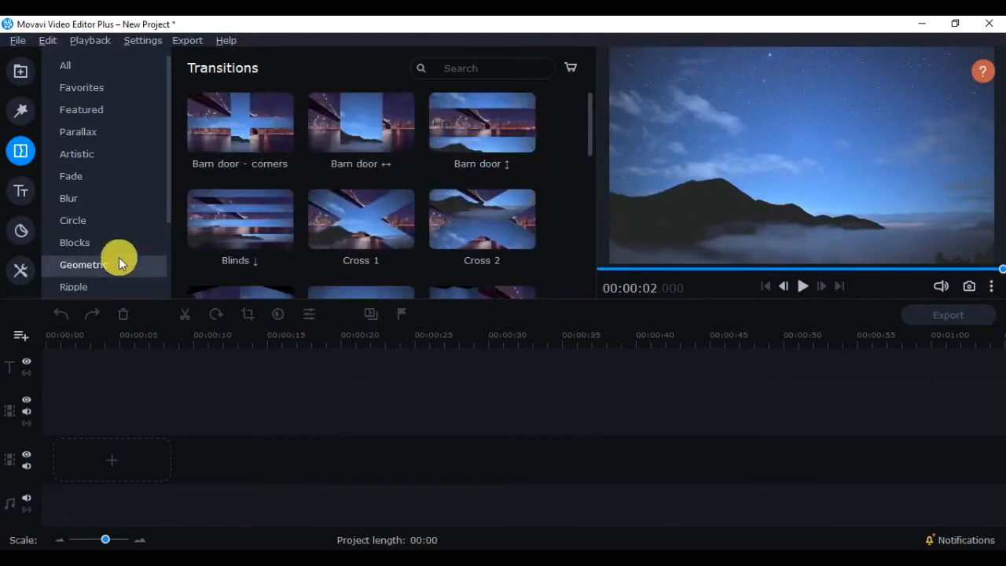
click(437, 143)
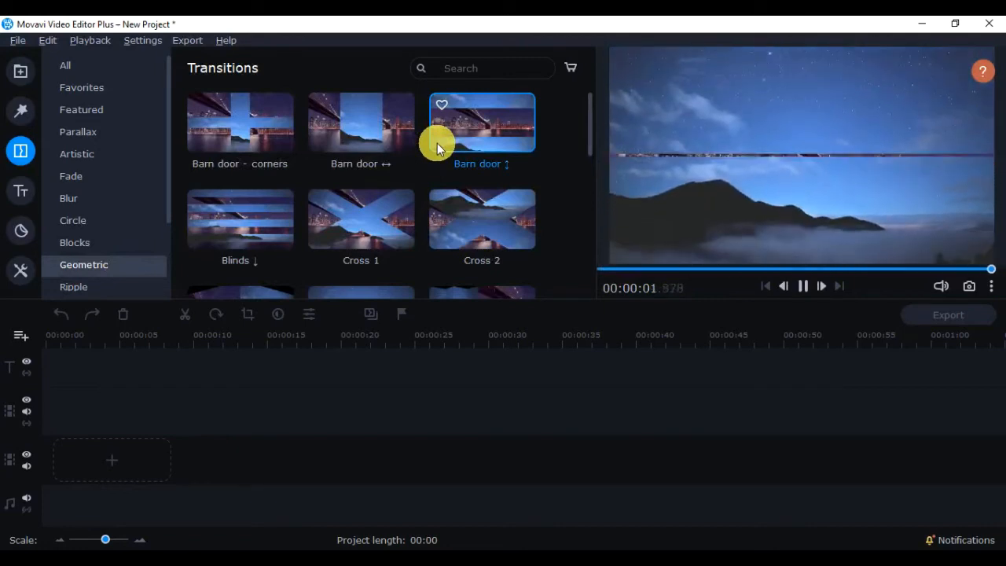
click(473, 200)
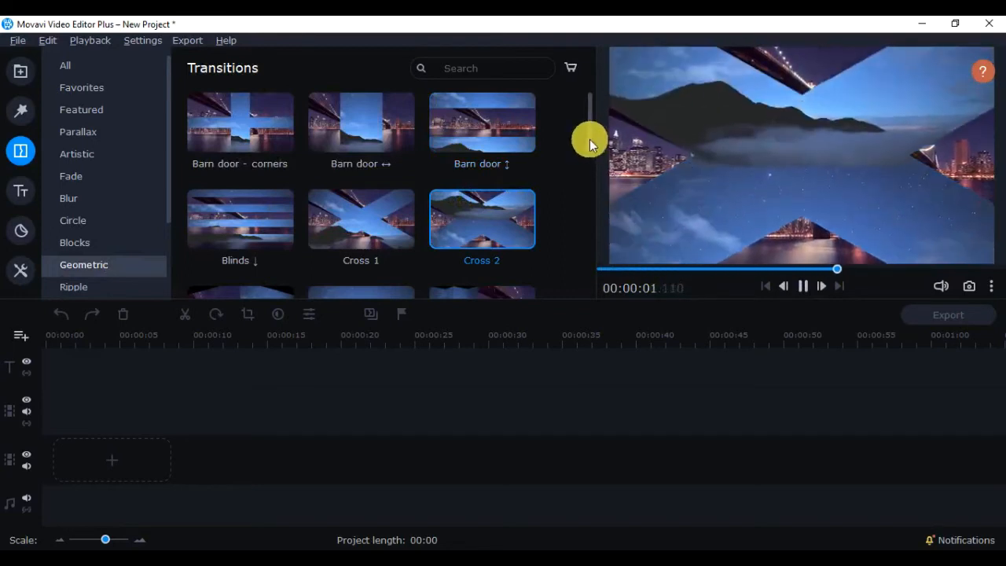
- Browse the remaining Geometric transitions, previewing Cube and the vertical Sliding door
drag(589, 139, 591, 196)
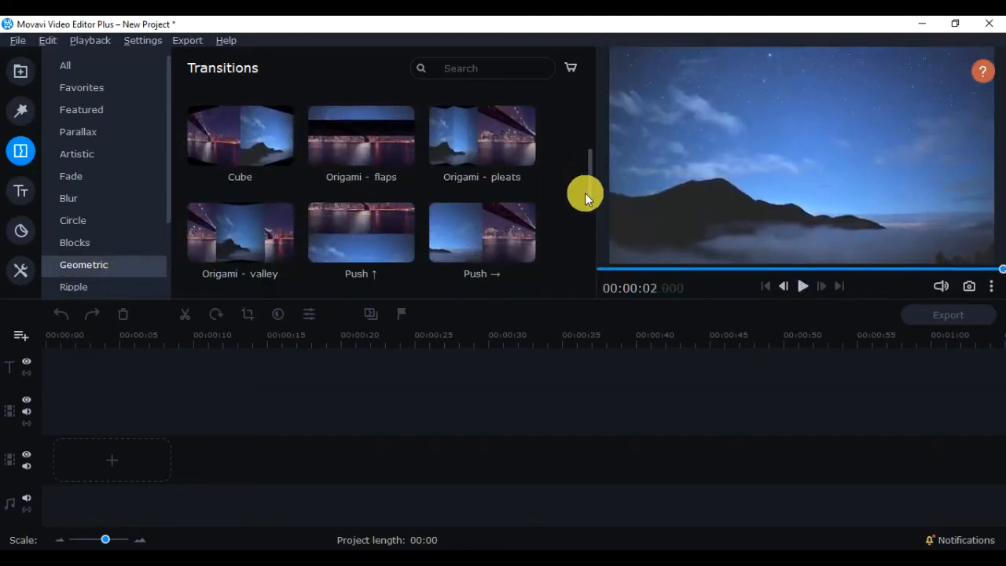
click(265, 165)
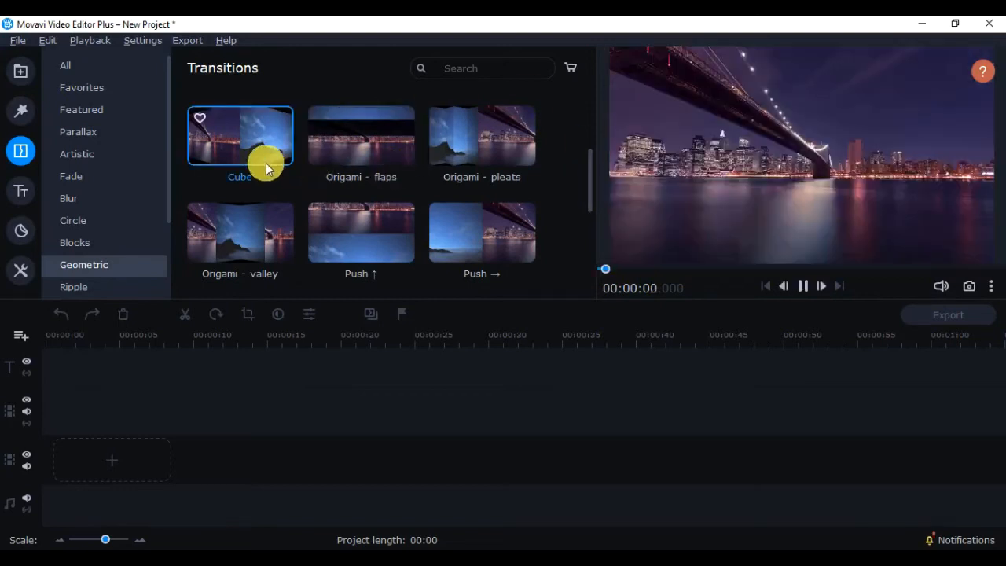
scroll(425, 235, down, 2)
scroll(427, 239, down, 4)
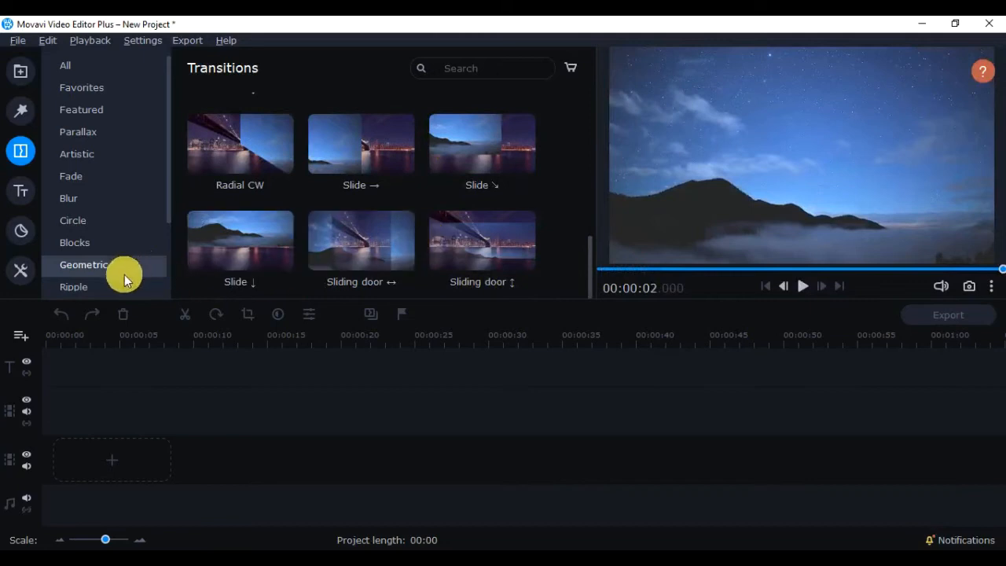
click(470, 236)
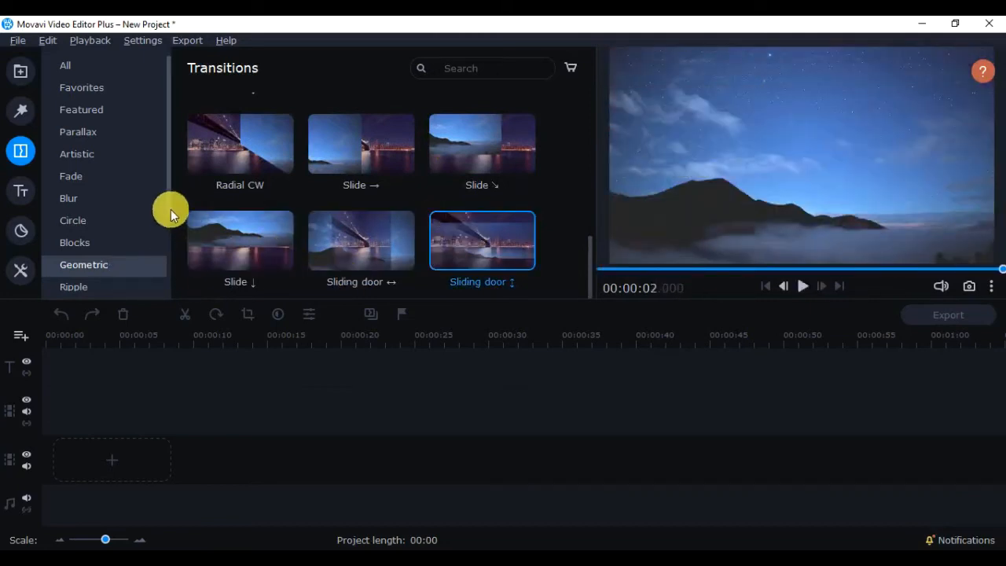
- View the Zoom transitions and preview Spin - out
scroll(169, 210, down, 3)
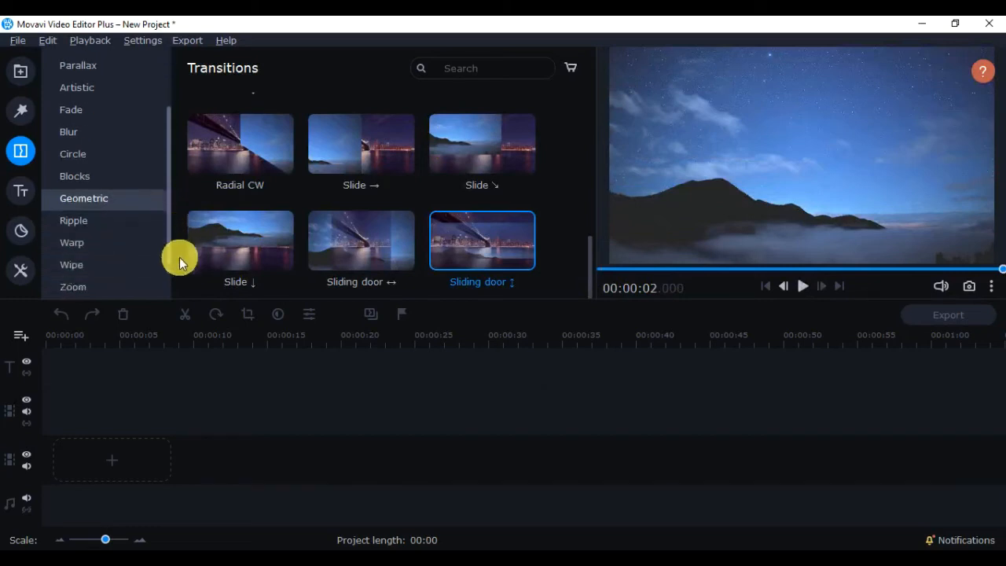
click(161, 266)
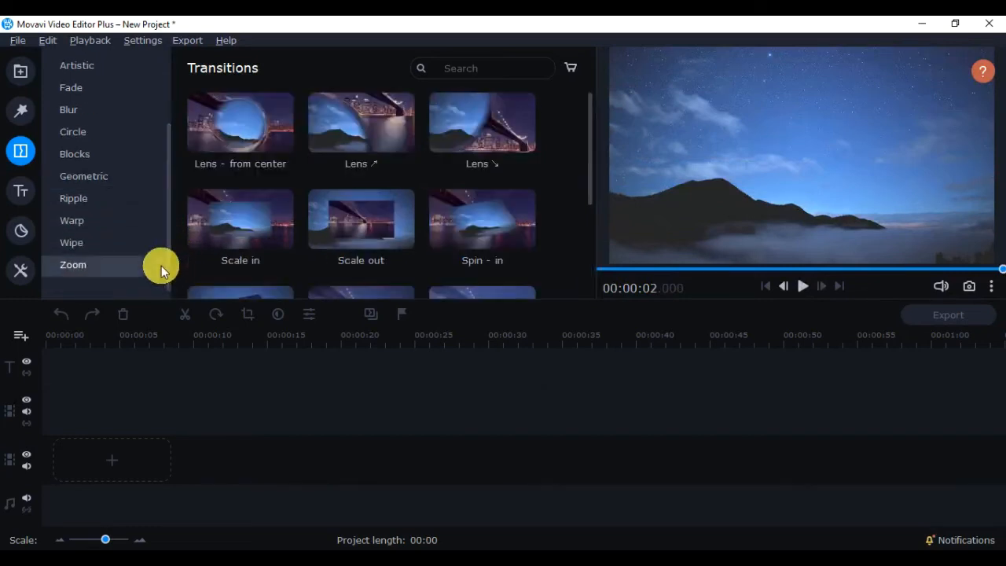
scroll(484, 201, down, 4)
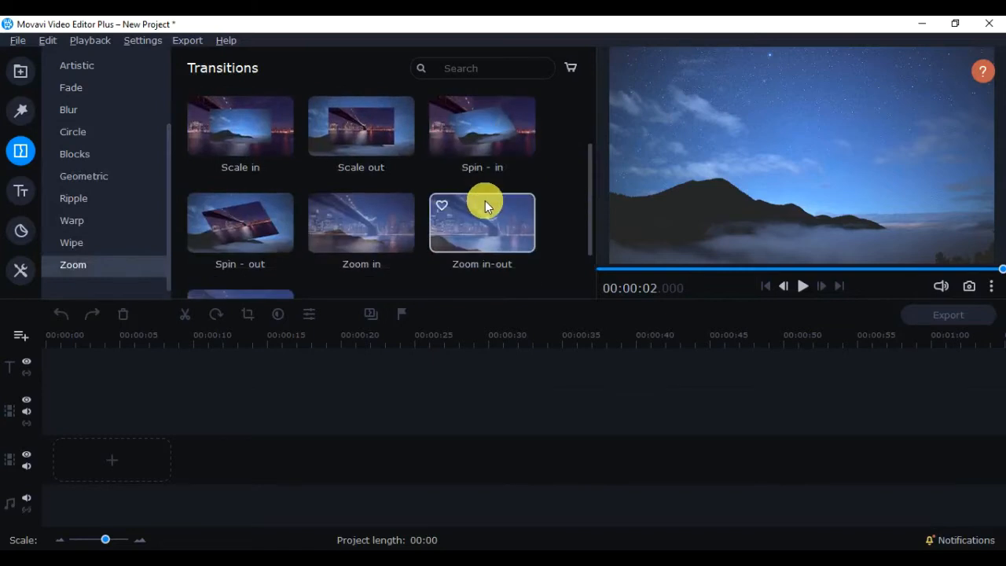
scroll(336, 231, up, 1)
click(230, 217)
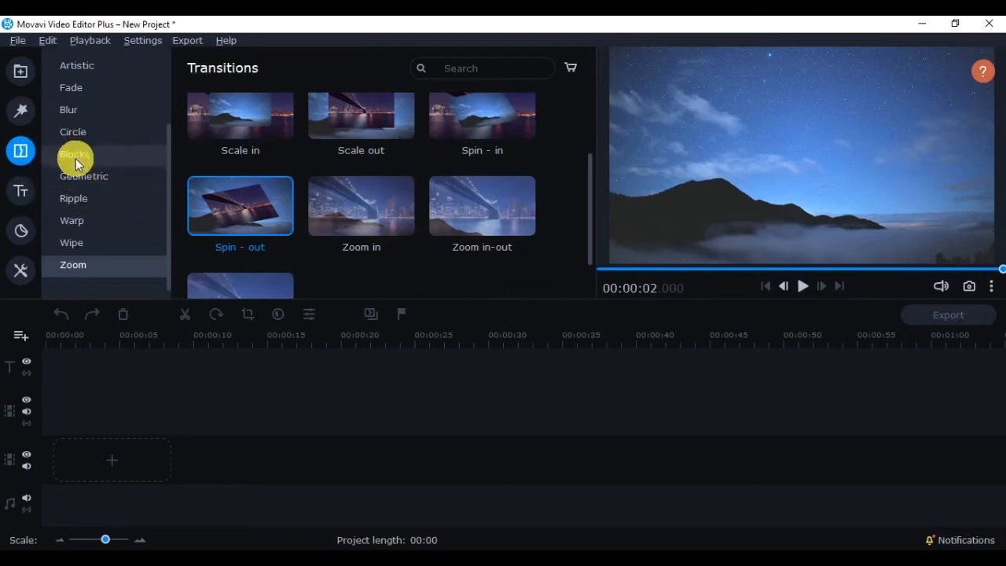
- Open the Titles collection, view My titles, and preview the Clean line and Credits 2 titles in Featured
click(26, 190)
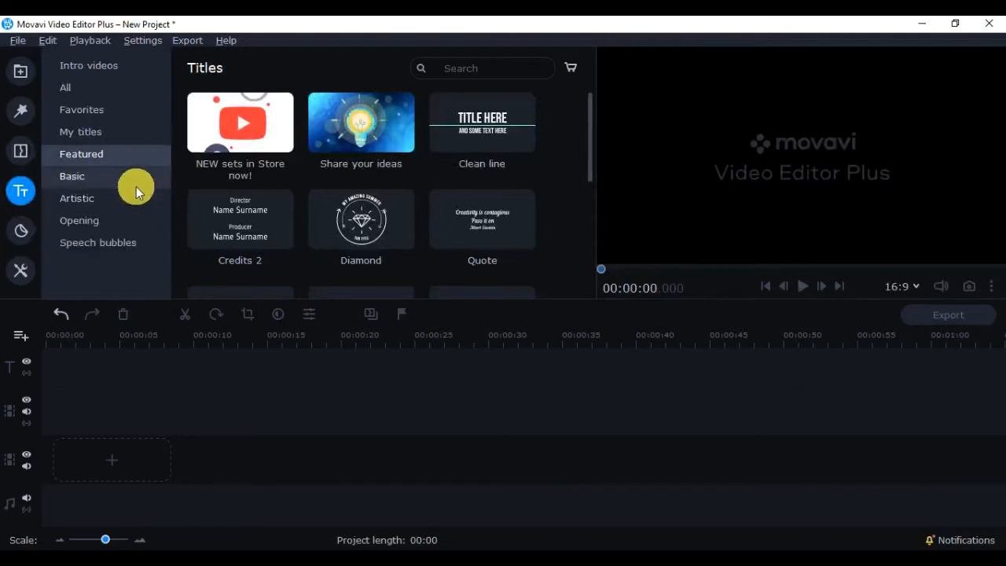
click(109, 134)
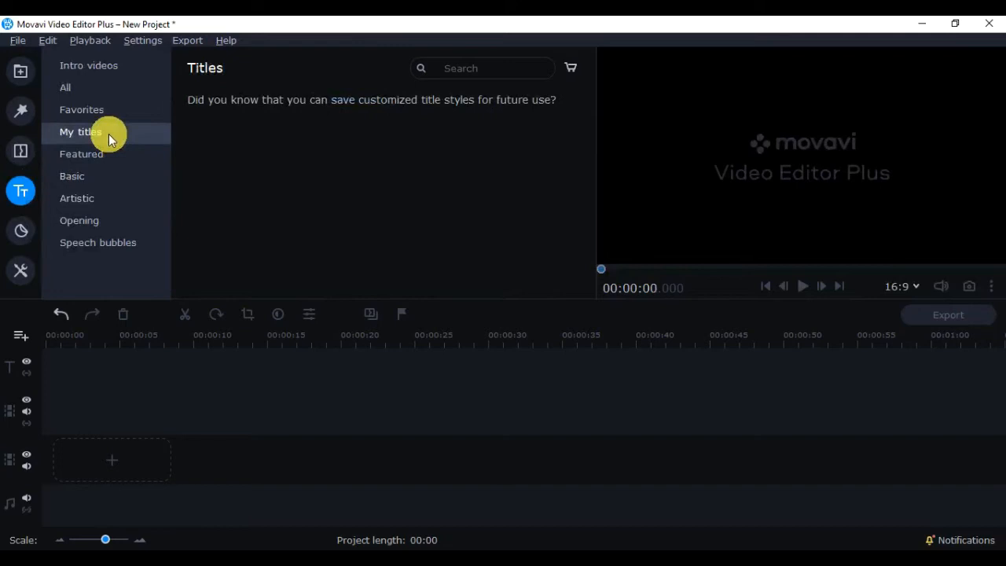
click(480, 135)
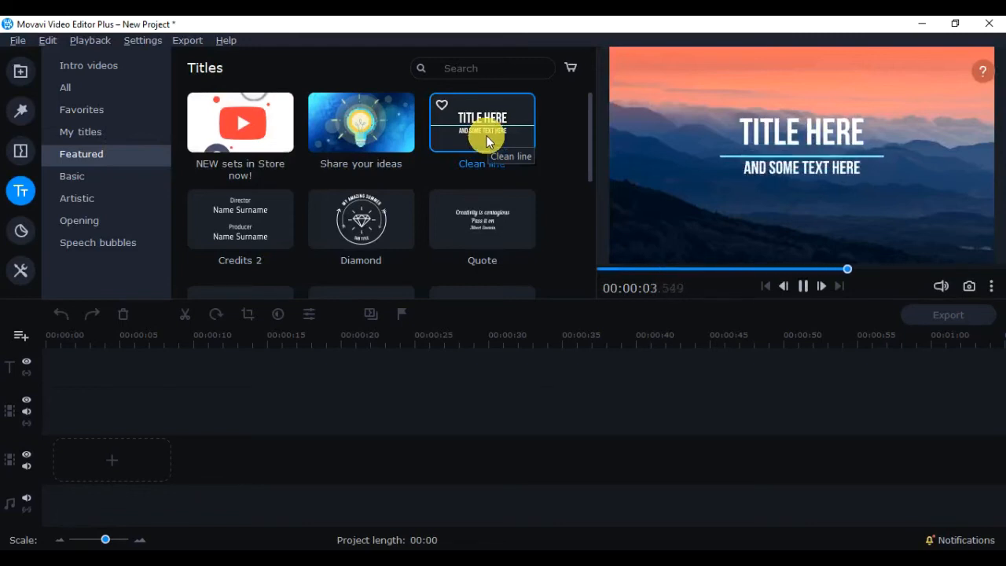
click(273, 226)
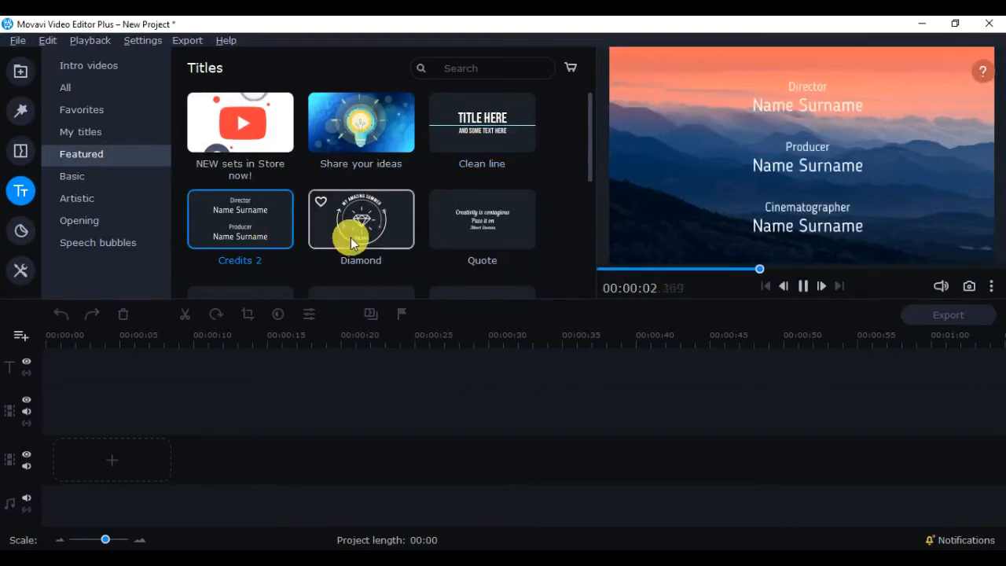
- View the Opening and Artistic title categories
click(129, 228)
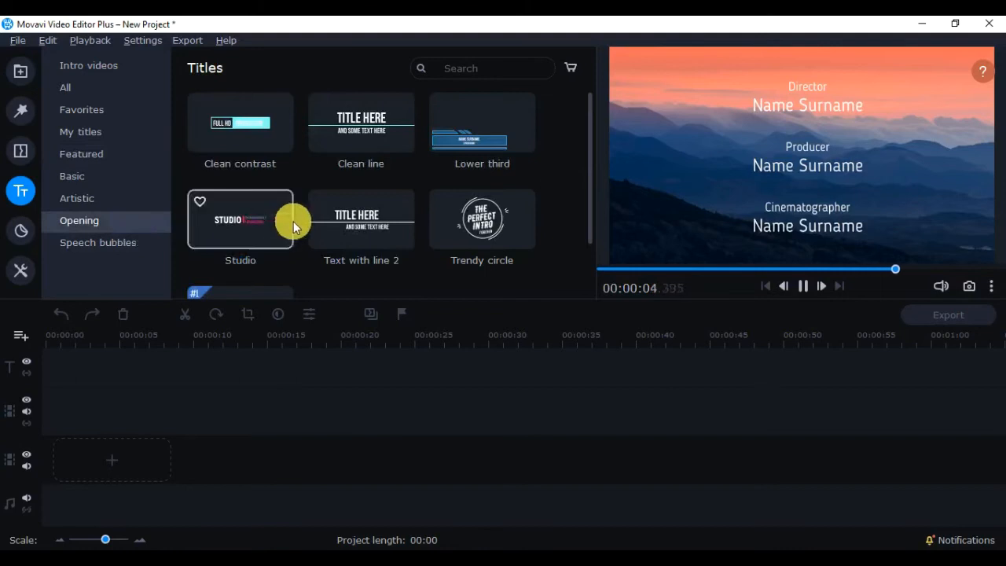
scroll(293, 220, down, 2)
click(115, 200)
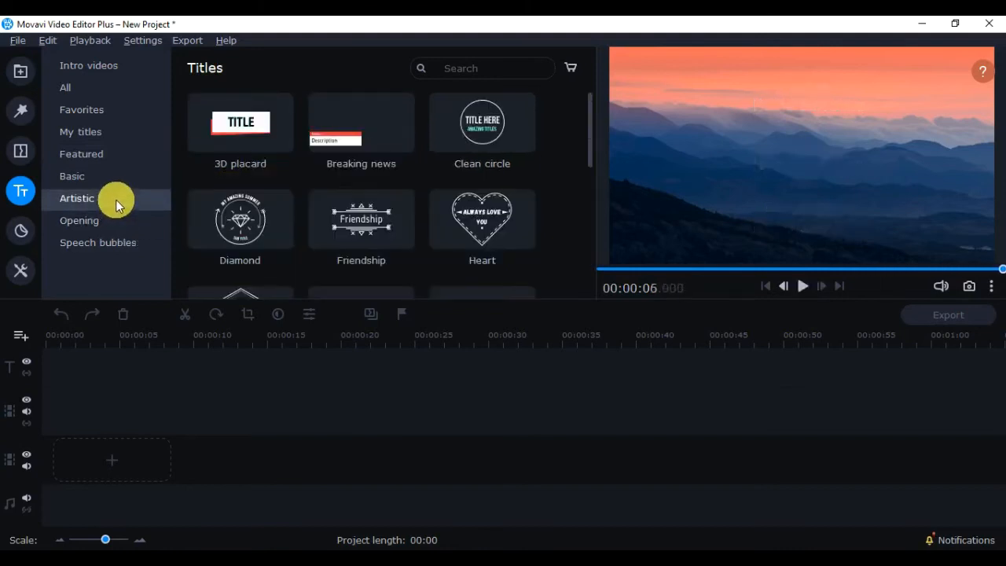
- View the Basic title category and preview the Credits 1 and Credits 2 titles
click(118, 185)
scroll(362, 174, down, 1)
scroll(384, 178, up, 1)
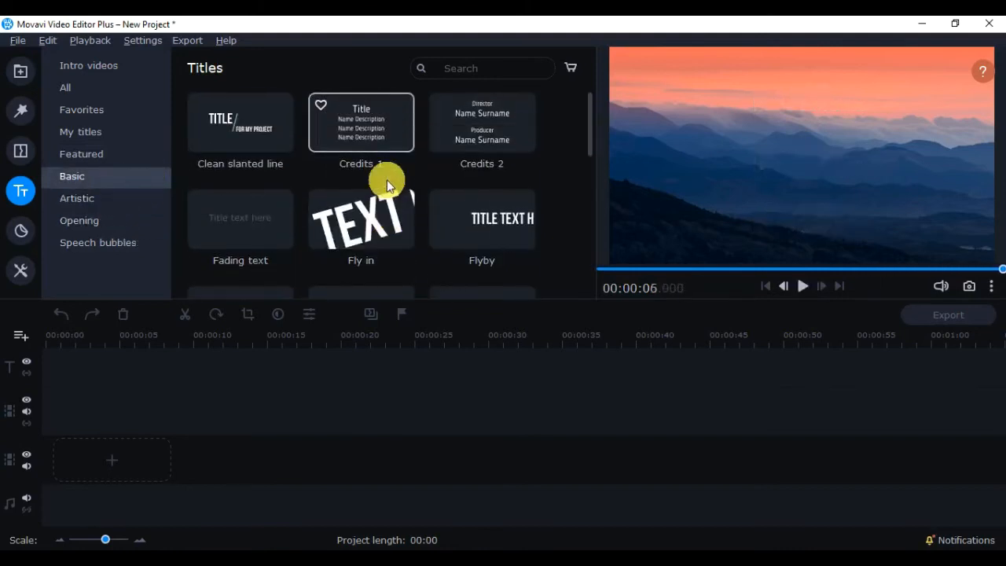
click(389, 142)
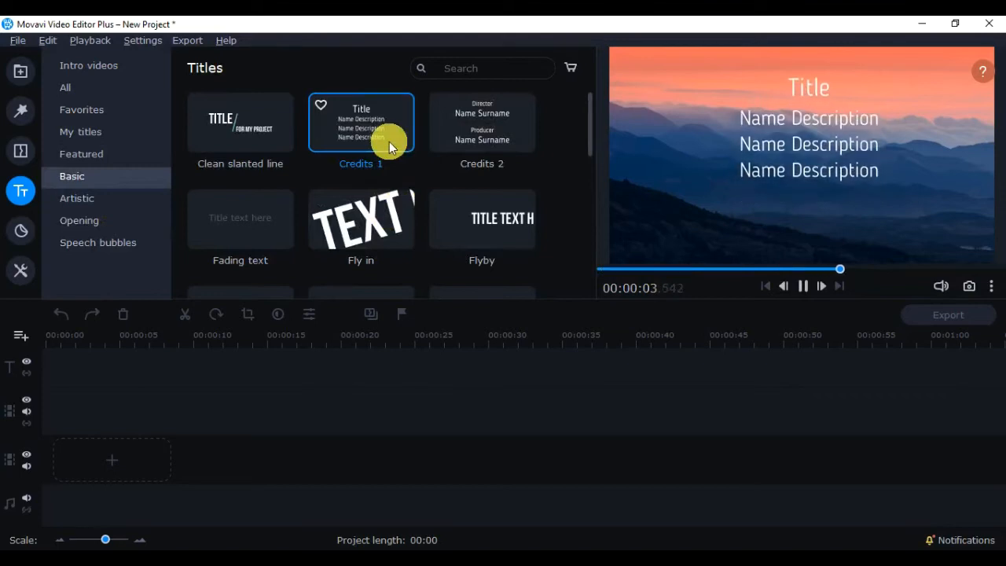
click(488, 131)
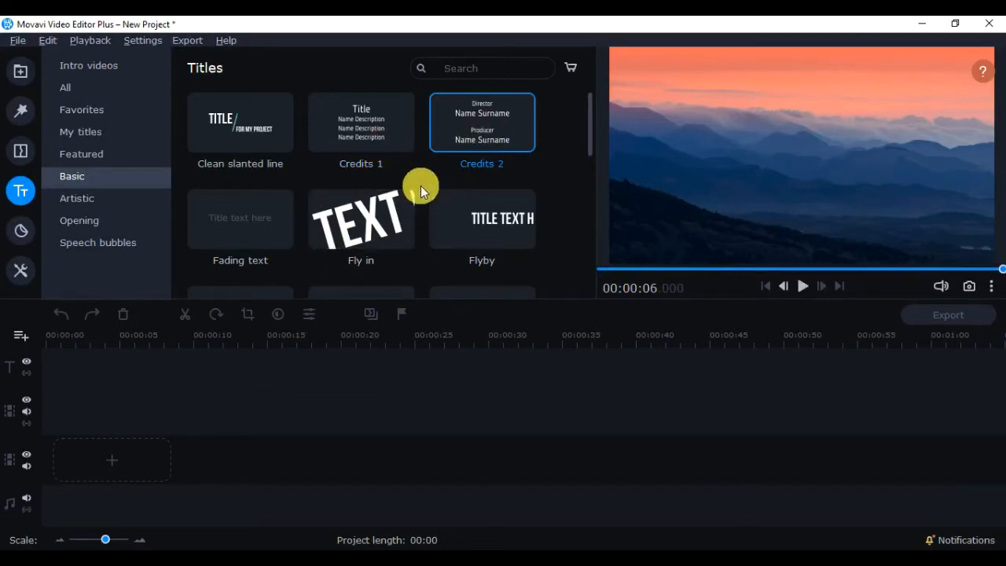
- Open the Stickers collection and view its Featured, Emoji, Summer and Travel categories
click(28, 233)
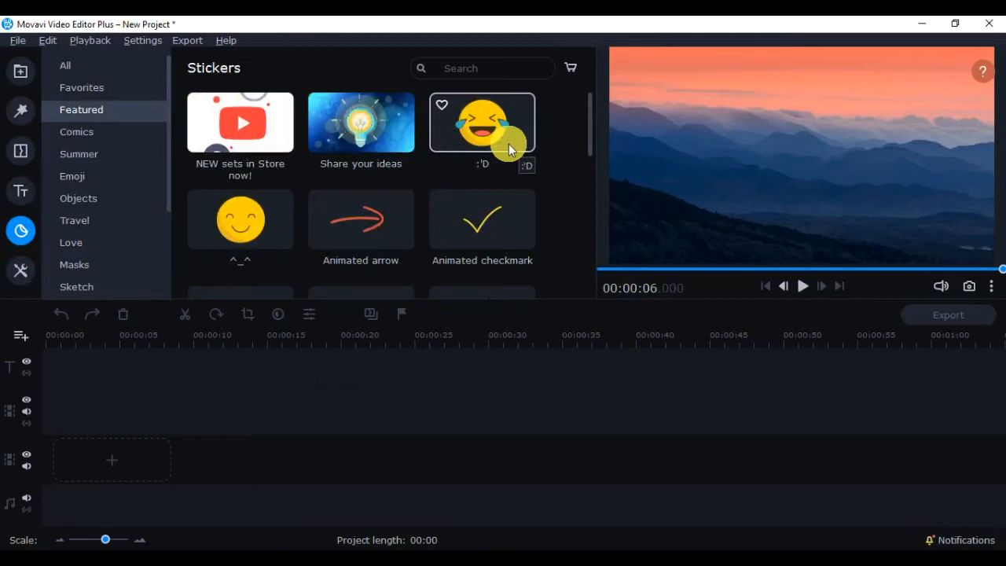
scroll(424, 175, down, 2)
click(114, 184)
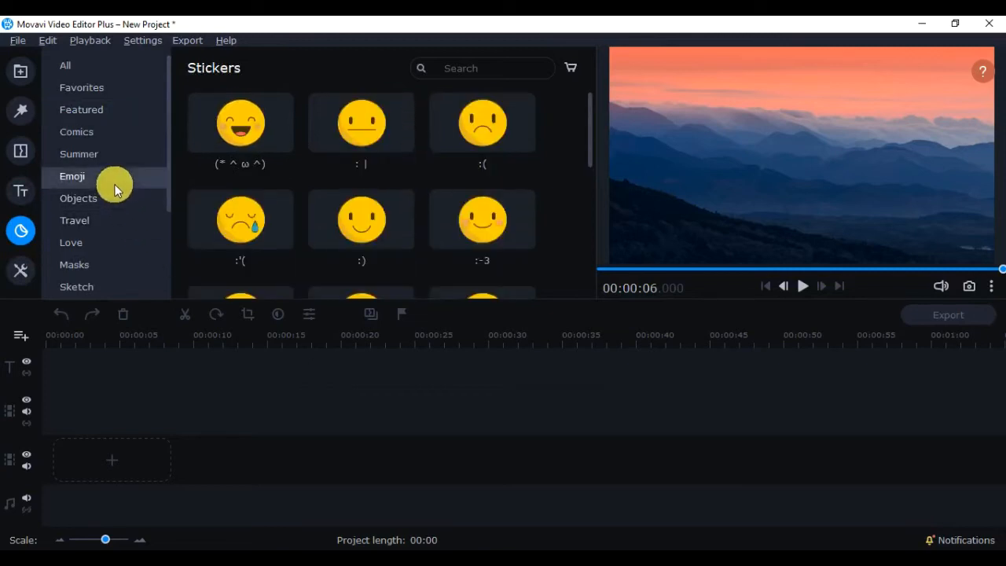
click(110, 154)
click(102, 220)
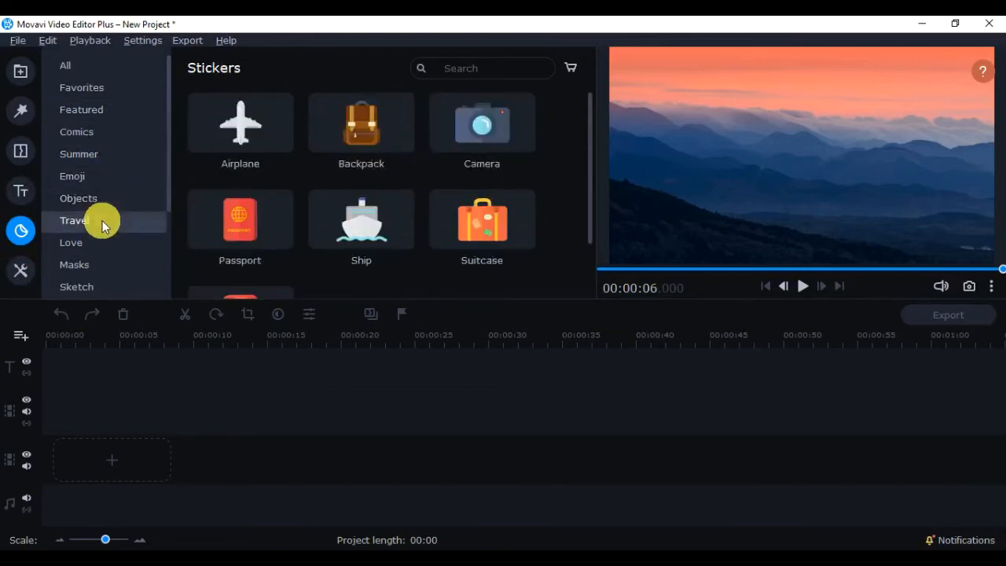
- View the Masks and Sketch sticker categories
click(107, 261)
scroll(353, 247, down, 2)
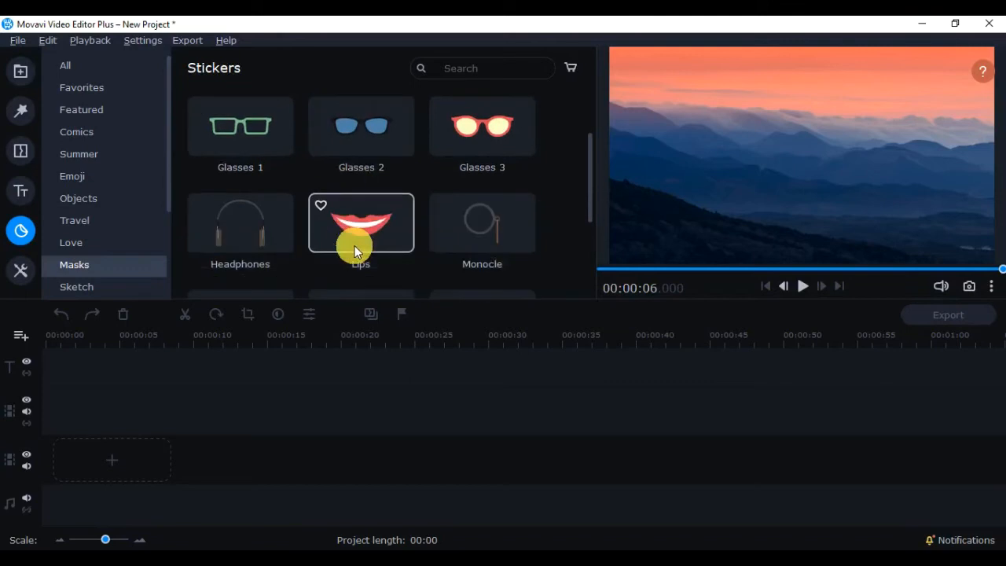
click(122, 281)
scroll(114, 253, down, 3)
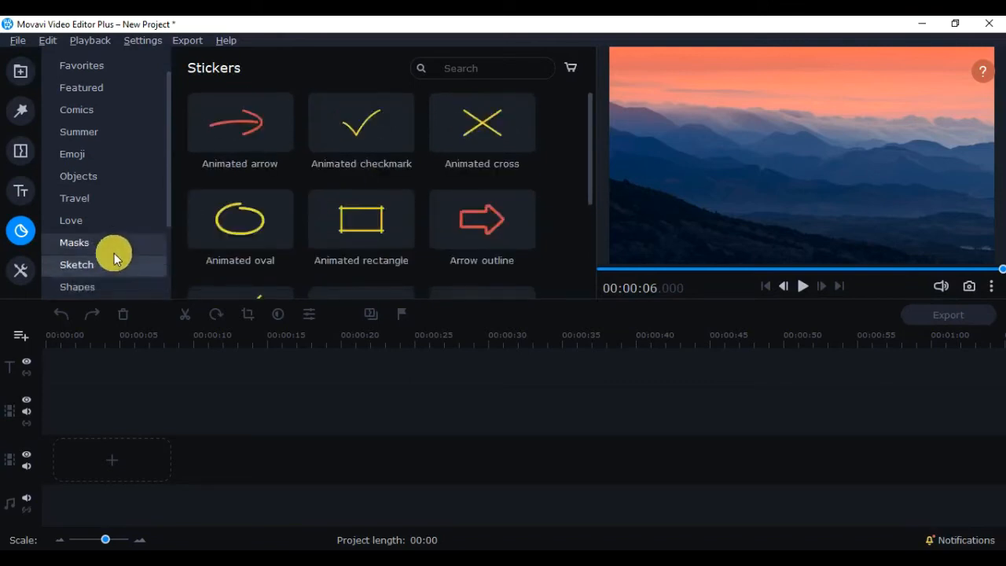
- Open the additional tools and view the Video Editing and Audio Editing tool sets
click(19, 271)
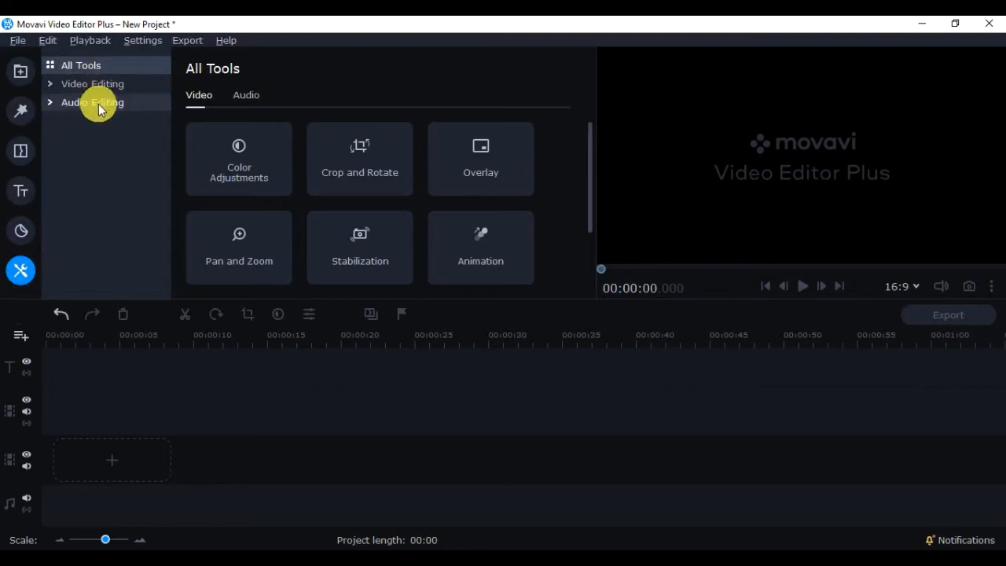
click(91, 84)
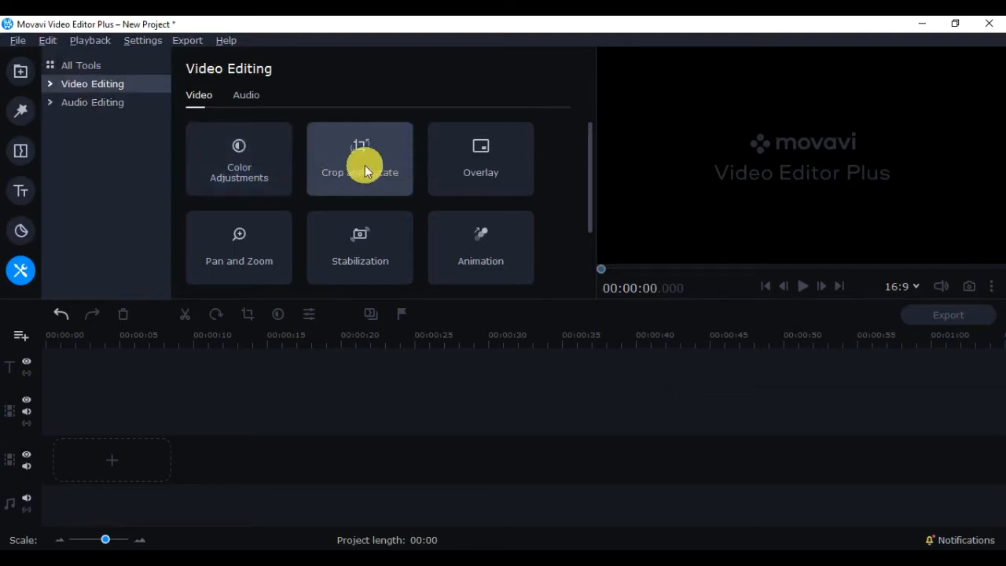
scroll(486, 180, down, 3)
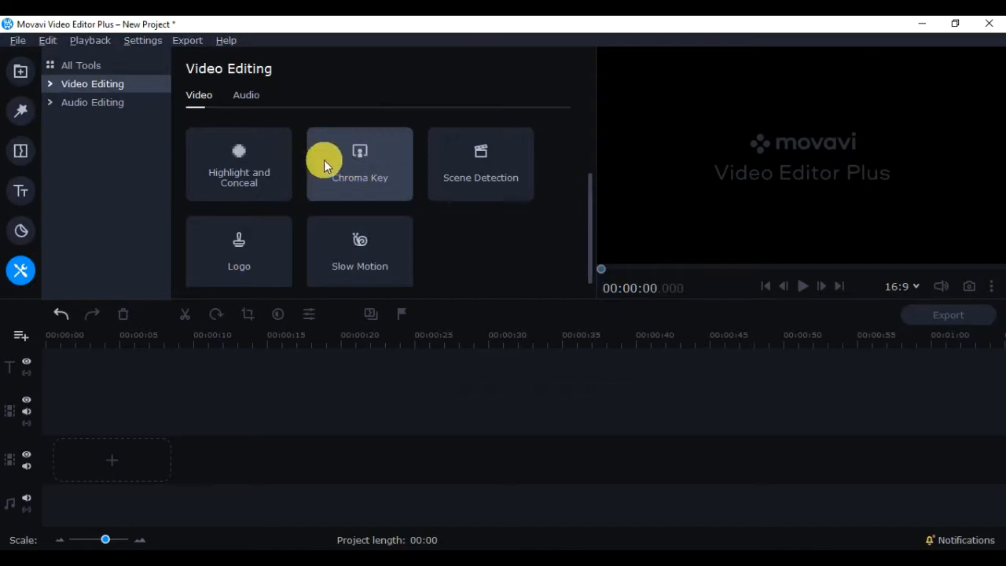
click(71, 105)
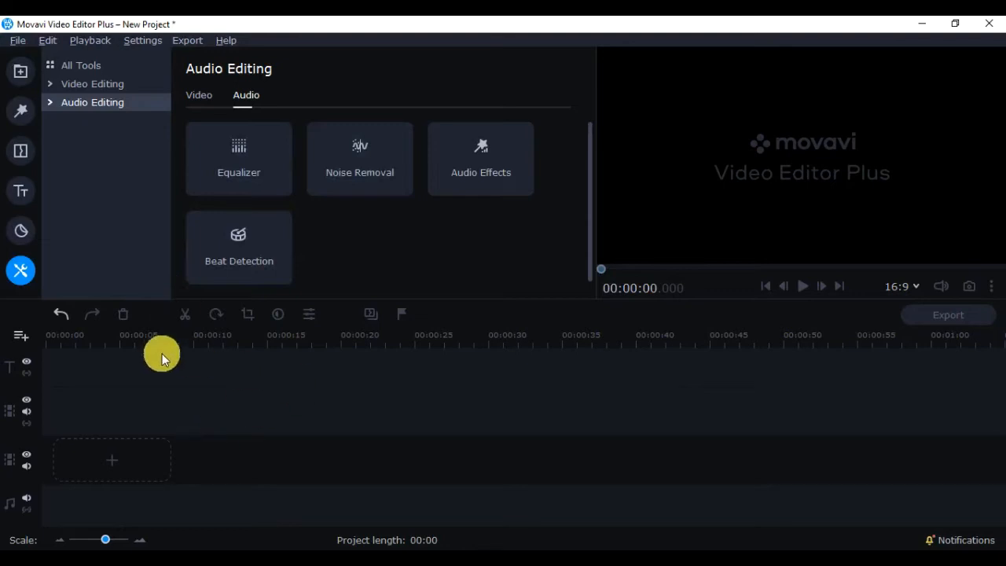
- Revisit the File import options, the Media bin, the Filters collection and the Sample videos
click(22, 71)
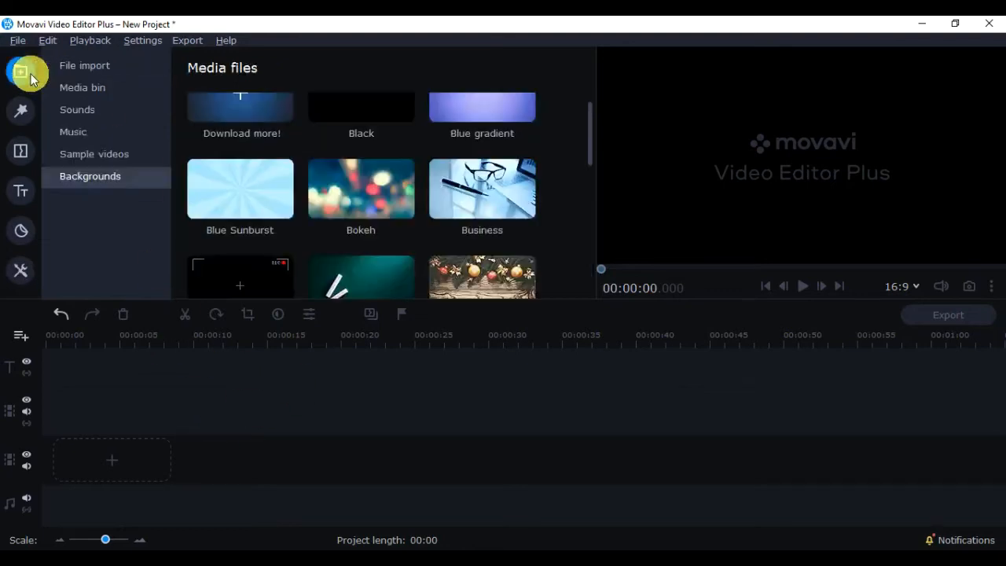
click(98, 65)
click(100, 89)
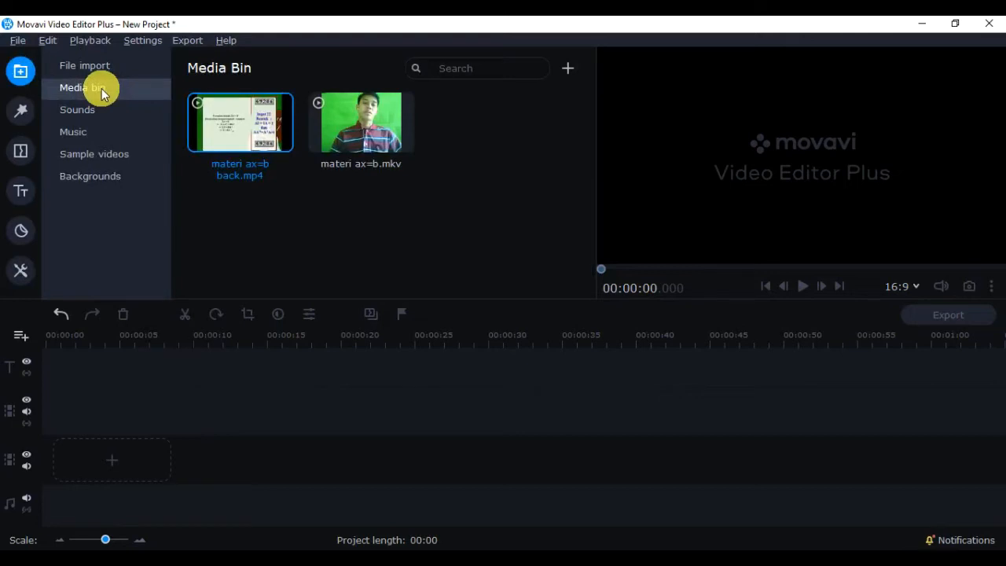
click(24, 114)
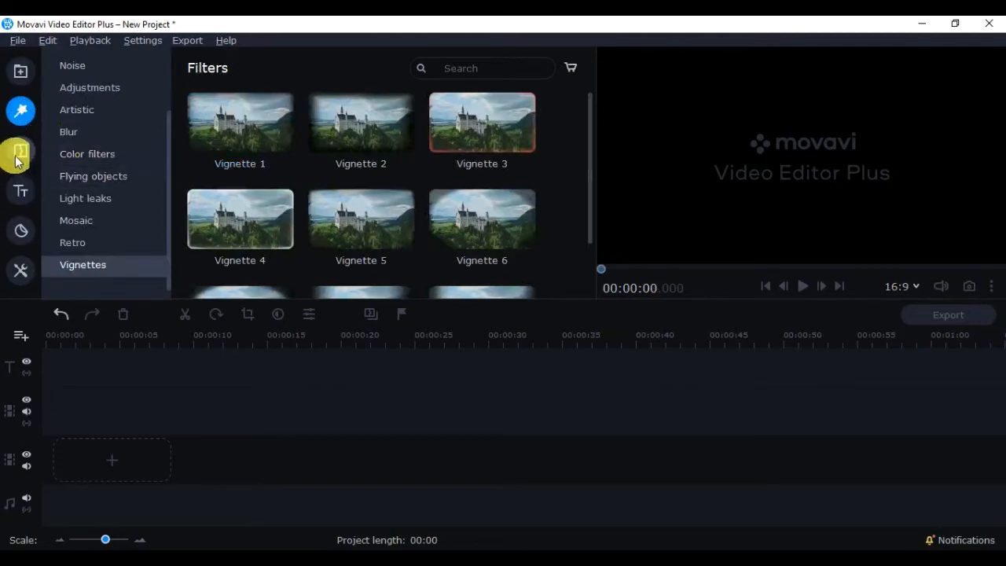
click(18, 73)
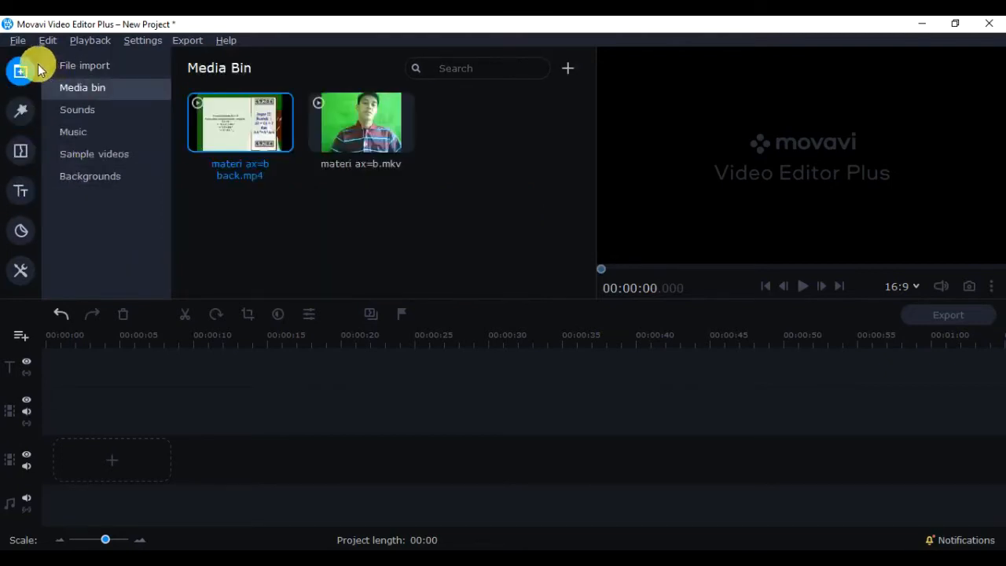
click(101, 153)
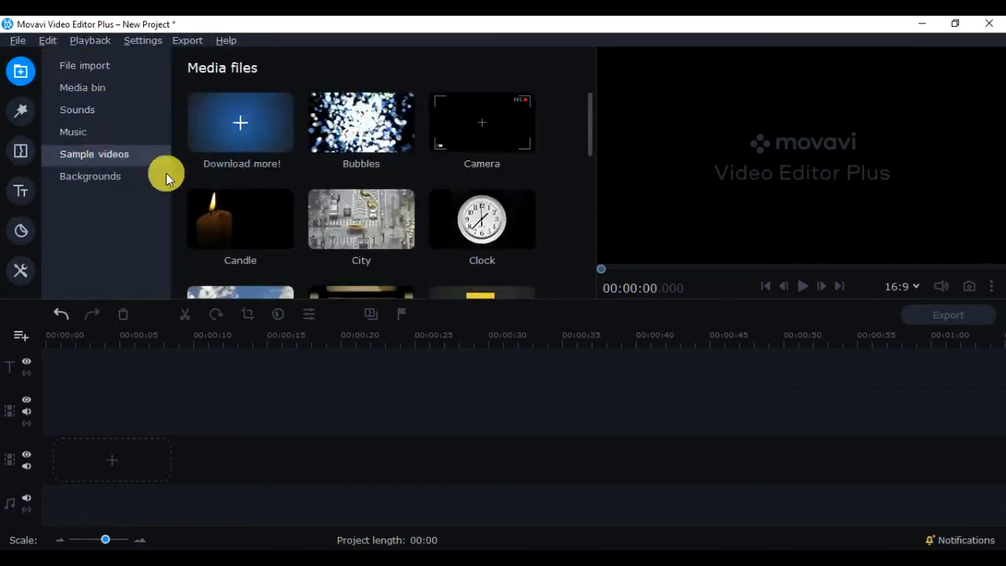
- Add the Countdown 2 sample video to the start of the main video track
scroll(426, 196, down, 2)
scroll(426, 196, down, 6)
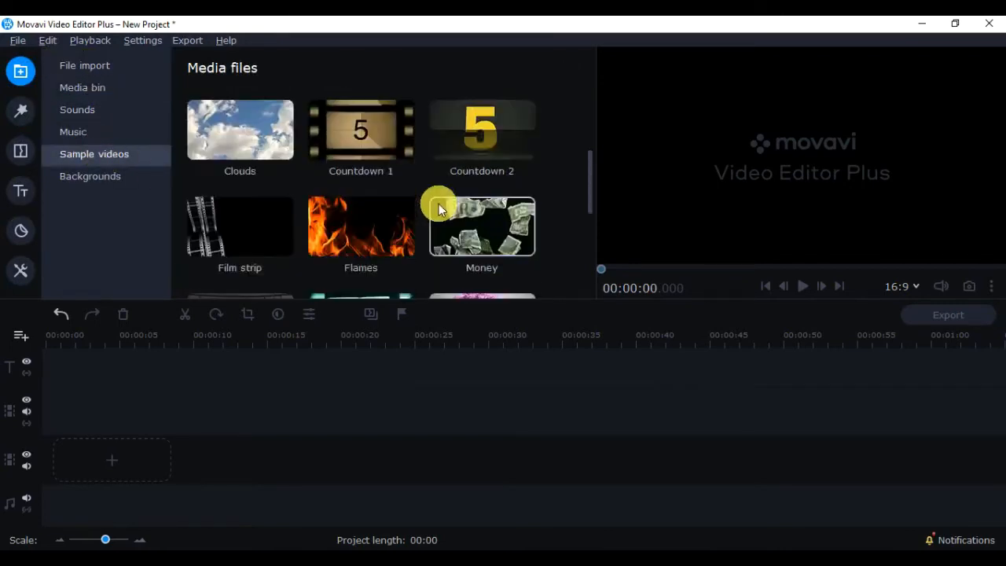
scroll(439, 203, up, 3)
scroll(440, 203, up, 2)
scroll(440, 203, down, 2)
scroll(440, 203, up, 2)
scroll(442, 203, up, 2)
scroll(446, 199, down, 2)
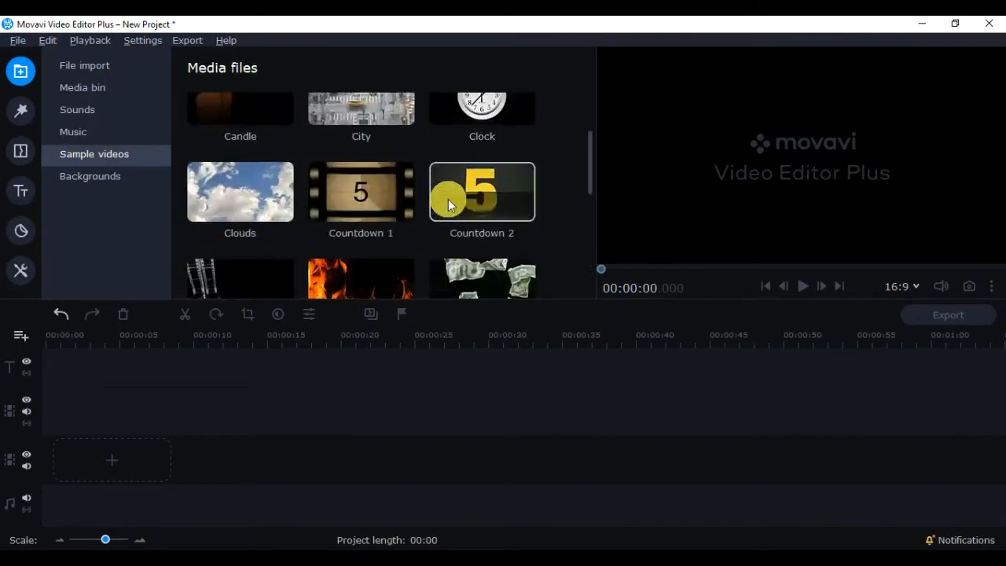
click(477, 186)
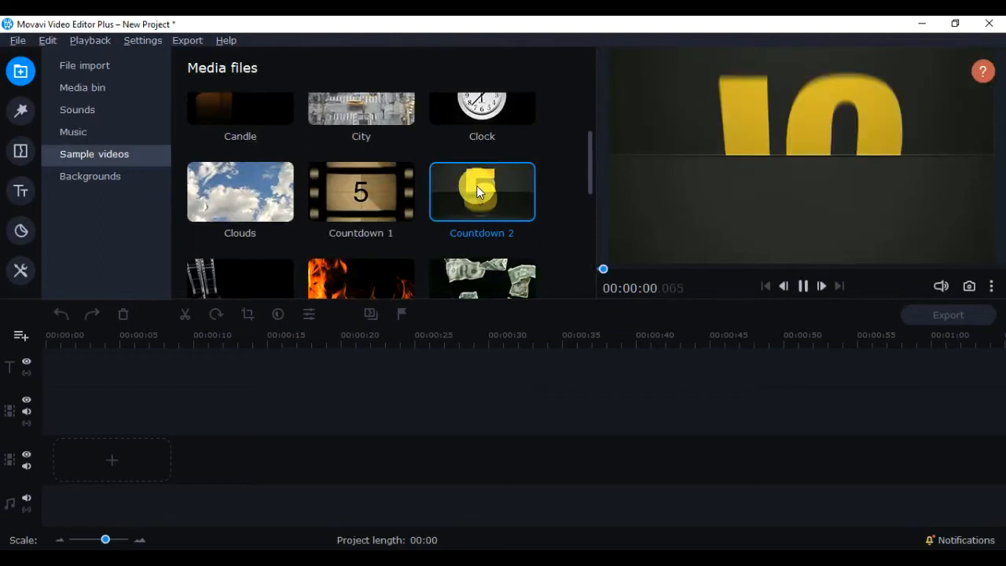
drag(468, 254, 72, 438)
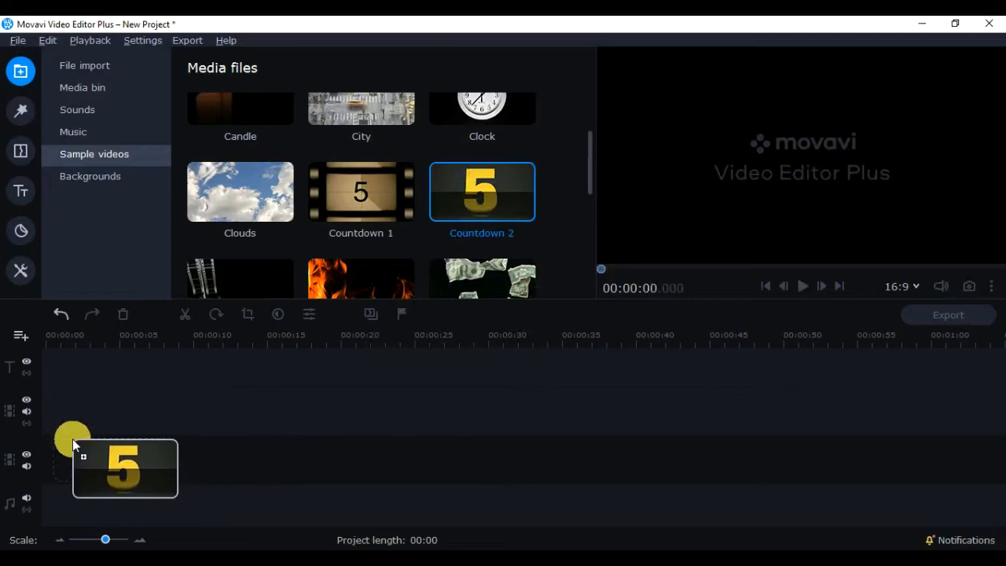
mouse_move(72, 438)
mouse_down()
mouse_move(132, 461)
mouse_move(82, 445)
mouse_up()
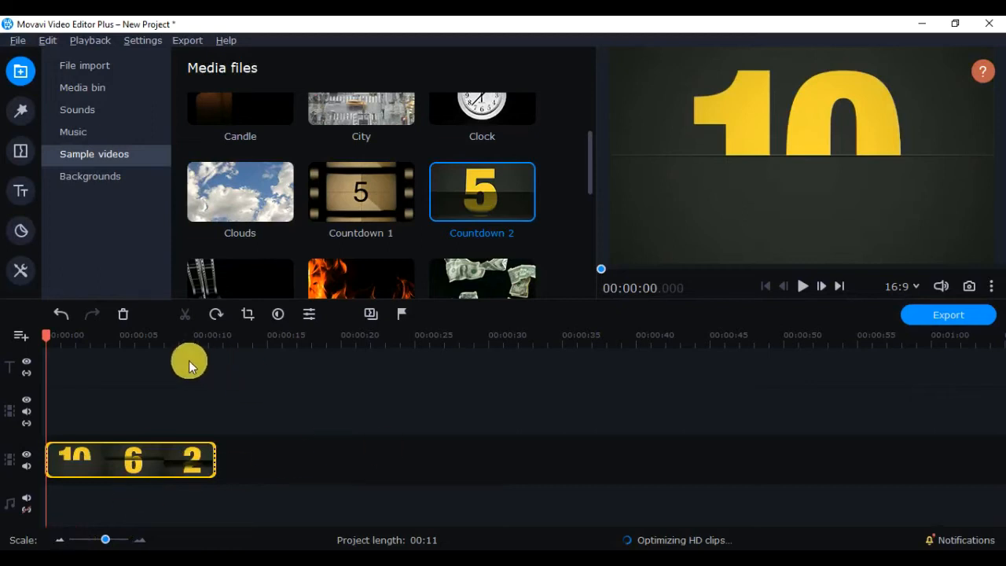
- Try coarser and finer timeline scales on the countdown clip and play it in the preview
click(58, 540)
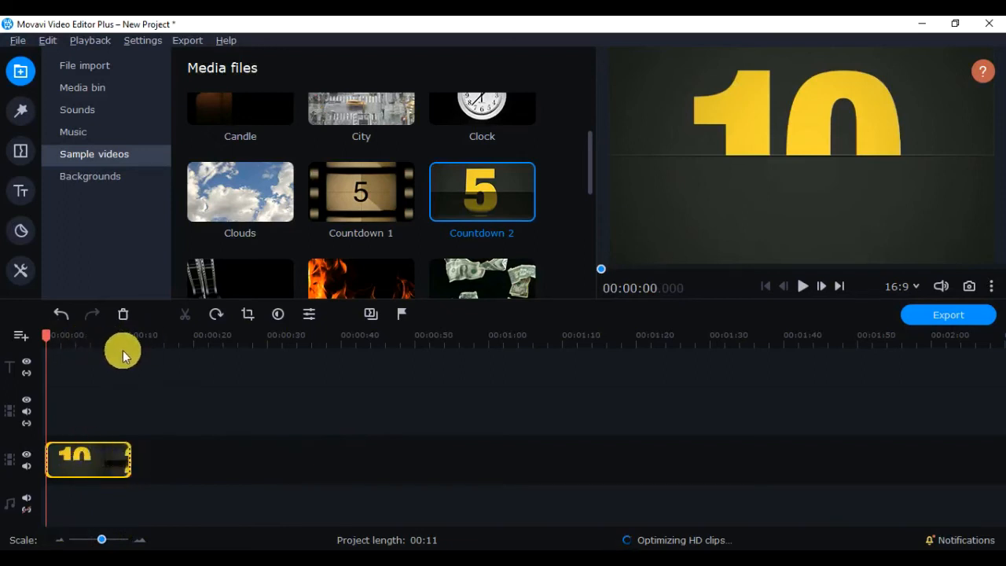
click(60, 539)
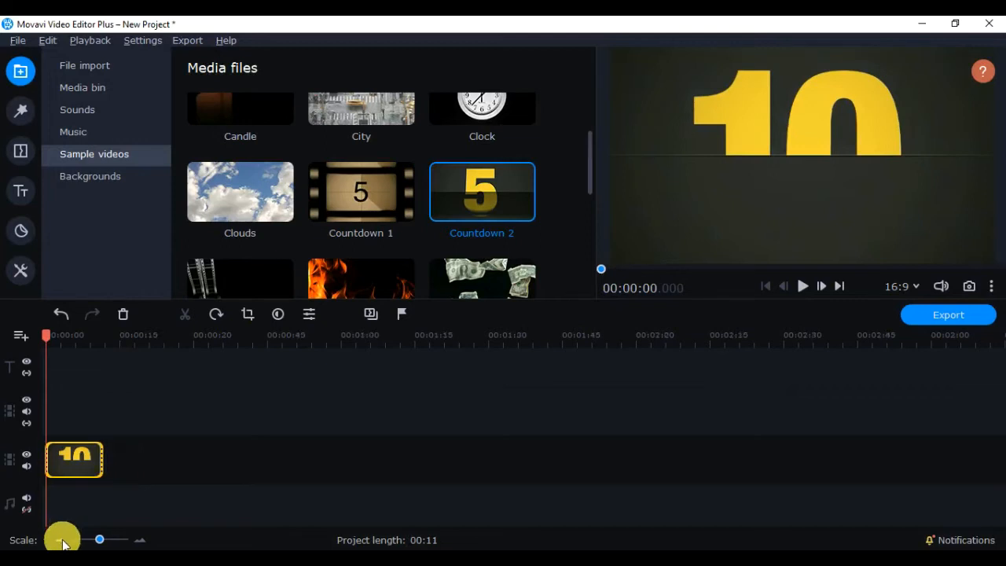
click(138, 540)
click(139, 539)
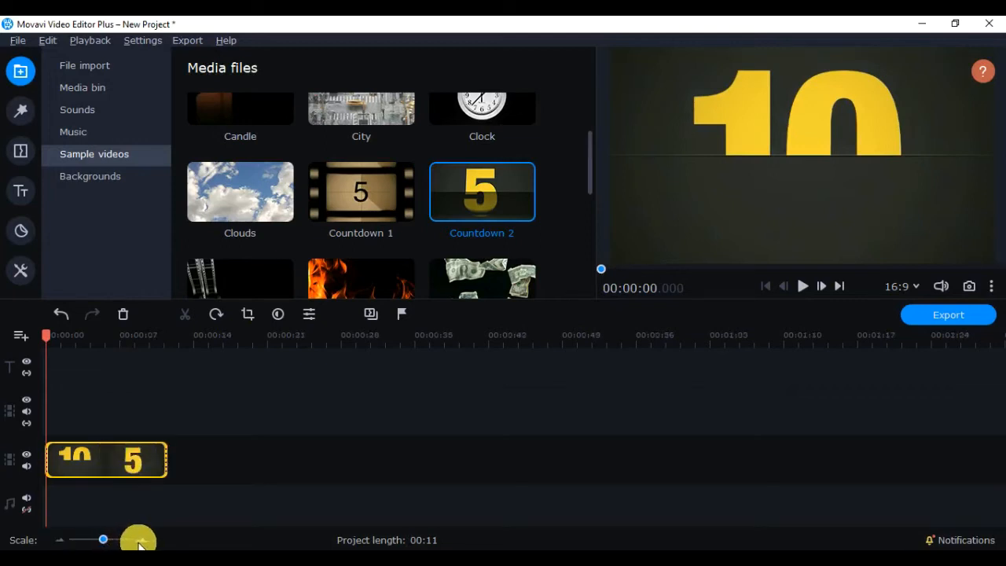
click(138, 539)
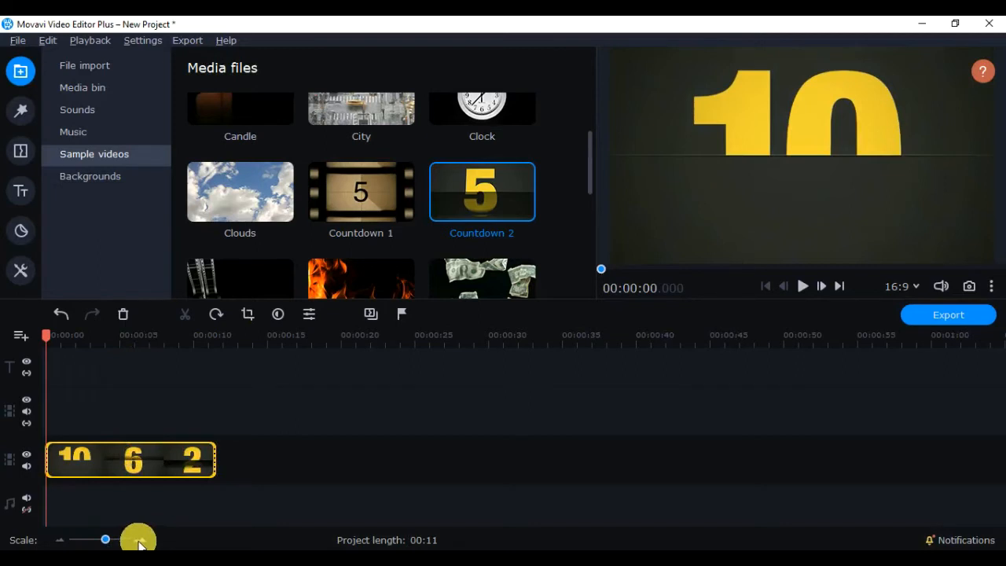
click(138, 540)
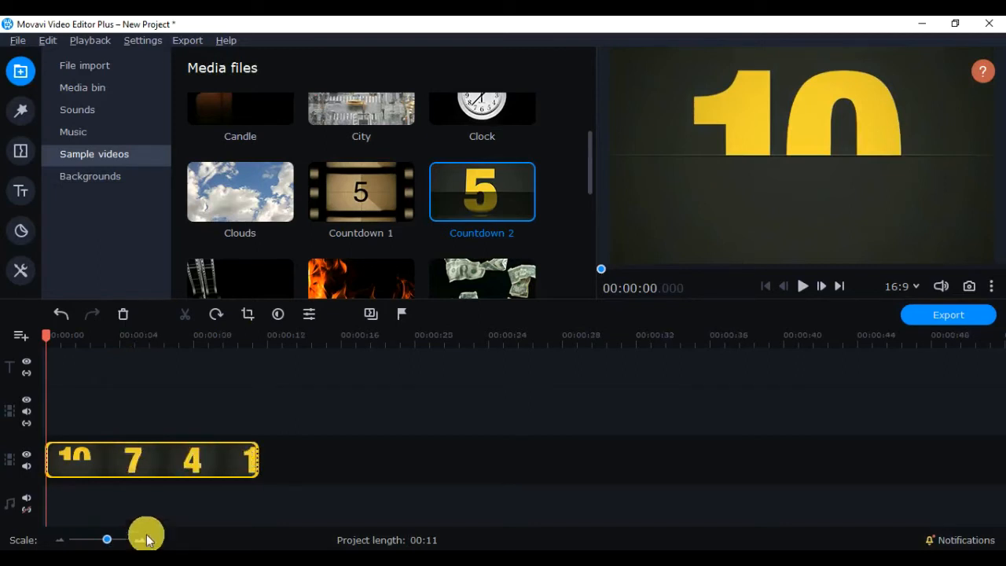
click(802, 286)
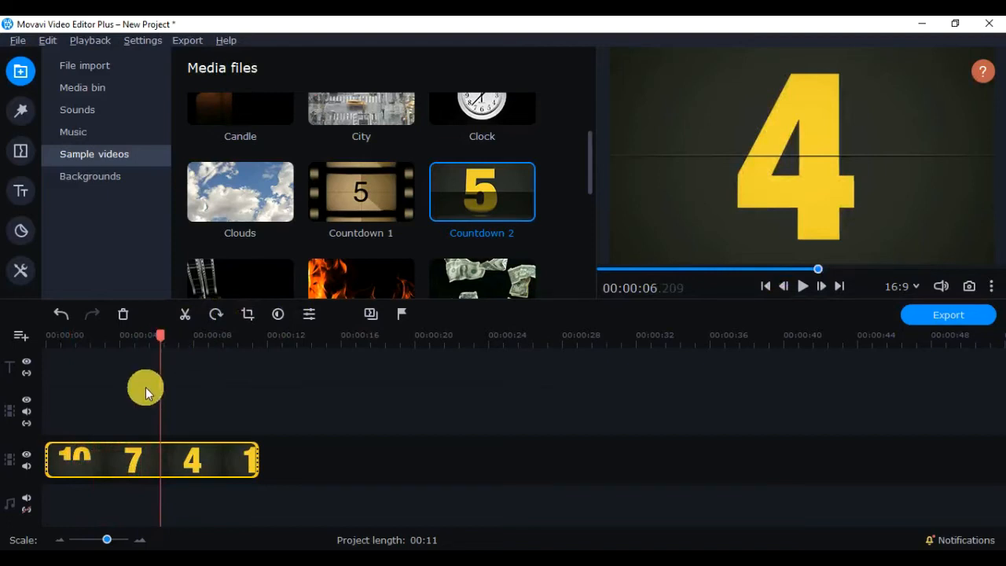
- Split the countdown clip at 00:00:05.600 and select each of the two pieces in turn to check the cut
mouse_move(164, 333)
mouse_down()
mouse_move(150, 335)
mouse_move(176, 330)
mouse_move(157, 325)
mouse_move(156, 337)
mouse_up()
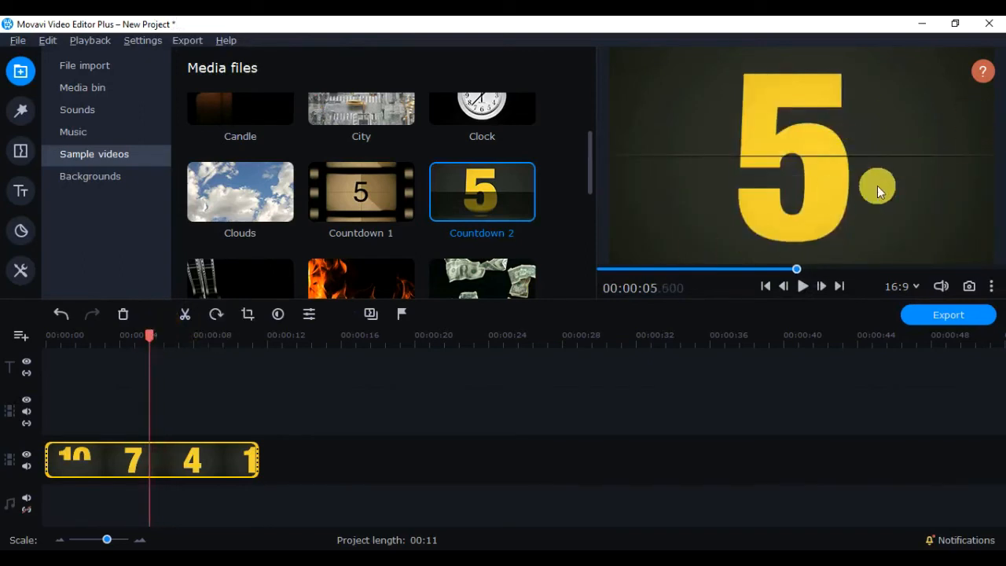
click(183, 317)
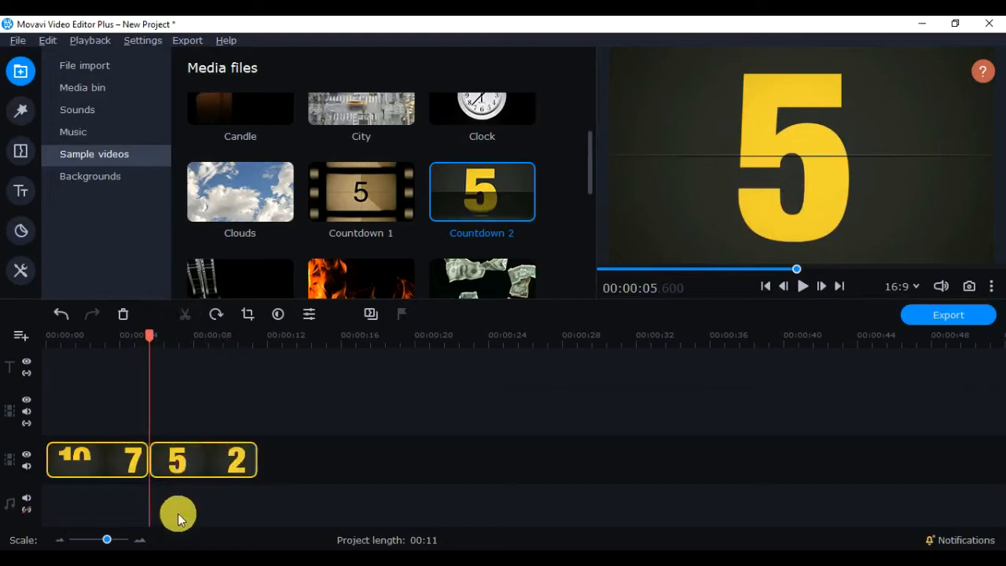
click(181, 464)
click(105, 457)
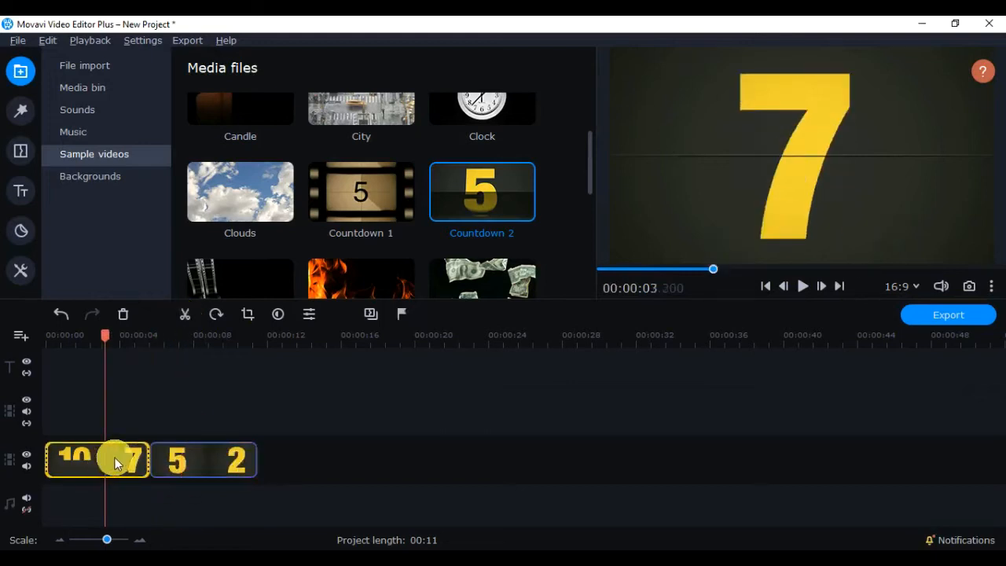
click(217, 449)
click(69, 467)
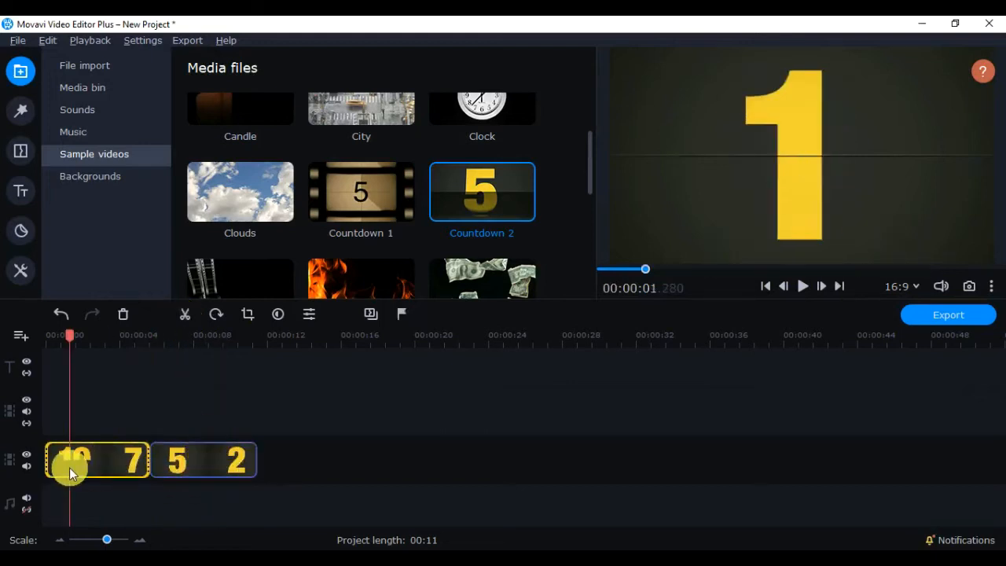
click(198, 464)
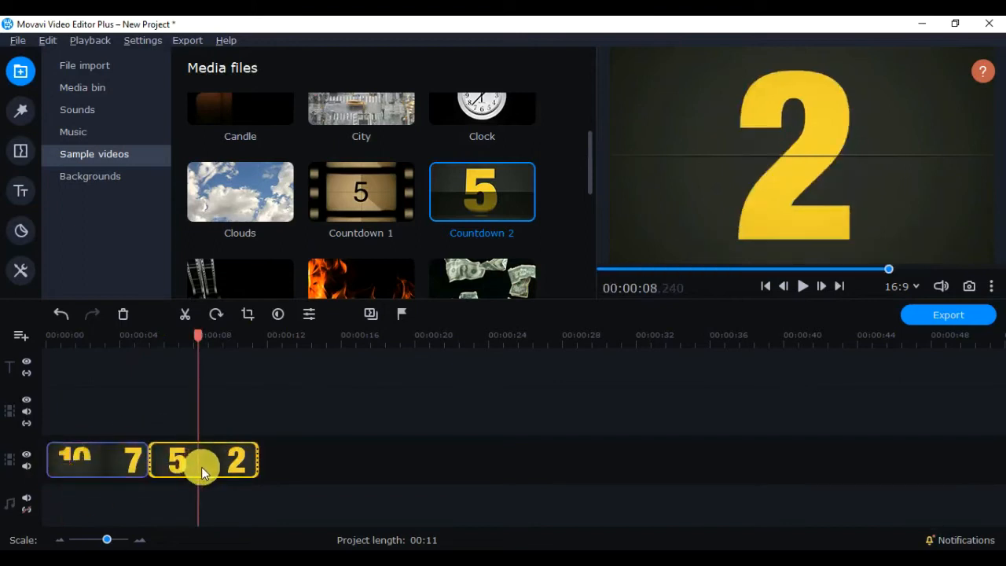
- Delete the first piece of the split countdown clip and play the remaining piece from the start
click(84, 458)
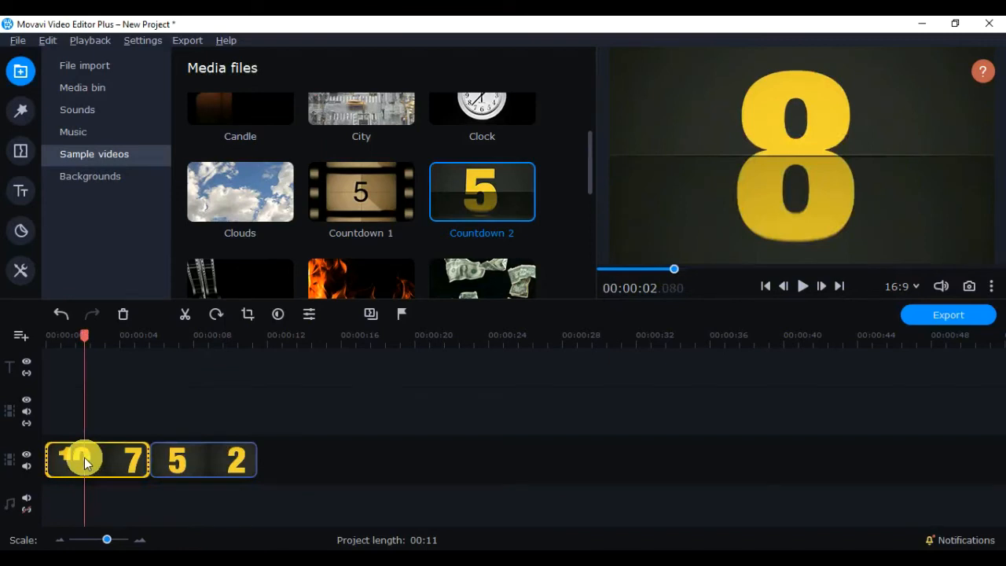
click(124, 314)
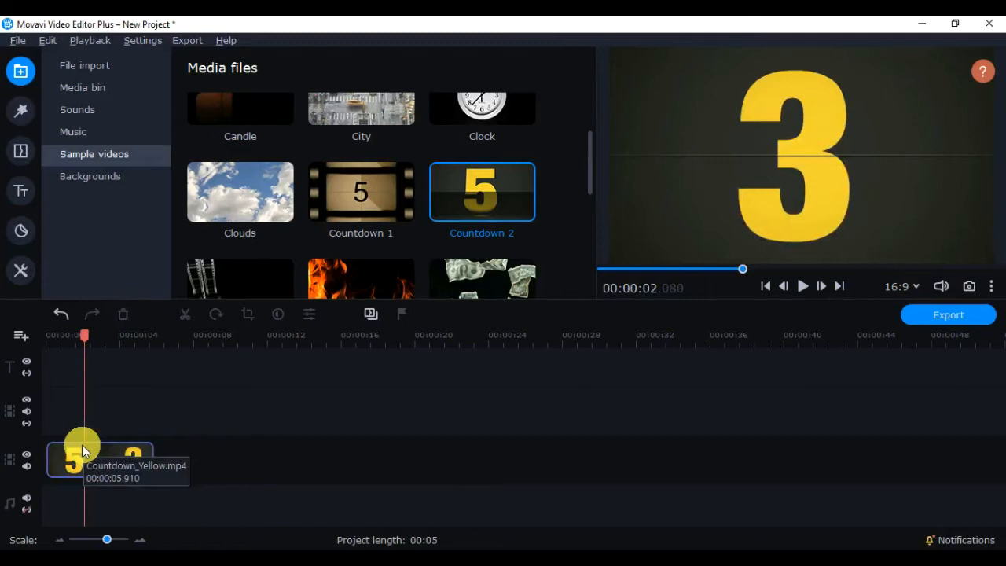
drag(86, 337, 47, 348)
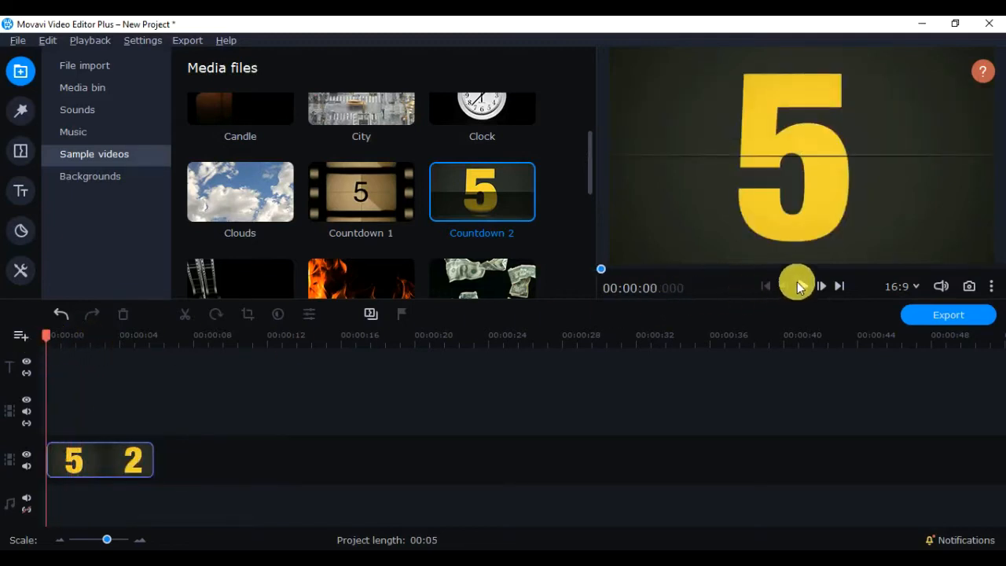
click(802, 286)
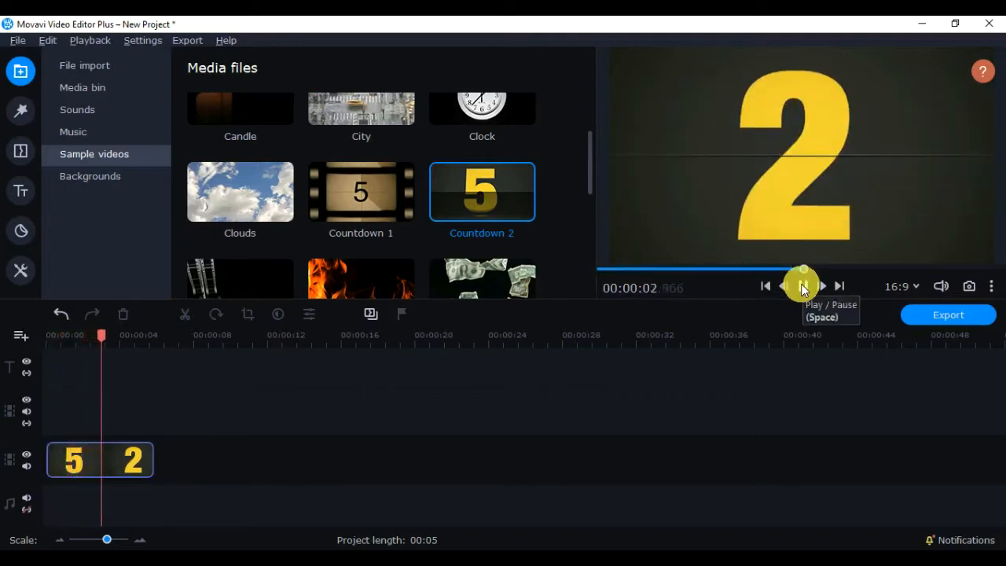
click(802, 286)
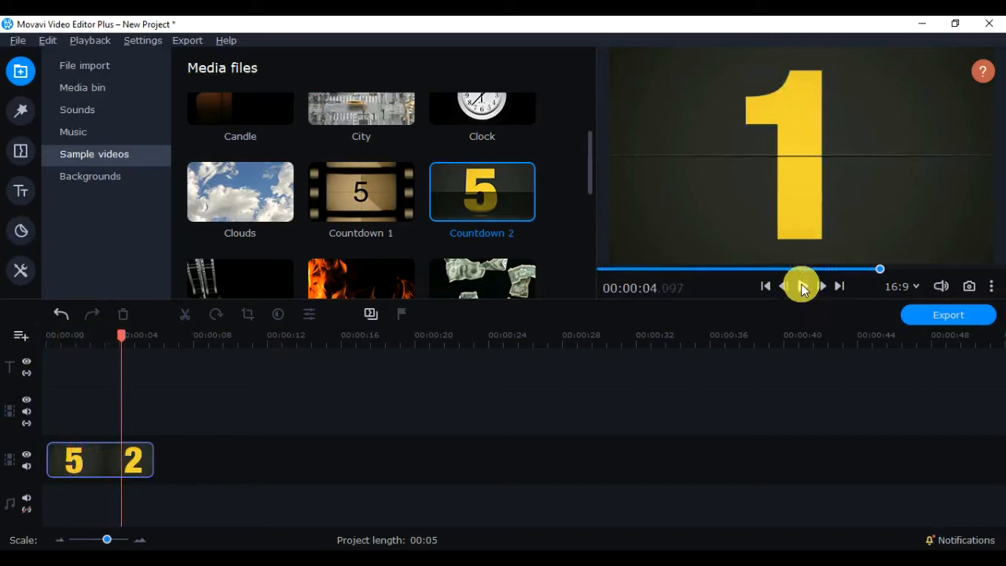
- Add materi ax=b back.mp4 from the media bin to the main video track, directly after the countdown clip
click(106, 71)
click(109, 83)
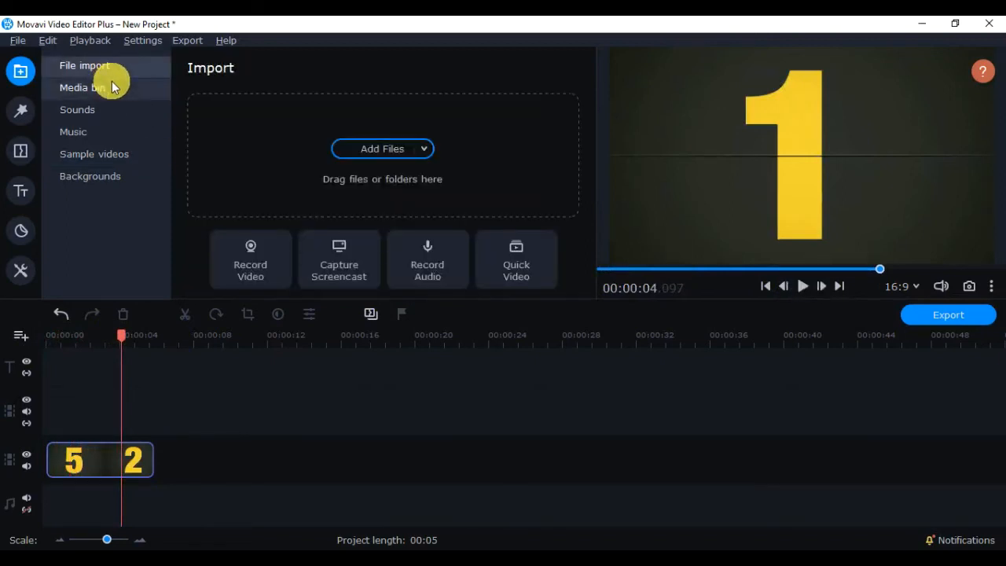
click(249, 217)
drag(332, 230, 383, 222)
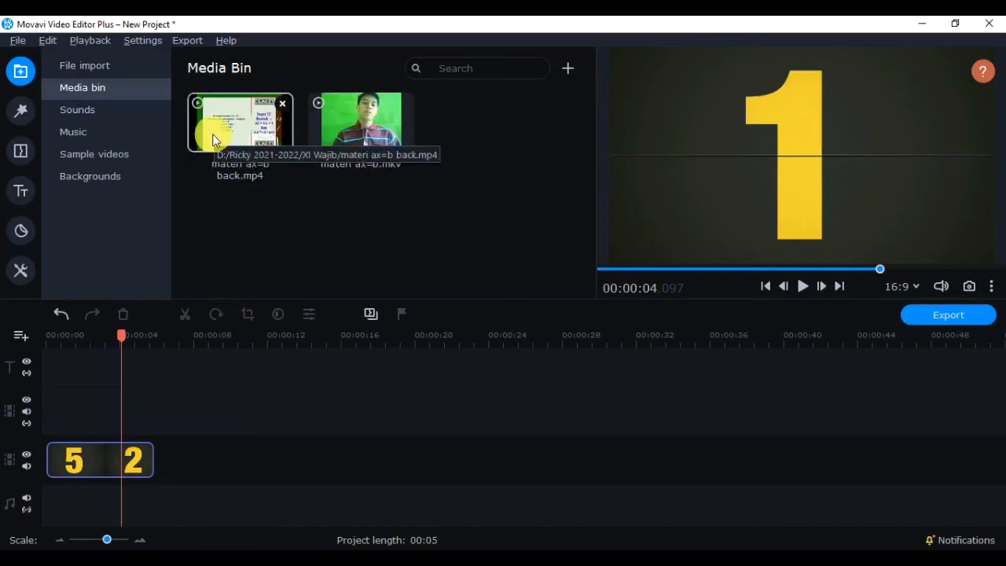
drag(212, 135, 159, 441)
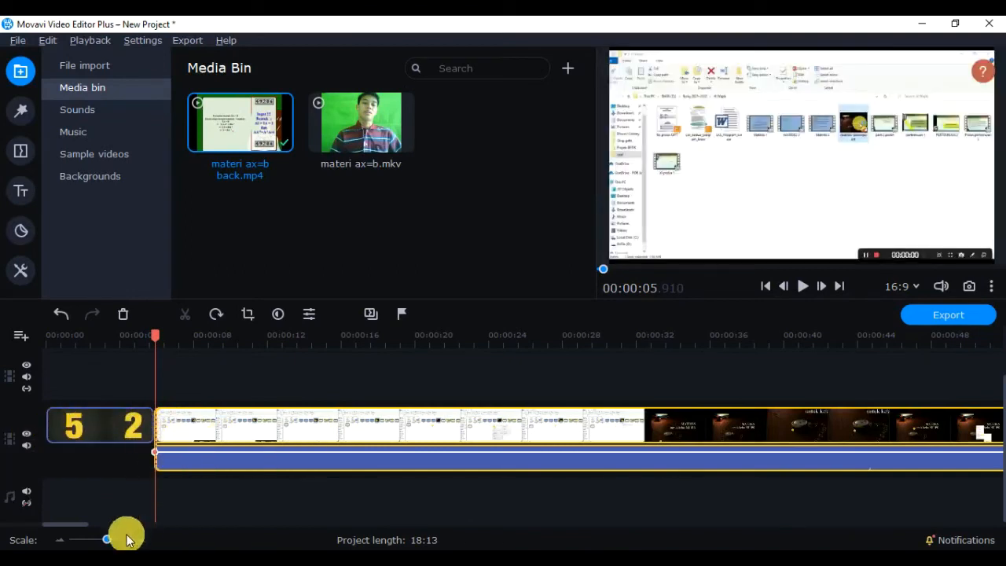
- Examine the added lesson clip on the timeline at coarser and finer scales
click(61, 540)
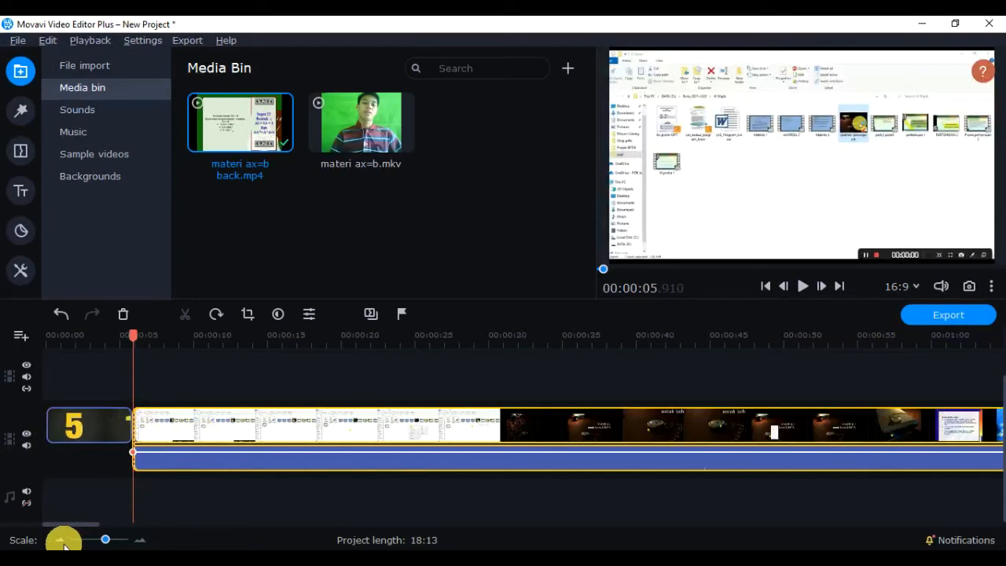
click(60, 540)
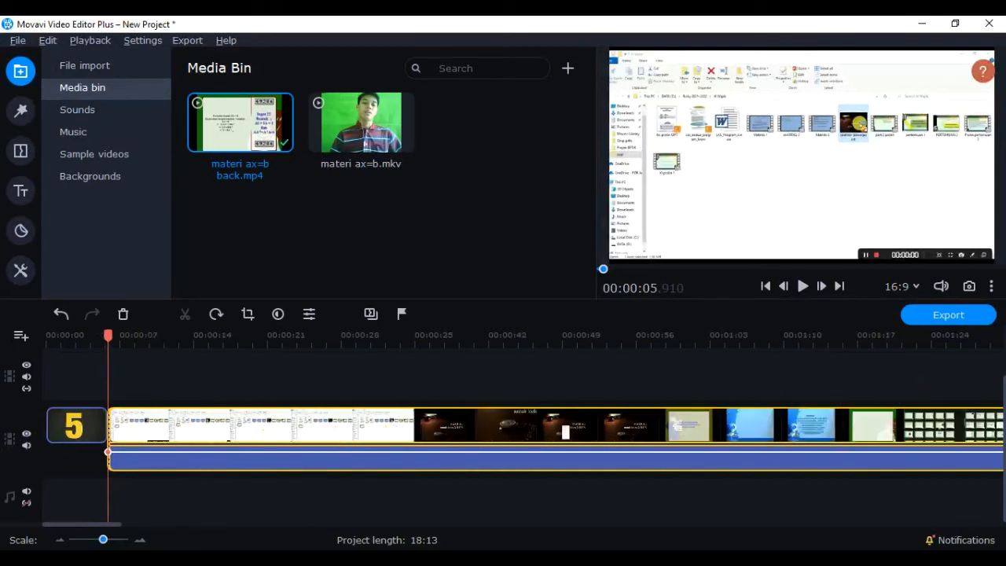
click(61, 540)
click(61, 539)
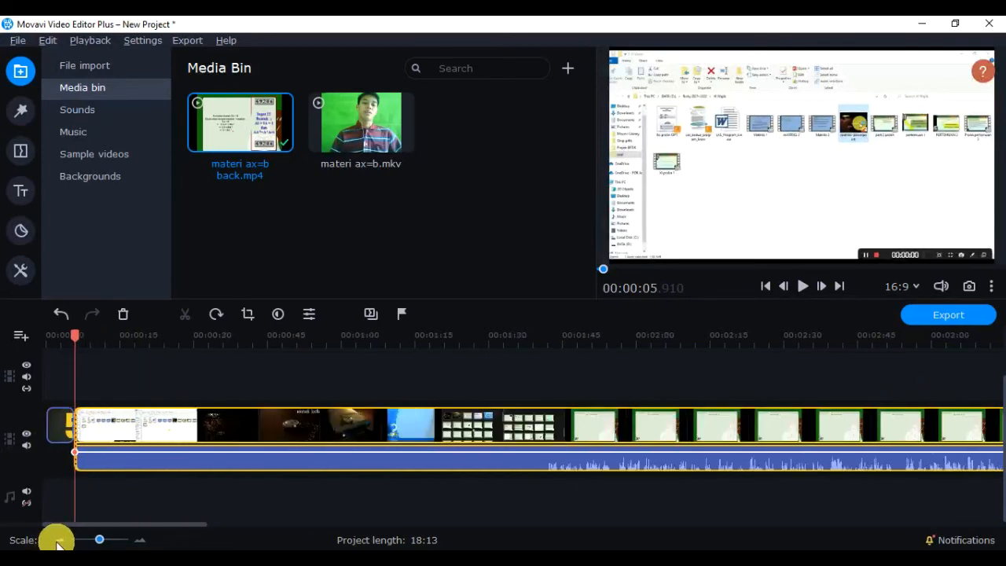
click(60, 539)
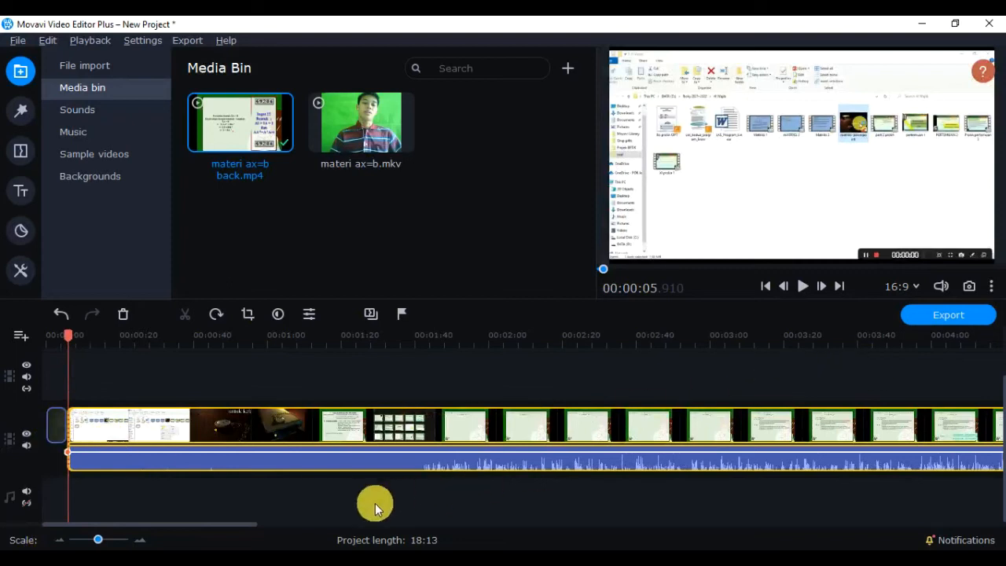
click(146, 542)
click(146, 542)
click(146, 541)
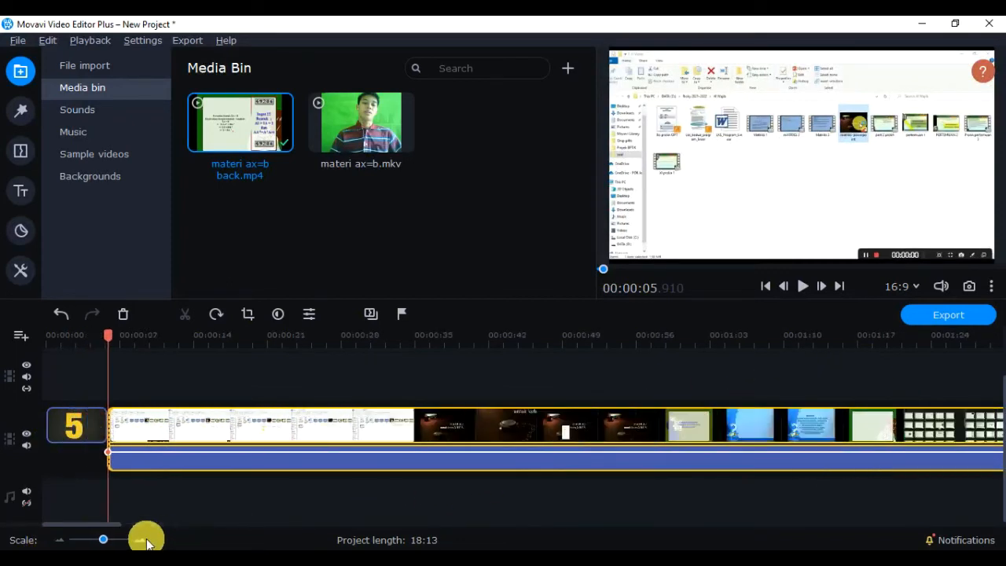
click(146, 541)
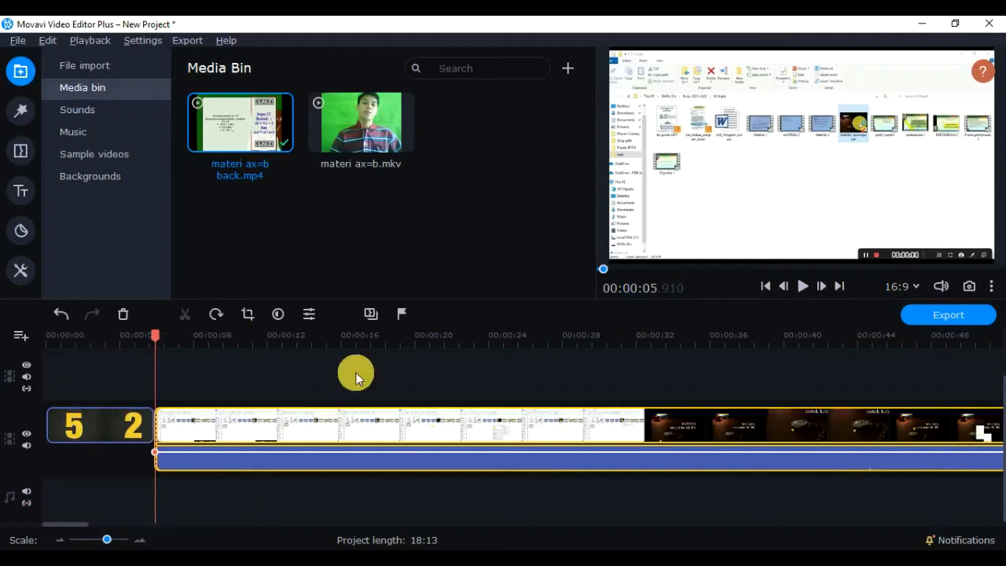
- Preview materi ax=b.mkv from the media bin, pause it and show a longer span of the timeline
click(471, 223)
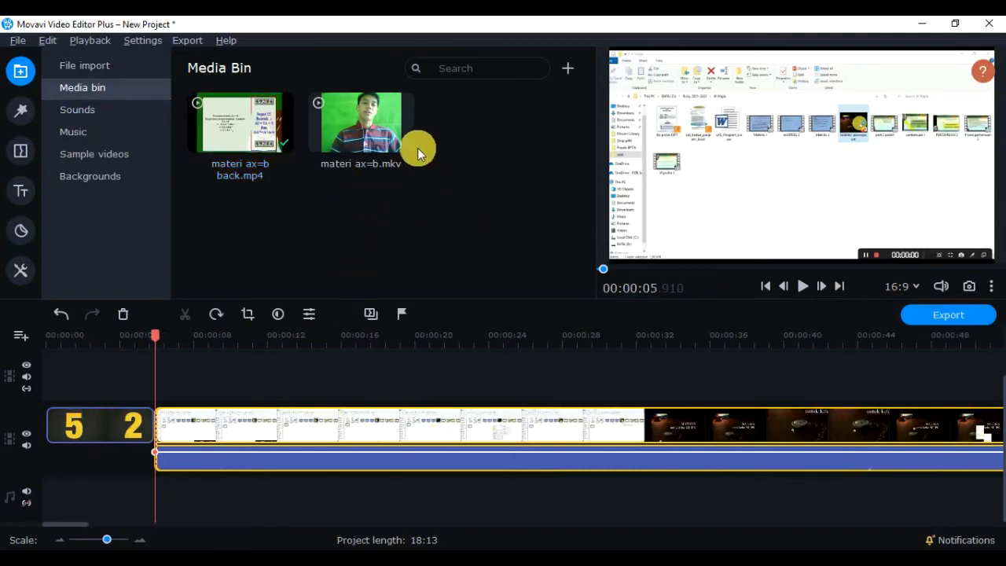
double_click(368, 121)
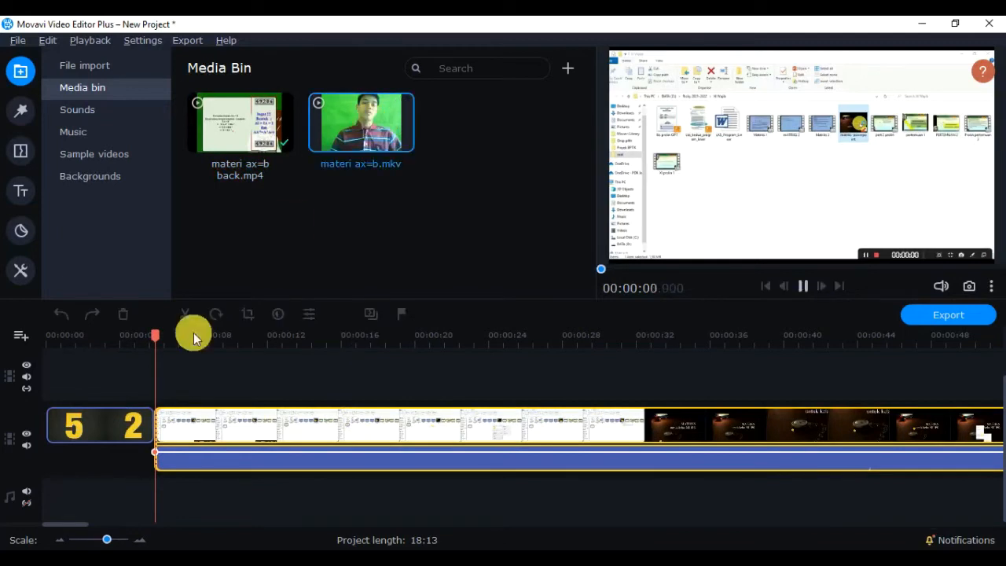
click(59, 539)
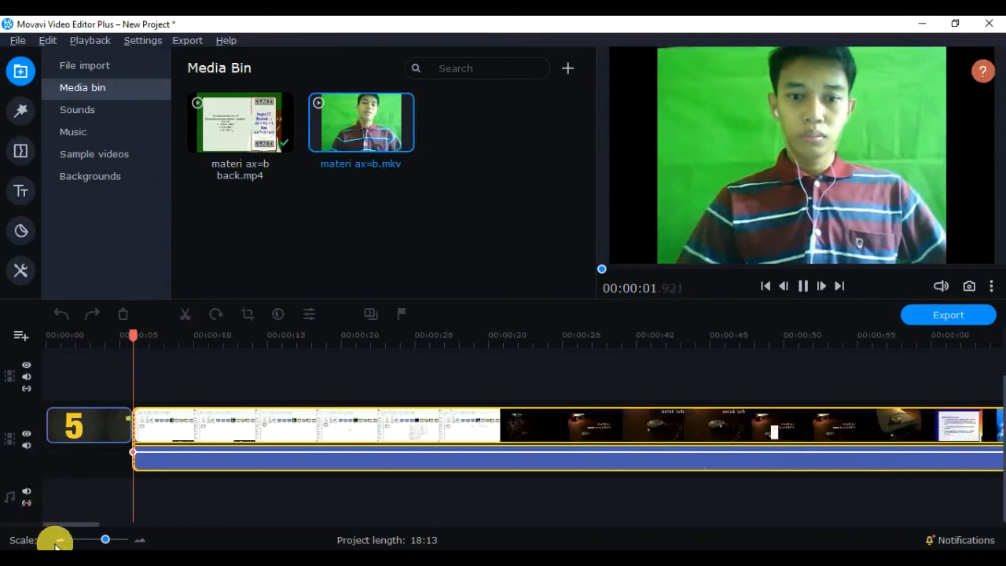
click(801, 287)
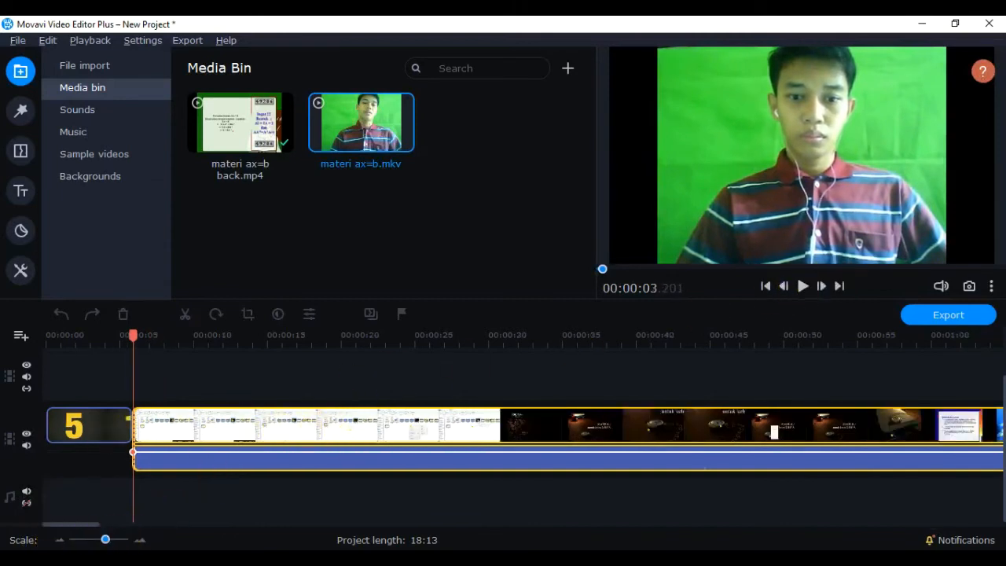
click(59, 540)
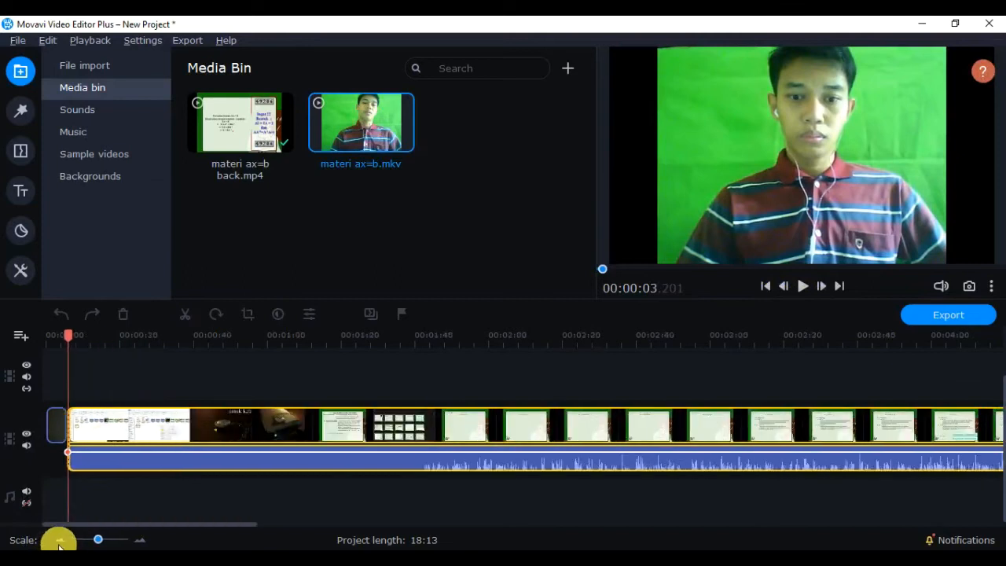
- Add materi ax=b.mkv from the media bin to the overlay video track, starting at 00:00:40.800
click(59, 540)
drag(263, 529, 688, 509)
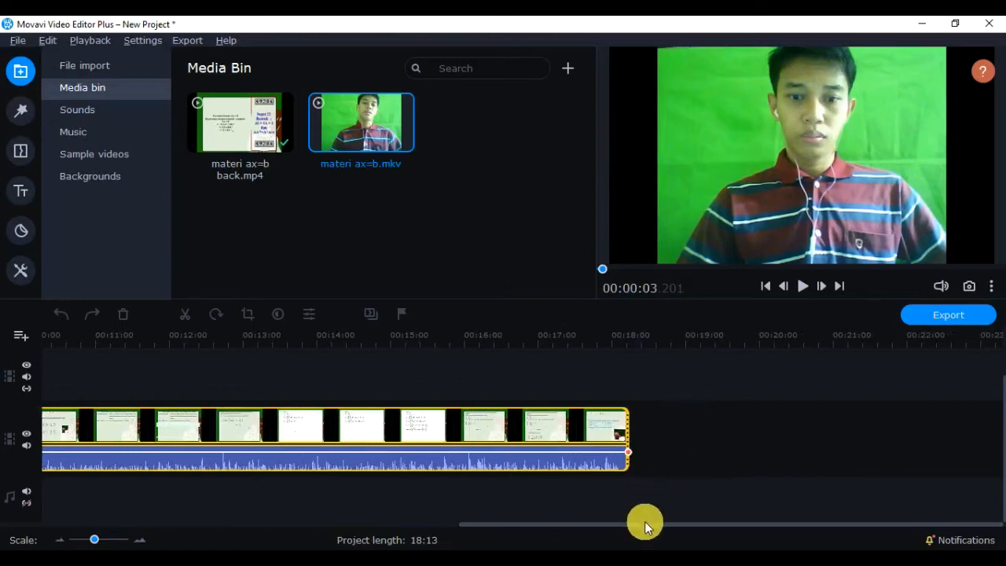
drag(647, 524, 359, 539)
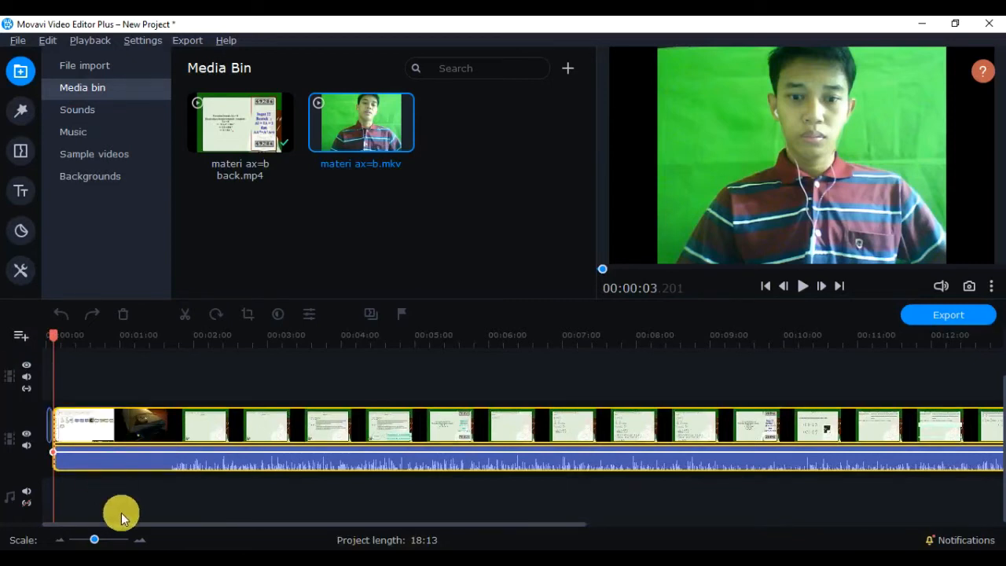
click(140, 538)
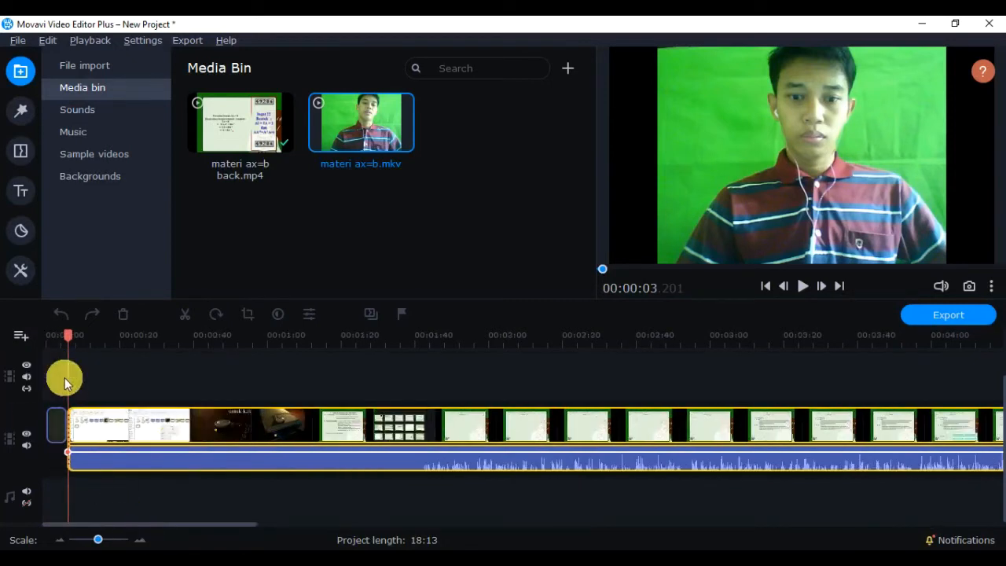
drag(354, 122, 196, 364)
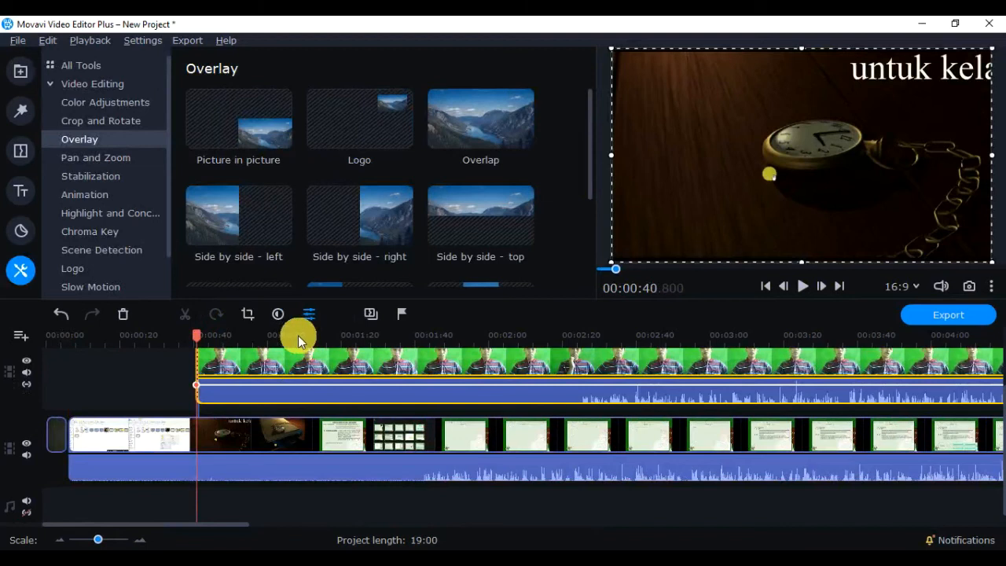
click(130, 378)
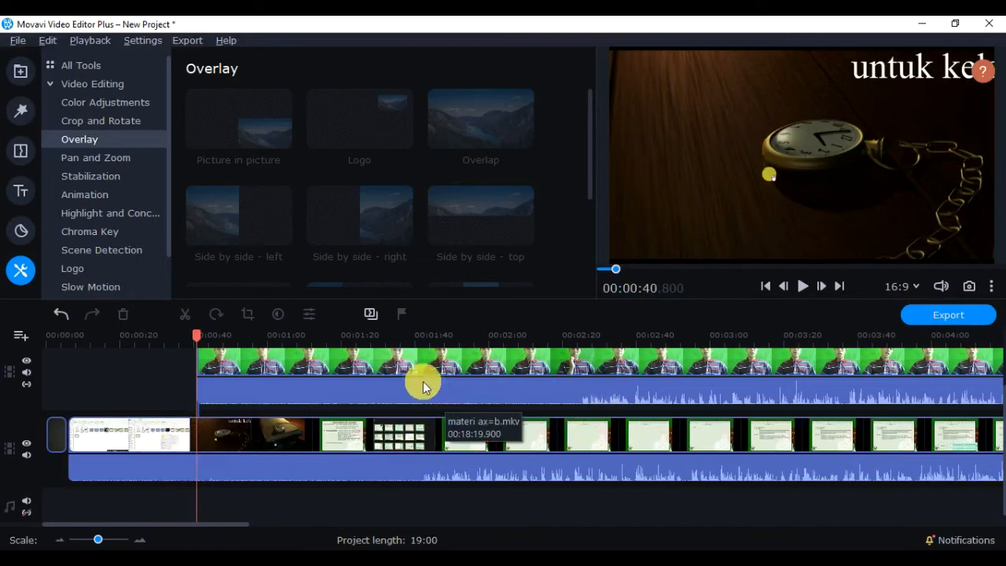
- Examine the picture and sound parts of both lesson clips at several points on the timeline
click(116, 436)
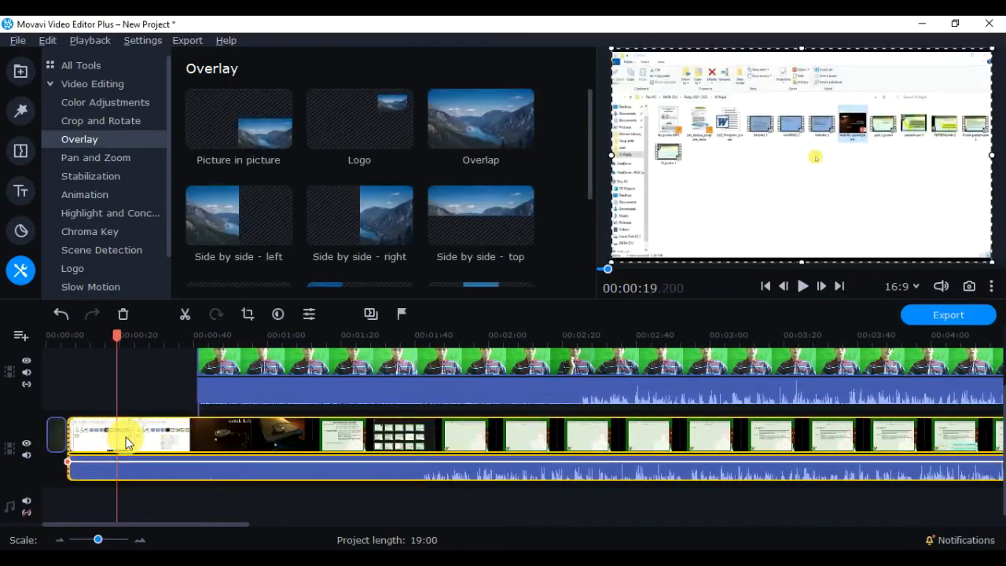
click(154, 473)
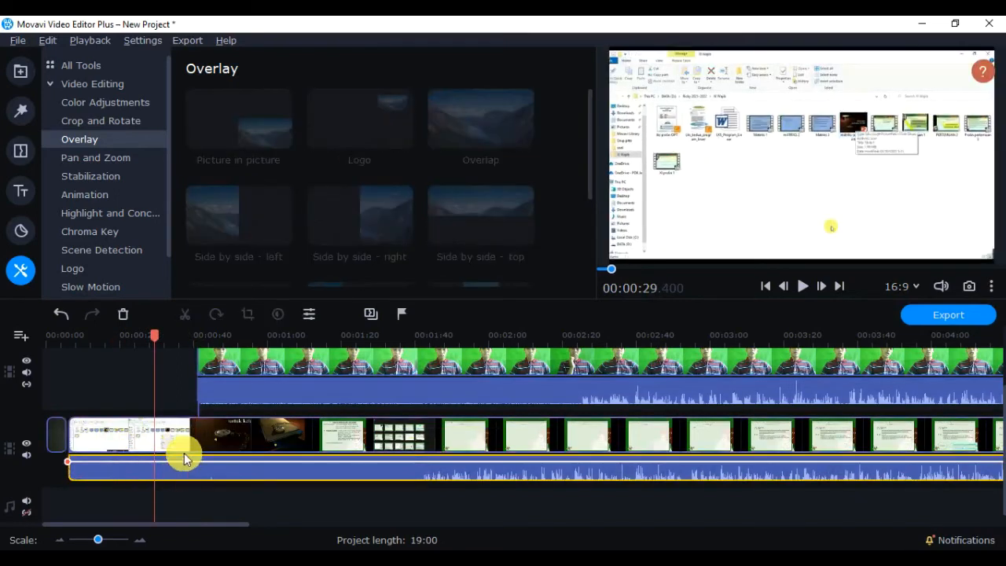
click(294, 434)
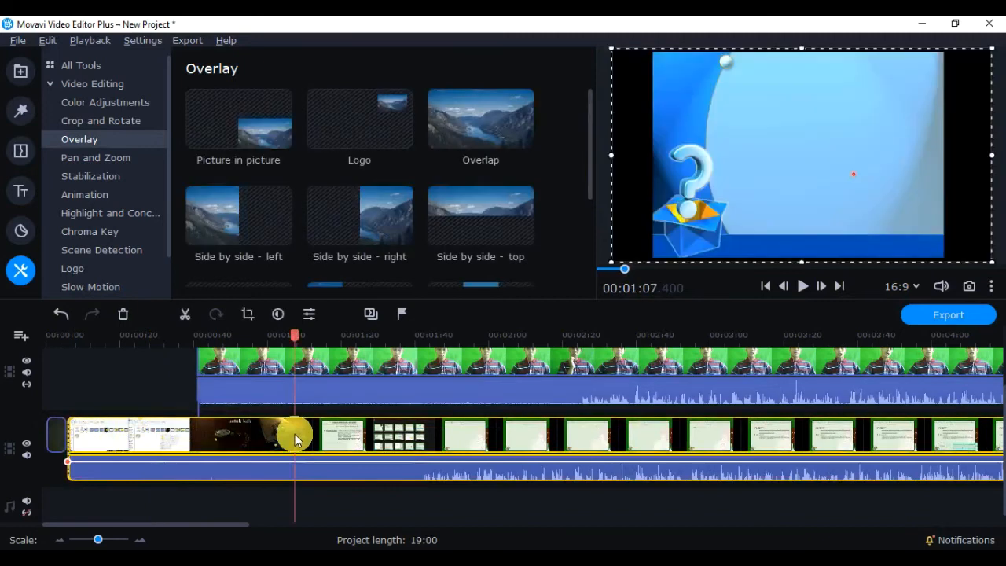
click(286, 397)
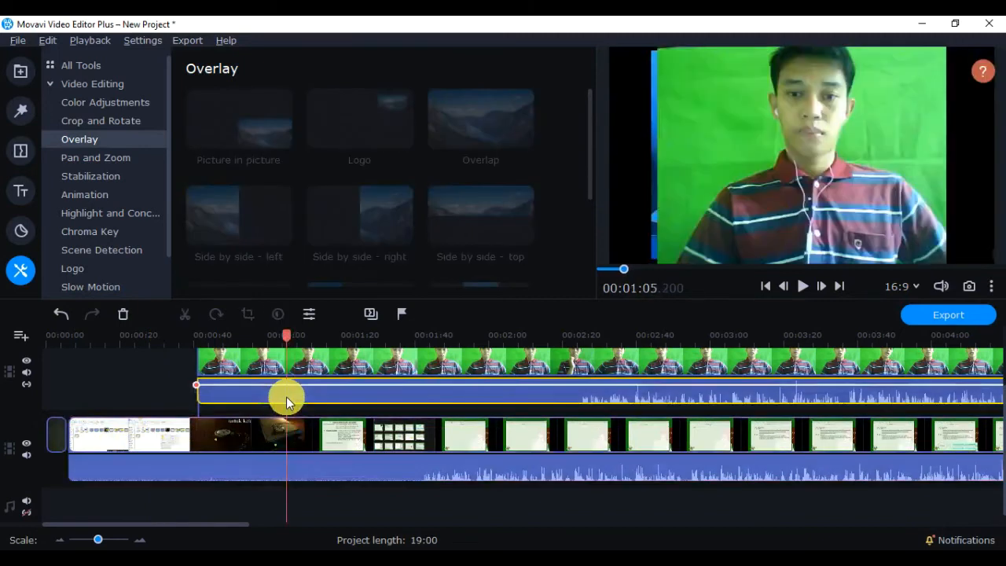
click(251, 465)
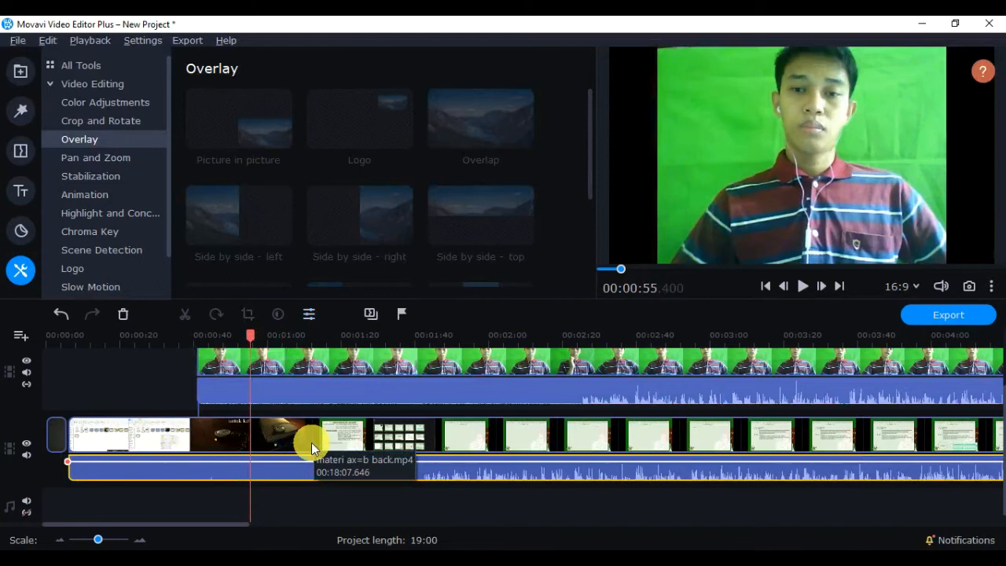
click(311, 443)
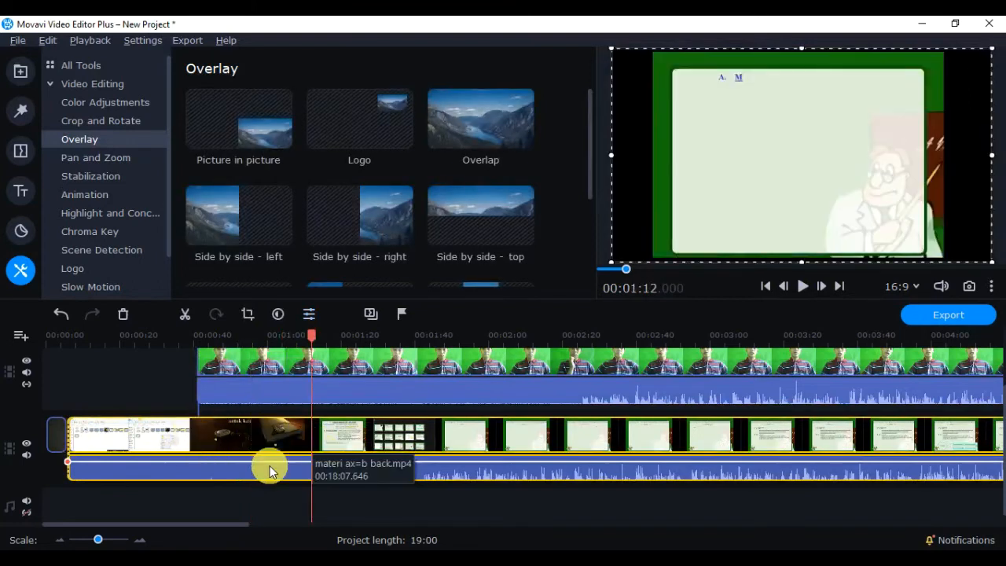
click(164, 495)
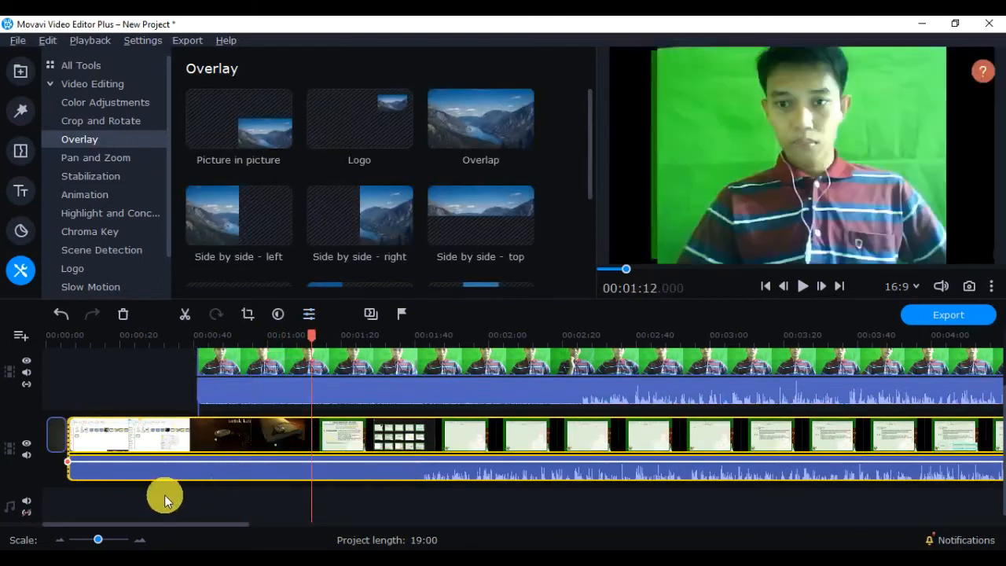
click(118, 469)
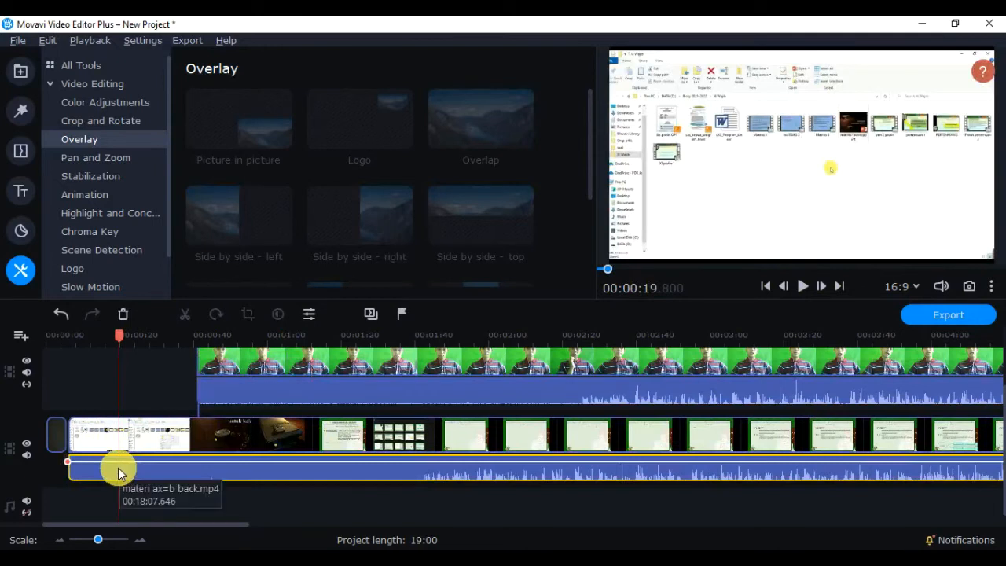
click(172, 432)
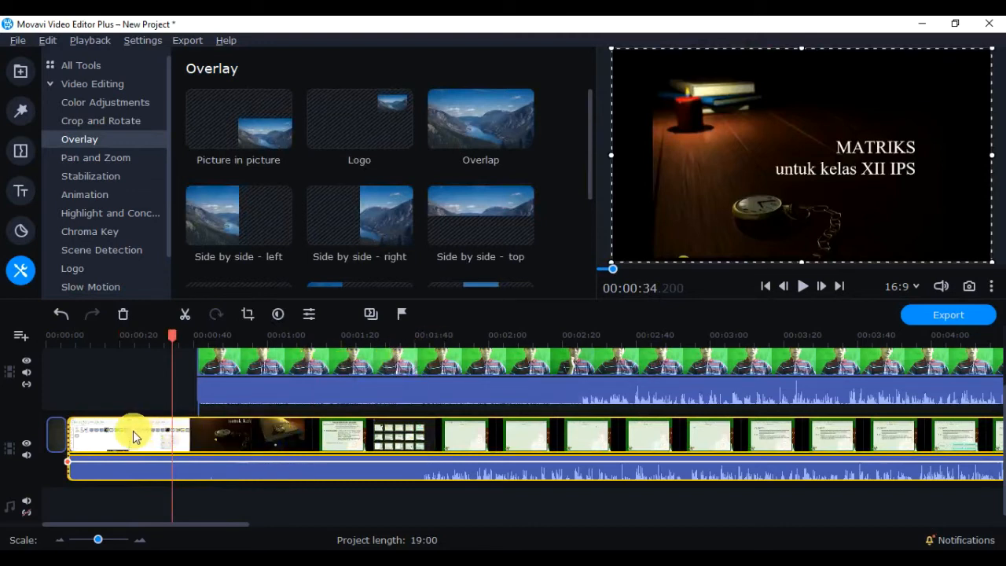
- Delete materi ax=b back.mp4 from the main video track and undo the deletion
click(111, 432)
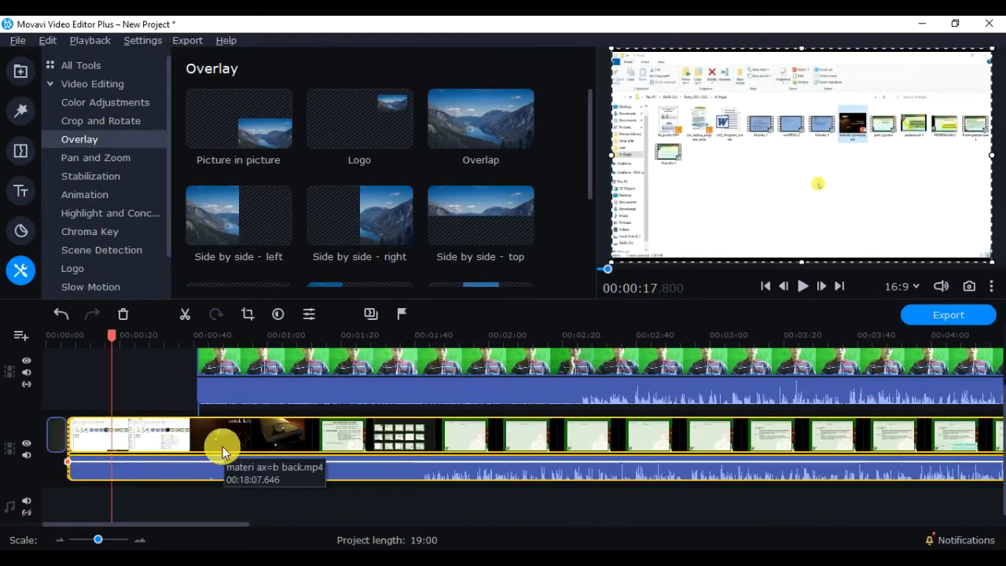
key(Delete)
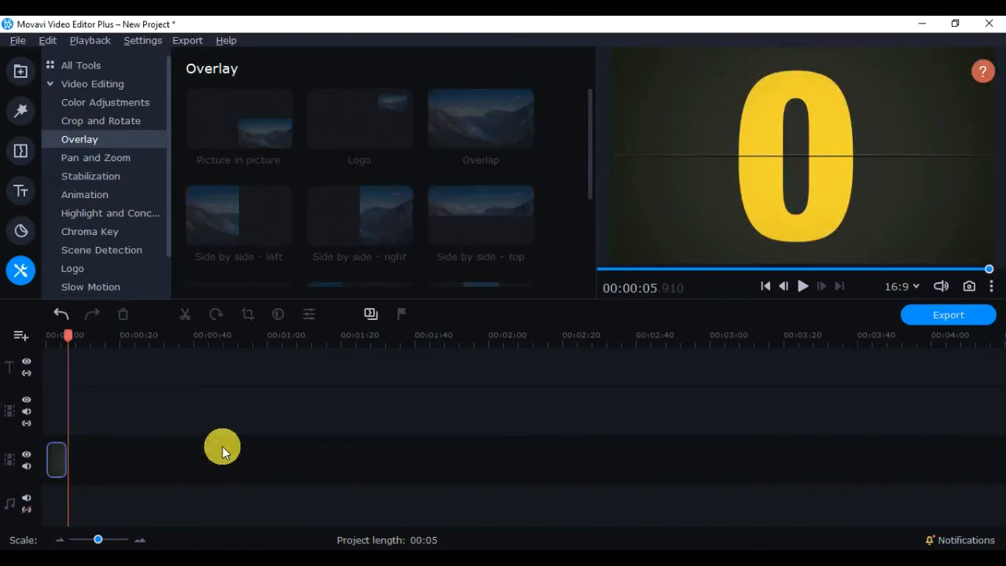
key(ctrl+z)
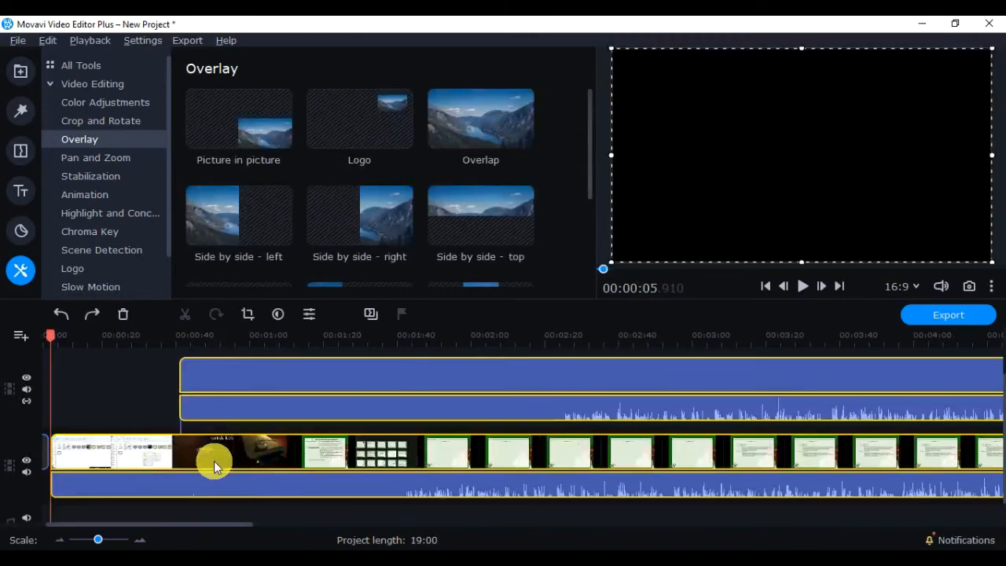
- Delete only the audio of materi ax=b back.mp4 on the main video track
click(143, 484)
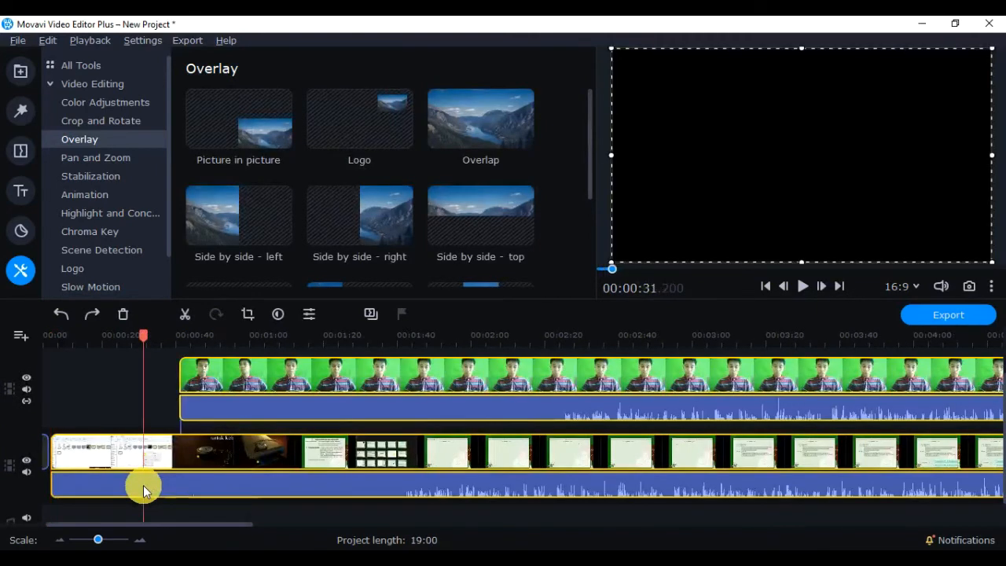
click(143, 485)
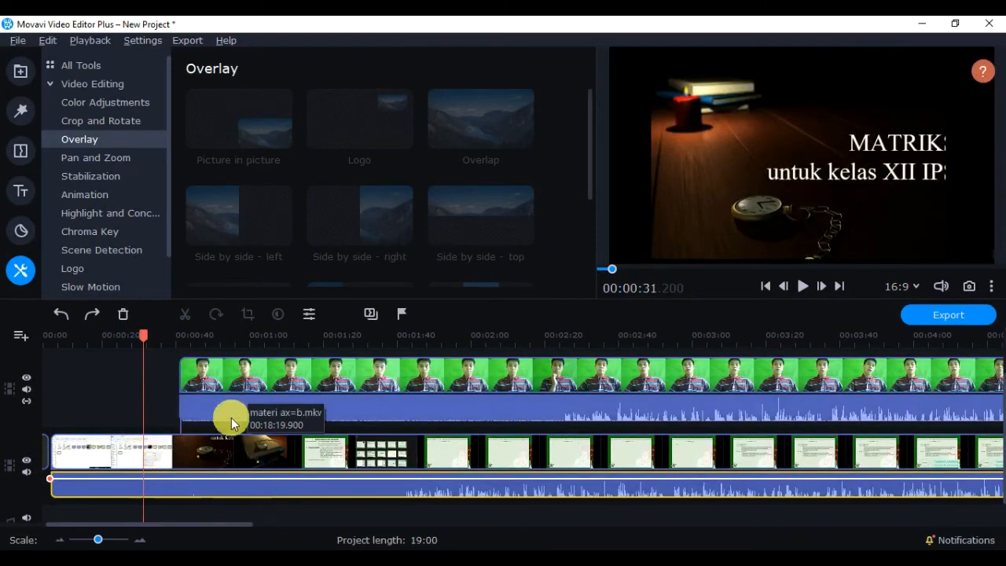
click(123, 316)
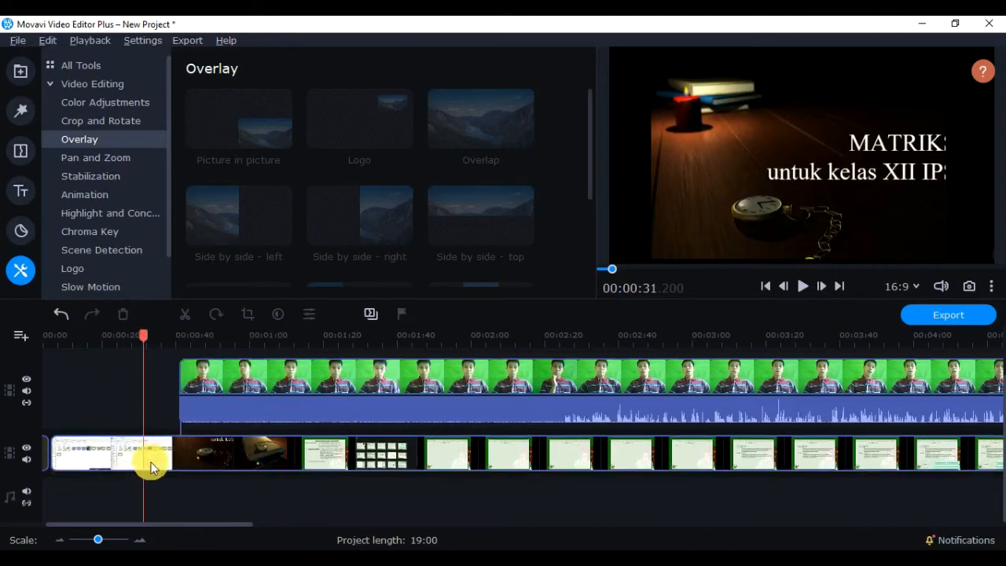
- Check several points of materi ax=b back.mp4 without its audio and undo the audio deletion
click(140, 541)
click(141, 541)
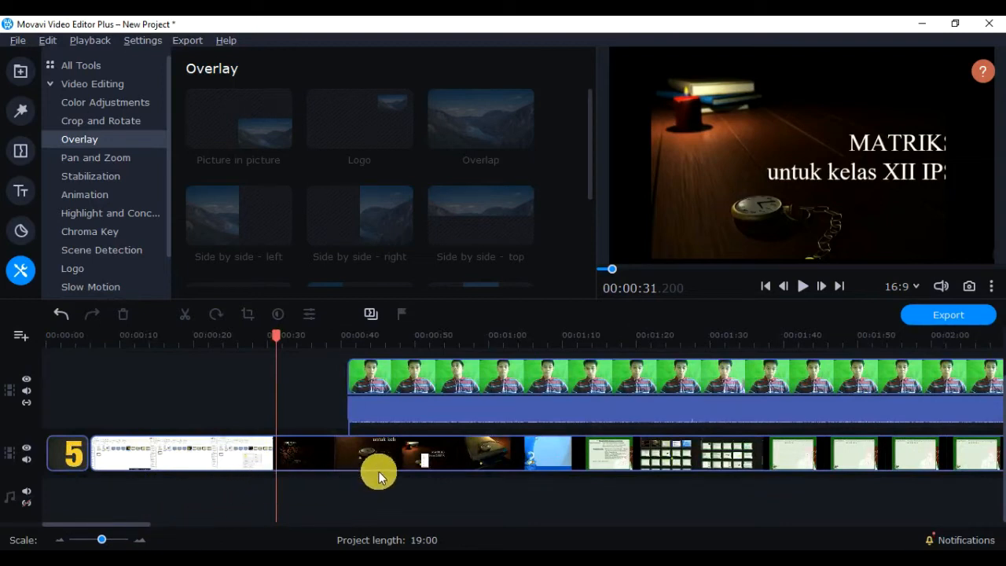
click(415, 460)
click(185, 447)
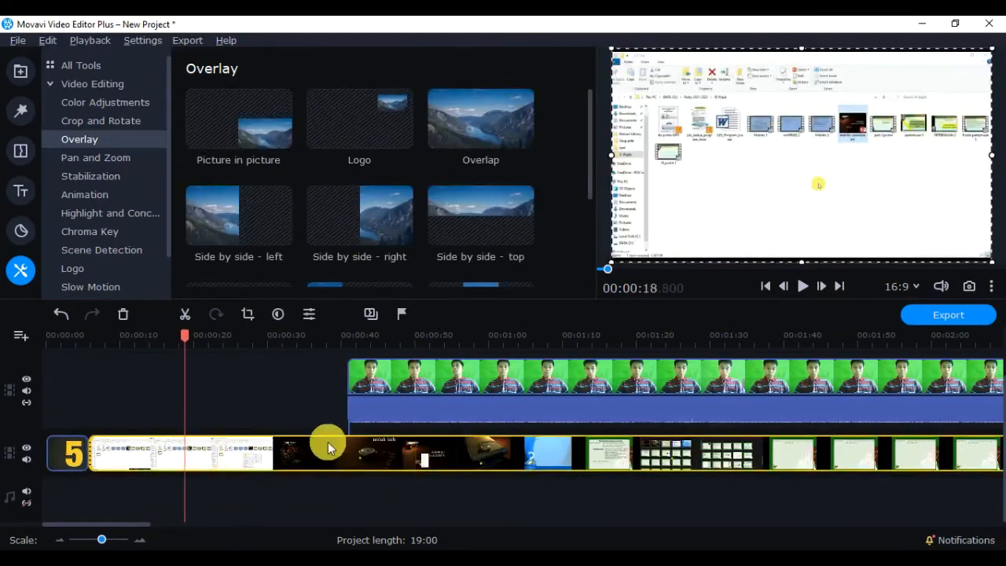
click(390, 447)
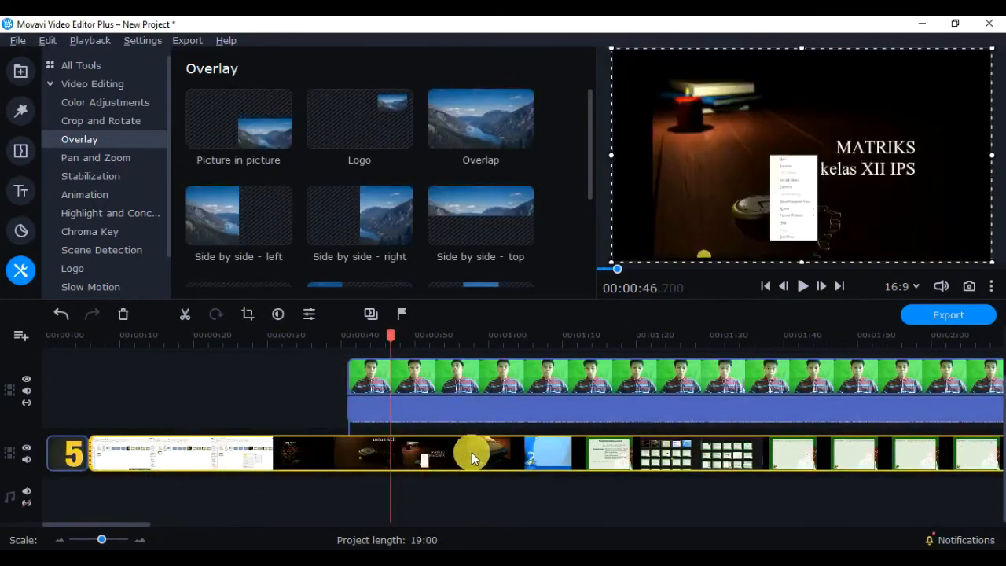
click(471, 452)
click(578, 459)
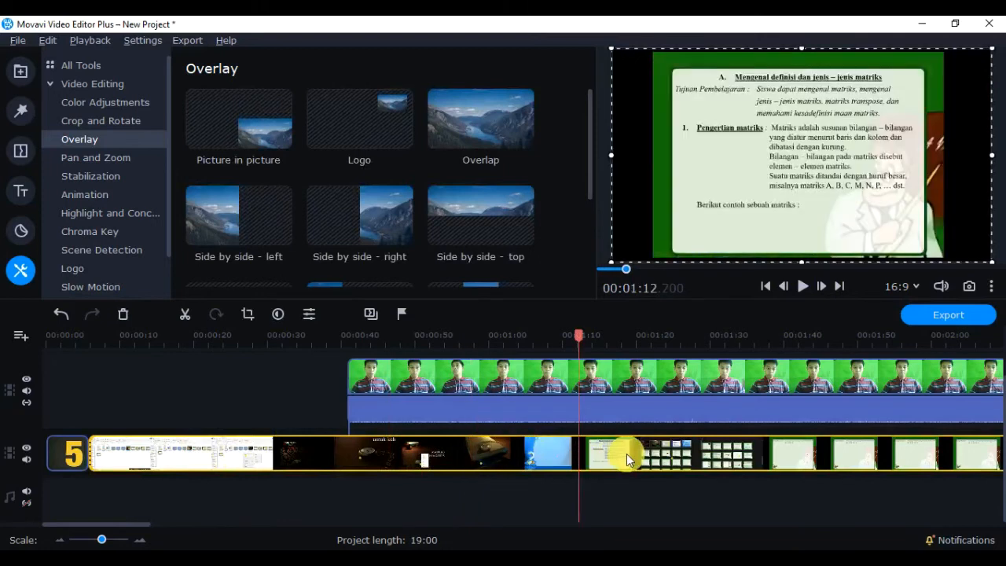
click(615, 444)
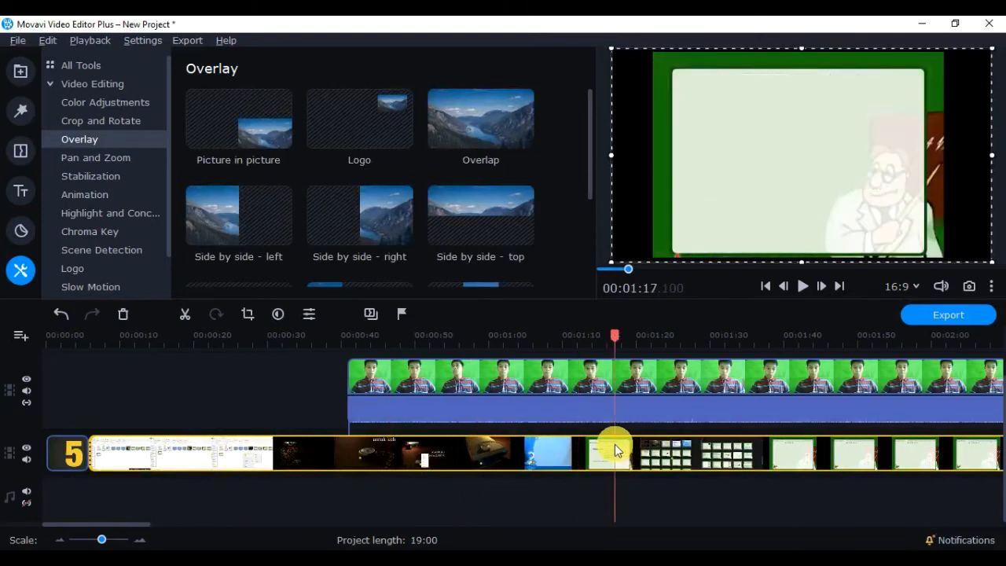
click(482, 456)
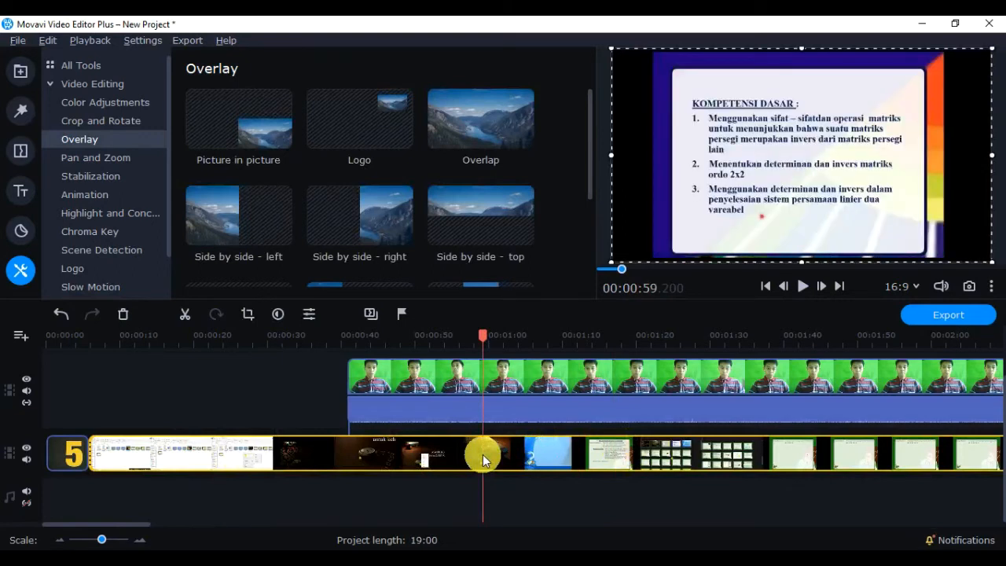
key(ctrl+z)
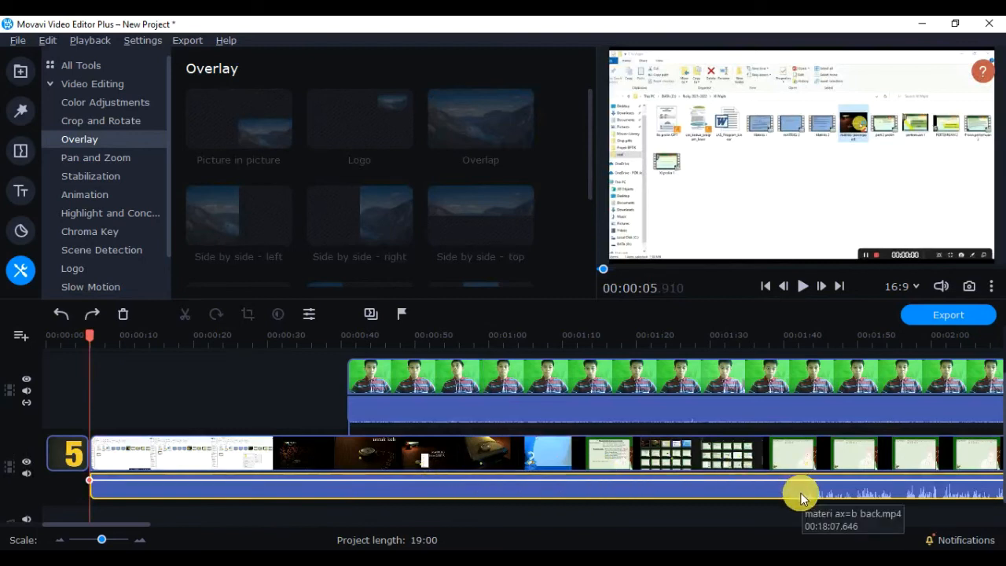
- Split materi ax=b back.mp4 on the main track at 00:01:41.800, where its audio waveform begins
click(774, 463)
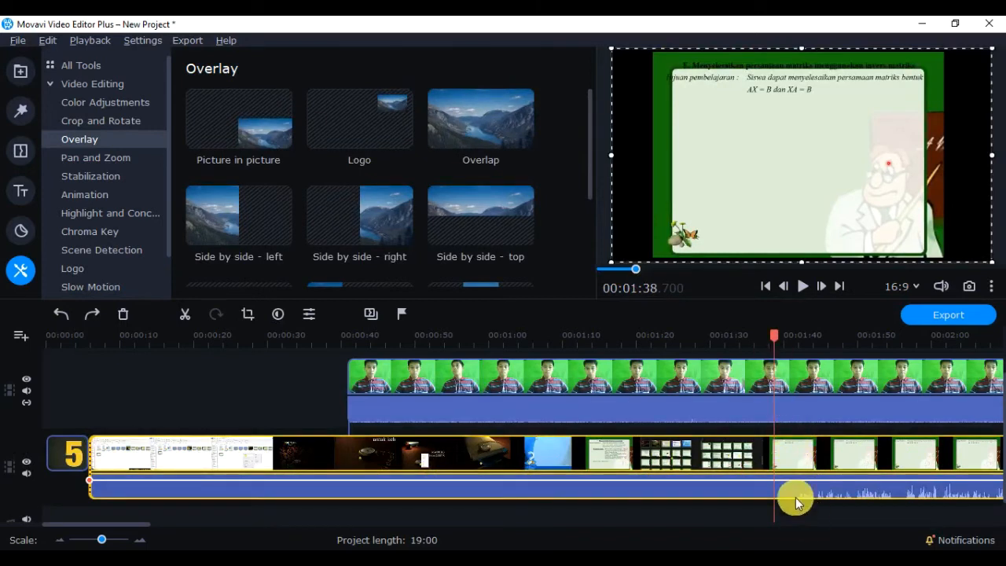
click(775, 333)
drag(787, 333, 805, 339)
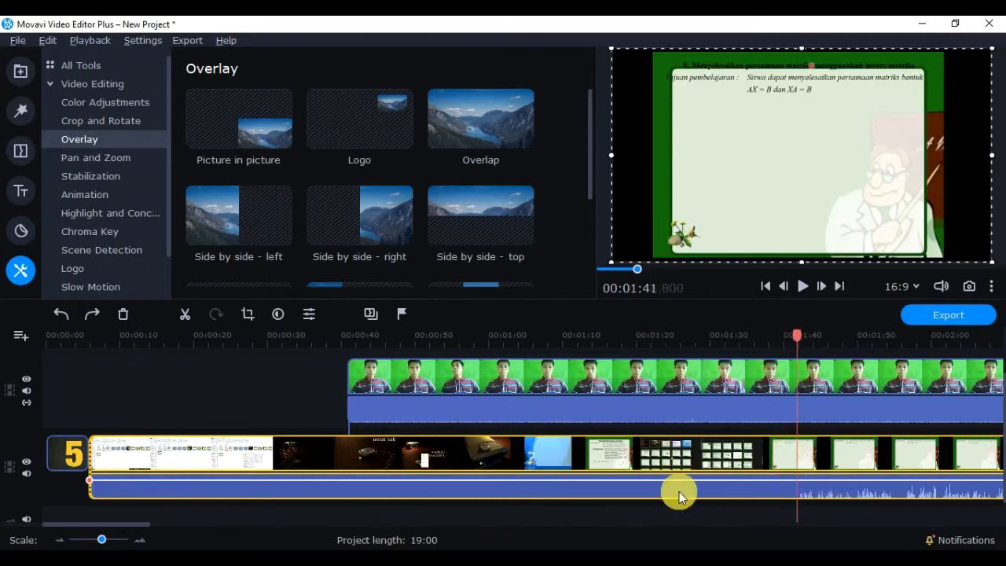
click(180, 314)
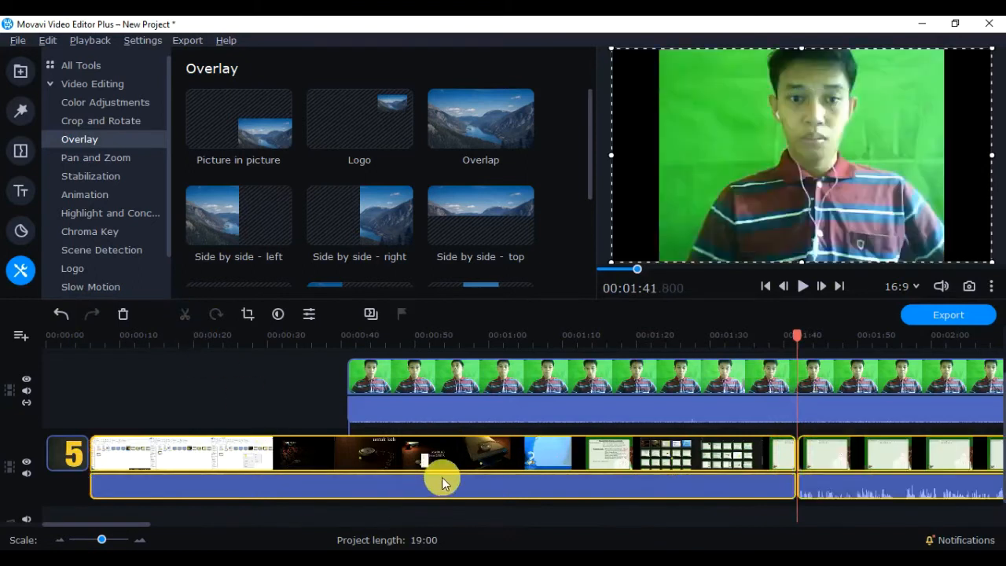
- Delete the first piece of the split materi ax=b back.mp4 clip and undo the deletion
click(792, 458)
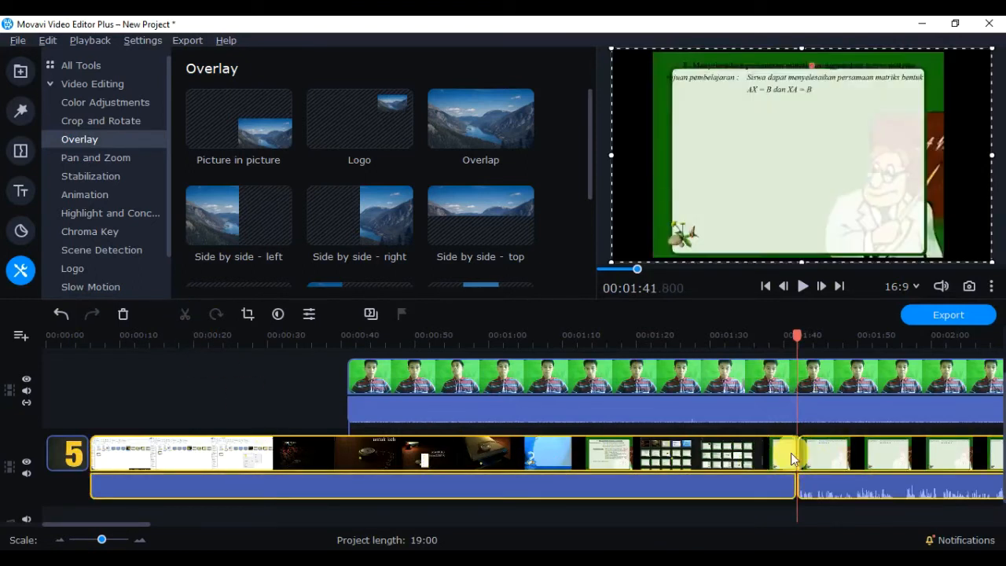
click(696, 458)
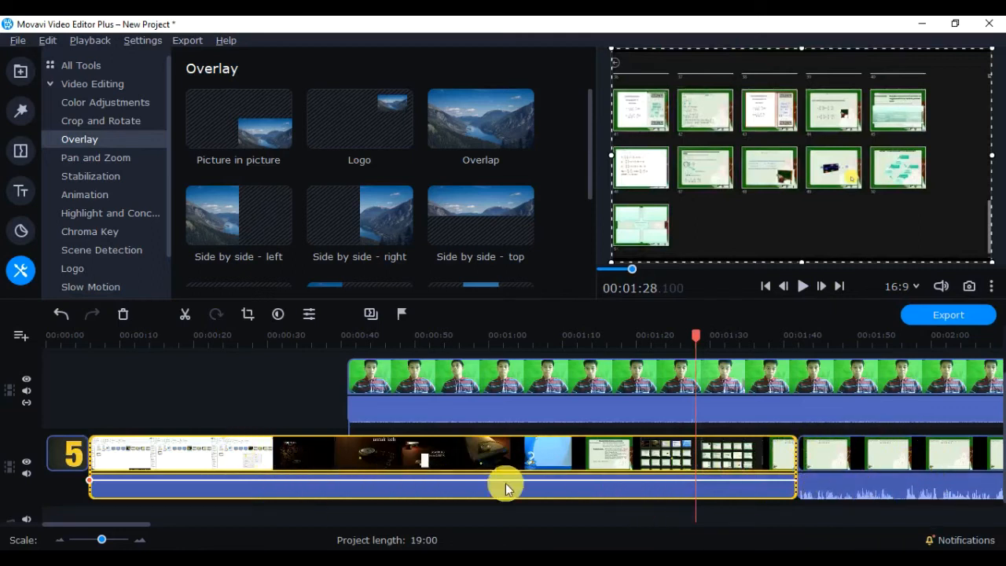
click(124, 316)
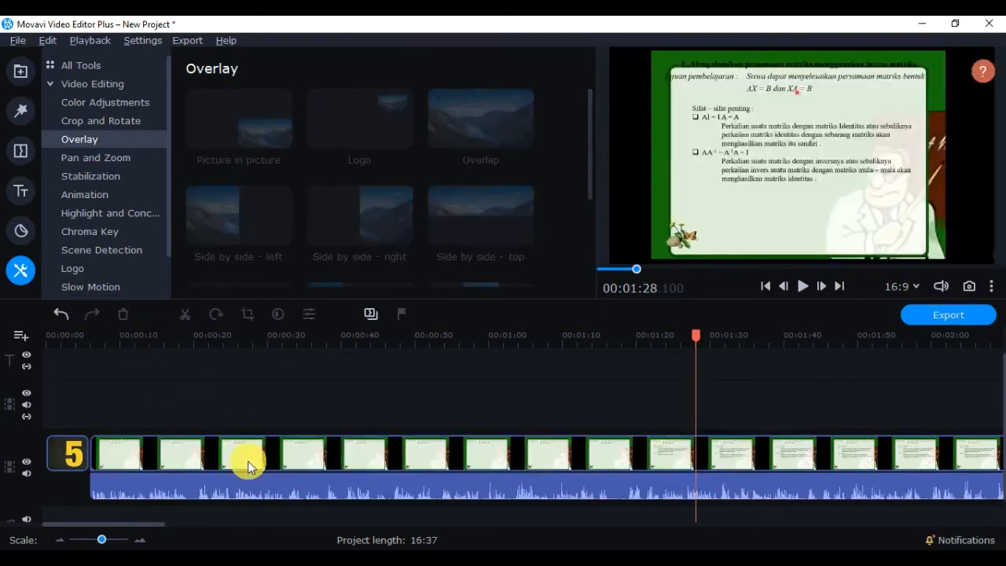
key(ctrl+z)
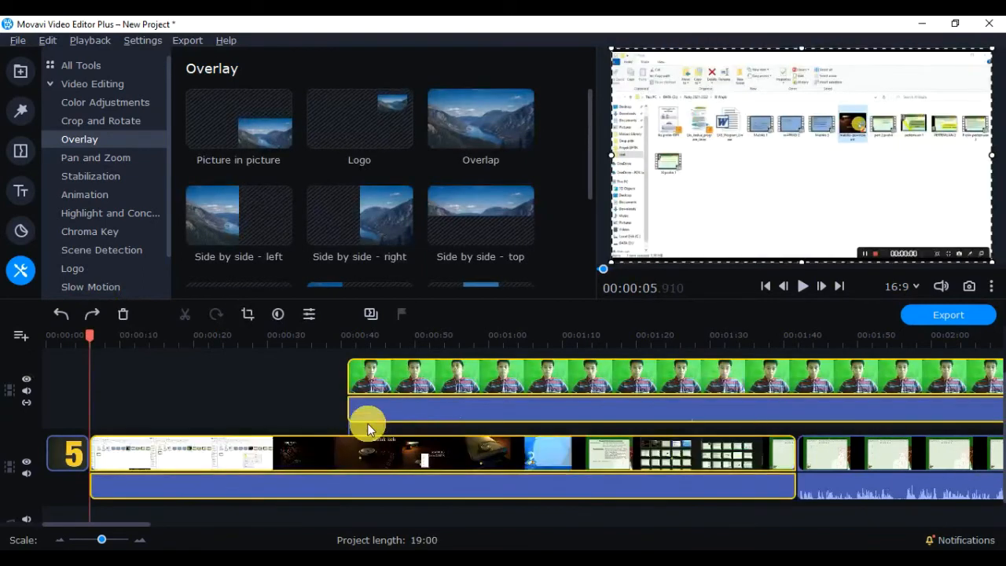
- Move the materi ax=b.mkv overlay clip to start at 00:01:44.800 and delete the first piece of materi ax=b back.mp4
click(374, 379)
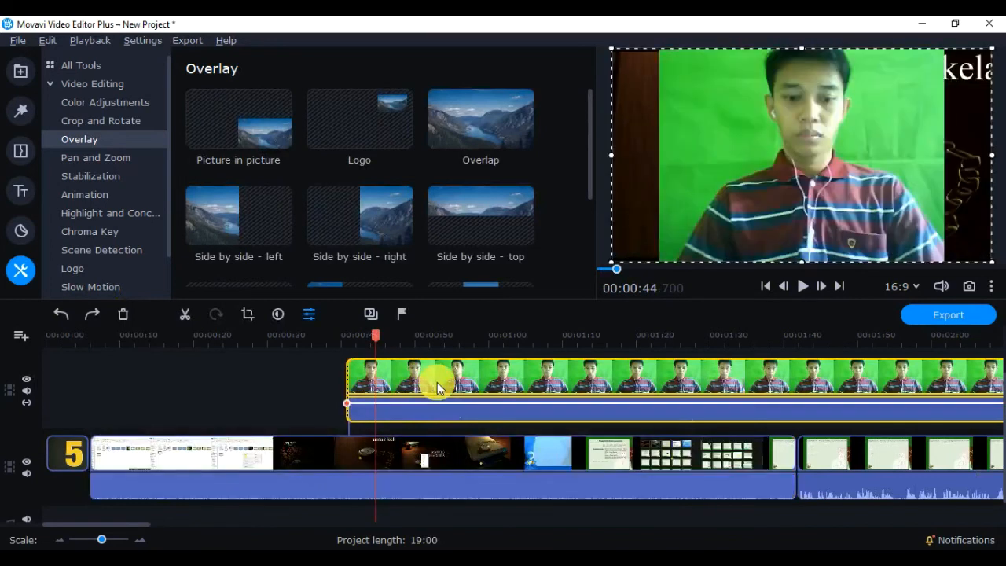
click(424, 377)
drag(424, 377, 897, 387)
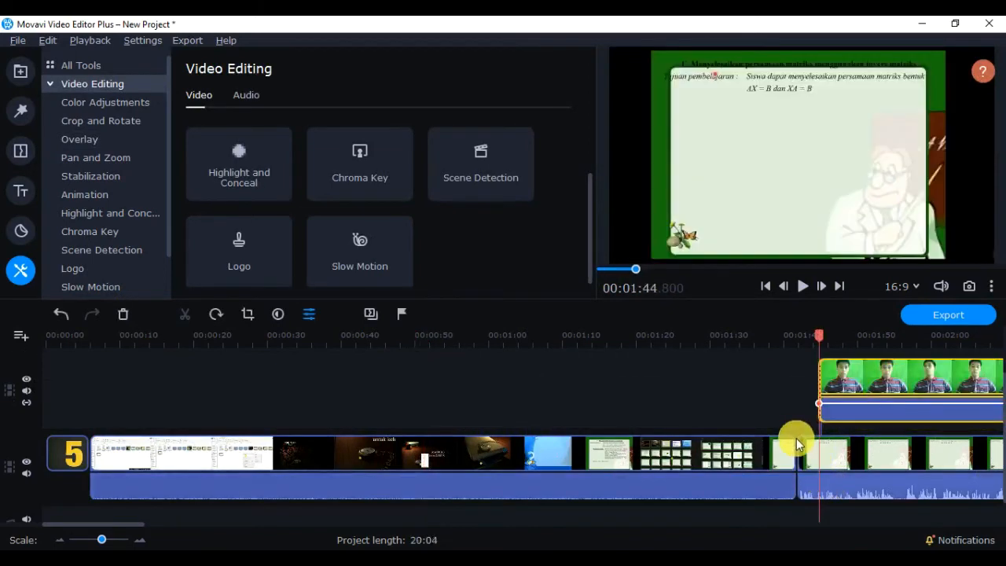
click(697, 442)
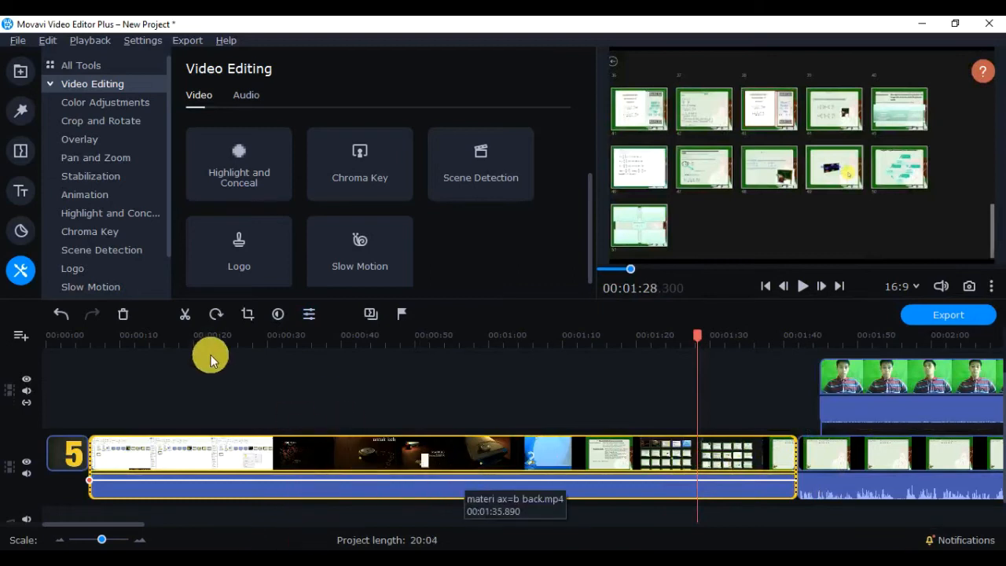
click(124, 311)
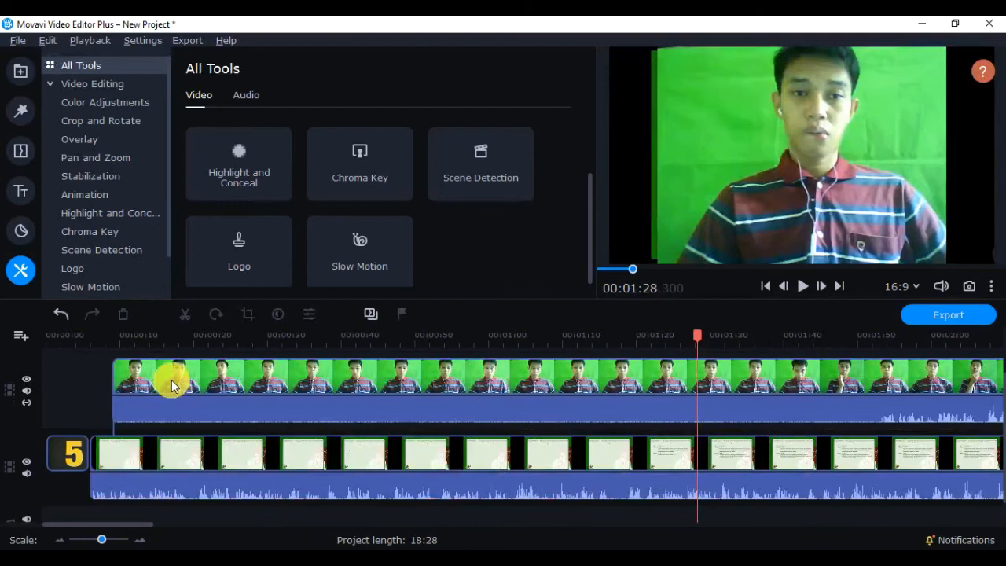
- Split the materi ax=b.mkv overlay clip at 00:01:52.600, where its audio waveform begins
click(171, 377)
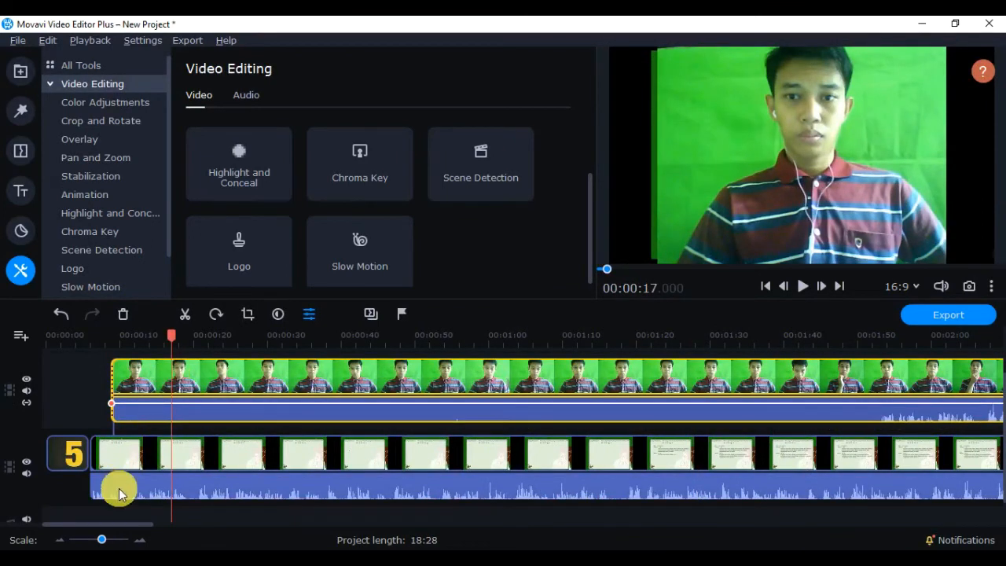
click(61, 540)
click(61, 539)
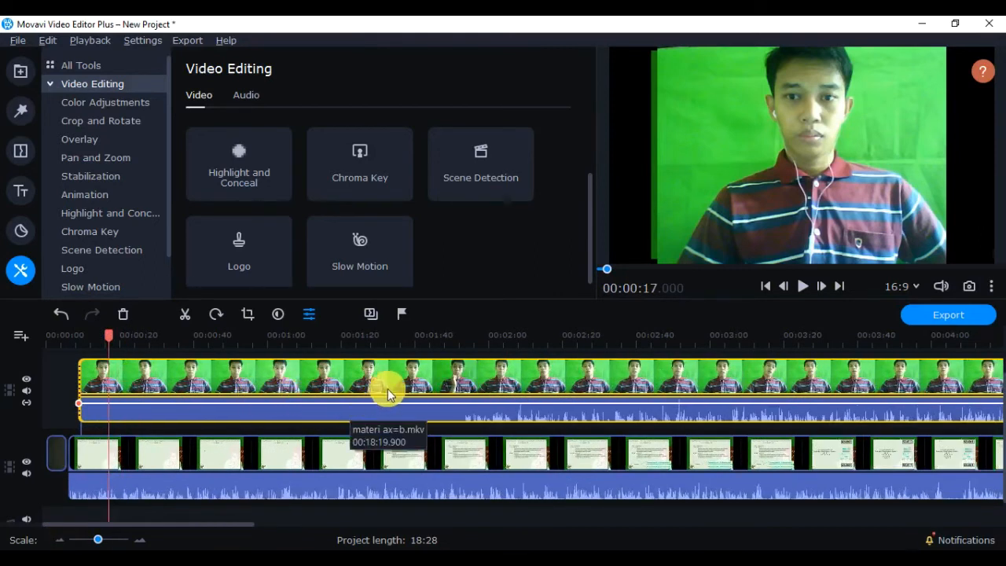
click(420, 369)
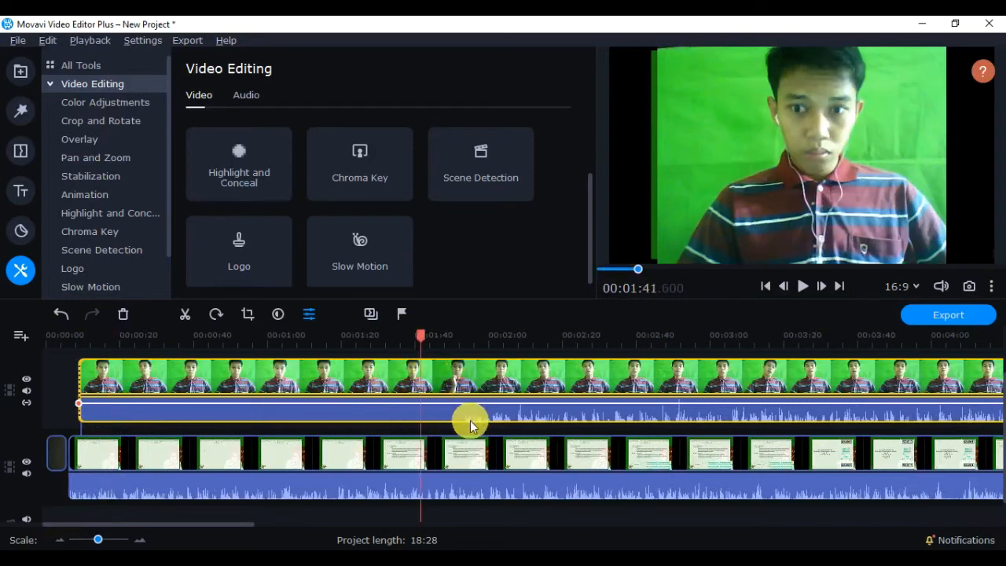
click(458, 339)
drag(465, 343, 469, 336)
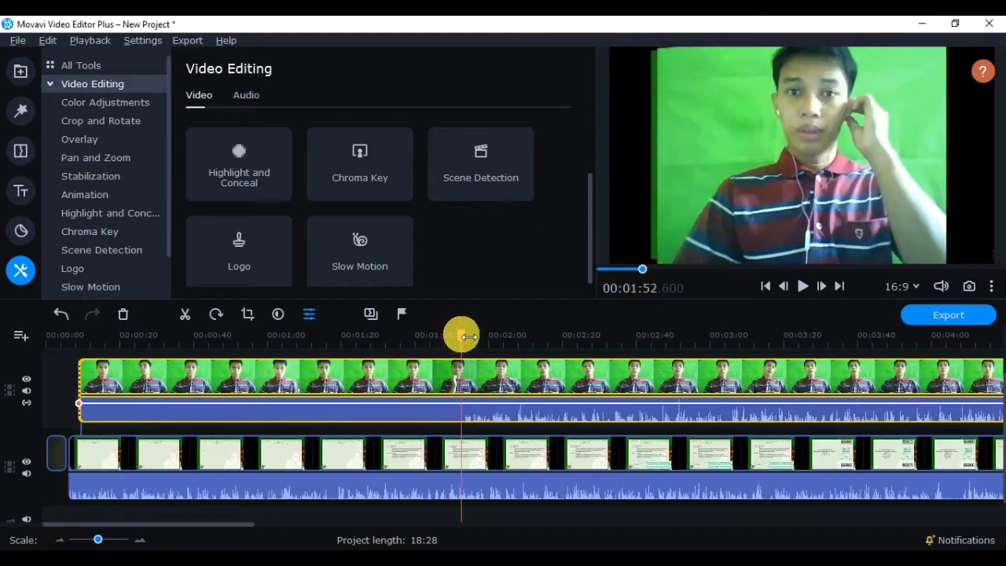
click(185, 314)
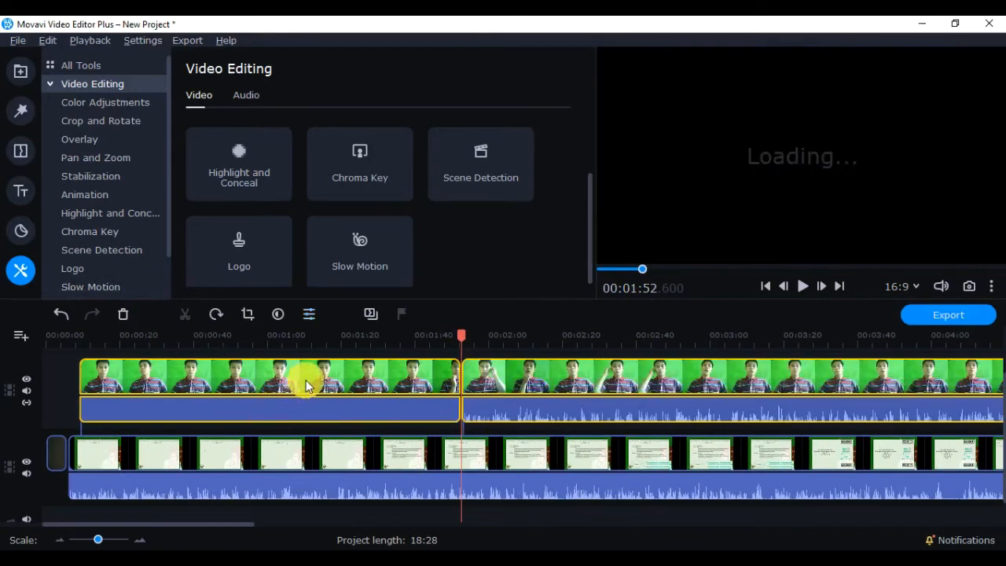
- Delete the silent first piece of the overlay clip and align the remaining piece with the start of materi ax=b back.mp4
click(306, 382)
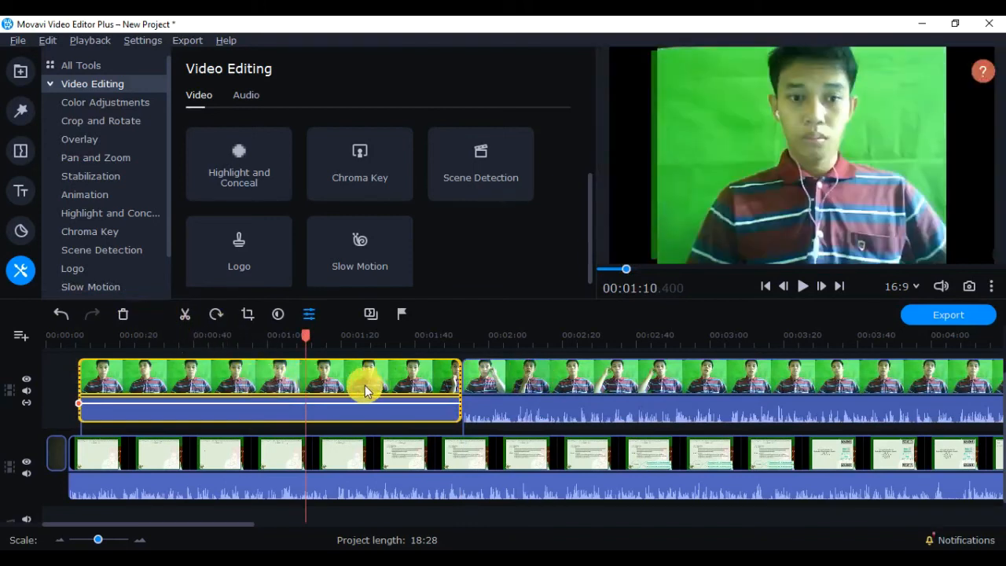
click(129, 312)
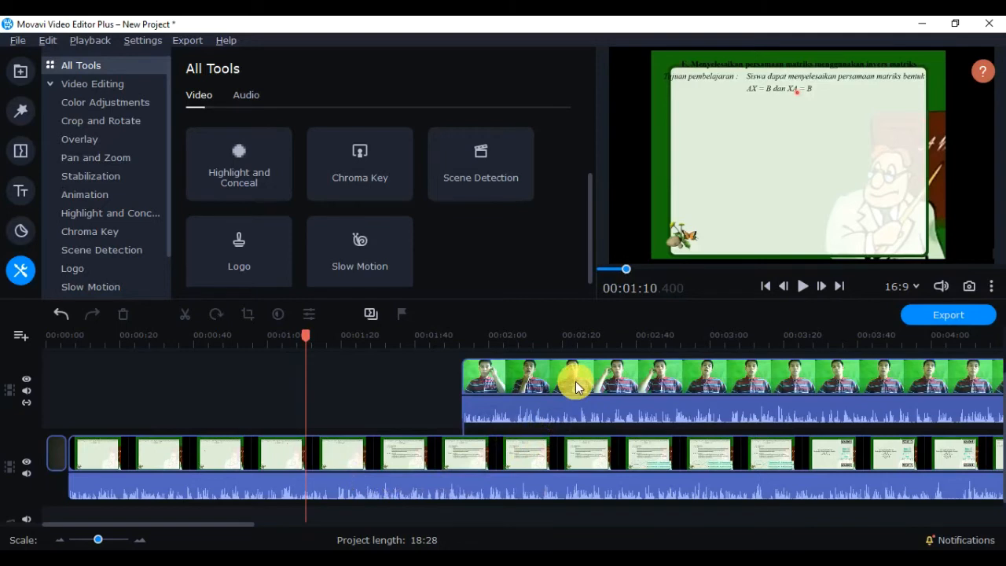
drag(608, 380, 214, 387)
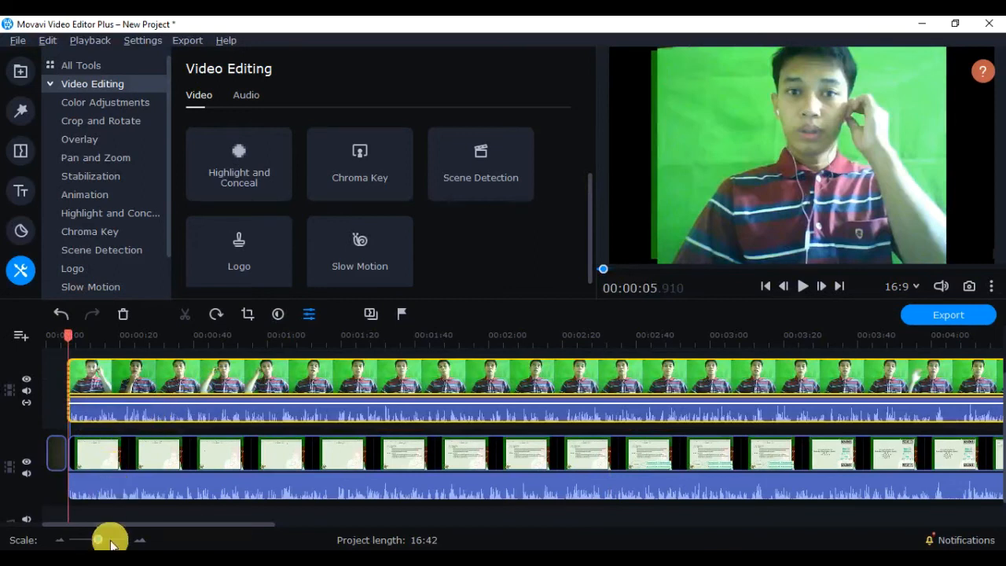
- Mute the main video track's audio and unmute it again
click(424, 489)
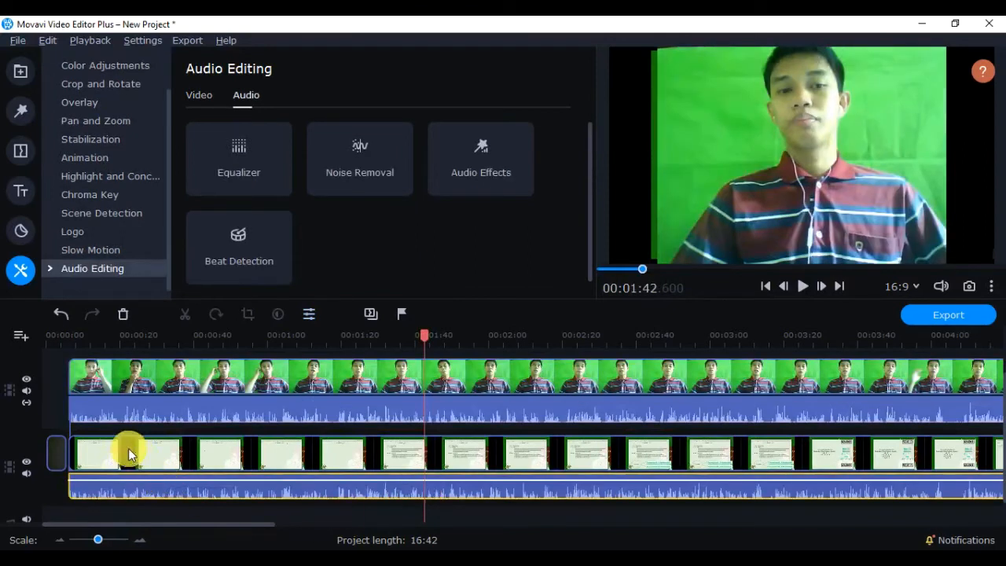
click(57, 491)
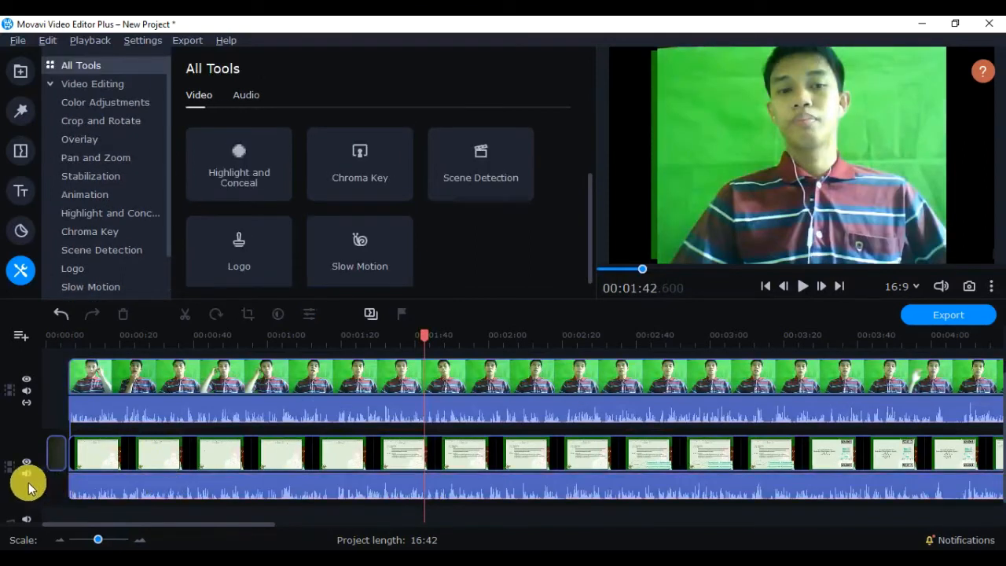
click(26, 472)
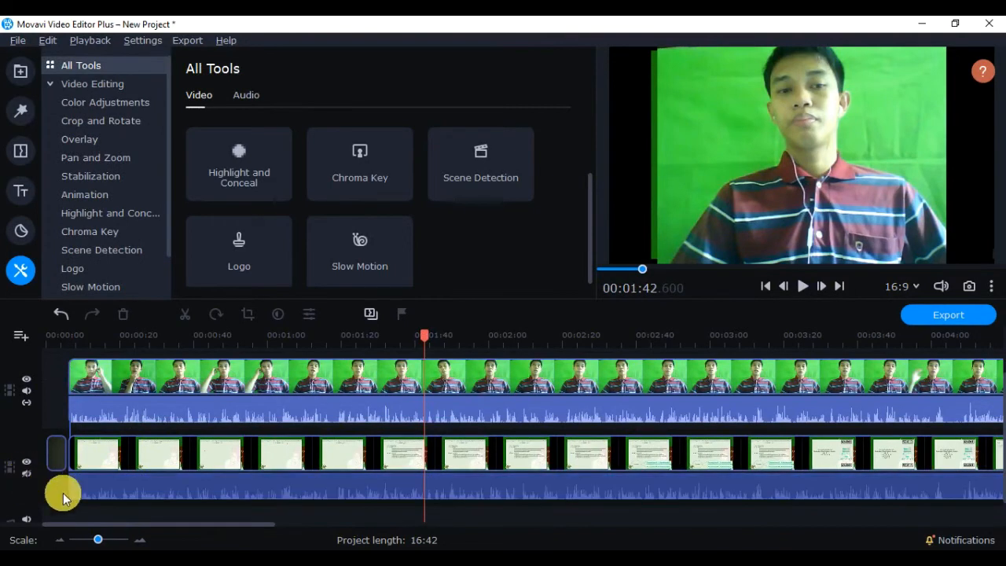
click(24, 474)
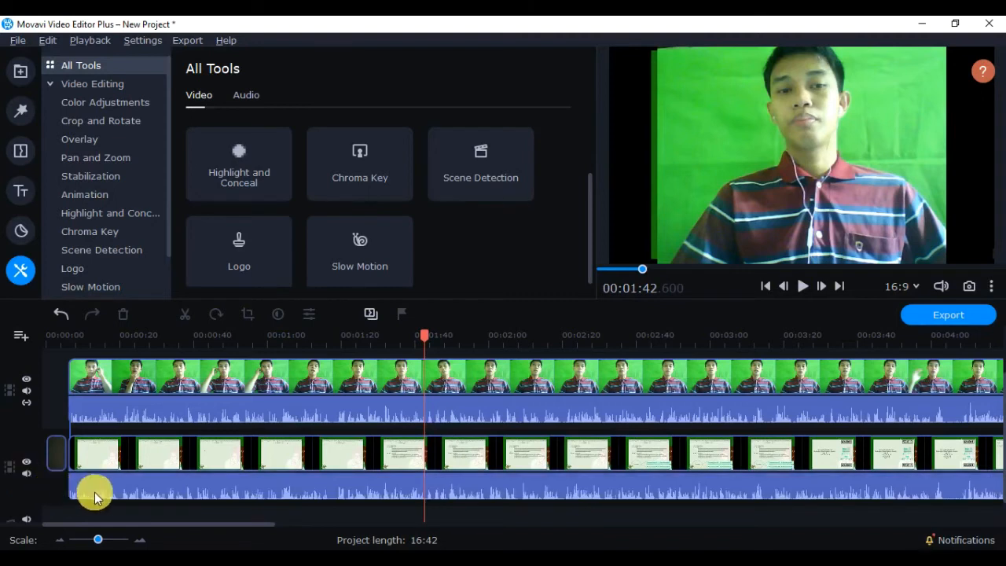
- Delete only the audio of materi ax=b back.mp4 and play back the opening seconds of the two aligned clips
click(97, 492)
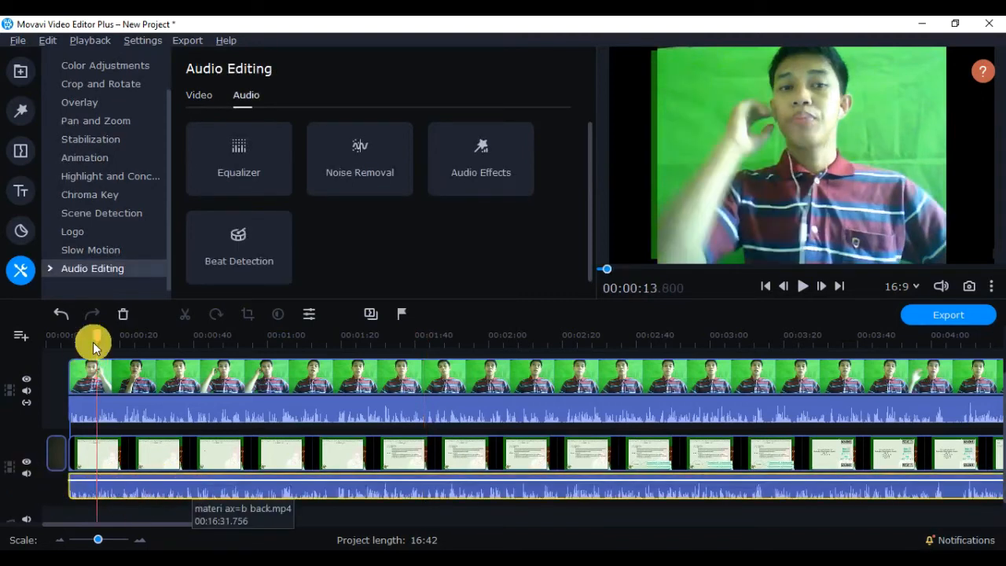
click(124, 314)
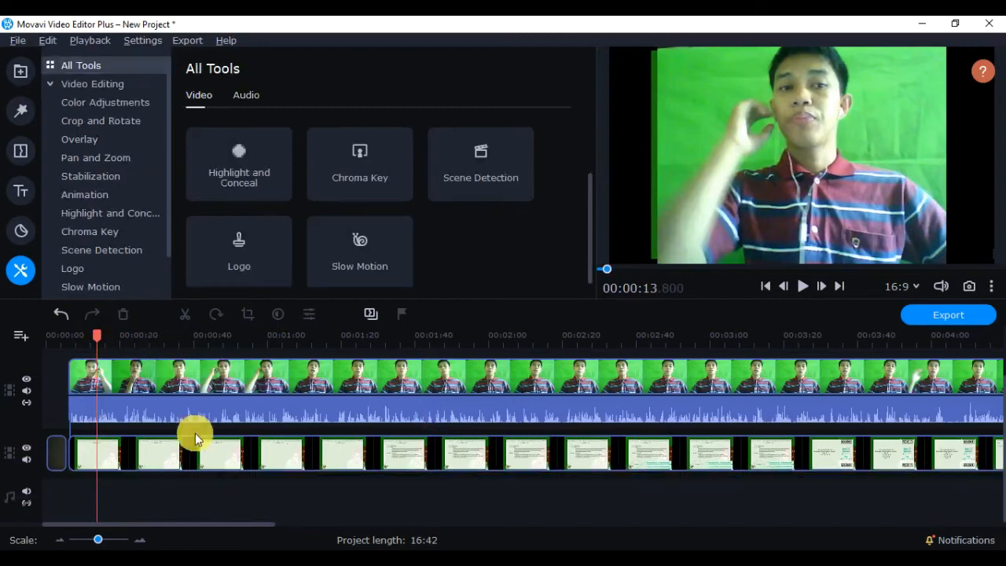
drag(88, 343, 68, 342)
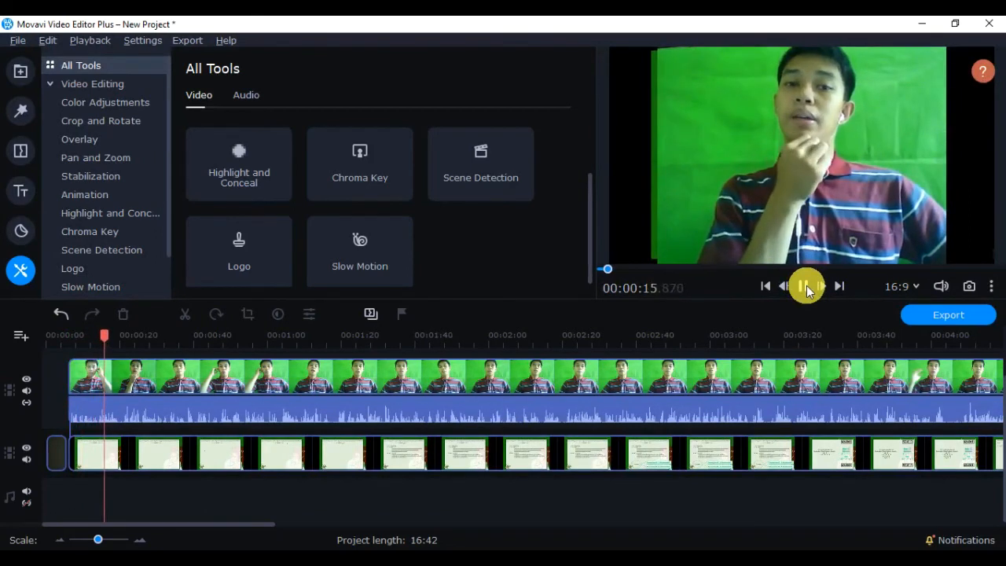
click(806, 286)
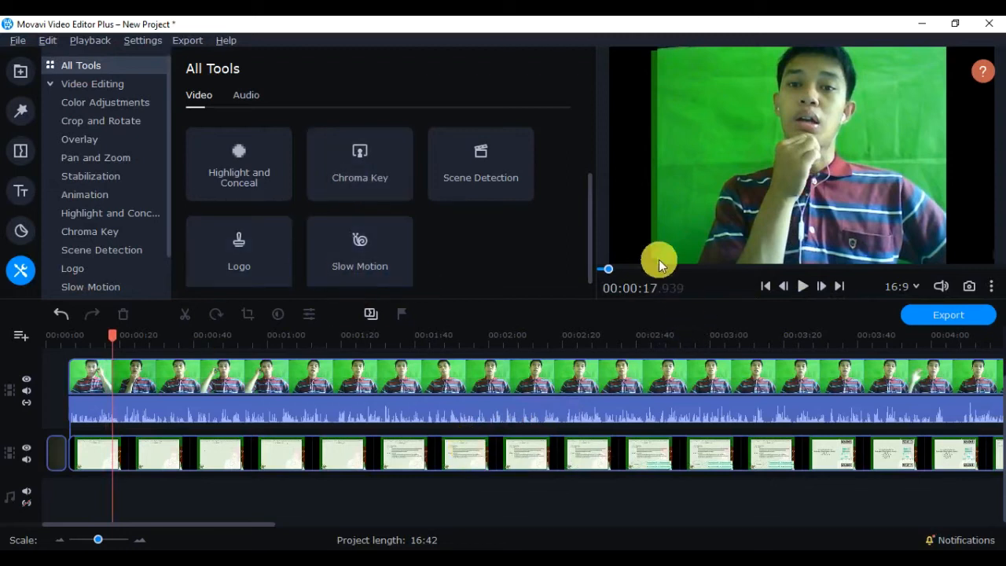
- Use Chroma Key on the materi ax=b.mkv overlay clip, sampling the green background in the preview as the transparent color
click(47, 86)
click(78, 84)
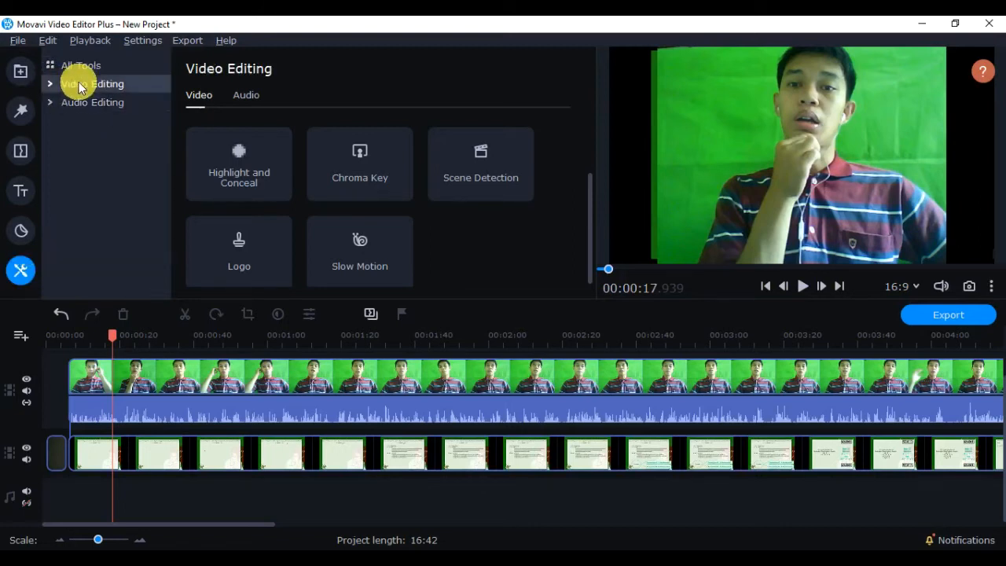
click(49, 87)
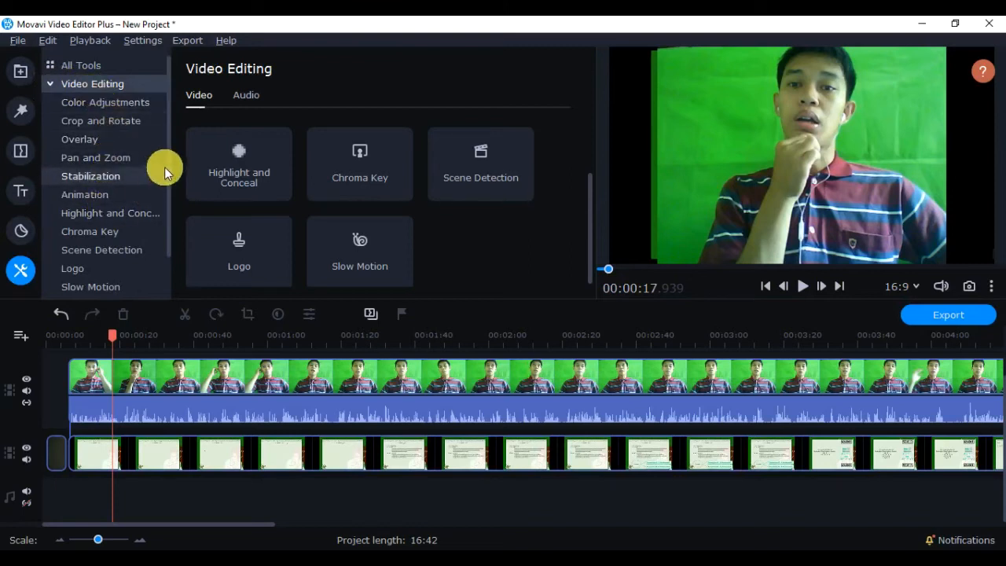
scroll(157, 180, down, 1)
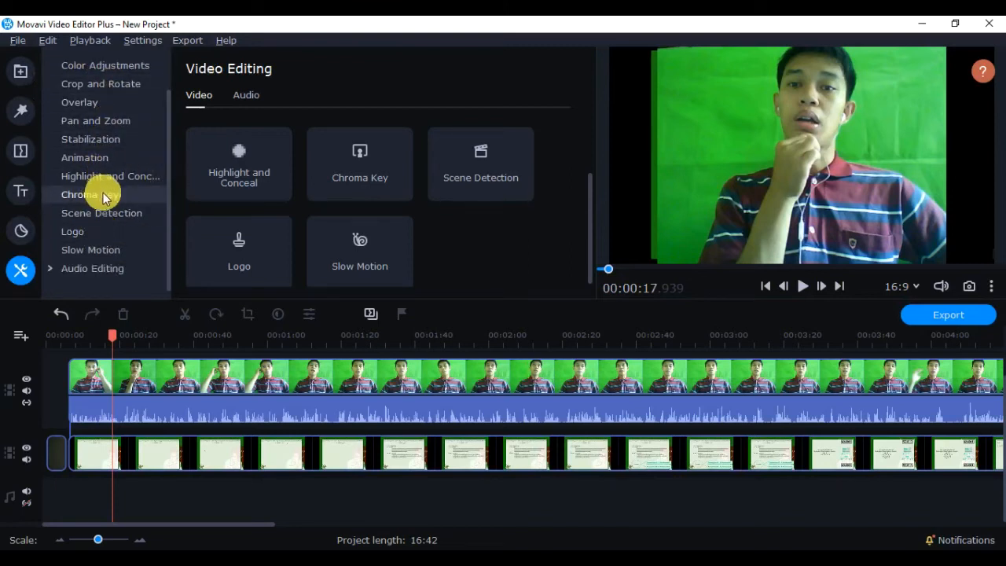
click(106, 196)
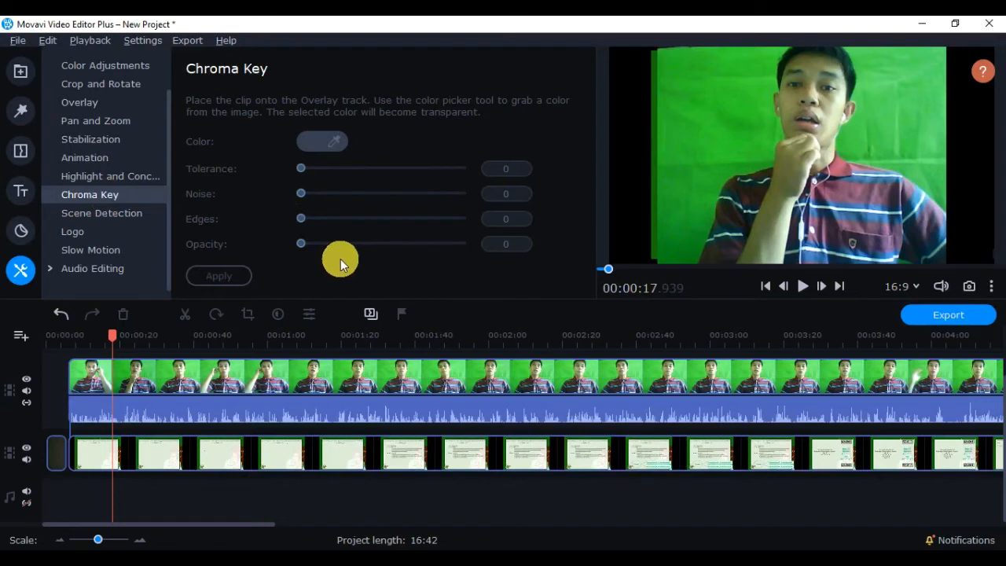
click(291, 376)
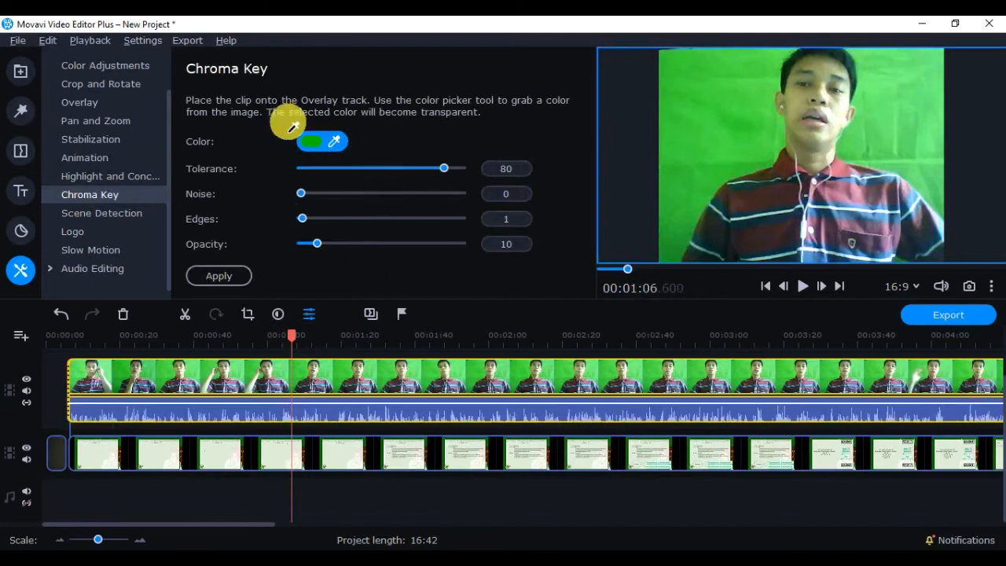
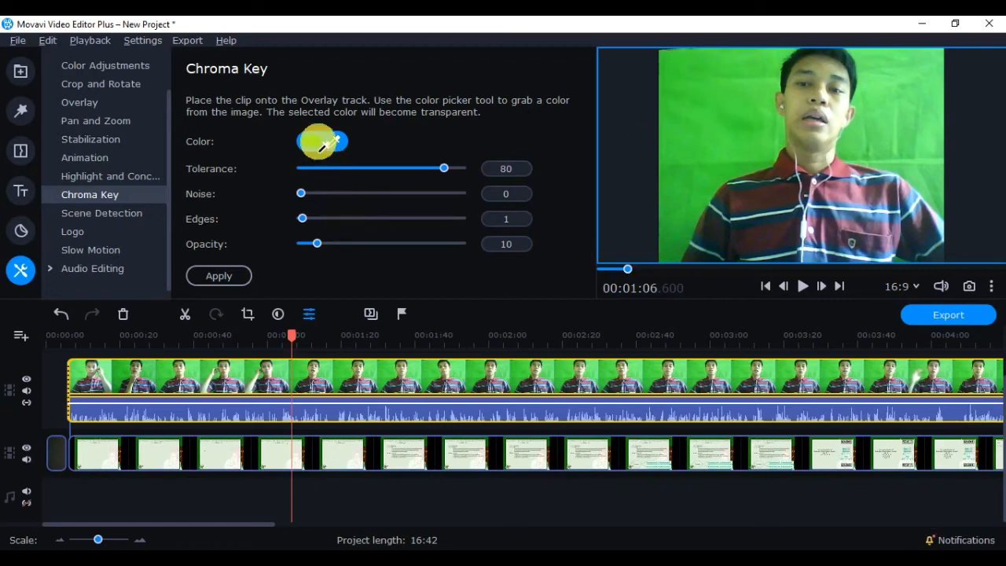
click(737, 108)
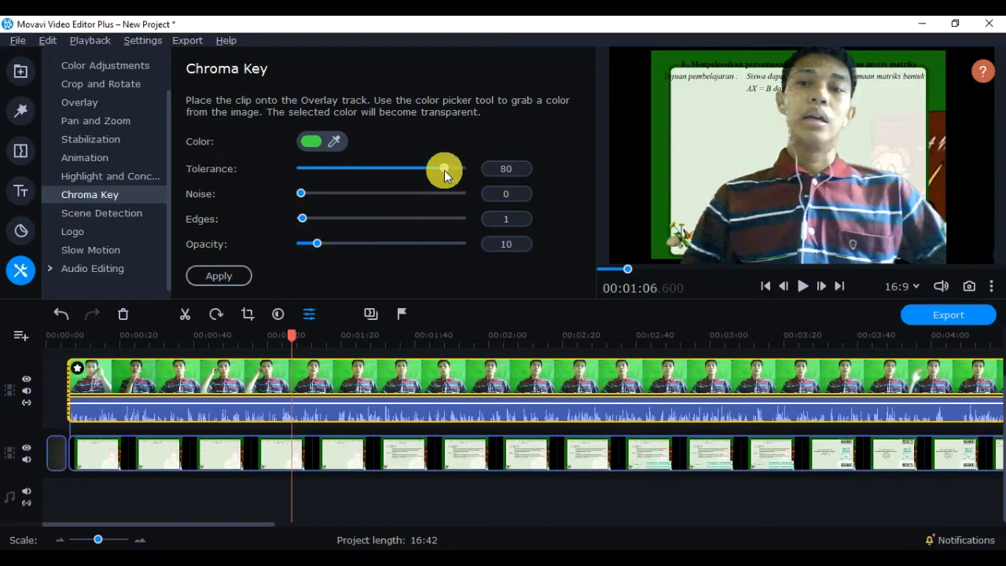
- Try Chroma Key tolerances of 0 and 90 on the overlay clip, set the tolerance to 32 and apply the effect
drag(444, 170, 297, 170)
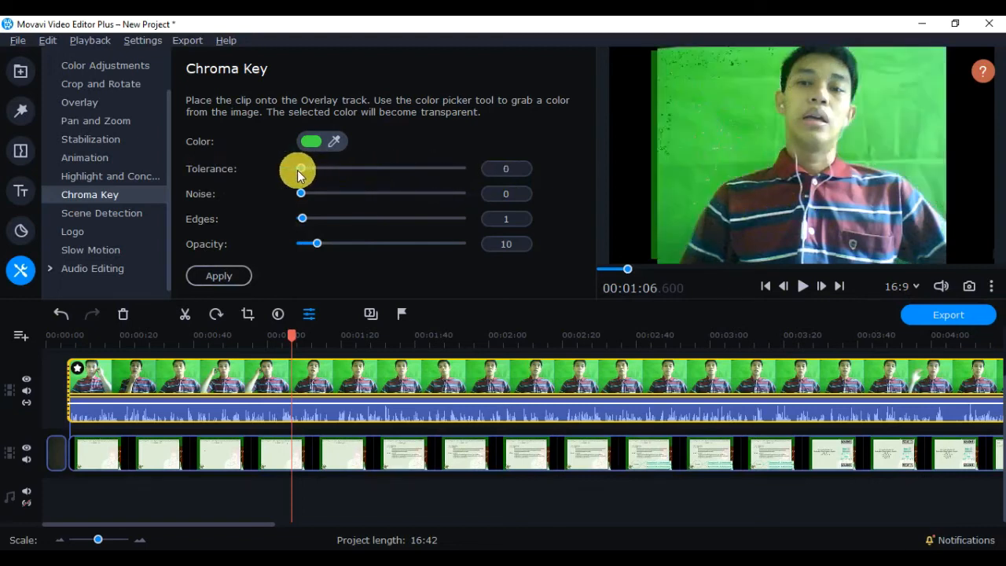
drag(302, 170, 464, 181)
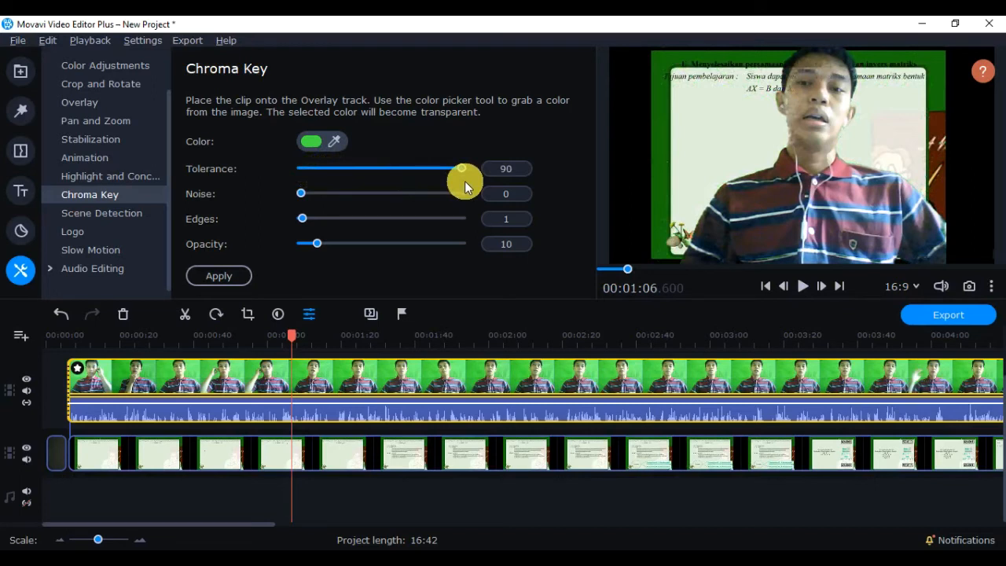
drag(464, 181, 358, 196)
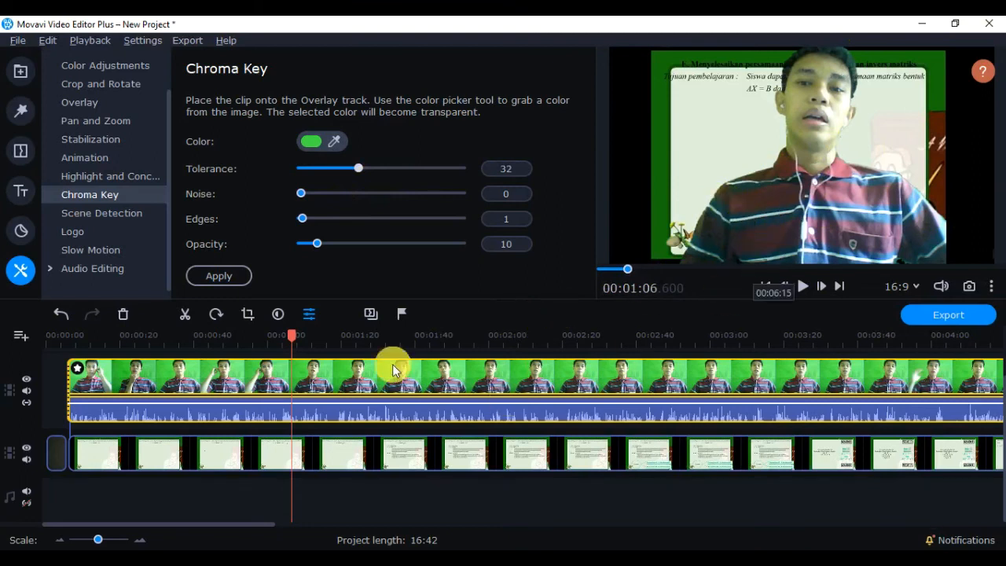
click(224, 275)
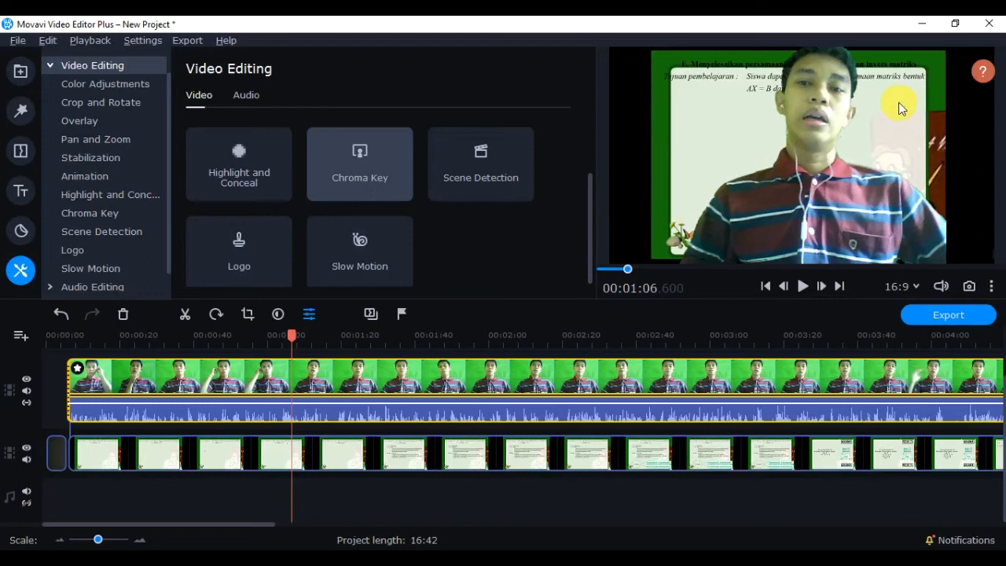
- Crop the presenter overlay clip, keeping the top of the frame and trimming strips off the left side and bottom, and apply the crop
click(94, 104)
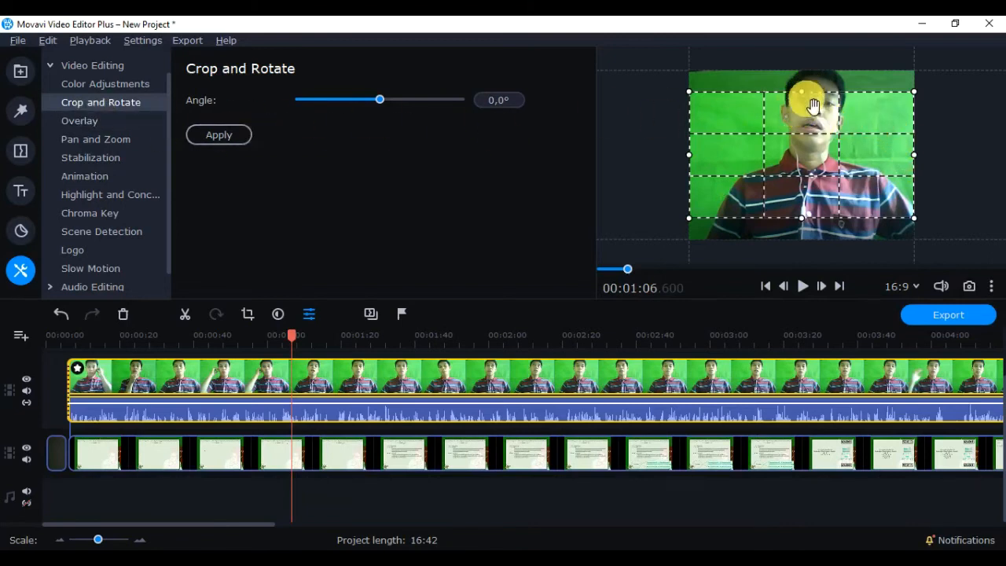
drag(809, 104, 804, 83)
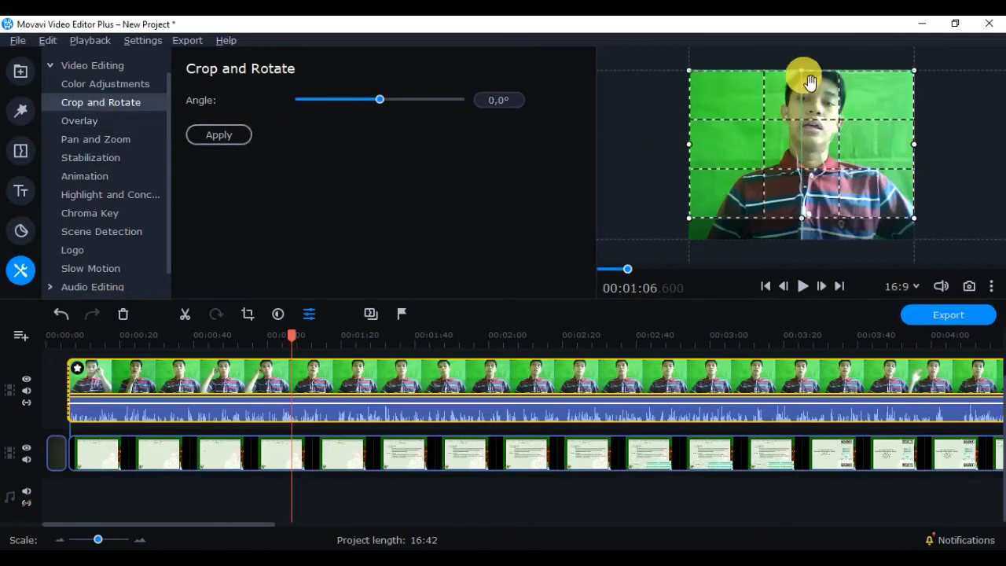
drag(687, 146, 700, 146)
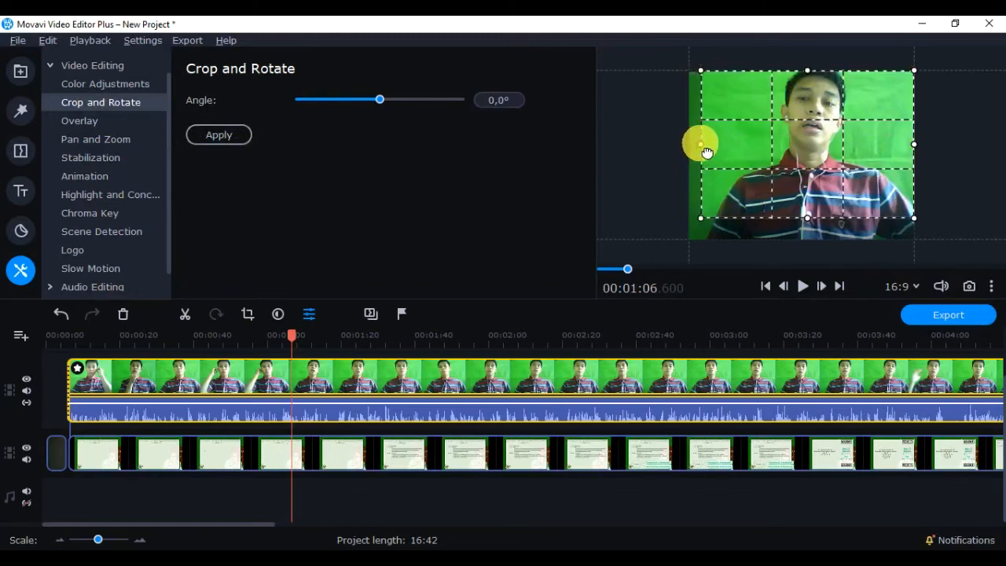
drag(919, 152, 911, 147)
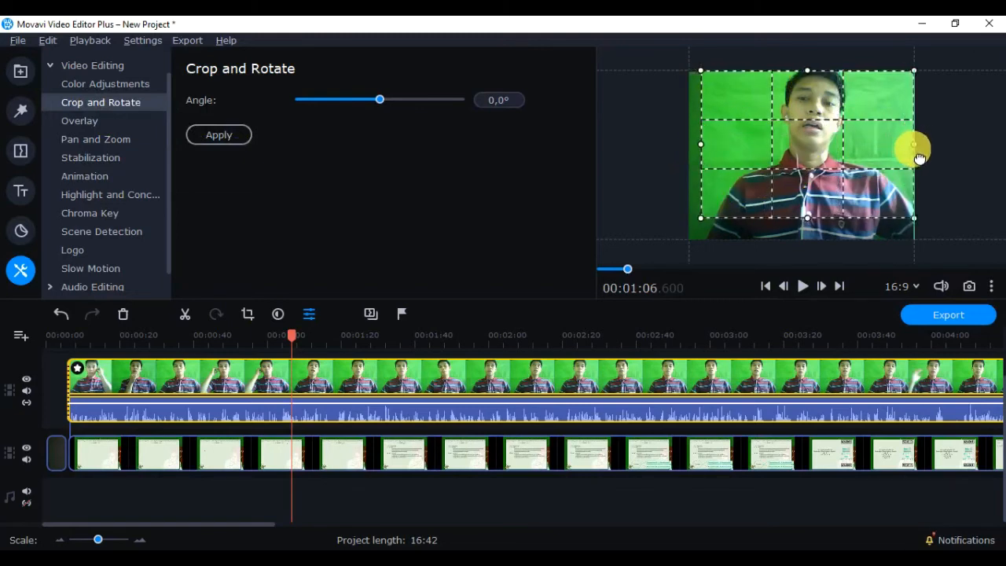
drag(812, 224, 814, 244)
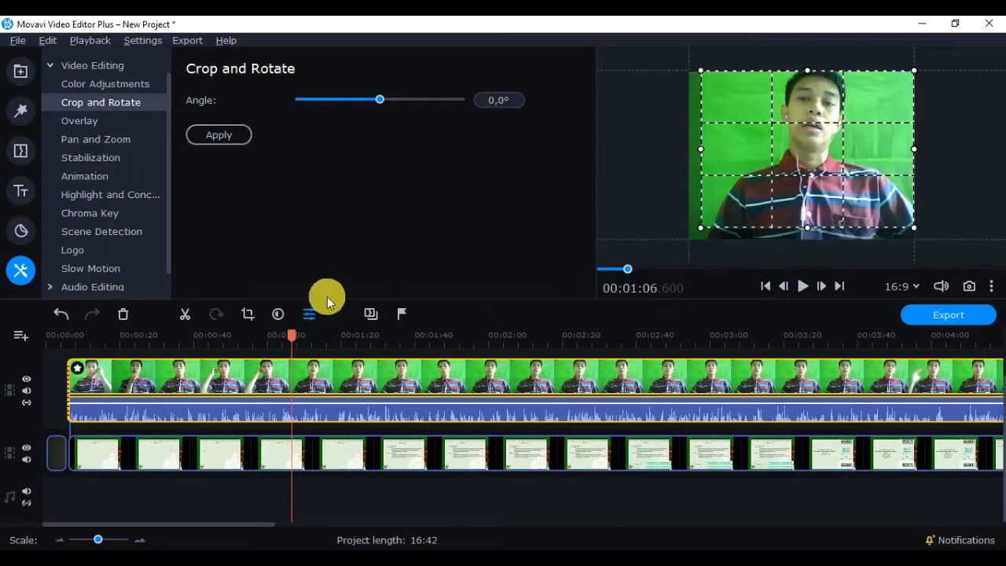
click(241, 132)
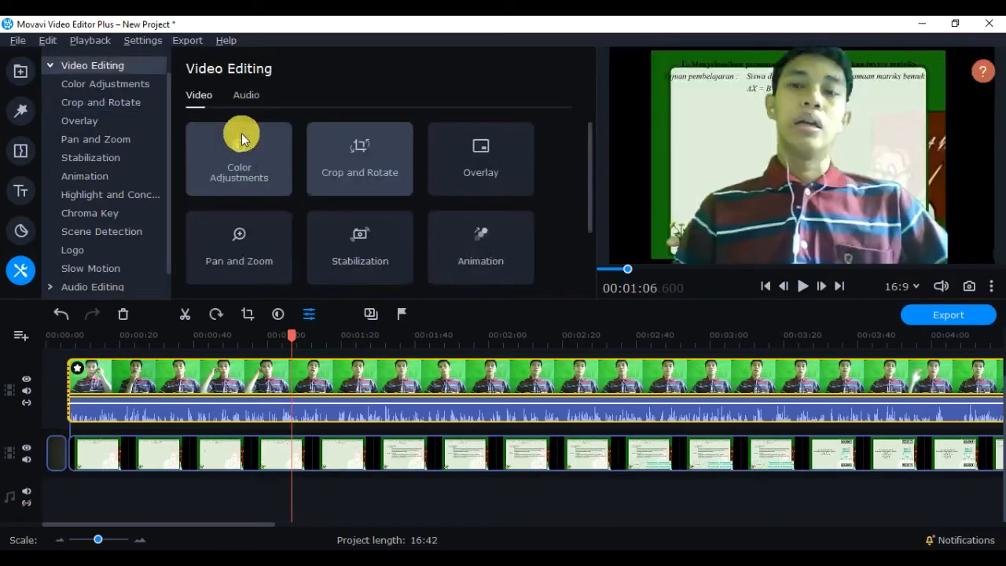
- Shrink the presenter overlay and place it in the lower-right corner of the lesson slide
click(126, 125)
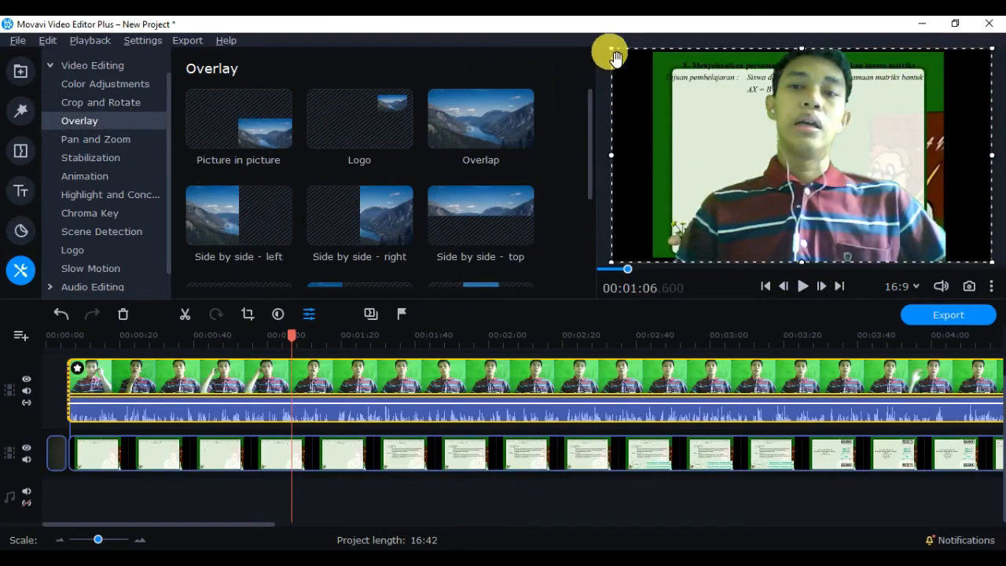
drag(614, 59, 714, 119)
drag(785, 167, 801, 172)
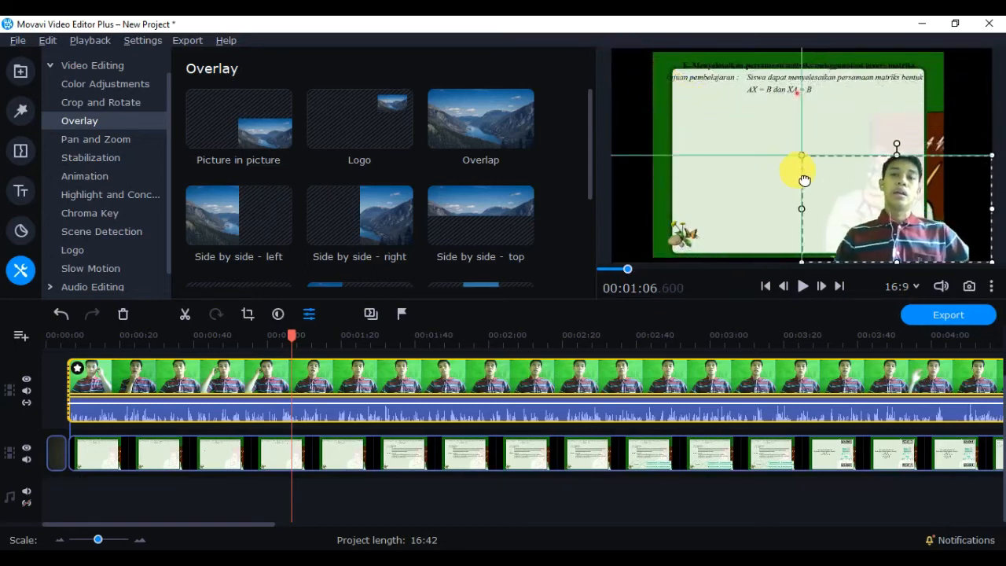
drag(901, 225, 763, 214)
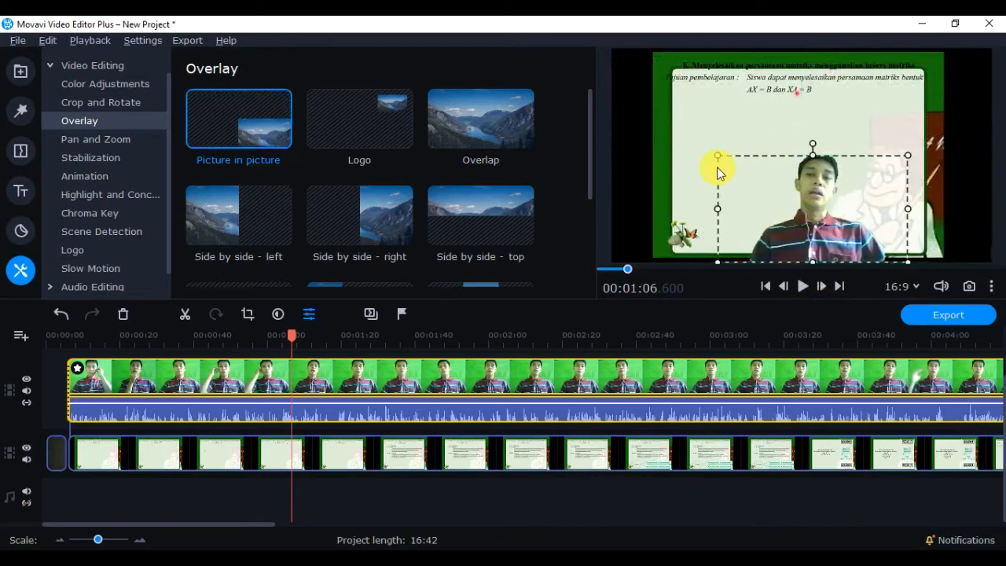
drag(721, 158, 920, 236)
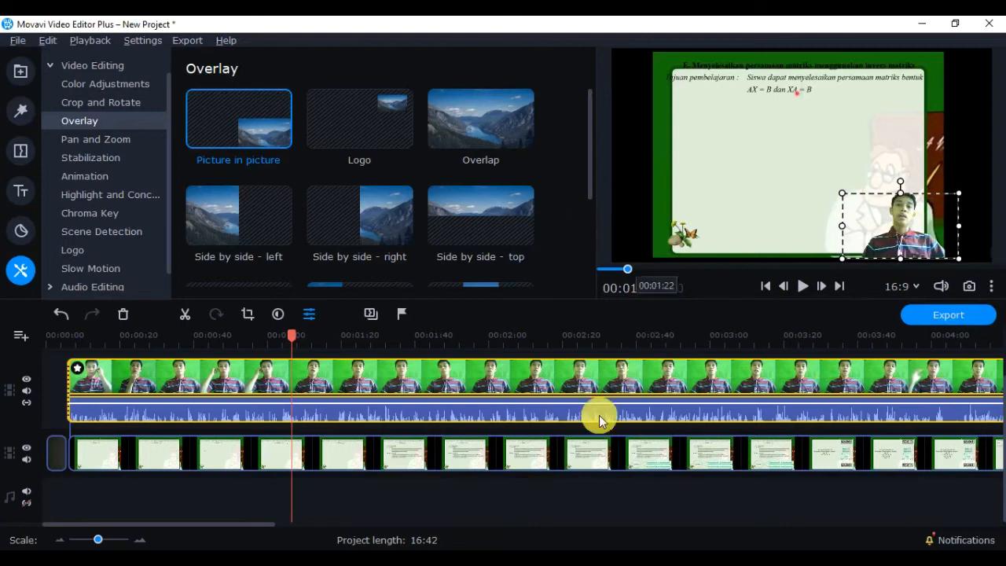
- Play back a few seconds of the project from about 00:01:47 to check the presenter overlay on the slide
click(442, 448)
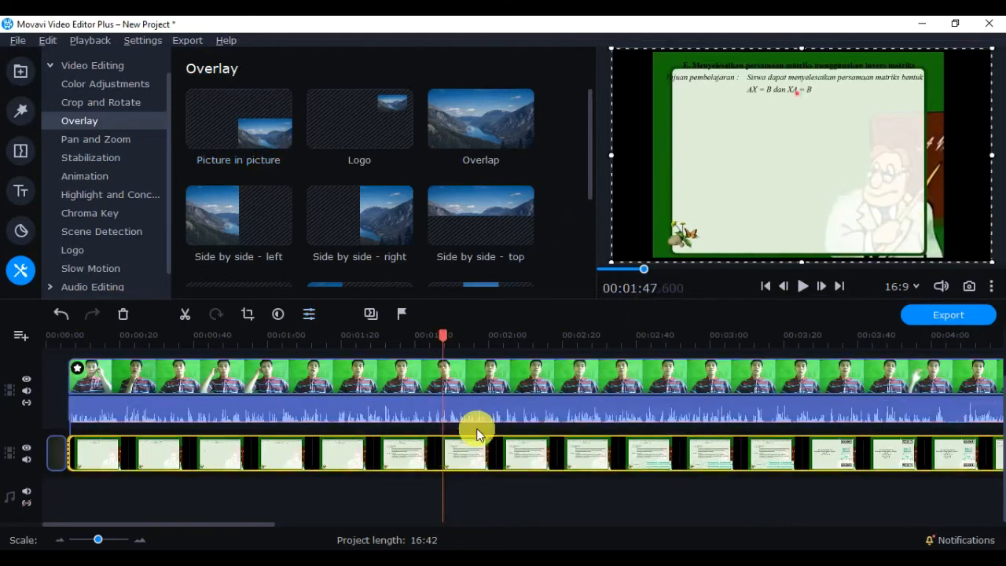
click(798, 289)
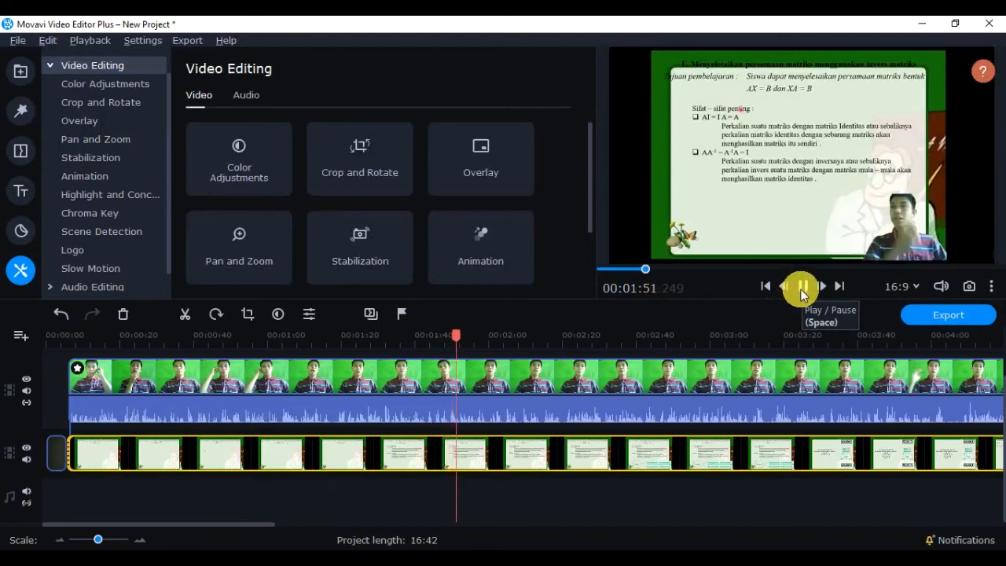
click(800, 288)
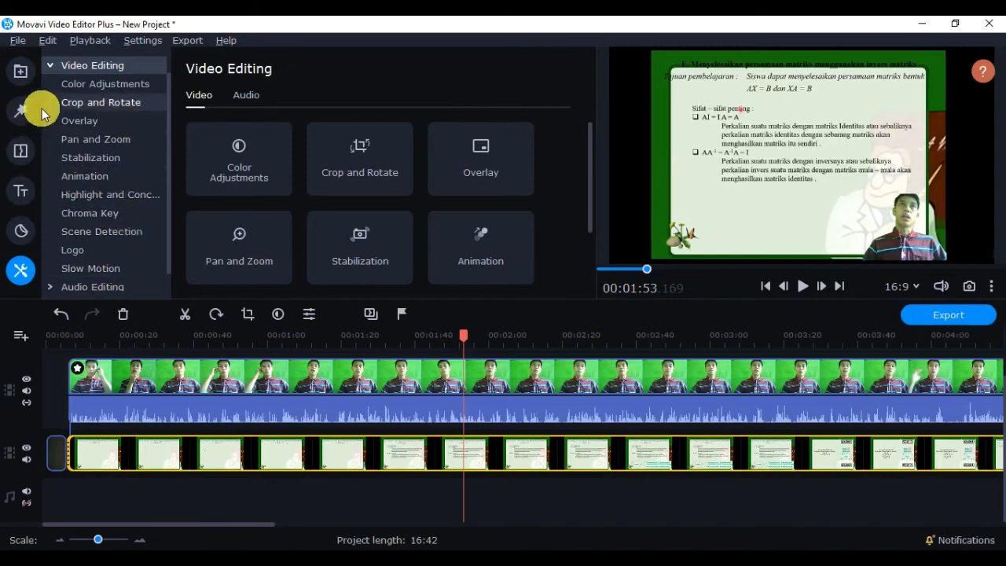
- Apply Noise Removal to the presenter clip's audio
click(94, 286)
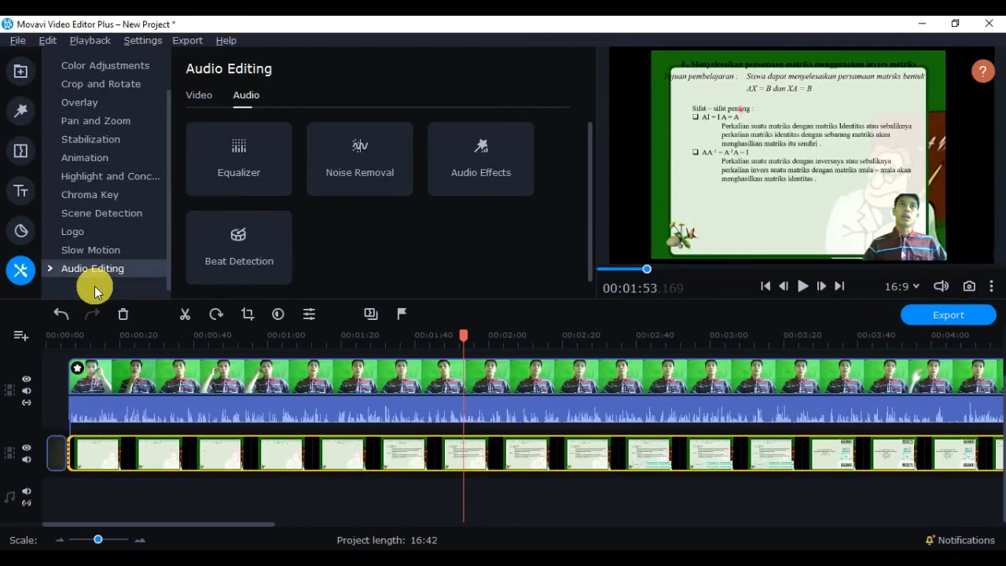
click(246, 408)
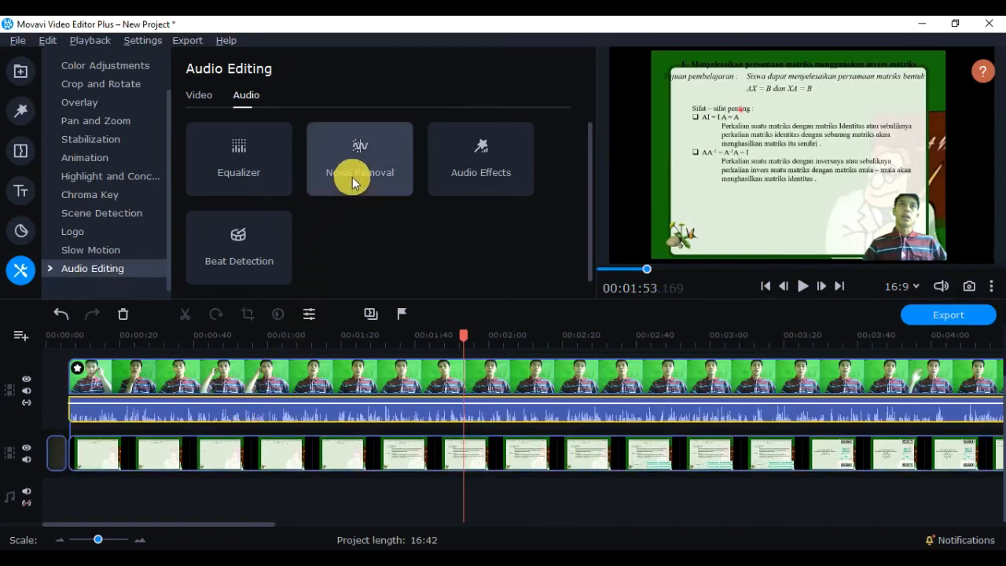
click(330, 386)
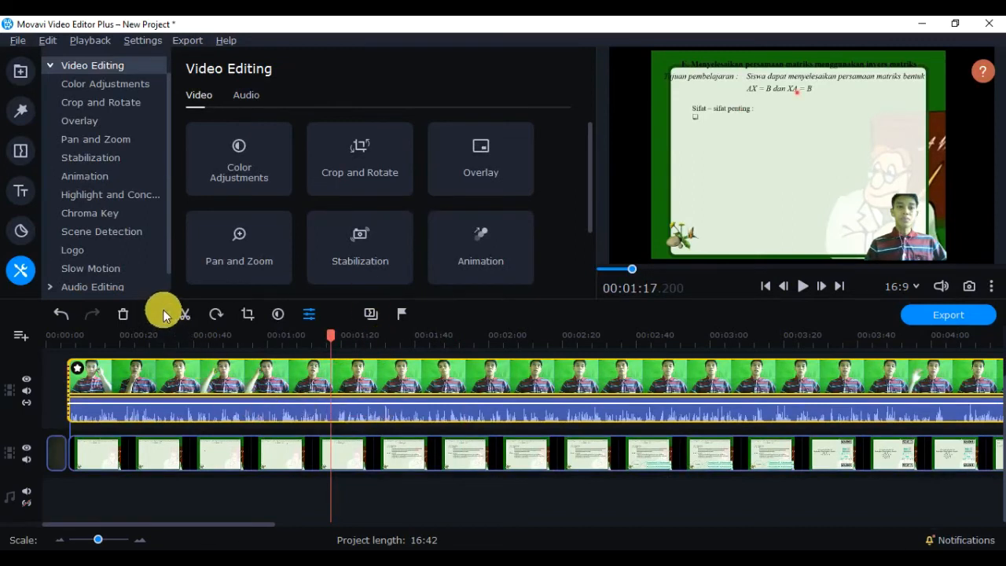
click(121, 290)
click(353, 177)
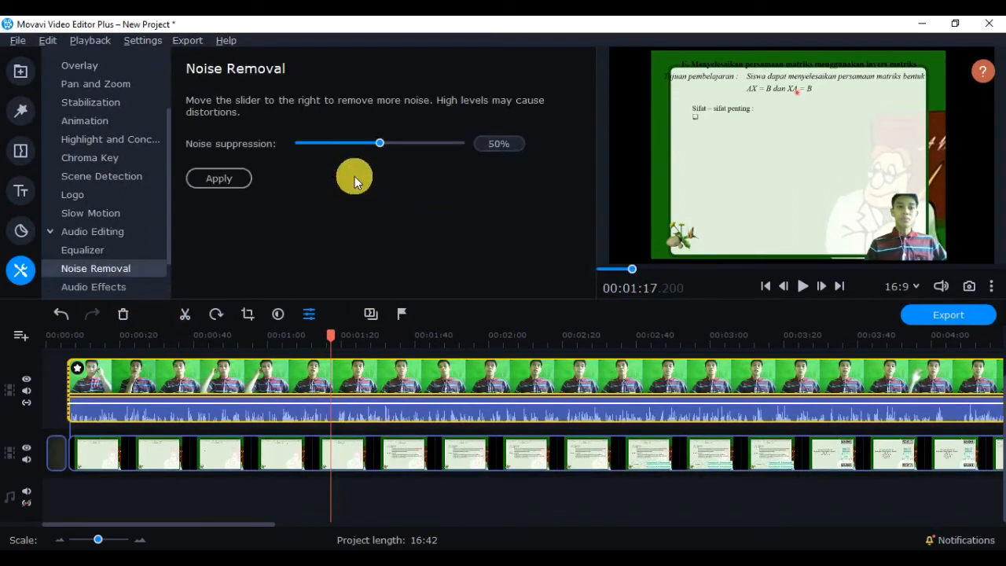
mouse_move(382, 142)
mouse_down()
mouse_move(366, 142)
mouse_move(399, 143)
mouse_move(352, 145)
mouse_move(411, 160)
mouse_move(386, 157)
mouse_up()
click(236, 181)
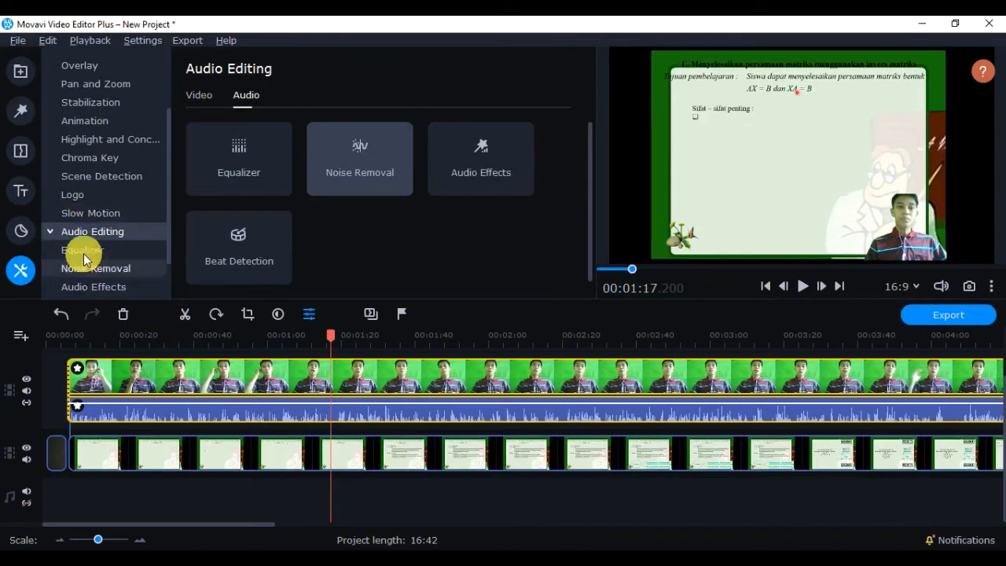
click(50, 230)
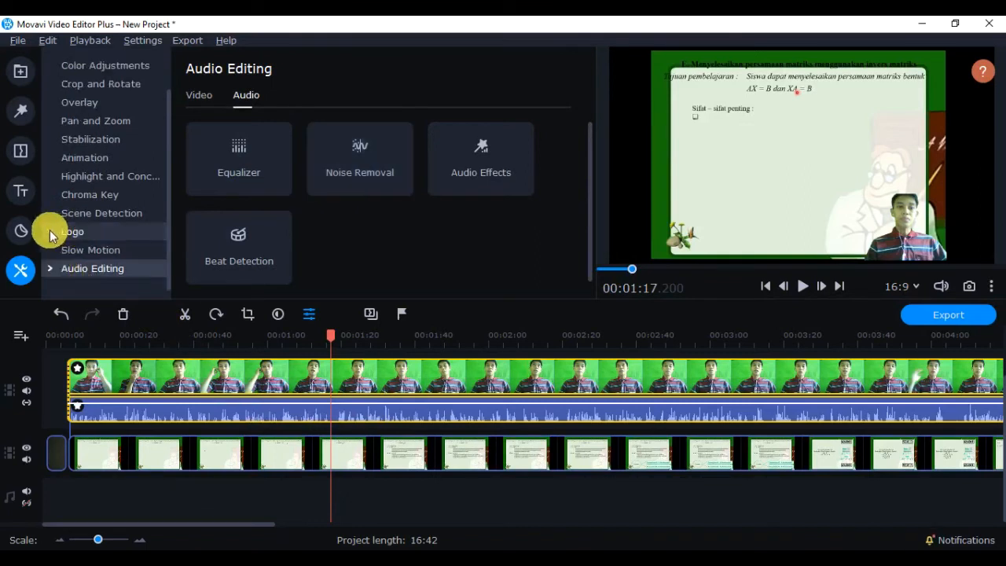
- Set the presenter clip's volume to 374% in its clip properties
click(315, 314)
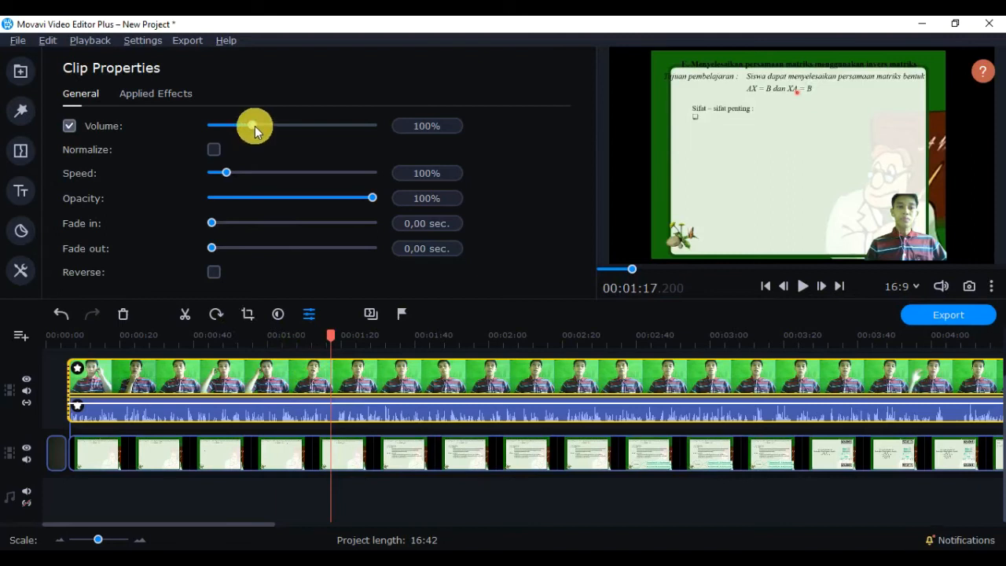
drag(254, 126, 364, 126)
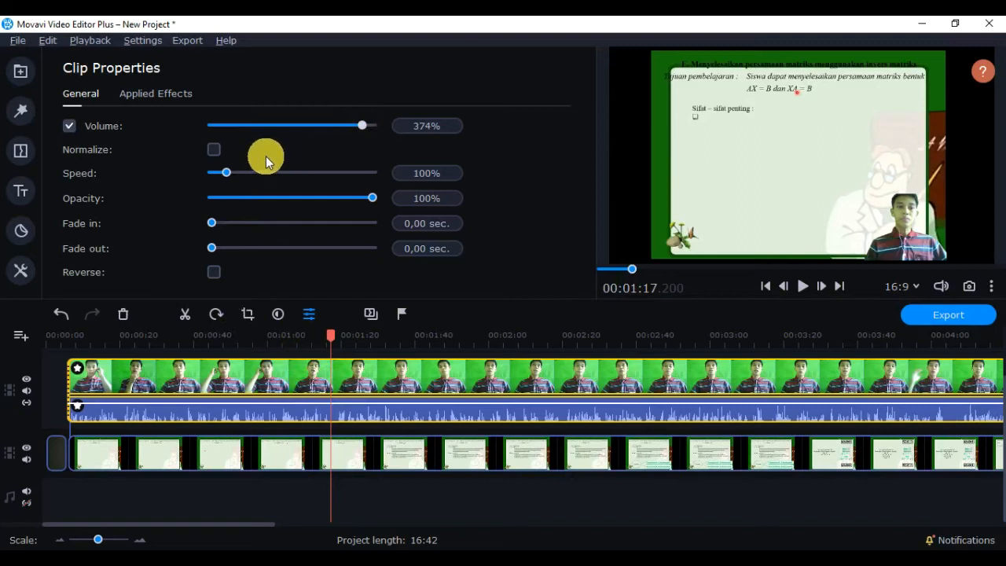
mouse_move(235, 176)
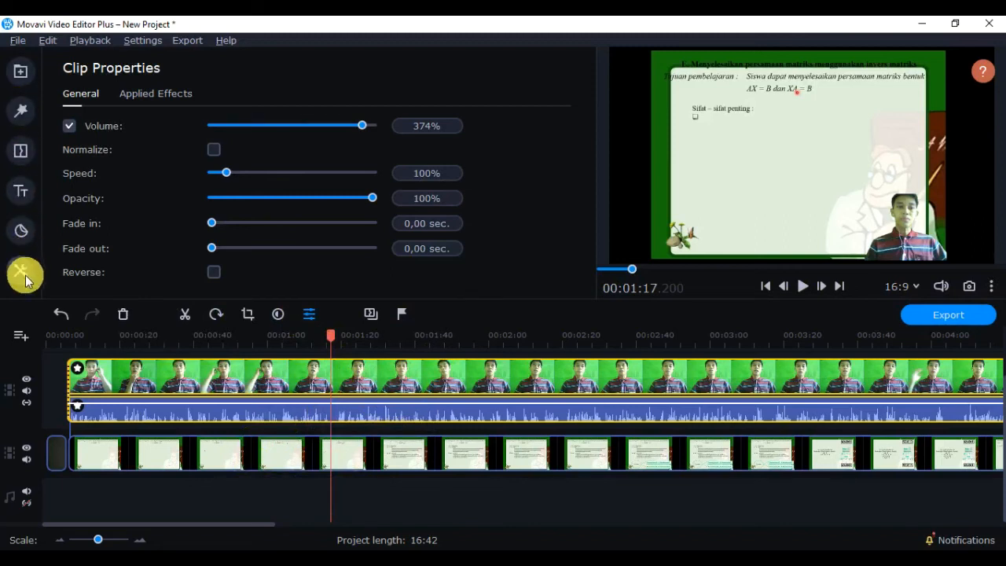
- Browse the Retro filters and preview Pop art - 9 tiles and Old movie - sepia
click(21, 75)
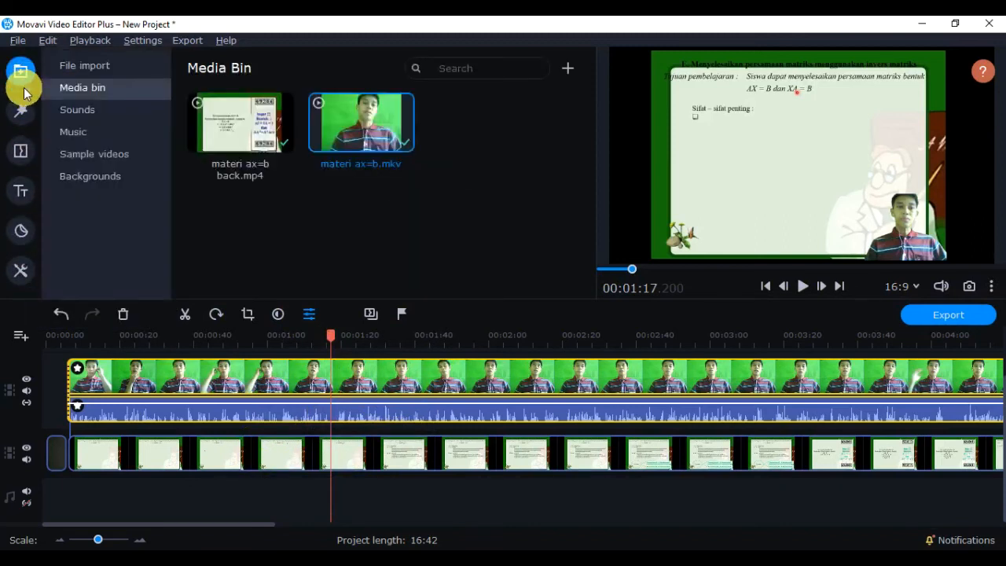
click(22, 118)
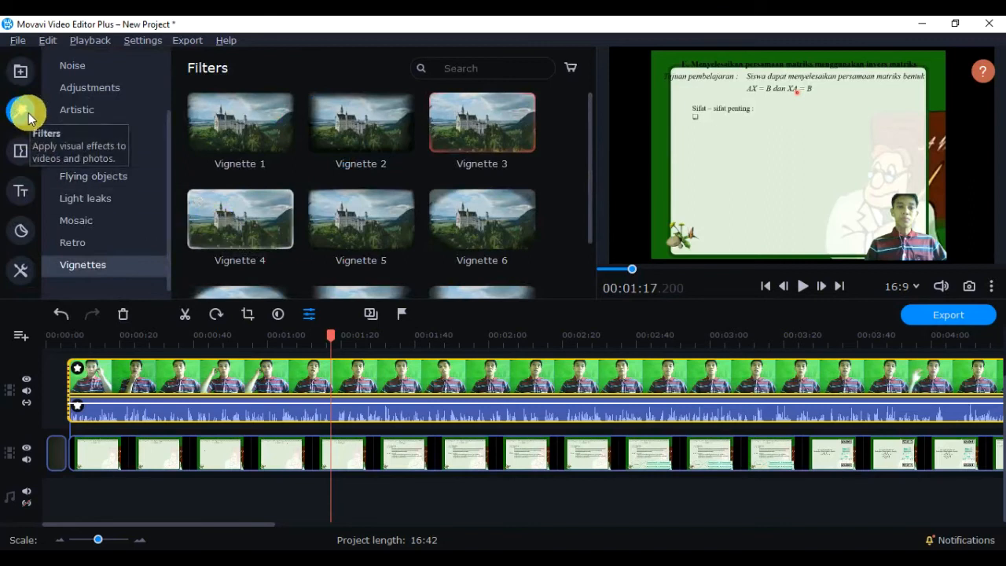
click(130, 246)
scroll(232, 212, down, 1)
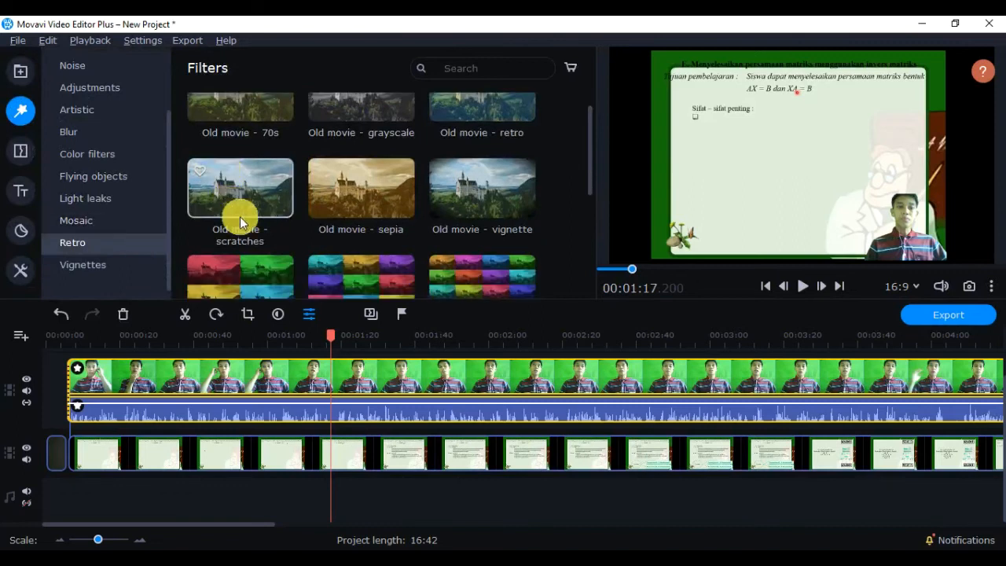
click(153, 445)
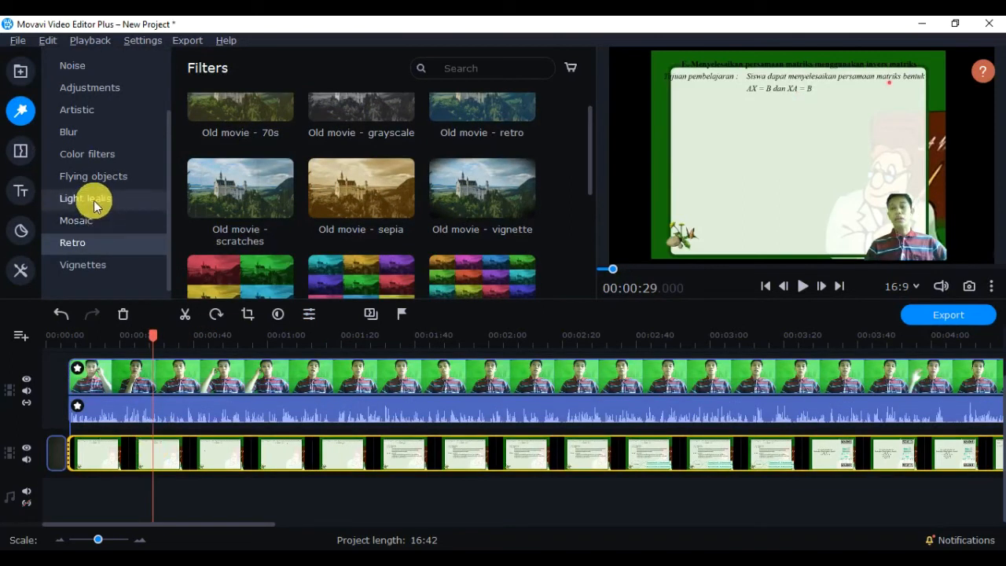
click(350, 266)
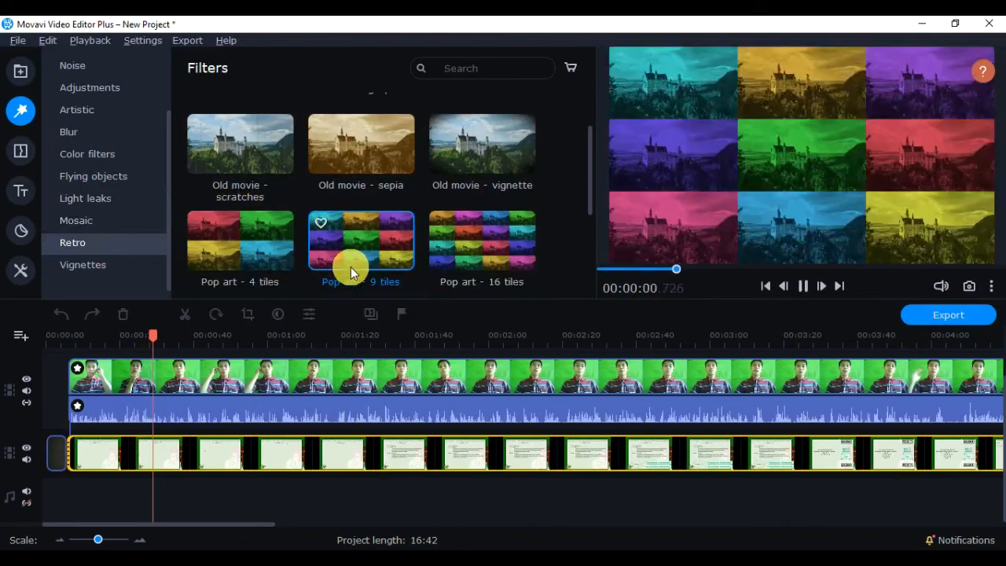
click(344, 160)
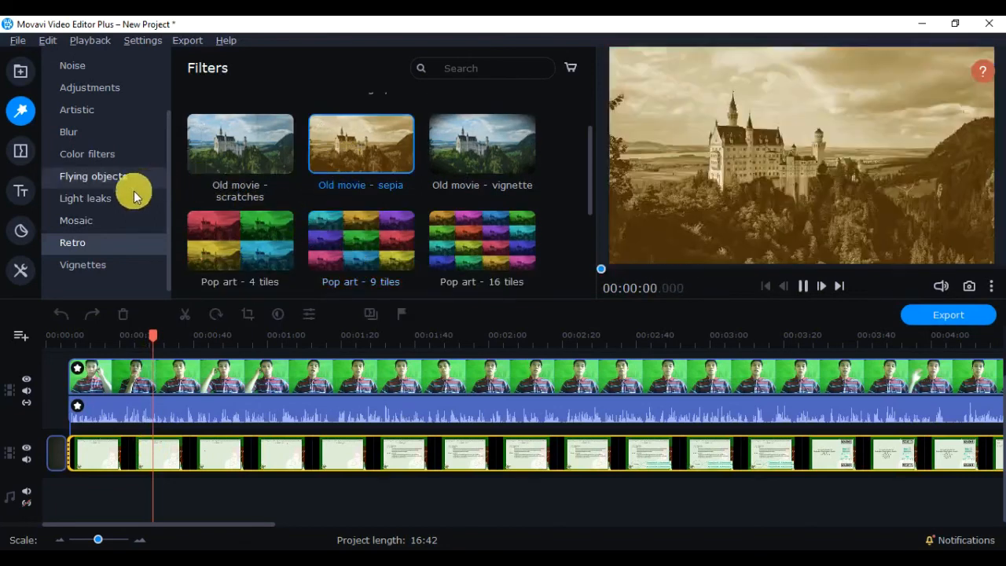
- Look through the Flying objects, Adjustments and Noise filter categories
click(110, 177)
click(96, 87)
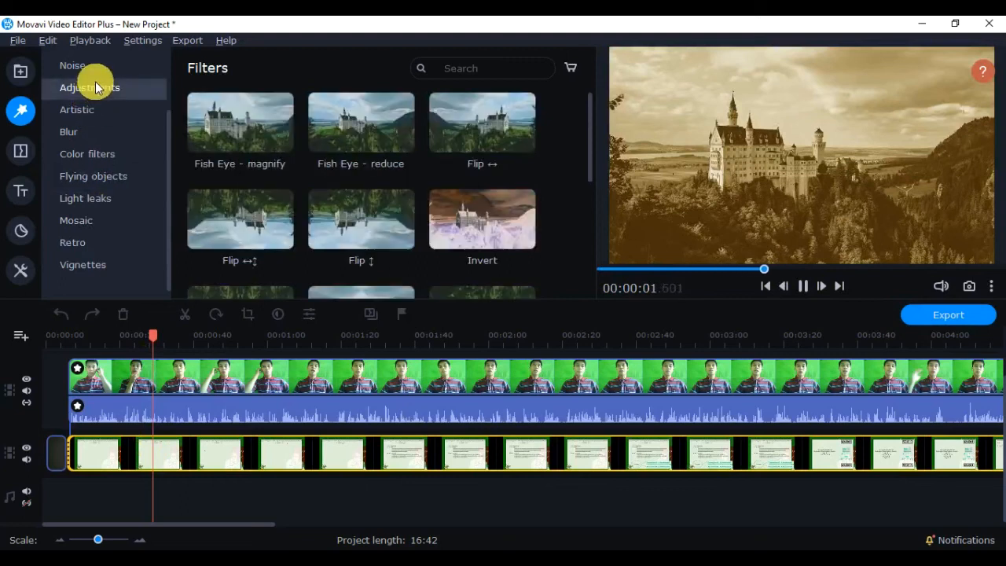
click(84, 67)
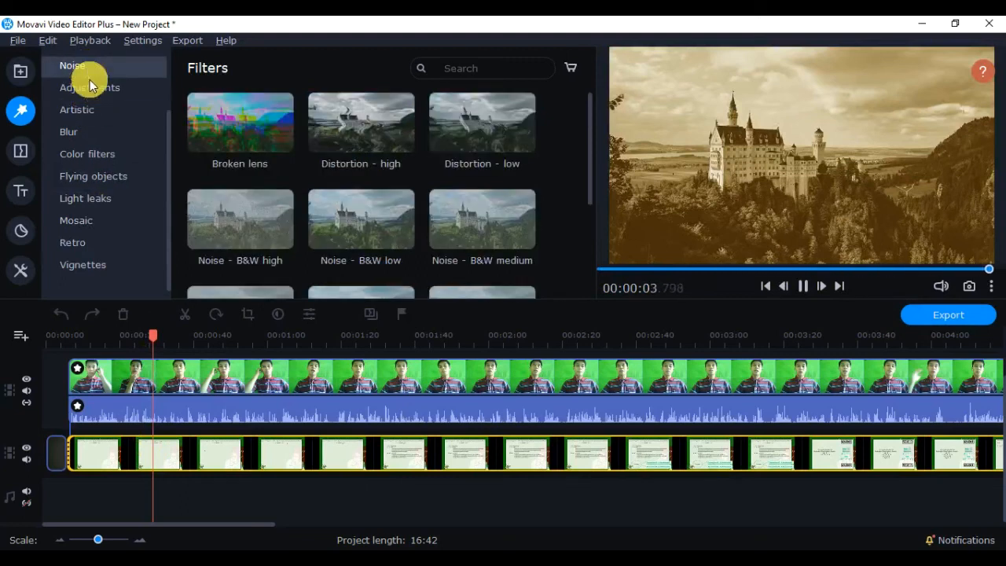
- Select the slide clip on the main track, preview the Old movie - sepia filter again and clear the clip selection
click(218, 379)
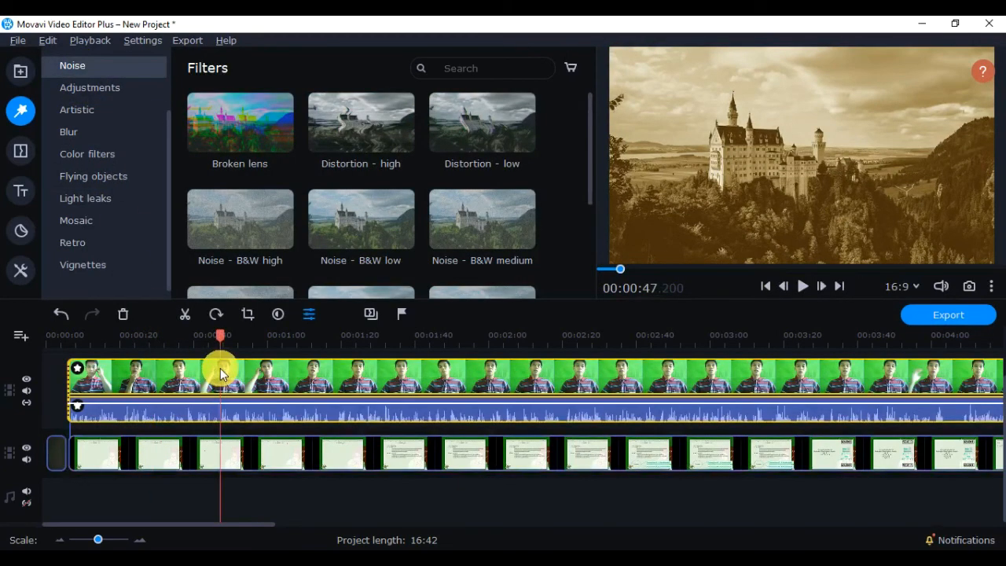
click(251, 445)
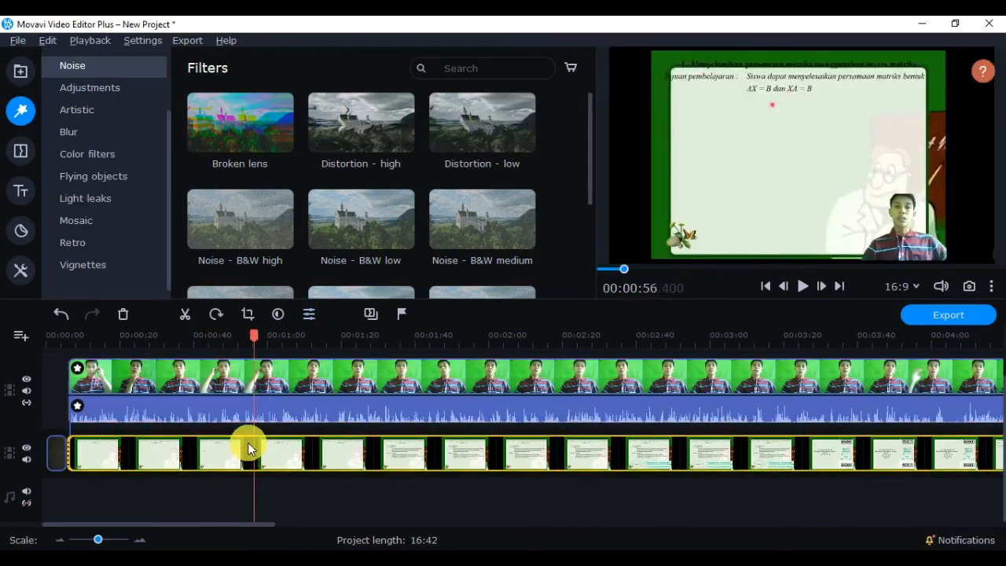
click(122, 236)
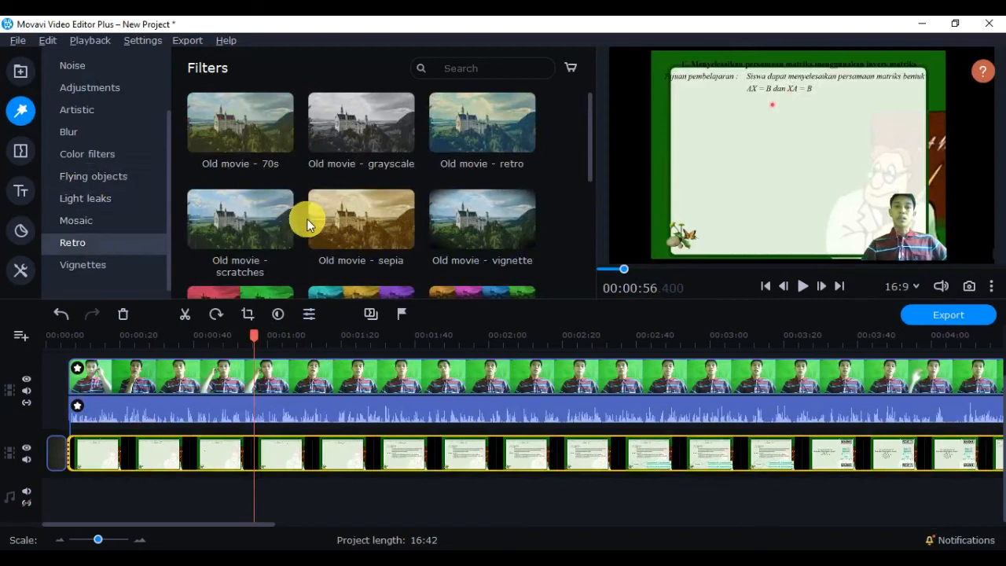
click(381, 235)
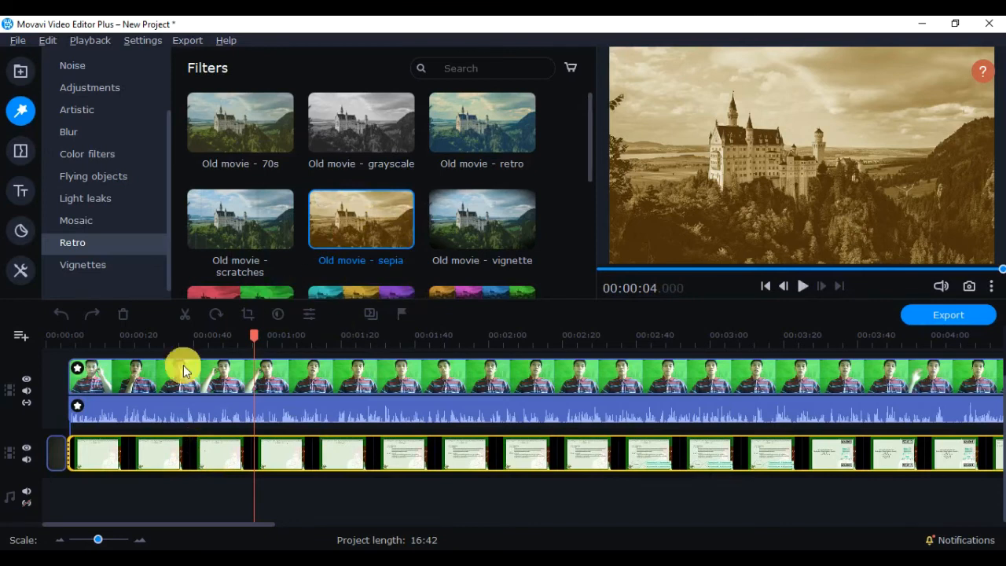
click(63, 390)
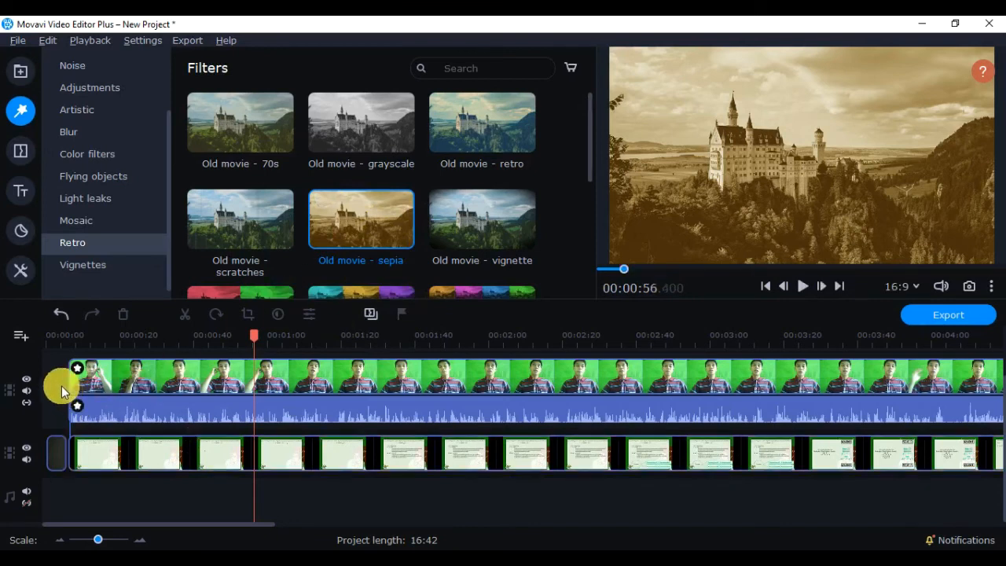
- Open the transitions library and look through its Wipe, Warp, Ripple and Geometric categories
click(22, 161)
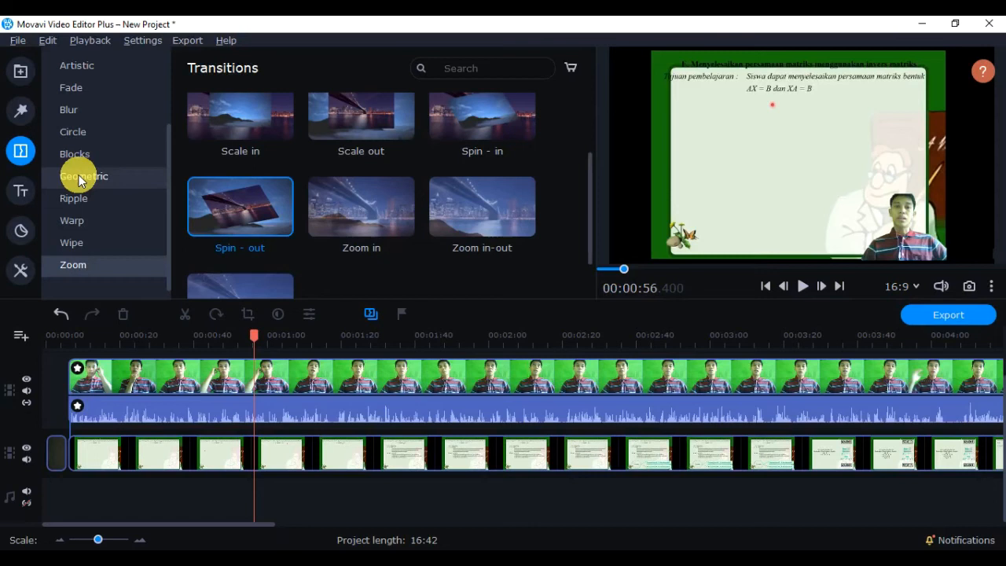
click(147, 544)
click(147, 544)
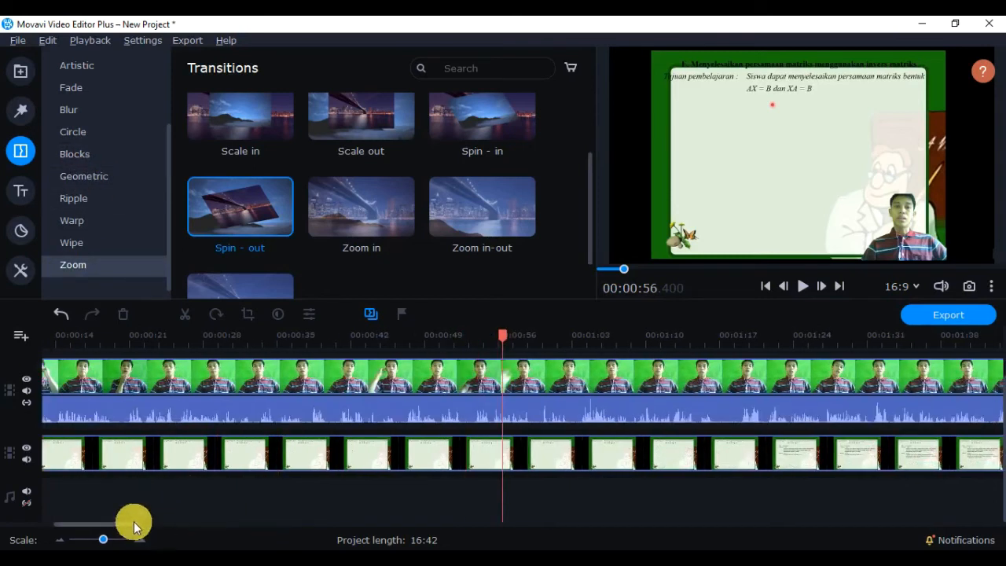
drag(132, 522, 106, 523)
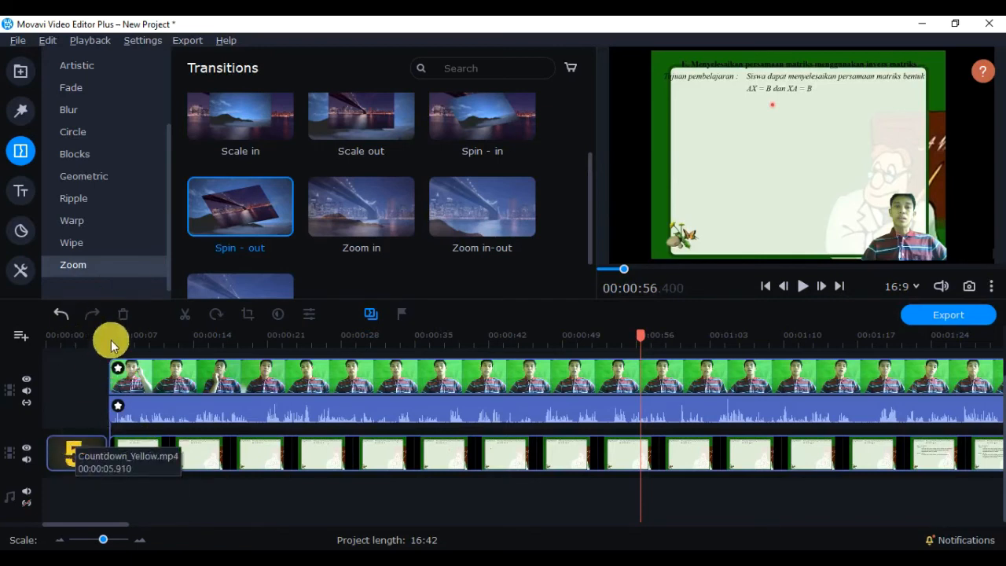
click(114, 245)
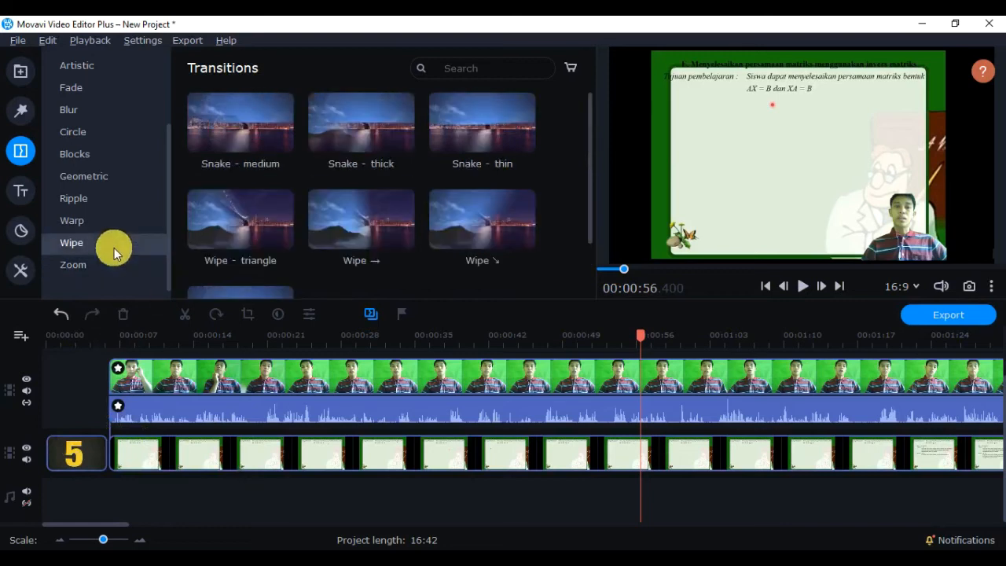
scroll(377, 150, down, 2)
click(83, 217)
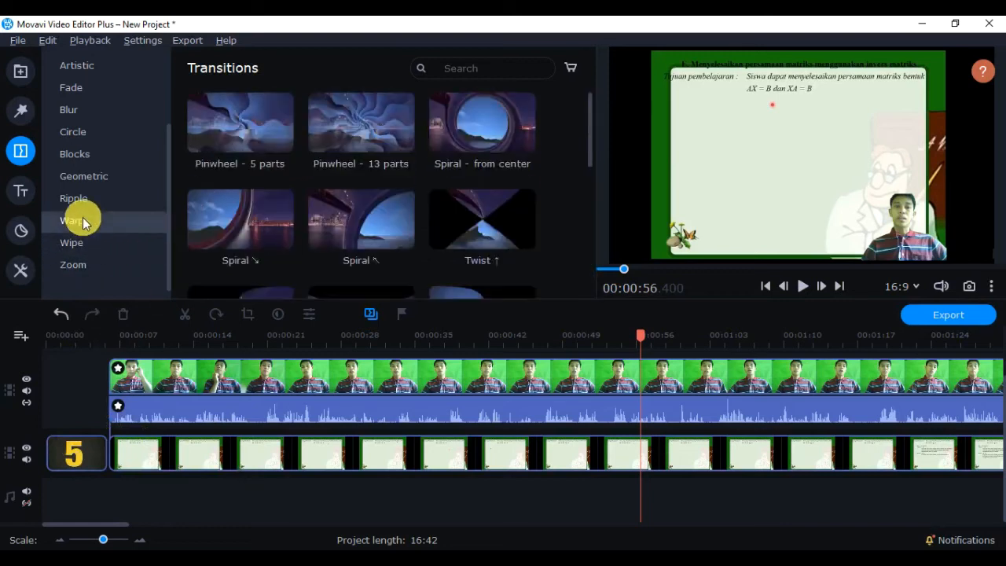
scroll(368, 153, down, 5)
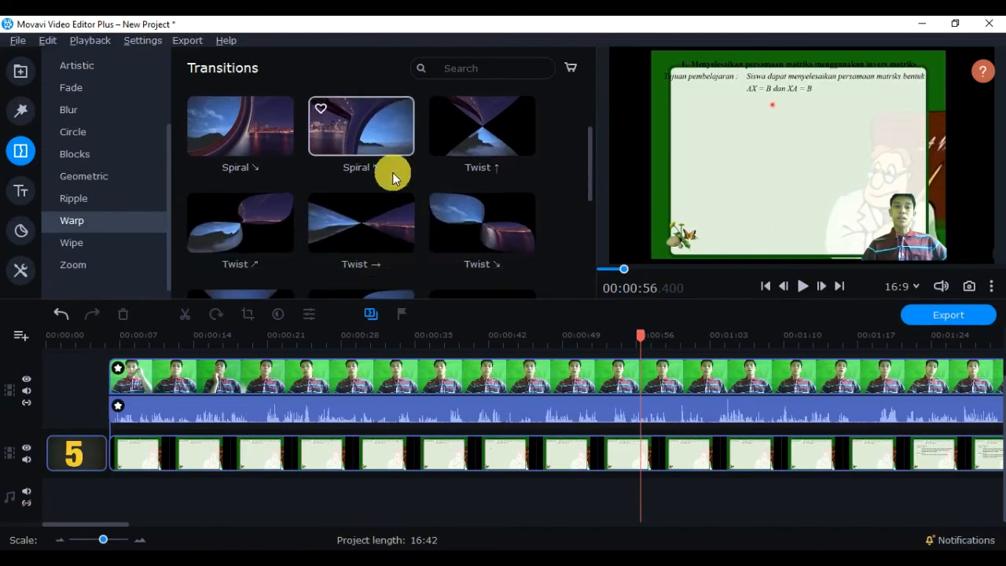
click(85, 203)
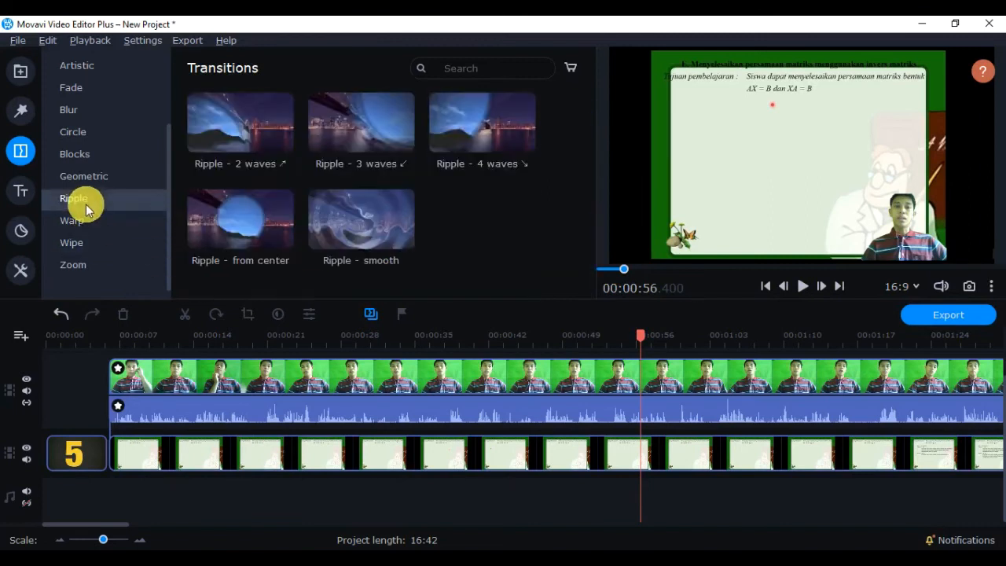
click(101, 182)
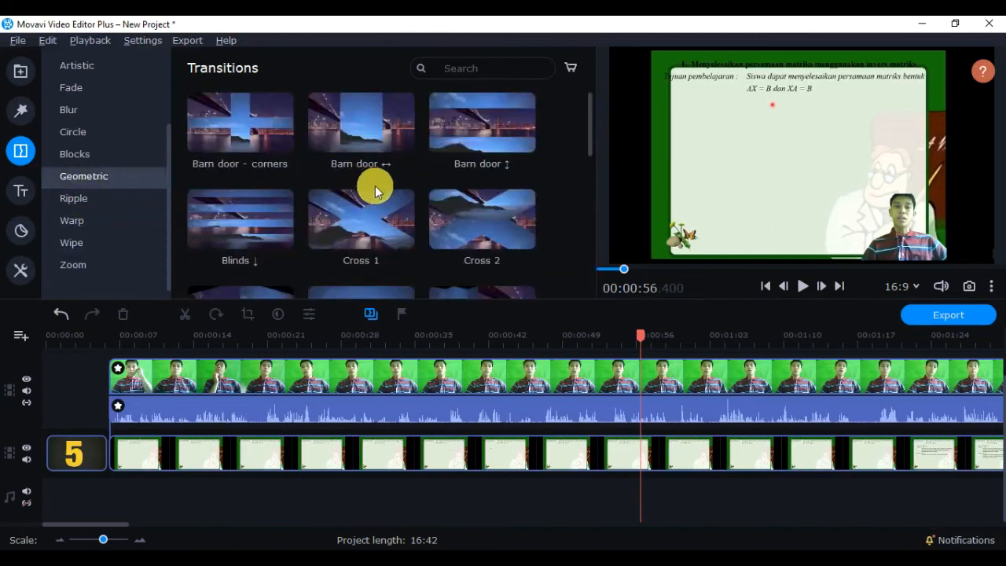
scroll(385, 188, down, 3)
scroll(388, 189, down, 2)
scroll(401, 190, down, 3)
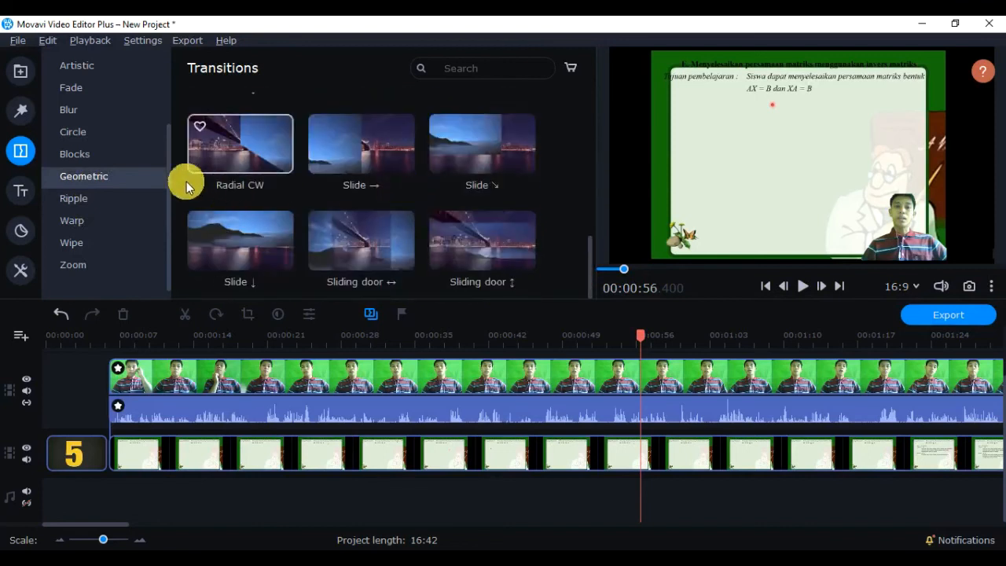
- Add the Mosaic transition from the Blocks category between the countdown clip and the slide clip and play it back
click(127, 155)
scroll(353, 183, down, 1)
scroll(353, 182, up, 1)
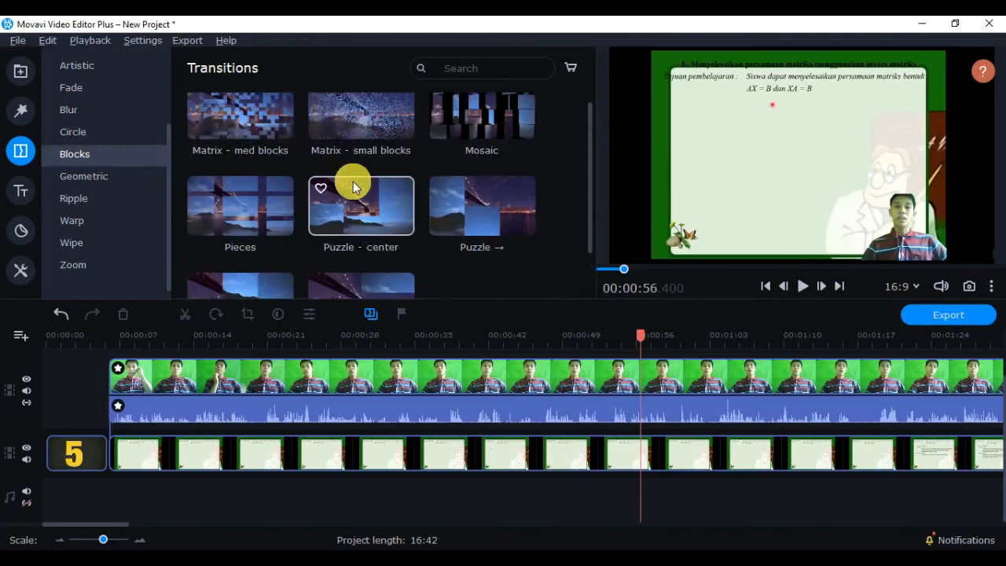
click(472, 131)
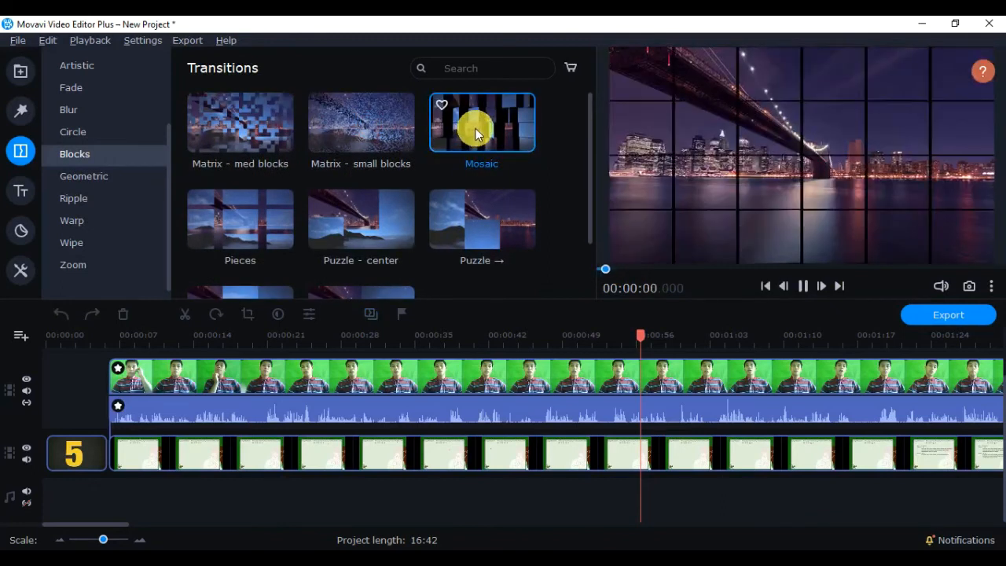
drag(482, 125, 94, 439)
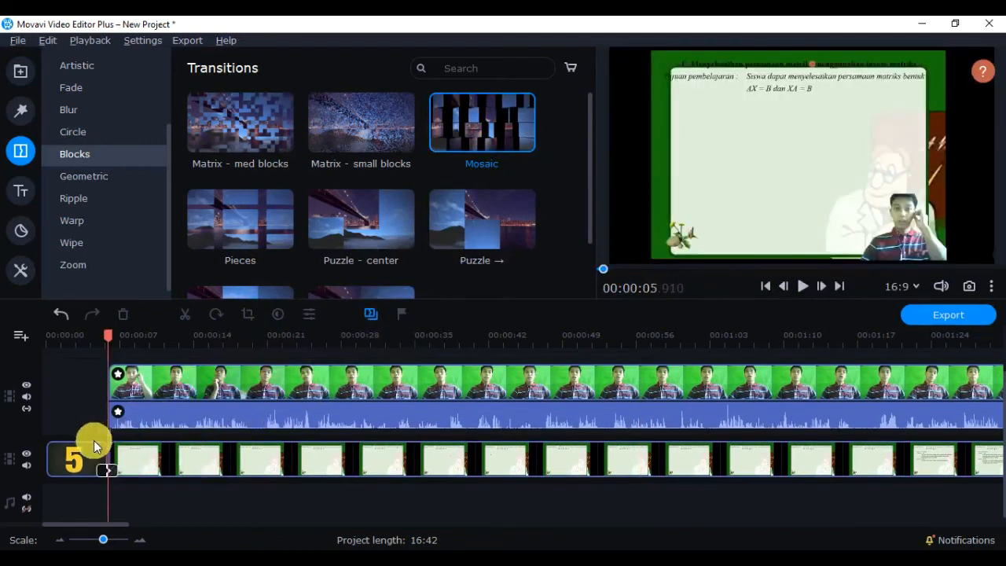
click(91, 334)
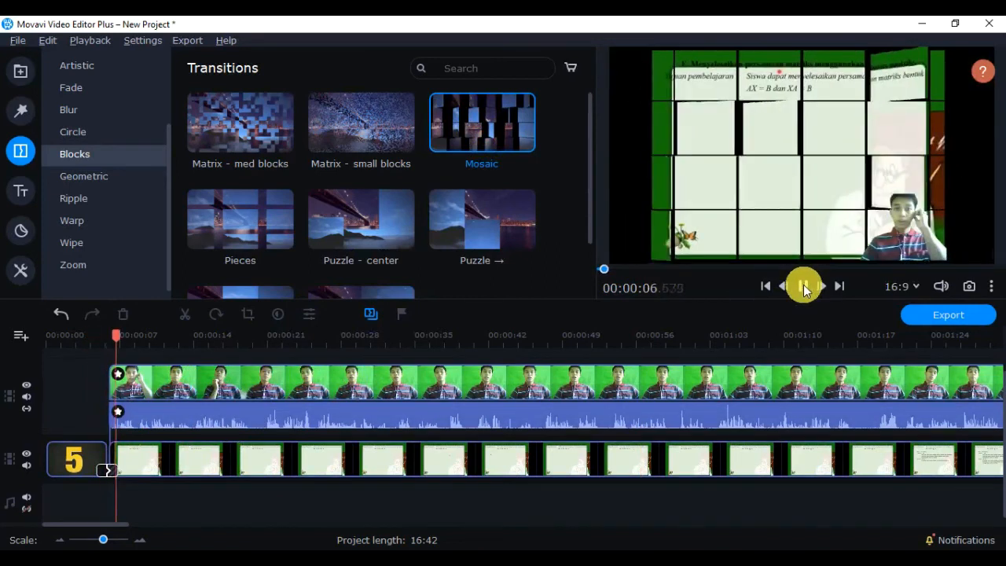
click(802, 286)
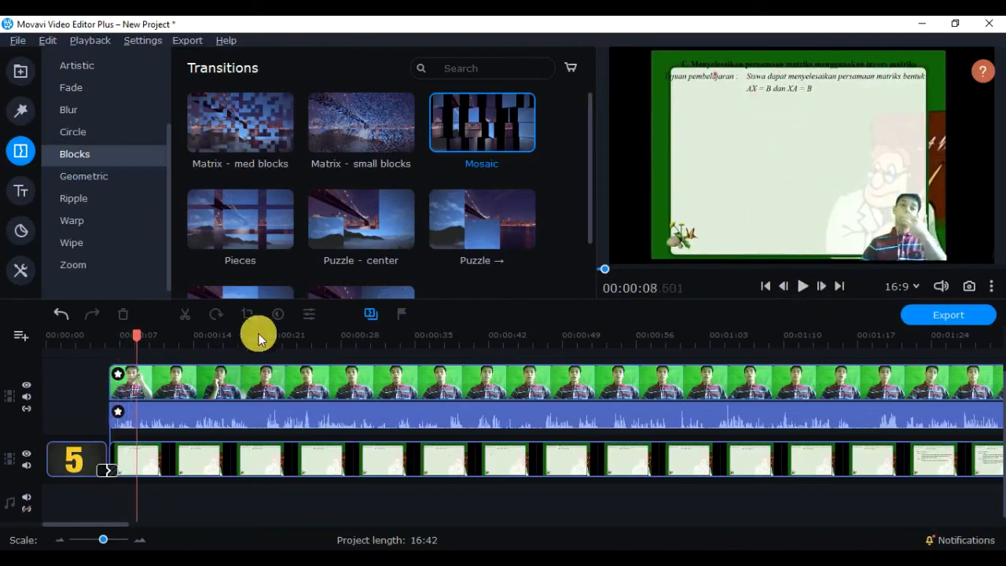
- Split the slide clip on the main track at 00:00:58.170
click(641, 452)
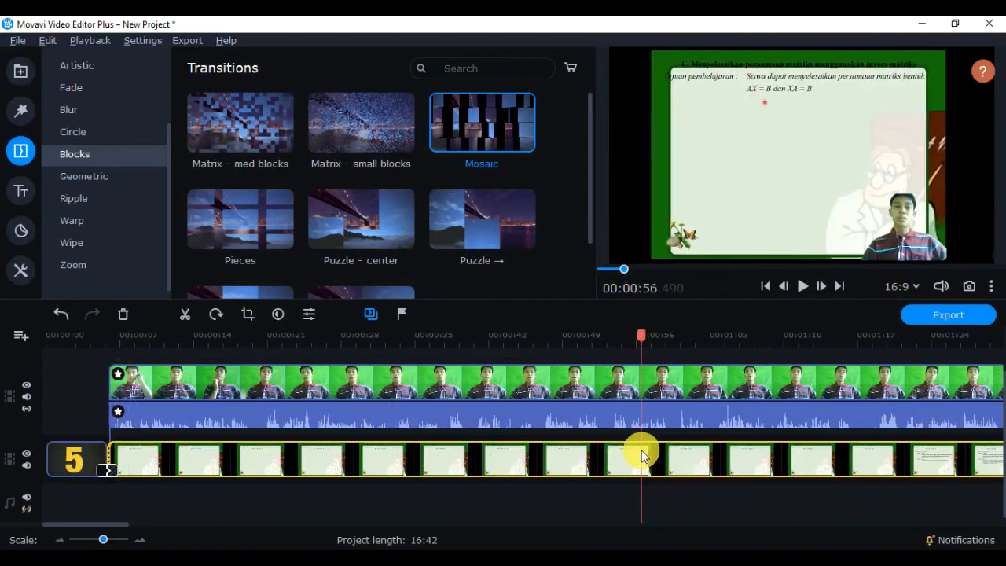
click(657, 458)
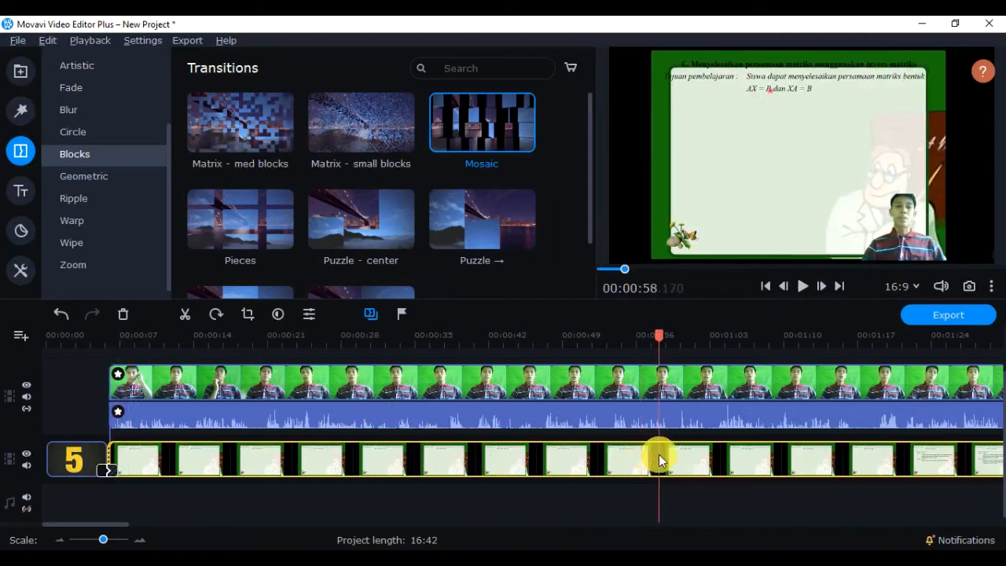
click(175, 316)
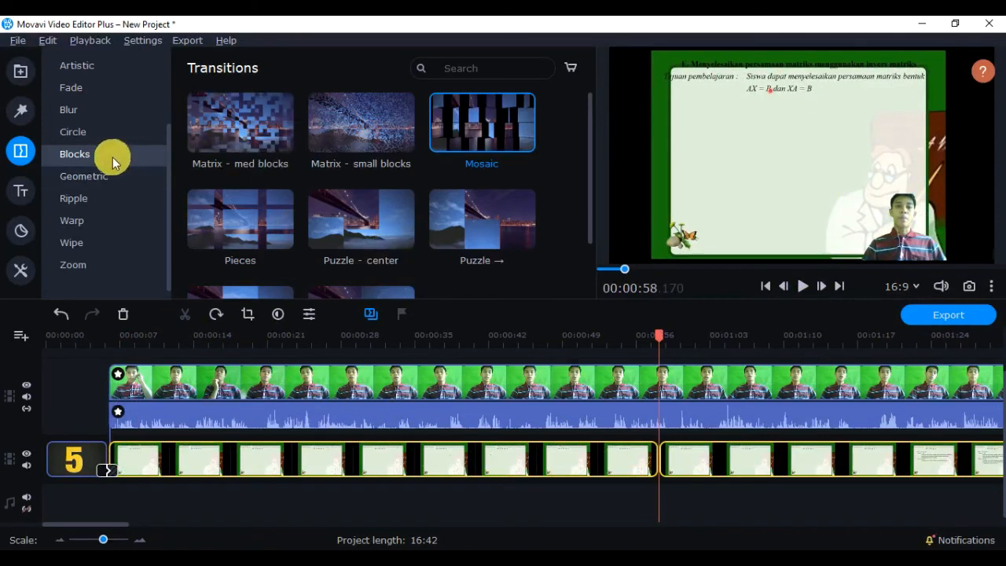
- Look through the Circle, Blur, Blocks and Geometric transitions and preview the vertical Barn door
click(95, 135)
click(98, 111)
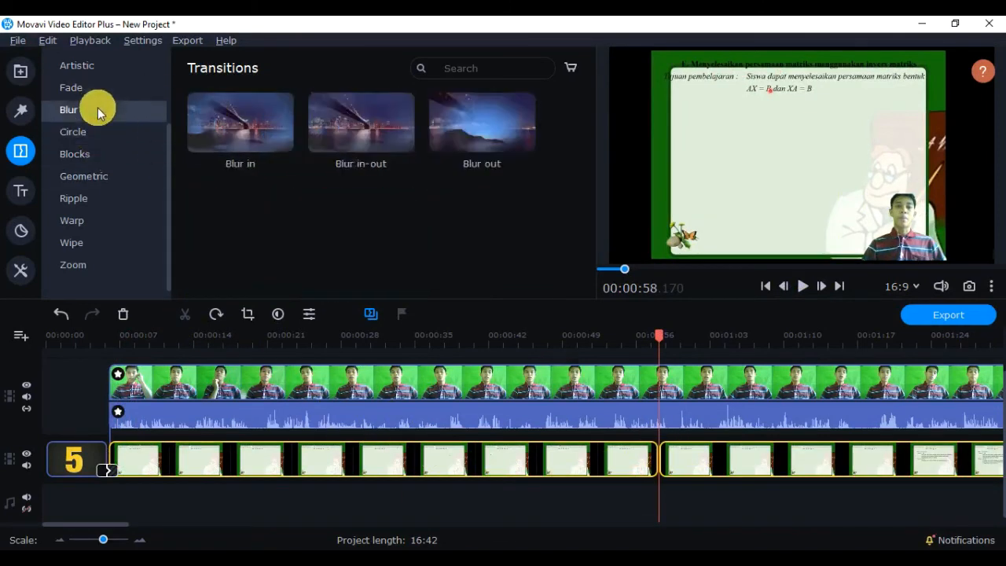
click(114, 129)
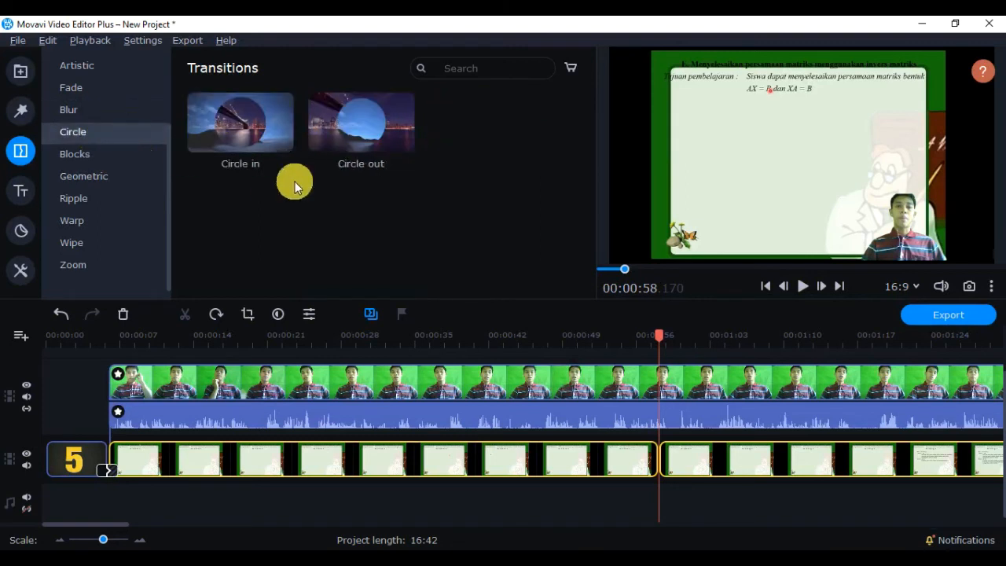
click(126, 155)
scroll(395, 209, down, 3)
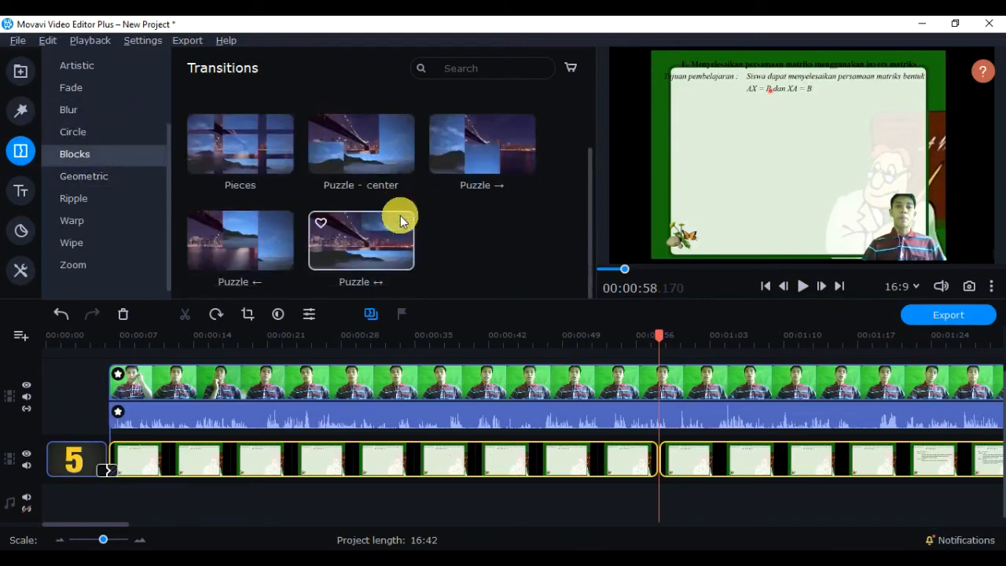
click(79, 180)
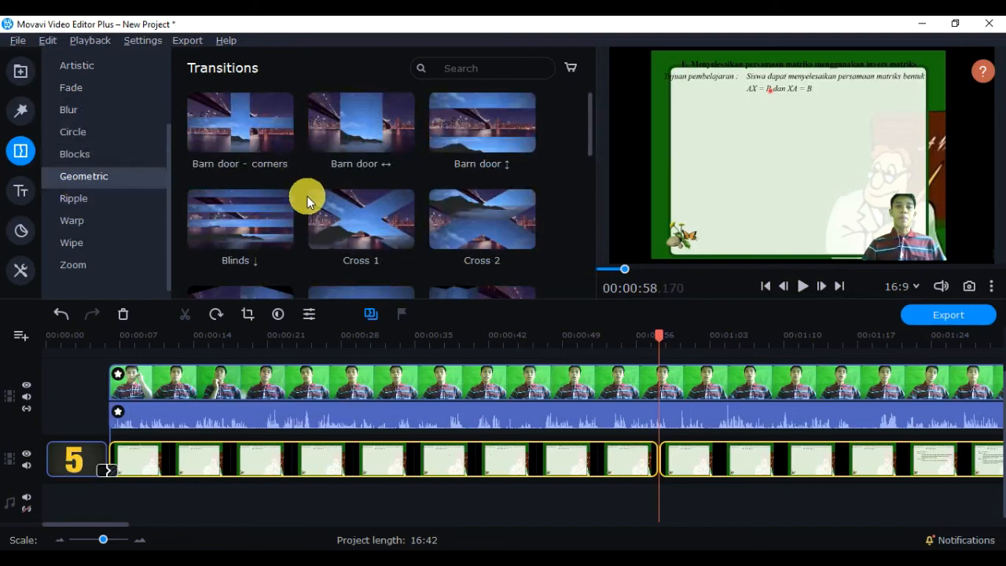
click(444, 158)
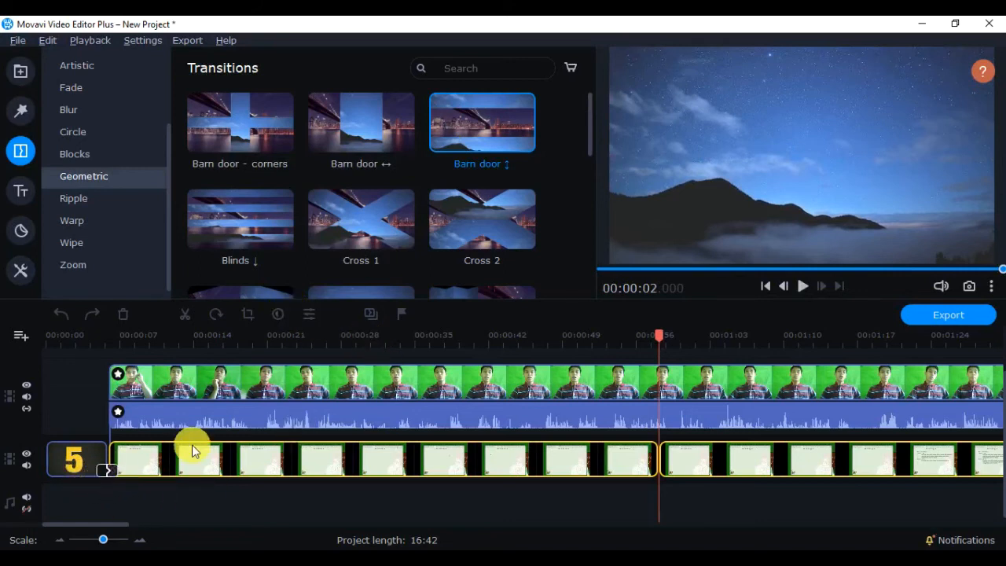
- Remove the Mosaic transition between the countdown clip and the slide clip
click(105, 469)
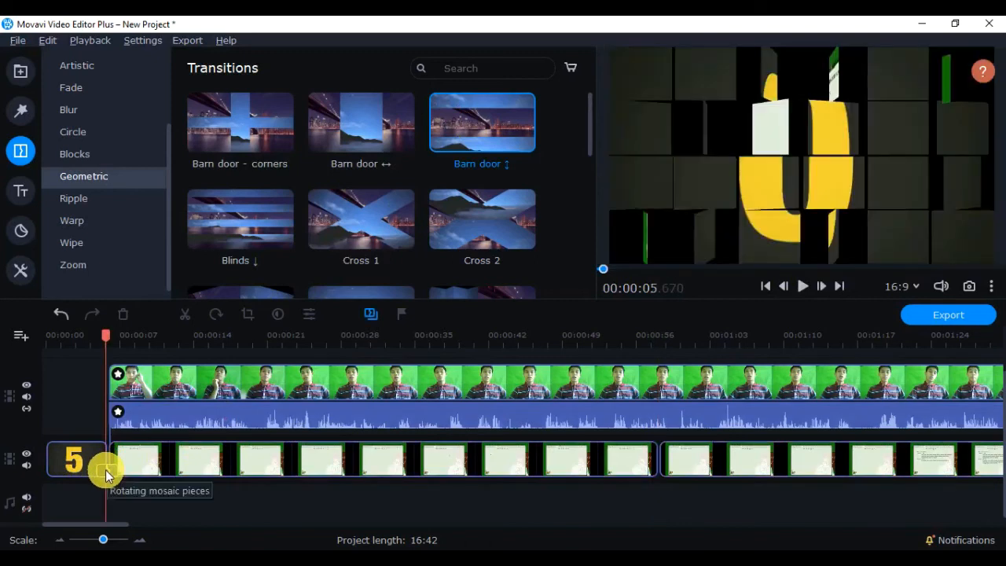
right_click(105, 470)
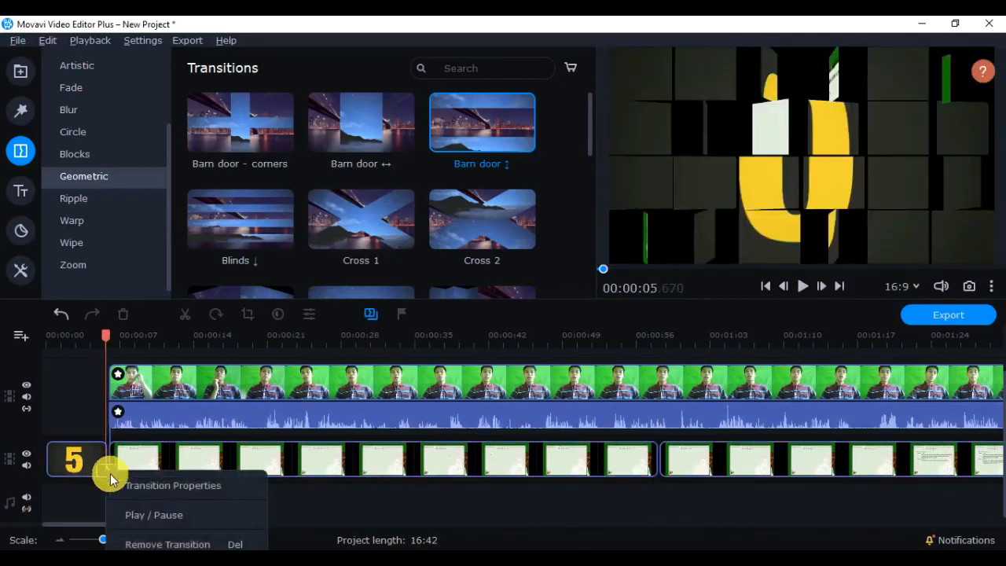
click(187, 544)
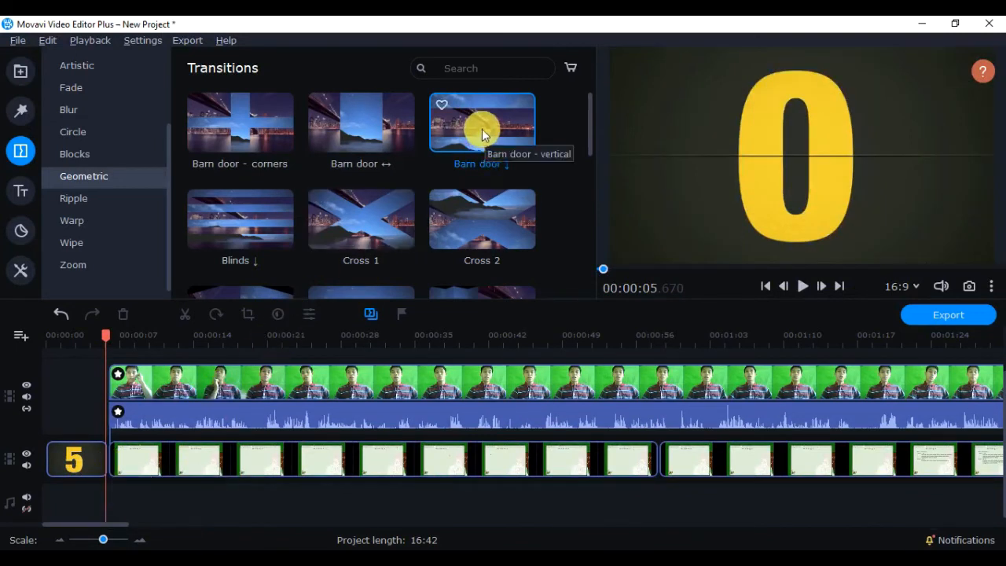
- Add the vertical Barn door transition between the countdown clip and the first slide clip and play it back
drag(481, 129, 92, 439)
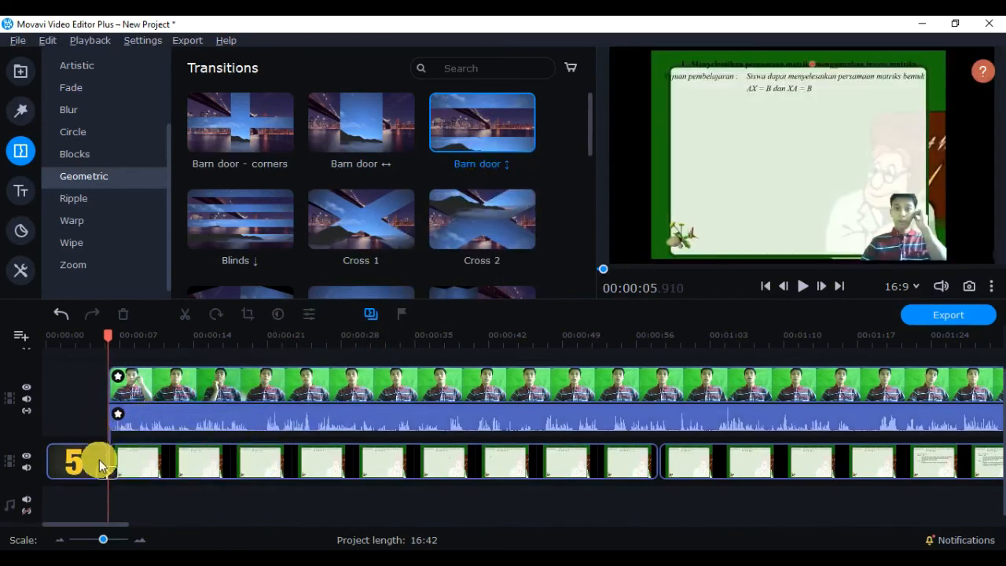
click(99, 460)
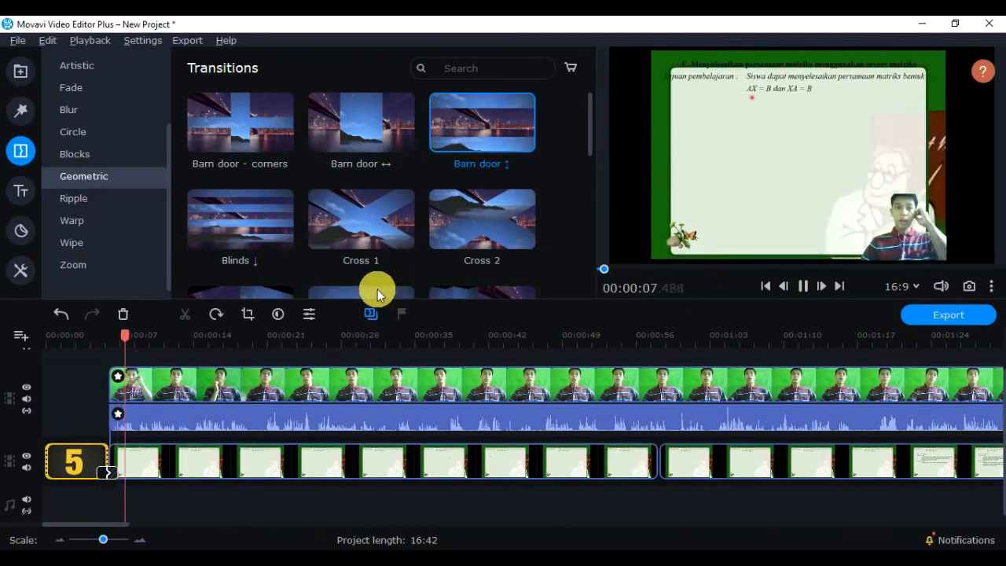
click(82, 336)
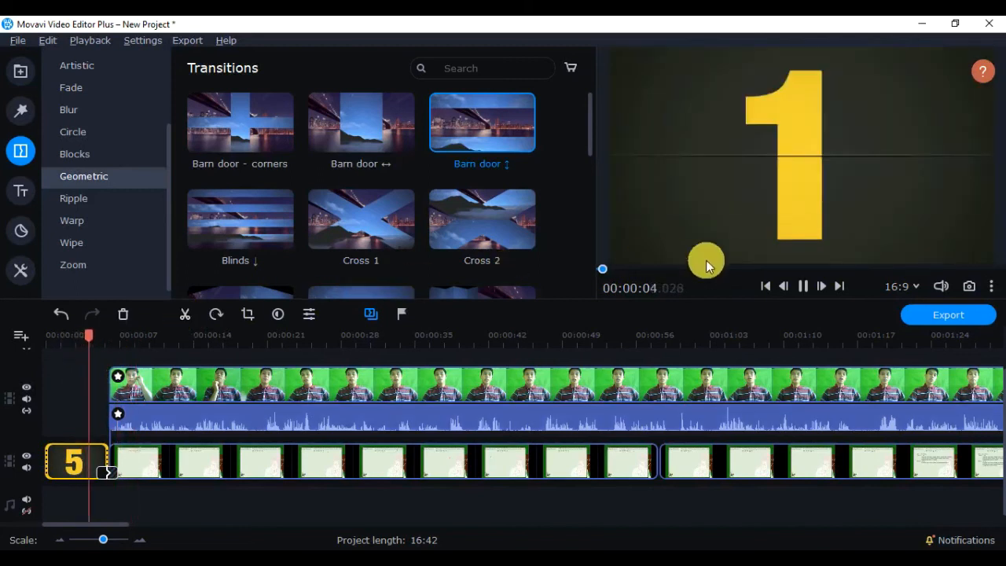
click(805, 285)
- Add the diagonal Twist ↘ transition from the Warp category between the two slide clip parts and play it back
click(663, 456)
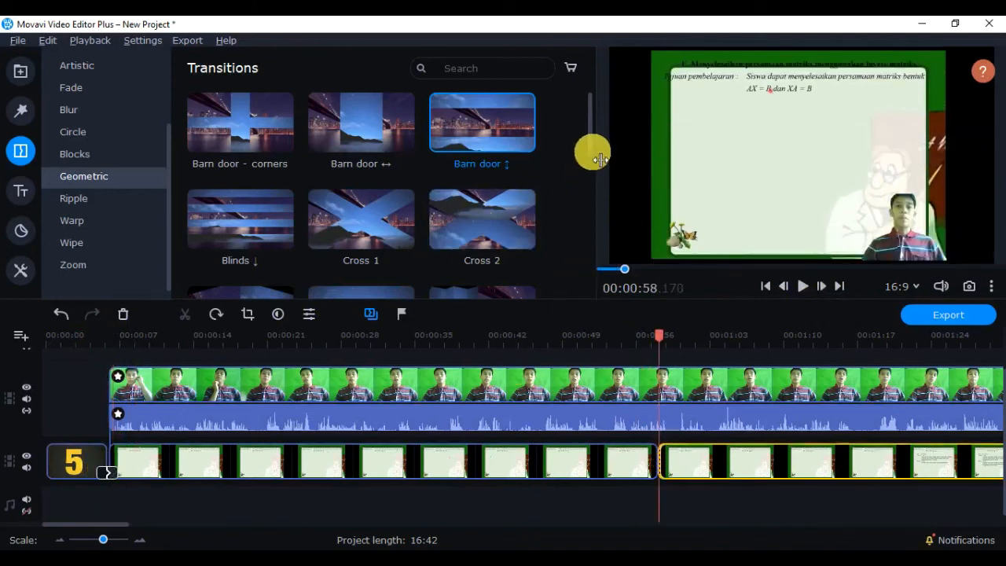
drag(588, 141, 606, 311)
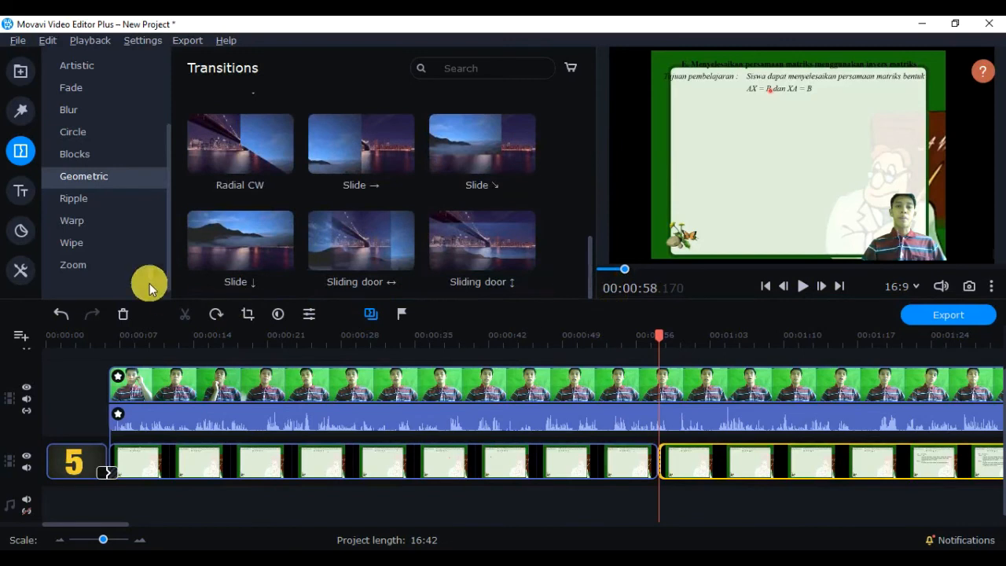
click(126, 206)
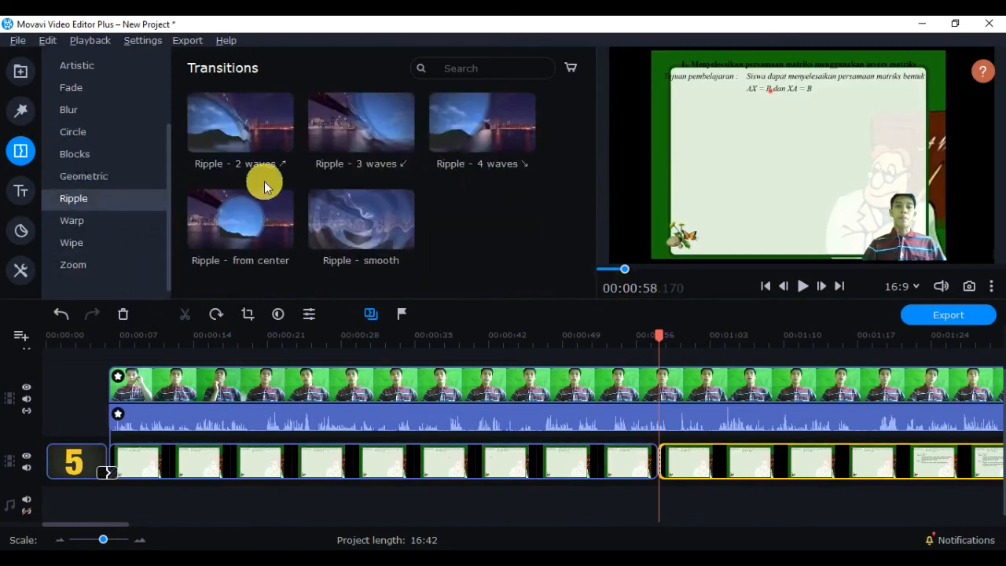
click(74, 222)
scroll(307, 176, down, 1)
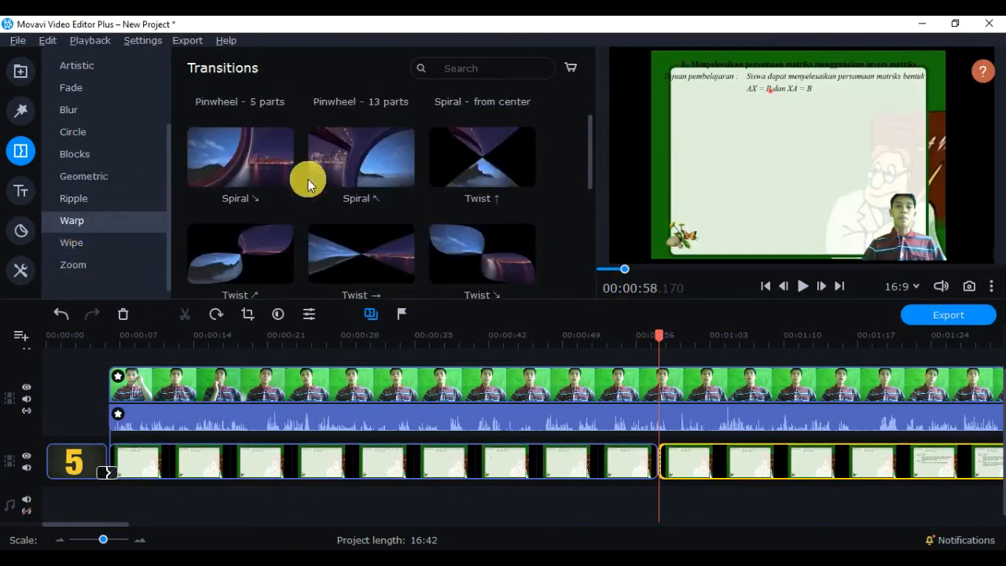
click(466, 238)
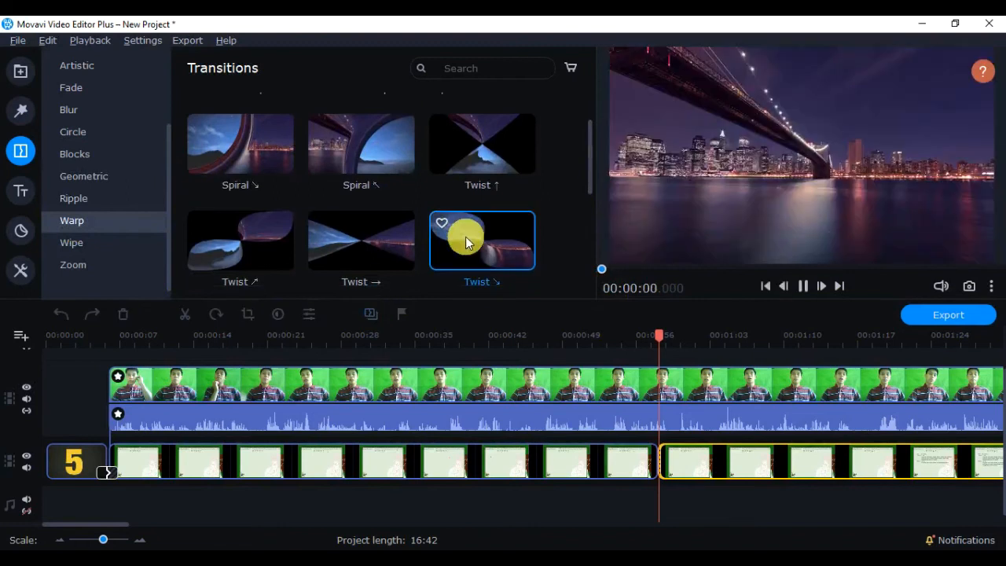
drag(465, 237, 651, 457)
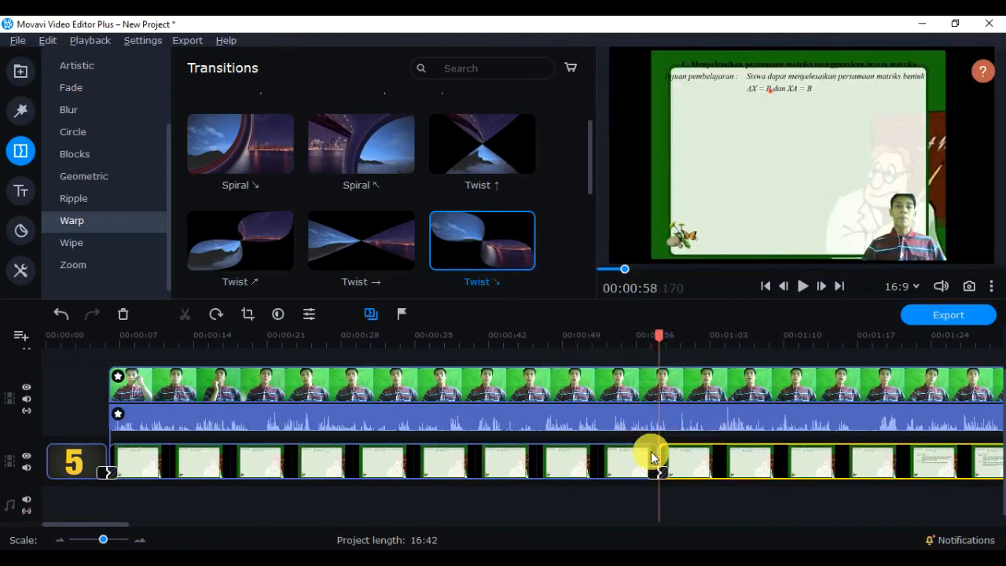
click(623, 336)
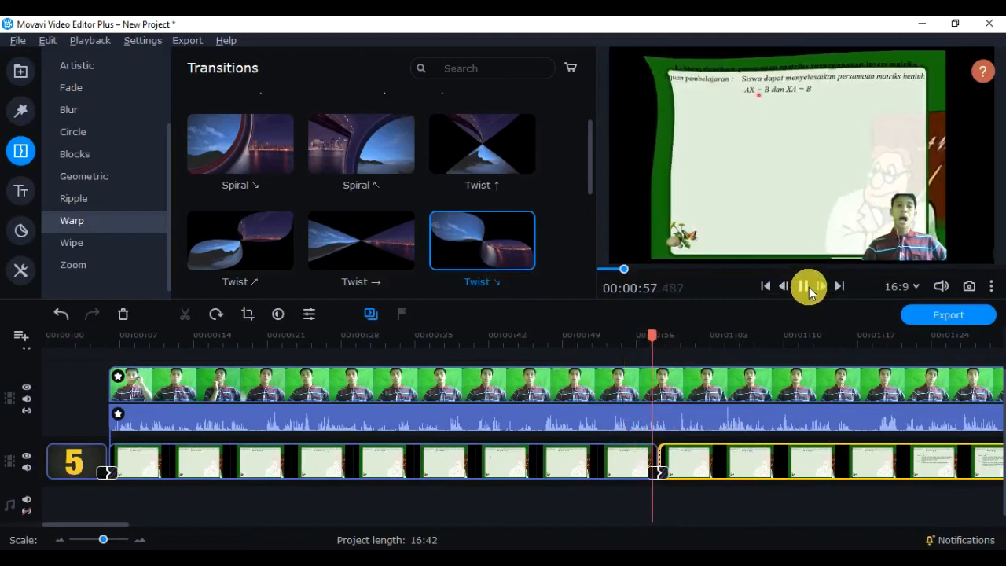
- Stop the playback and look through the transitions in the Zoom category
click(808, 286)
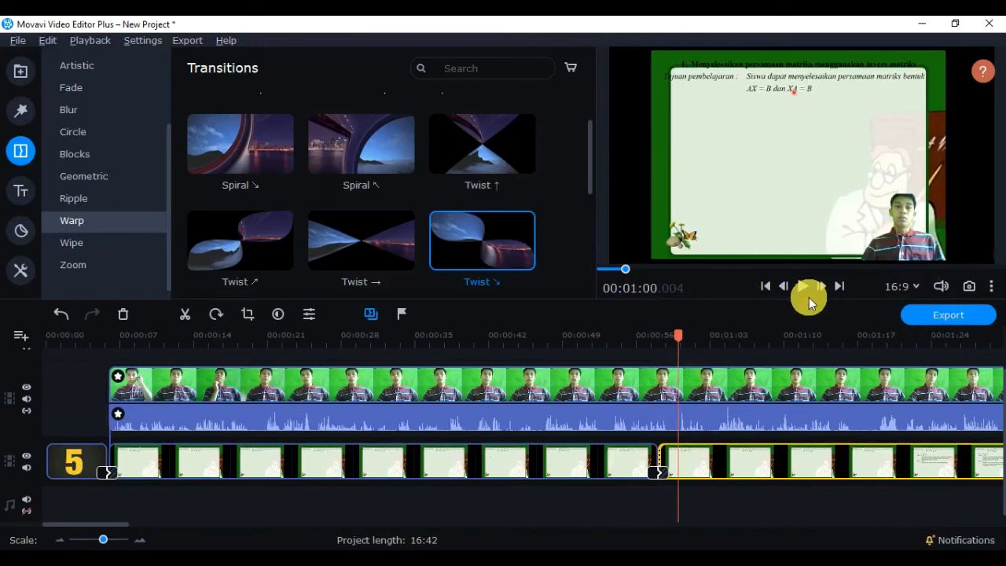
click(660, 373)
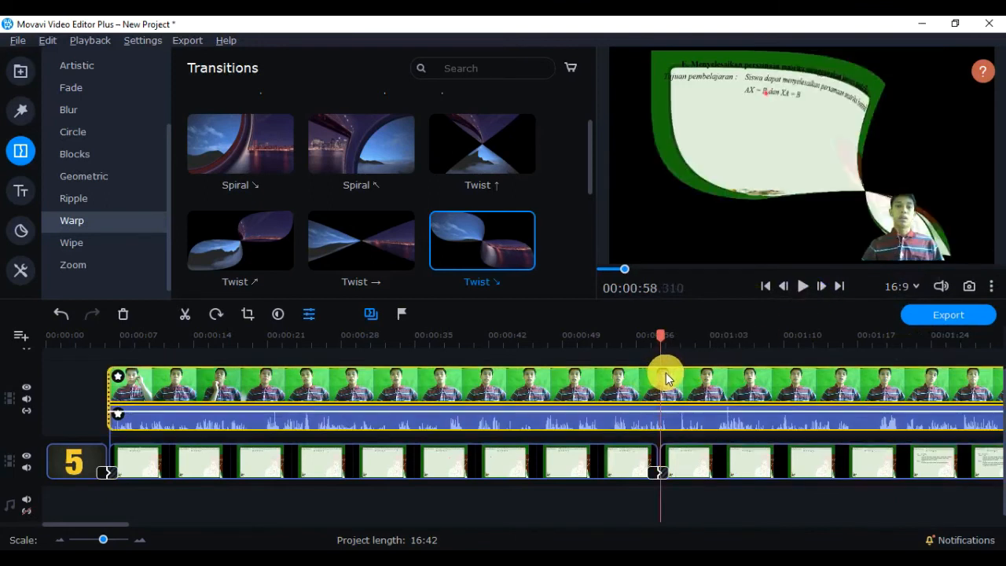
click(123, 268)
scroll(430, 220, down, 2)
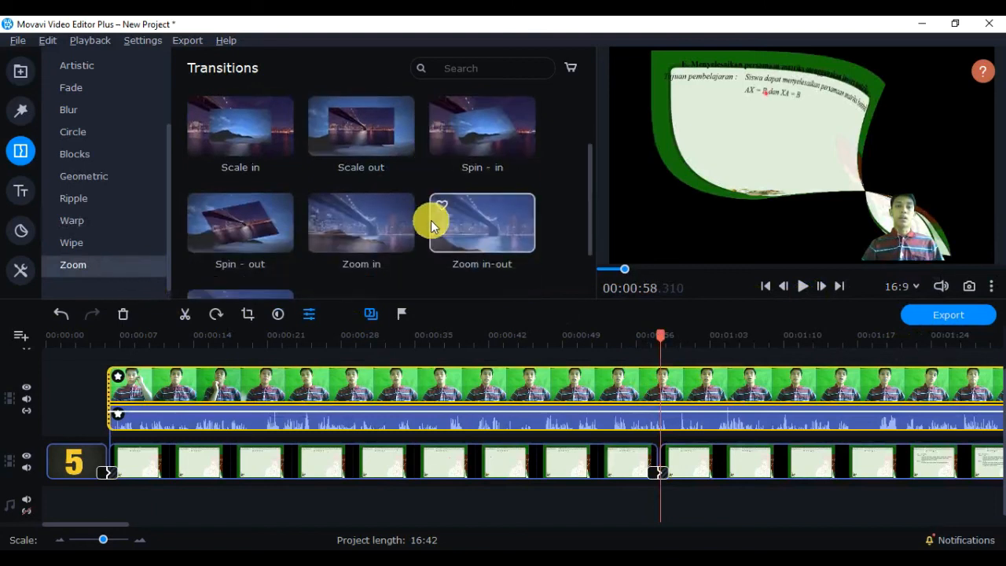
- Browse the Artistic titles and preview the Clean circle and Breaking news titles
click(19, 188)
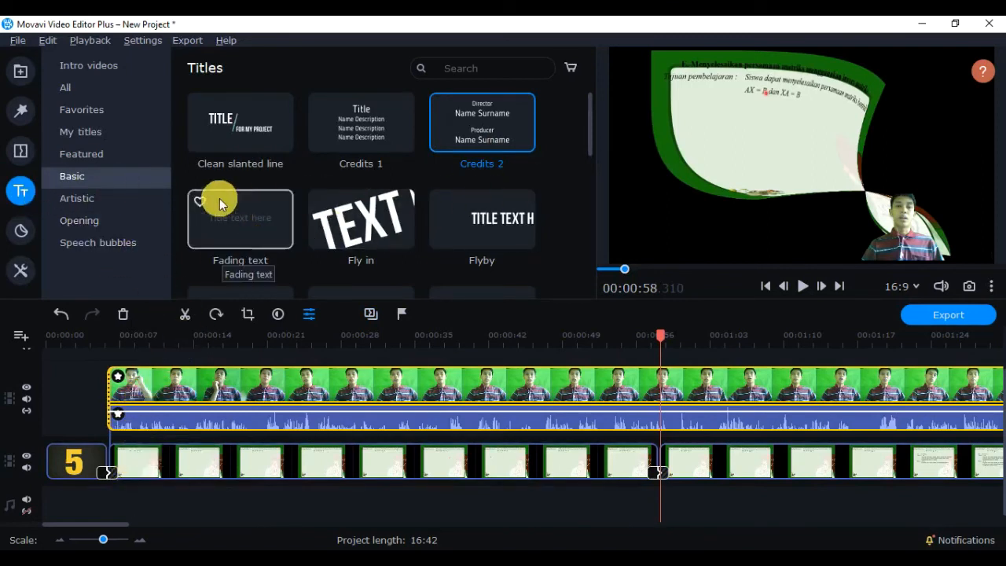
click(118, 198)
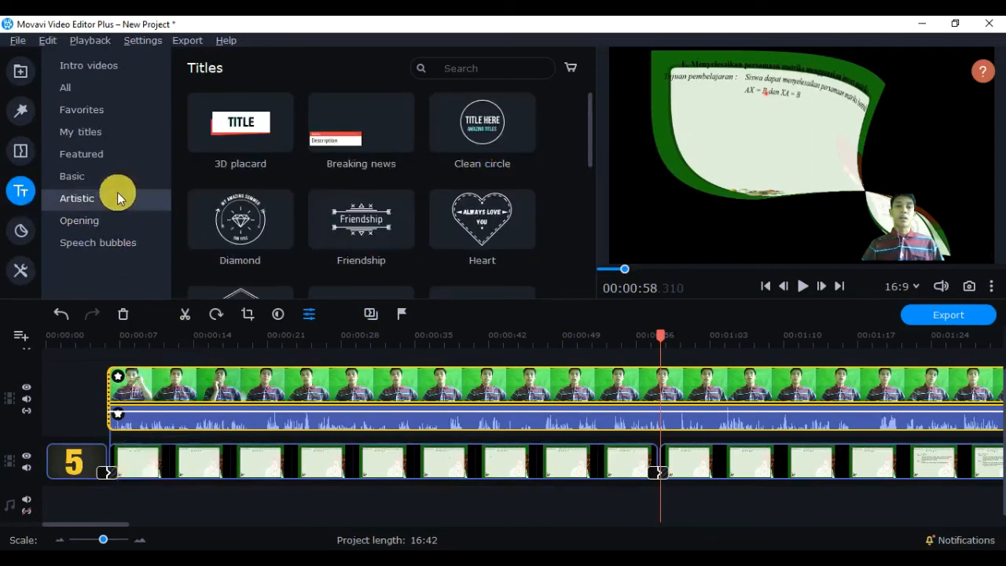
click(499, 133)
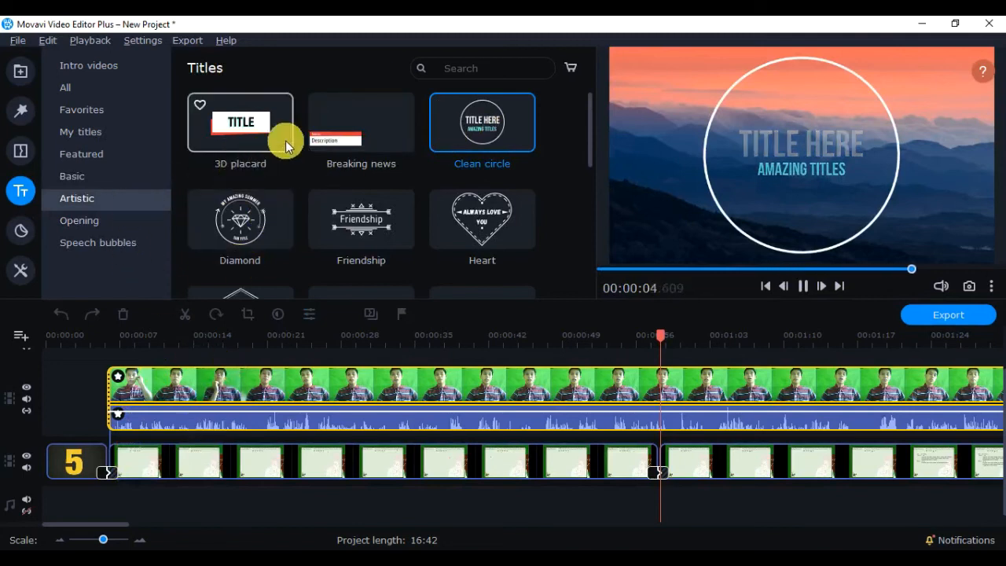
click(348, 130)
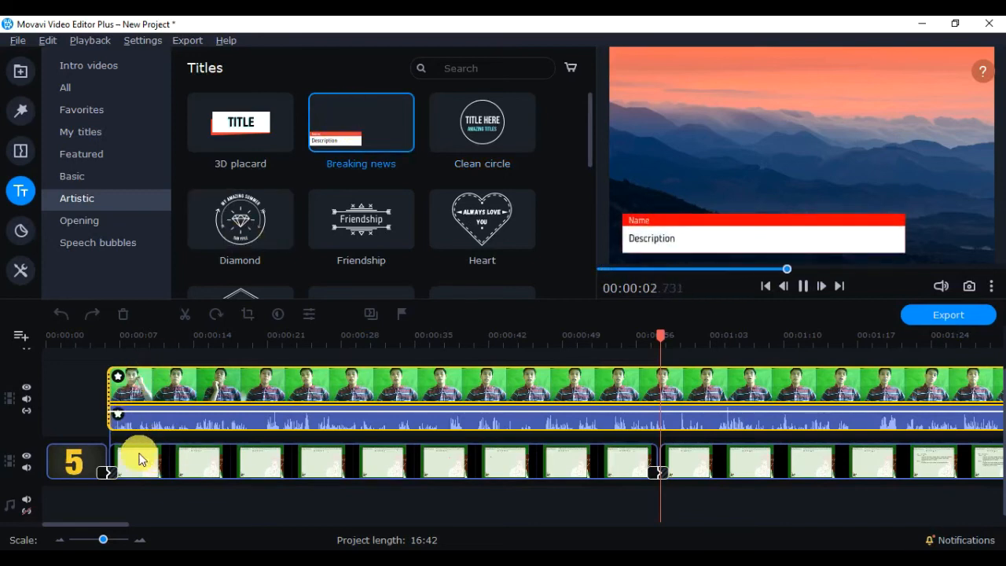
- Add the Breaking news title to the titles track above the presenter clip, starting at about 7 seconds
drag(385, 120, 135, 360)
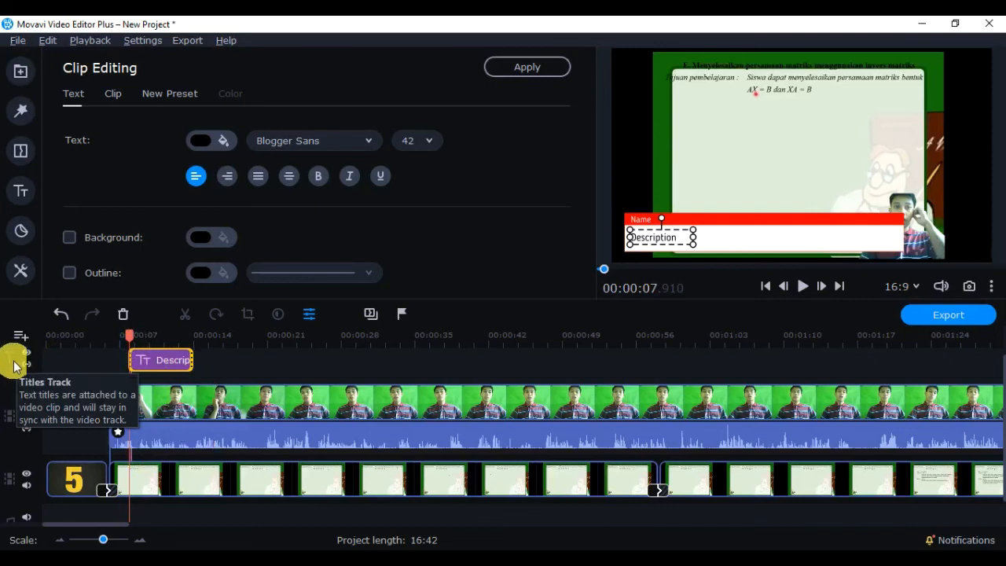
click(155, 361)
click(157, 358)
- Replace the Description placeholder in the Breaking news title with the presenter's full name, capitalizing the surname
double_click(663, 241)
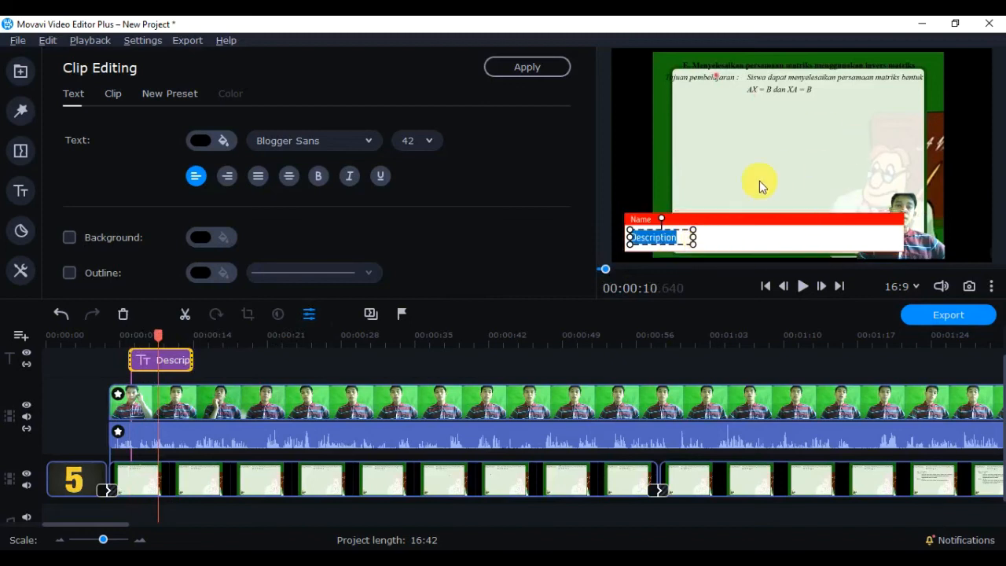
key(BackSpace)
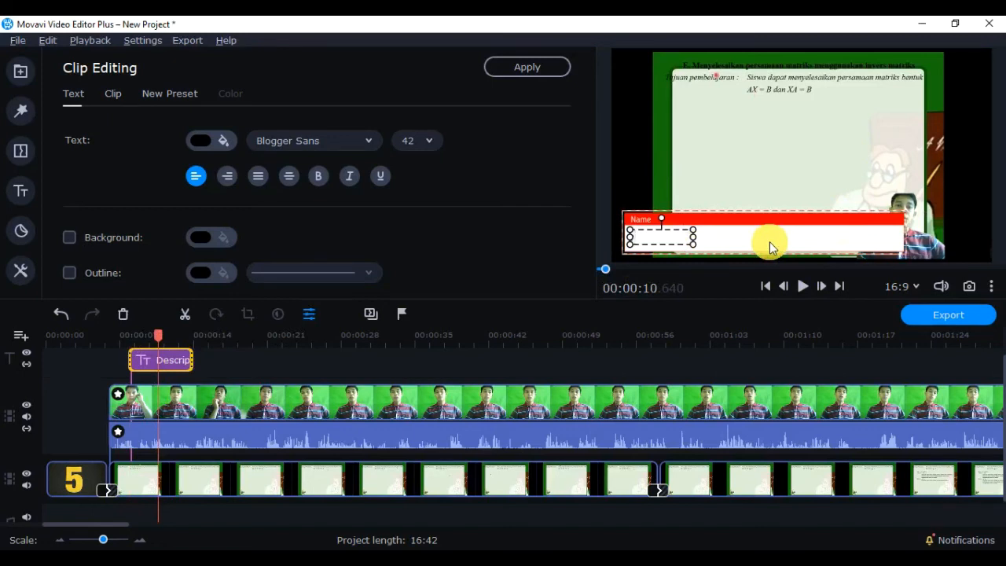
text(Ricky efendi)
key(Left)
key(Left)
key(Left)
key(Left)
key(Left)
key(Left)
text(E)
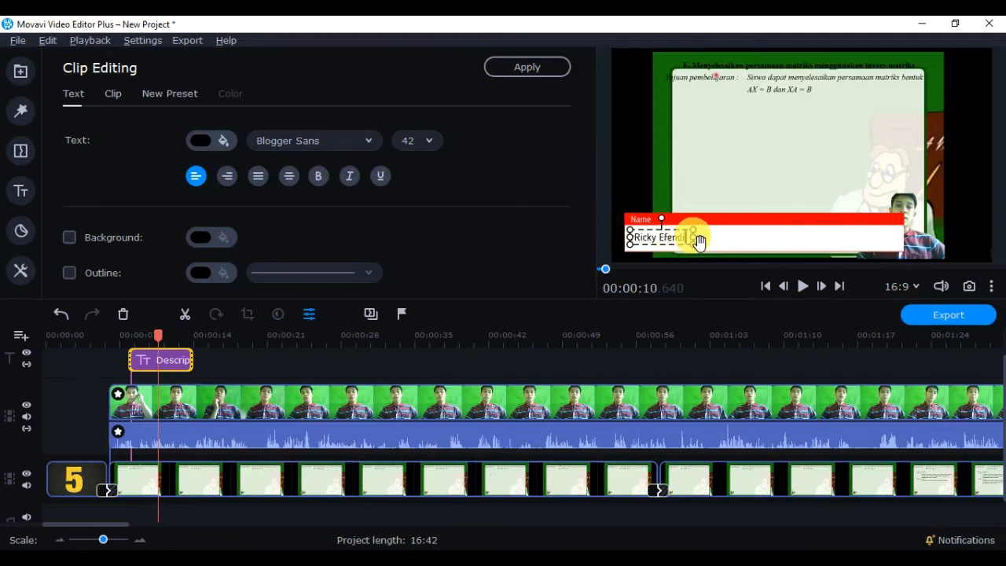
- Set the presenter's name in the title to the BERNIER Regular font at size 36
key(ctrl+shift+Left)
key(ctrl+shift+Left)
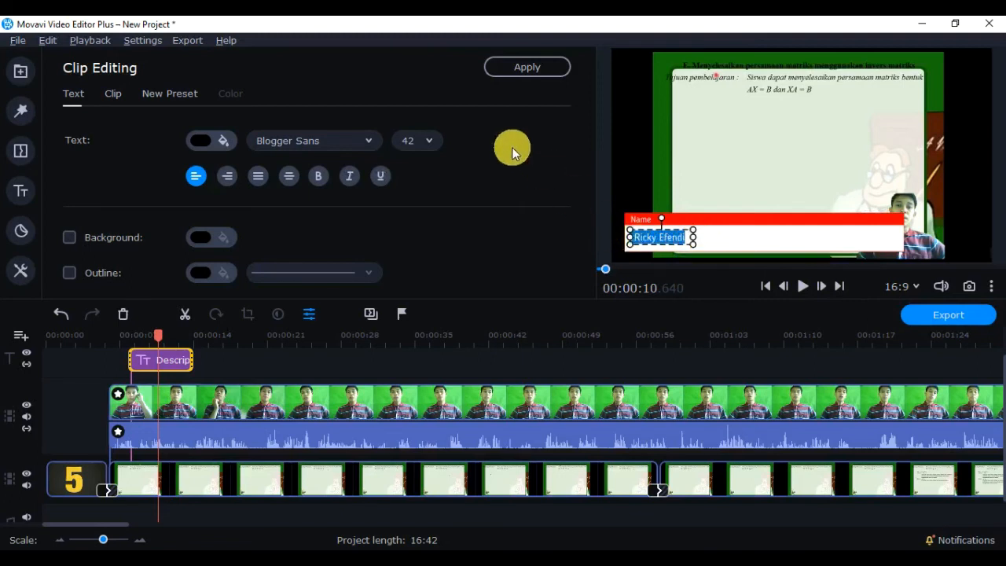
click(368, 140)
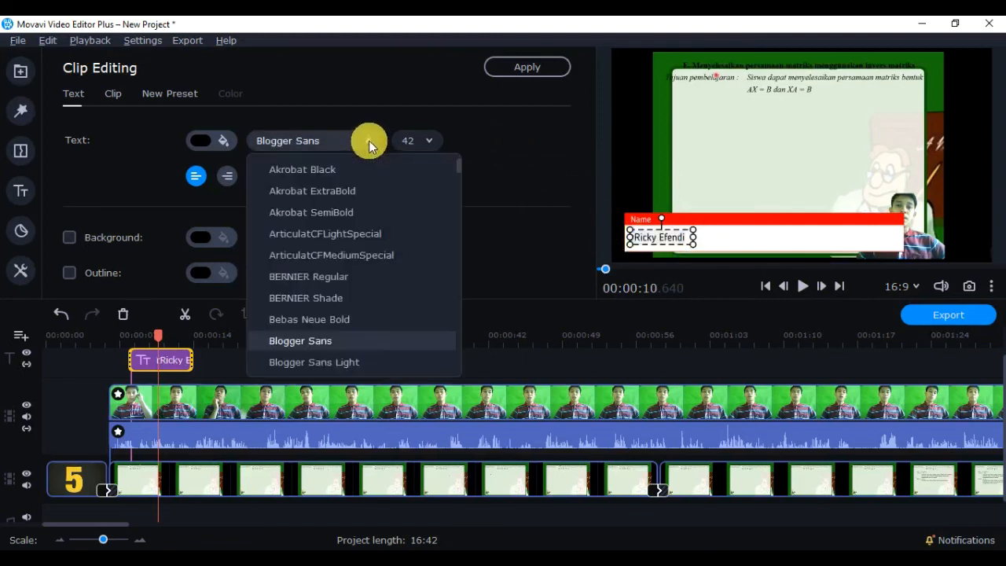
click(334, 277)
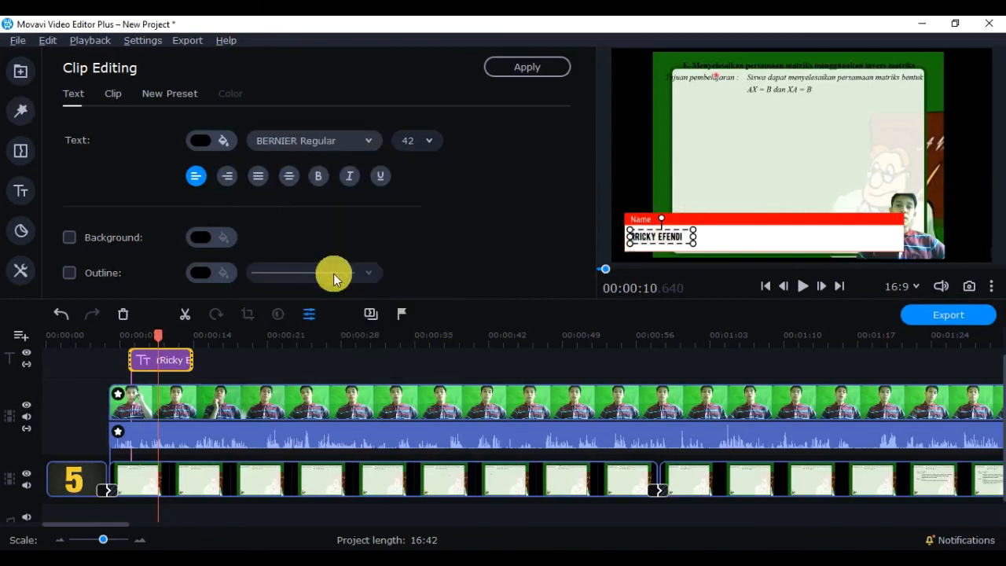
click(426, 141)
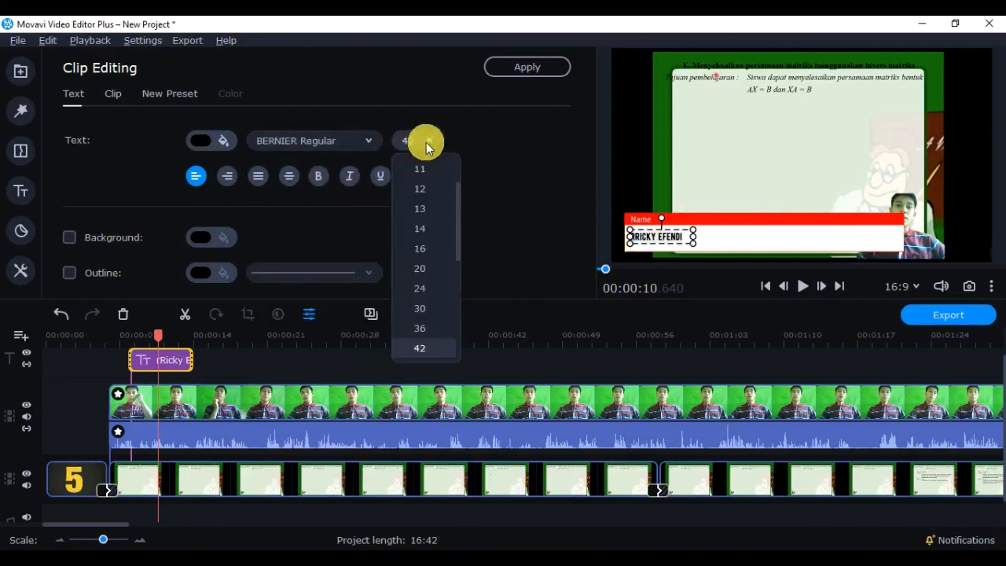
click(431, 326)
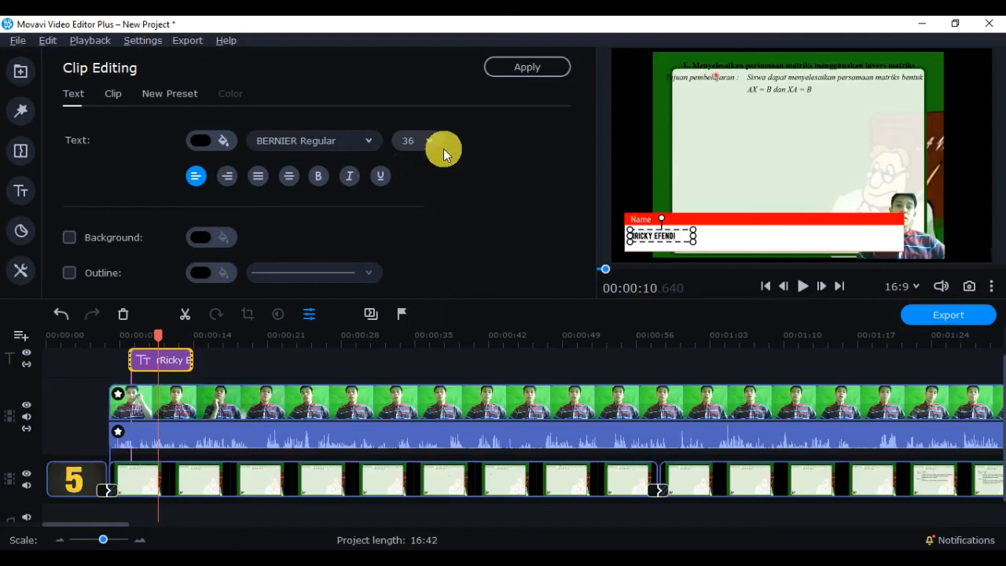
click(432, 139)
click(433, 330)
- Color the presenter's name in the title red (#ff0000)
click(203, 140)
click(213, 229)
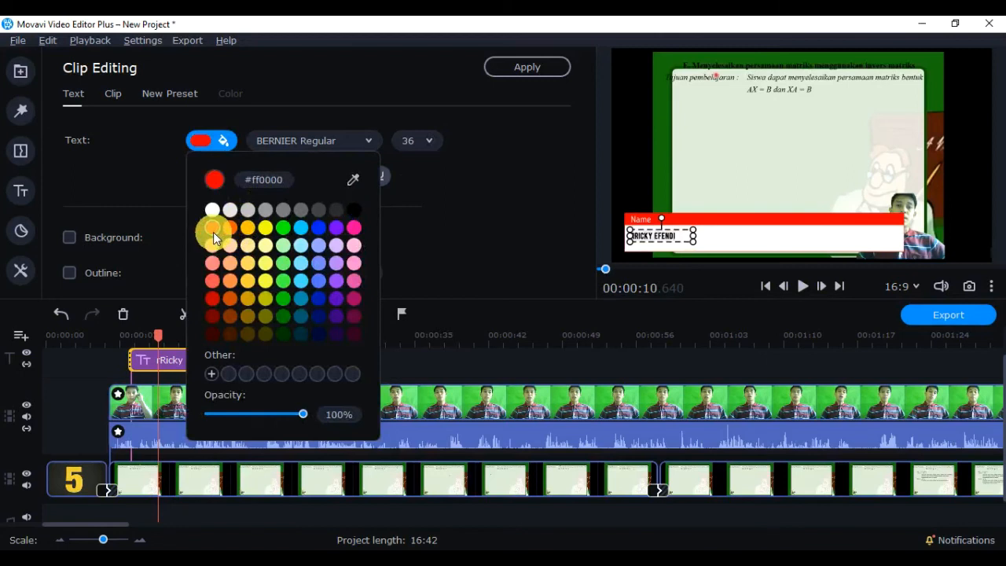
click(671, 240)
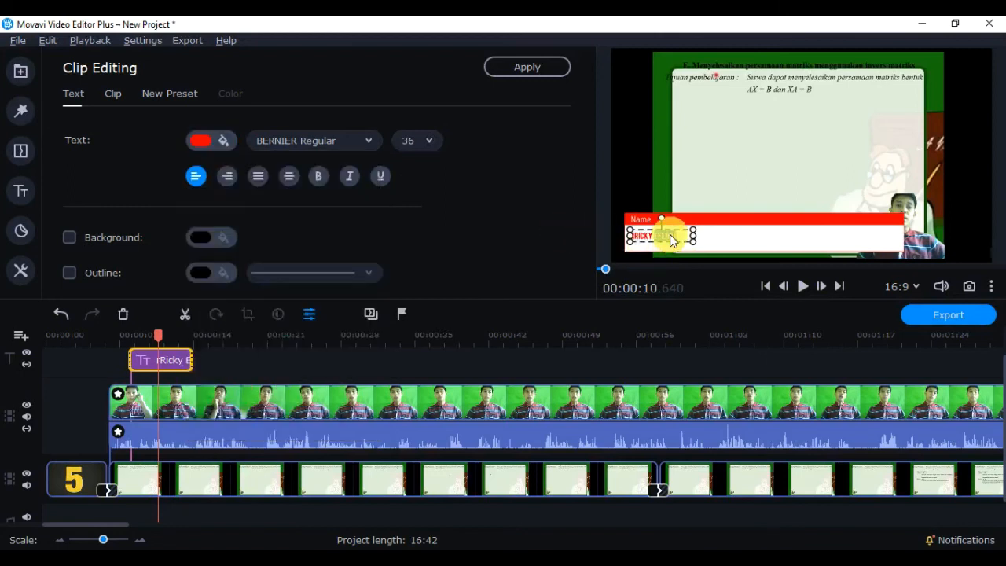
click(737, 230)
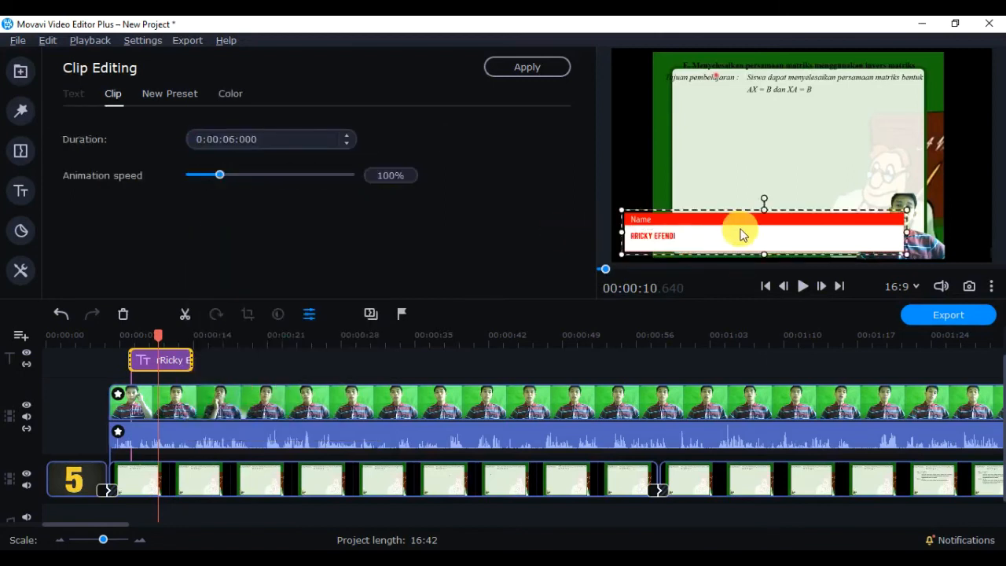
- Select the surname in the title and look over the text formatting options, including underline
double_click(666, 234)
double_click(665, 236)
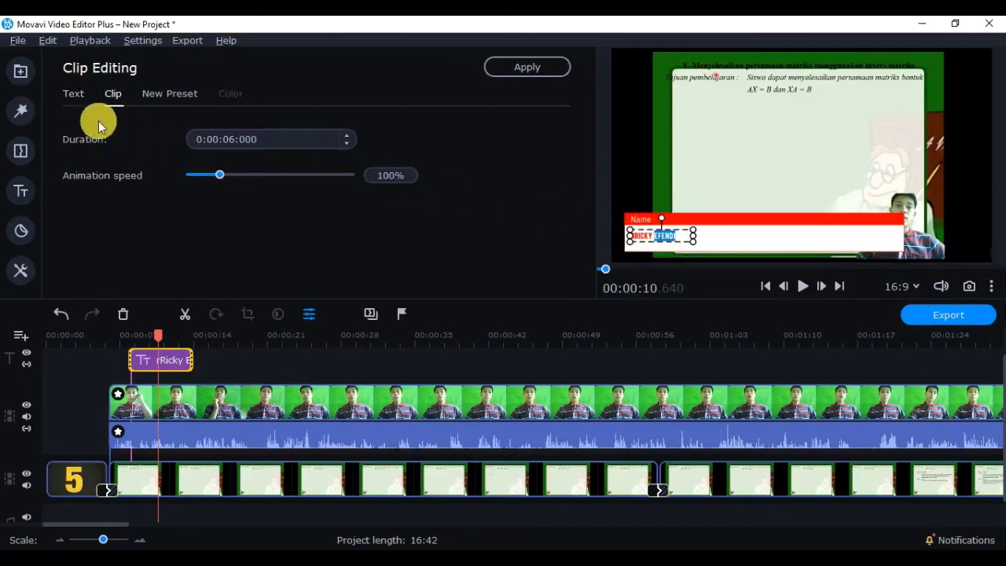
click(78, 99)
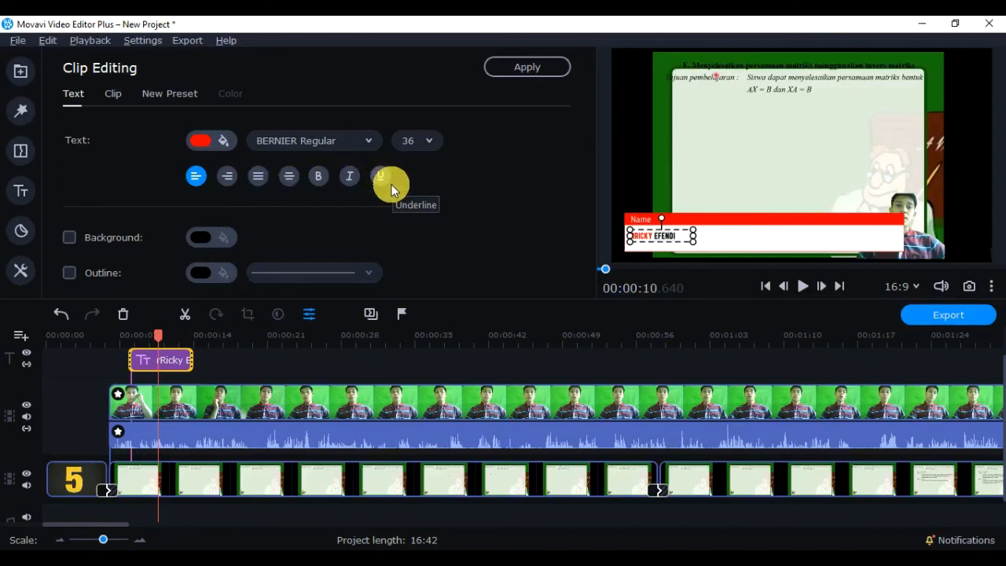
click(706, 232)
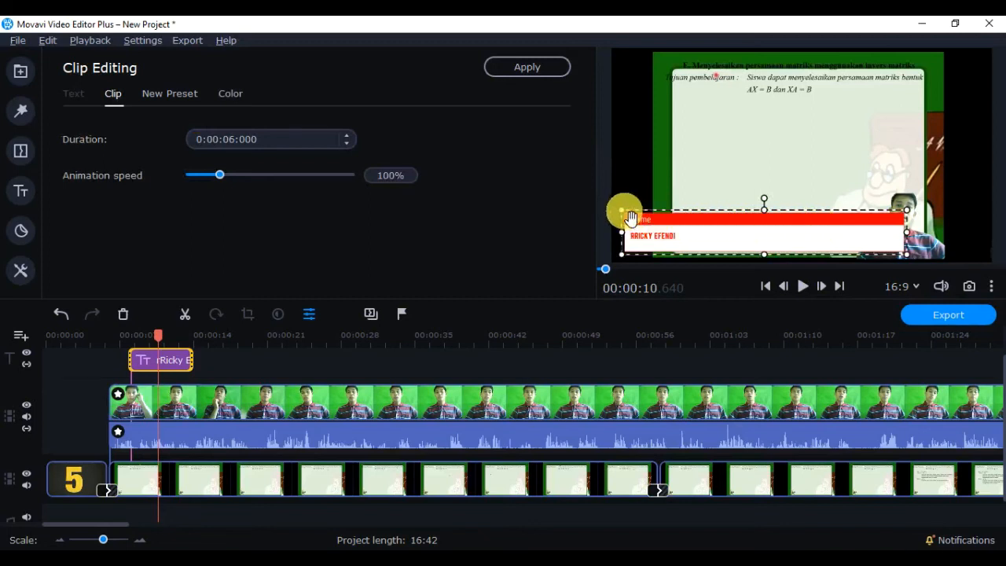
- Shrink the title's red and white banner and move the presenter's name onto it
drag(624, 214, 632, 226)
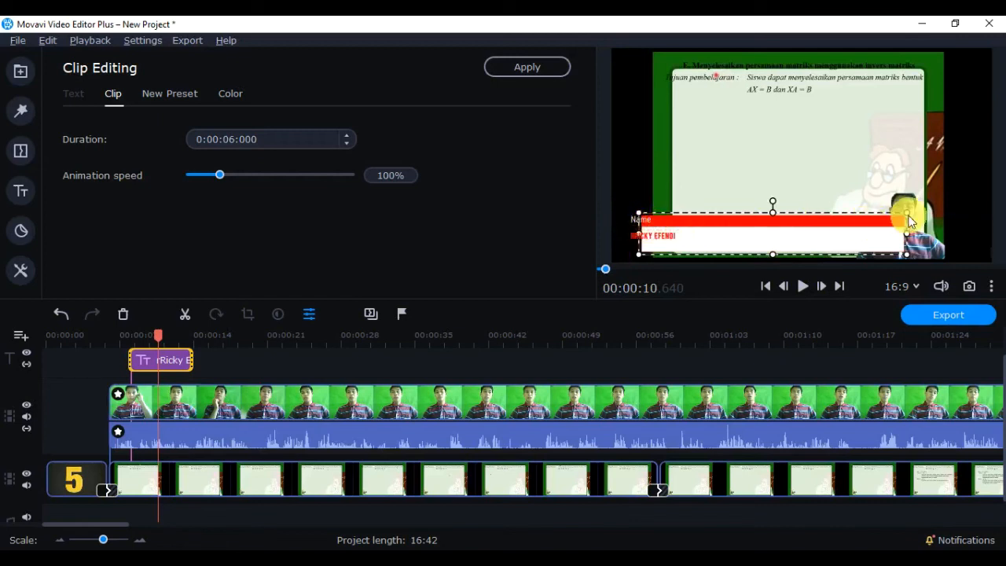
drag(916, 249, 760, 253)
drag(705, 225, 640, 217)
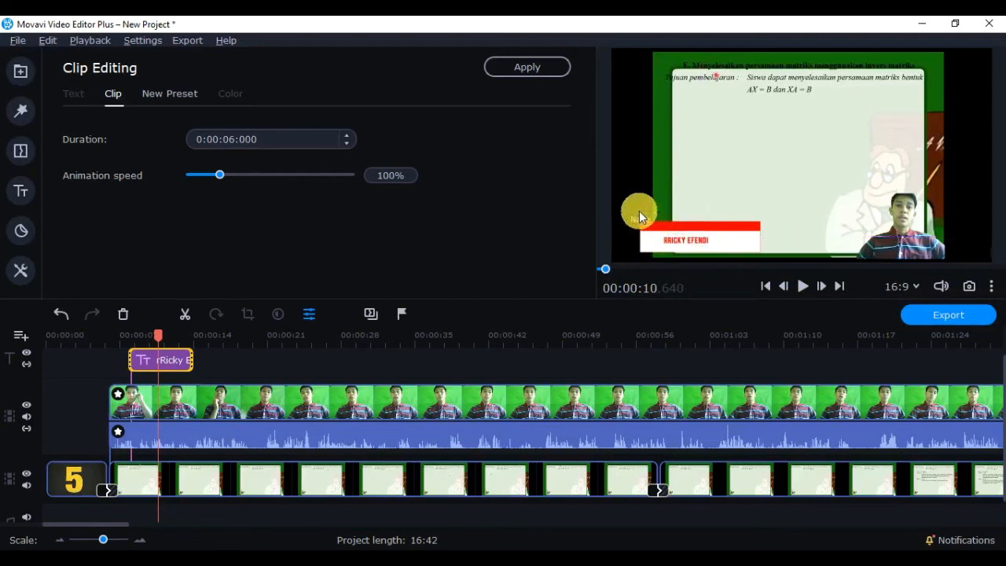
- Remove the Name placeholder from the title and shift the banner onto the slide's lower-left corner
click(642, 217)
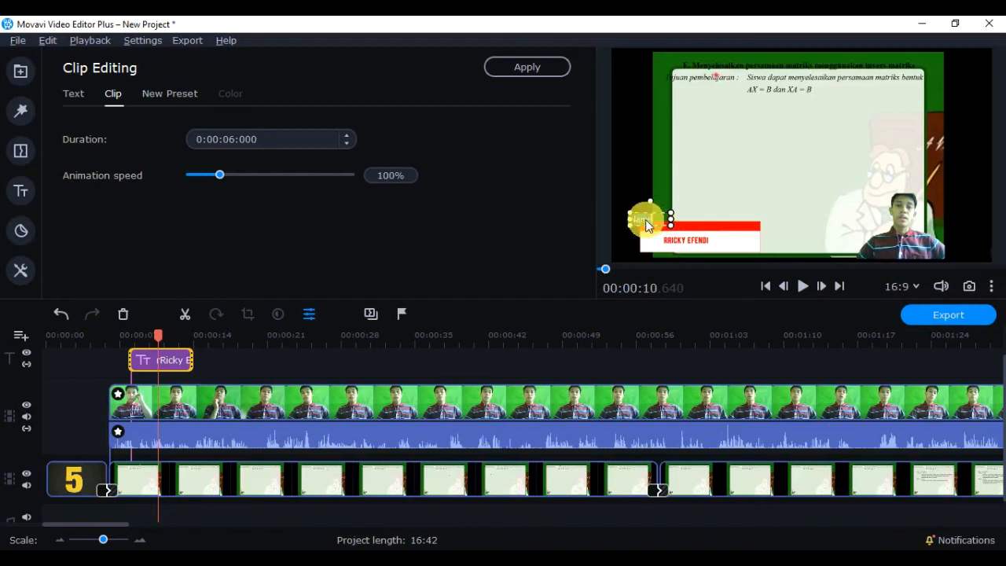
click(629, 199)
drag(725, 244, 776, 228)
- Center the presenter's name over the banner and narrow the banner to fit around it
double_click(702, 240)
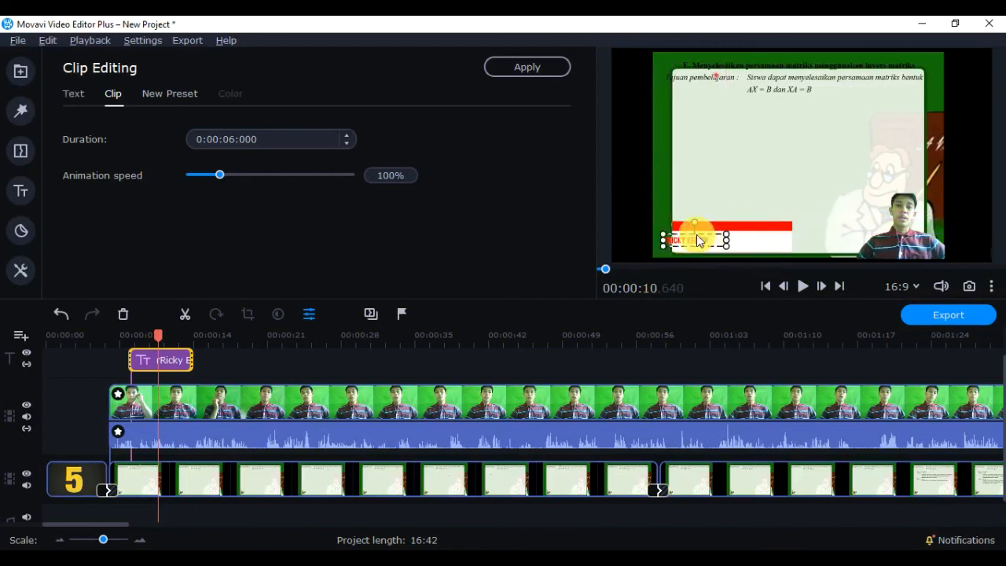
drag(707, 236, 769, 234)
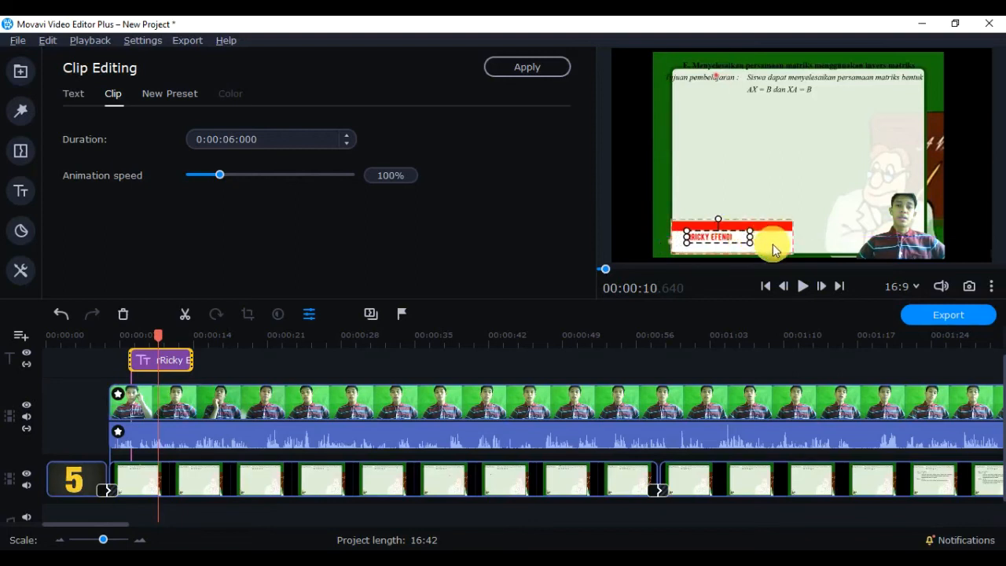
click(753, 244)
drag(794, 239, 710, 245)
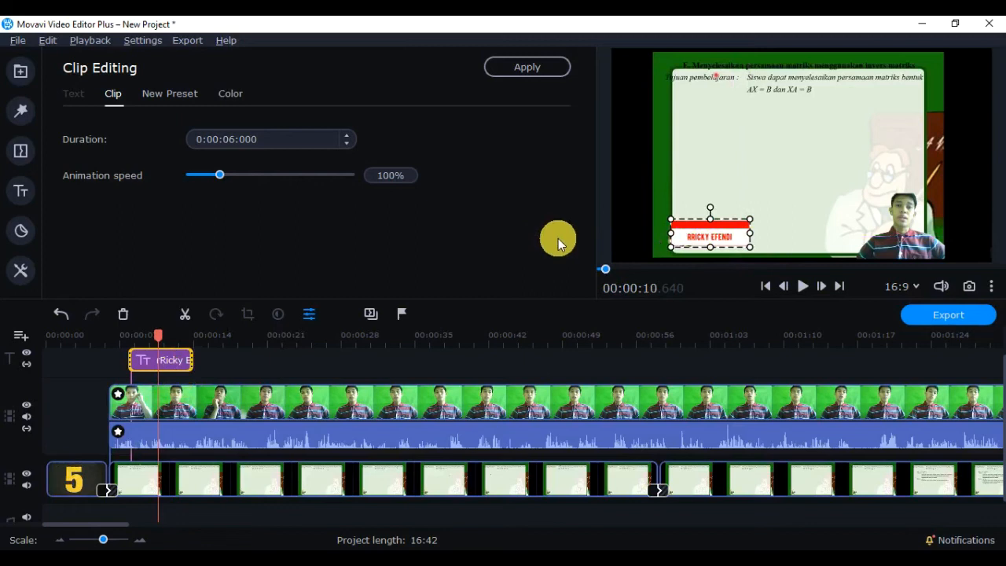
- Delete the extra letter at the start of the presenter's name in the title
click(697, 235)
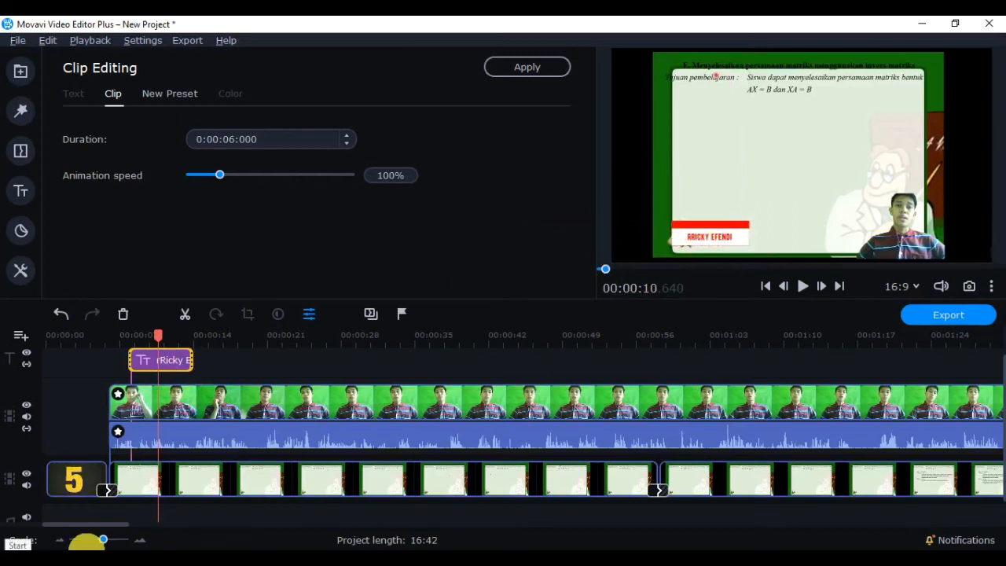
click(695, 236)
double_click(695, 240)
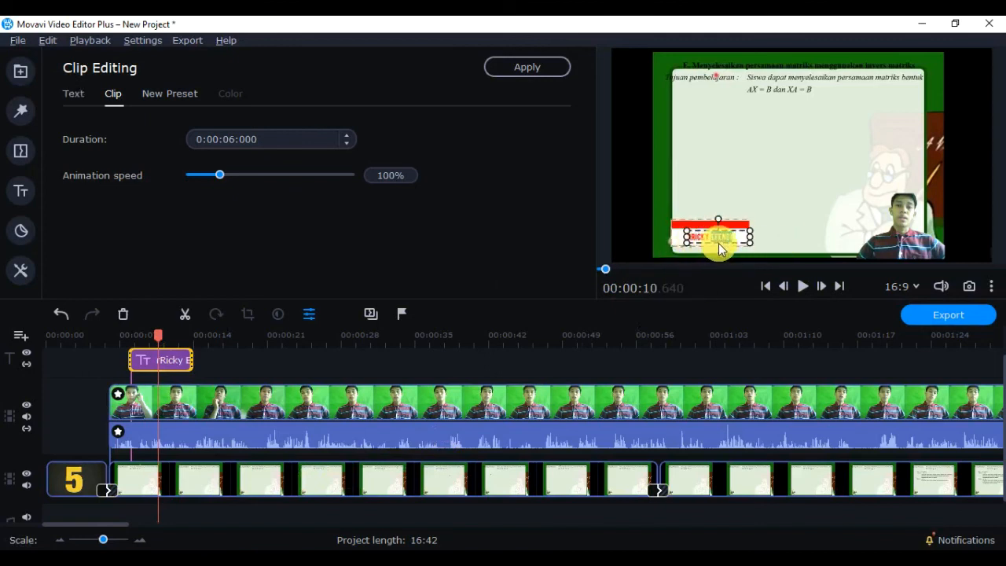
click(706, 242)
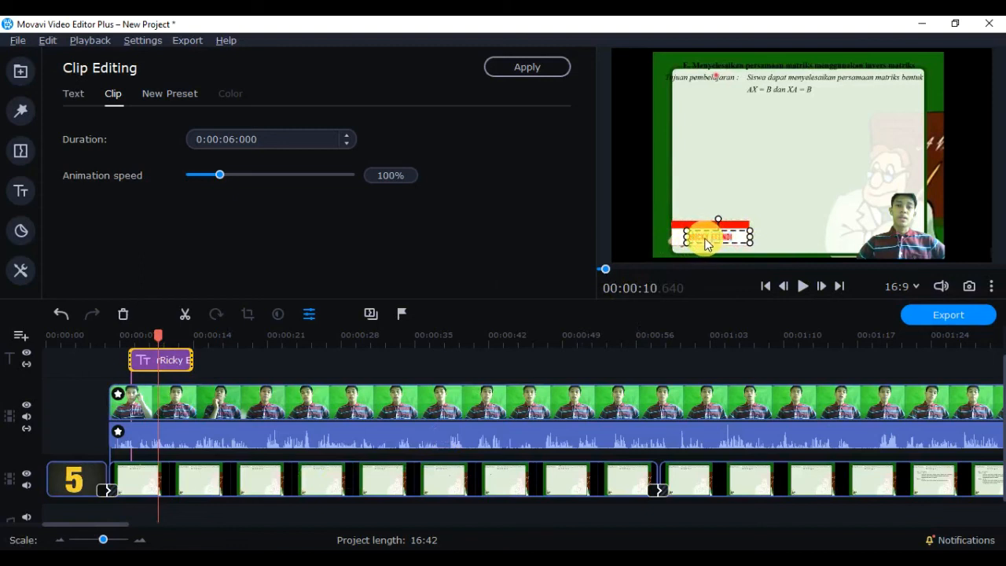
click(516, 361)
- Play the project from just before the title, at about 6 seconds, to check its animation
drag(153, 334, 108, 335)
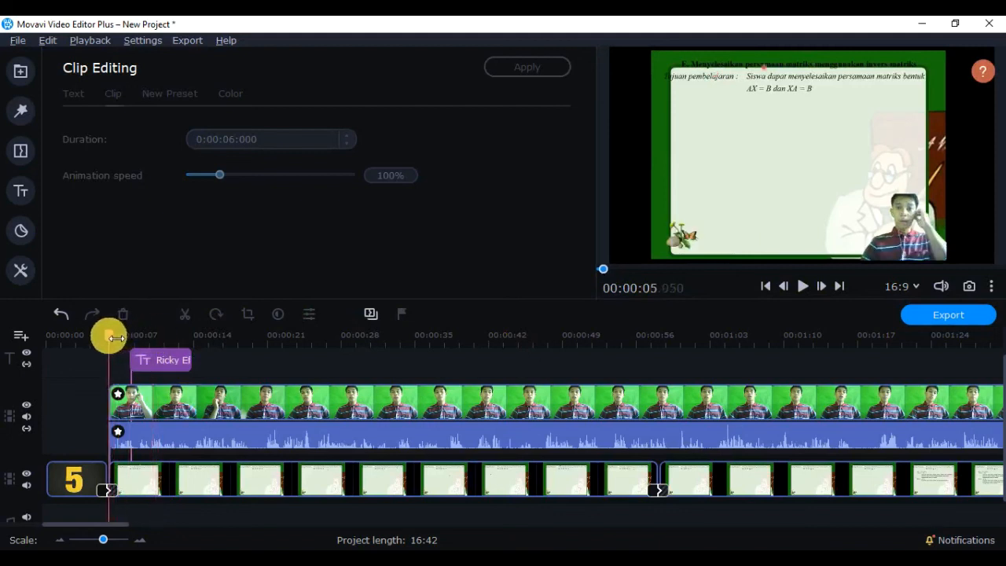
click(800, 285)
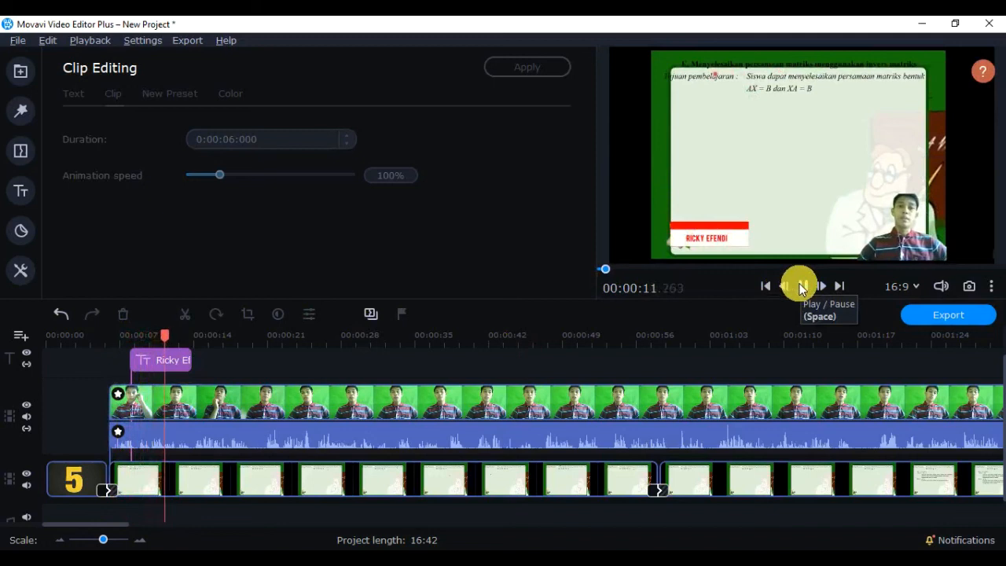
click(801, 286)
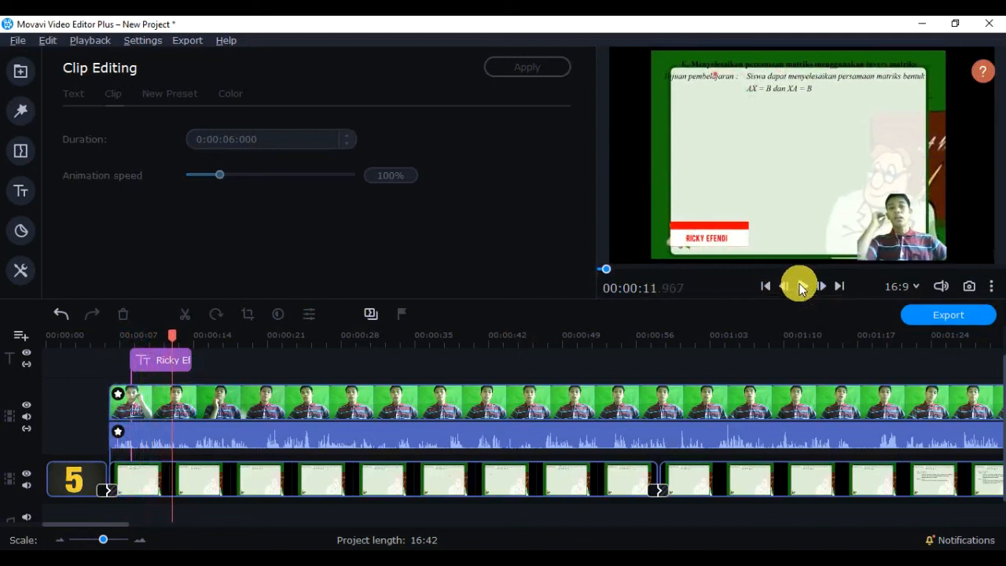
- Extend the presenter's name title to about 41 seconds, ending near 0:49, and preview it at several points along its length
click(17, 196)
scroll(403, 215, down, 1)
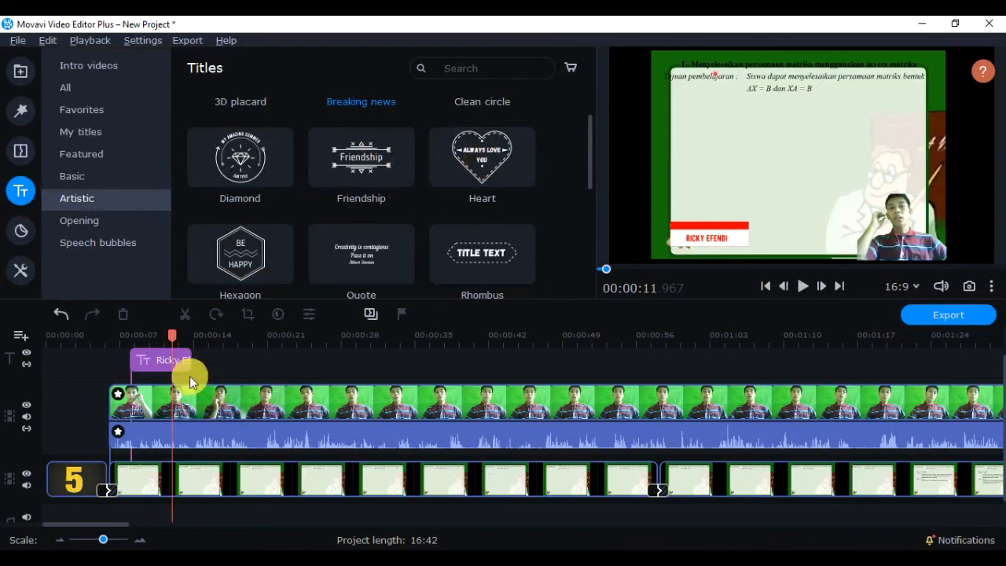
click(162, 364)
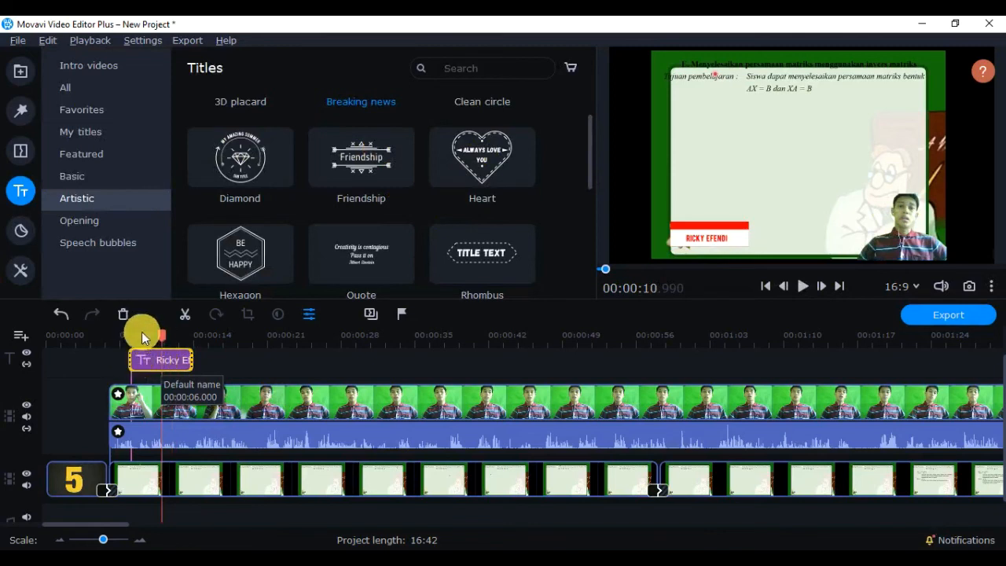
drag(161, 337, 192, 351)
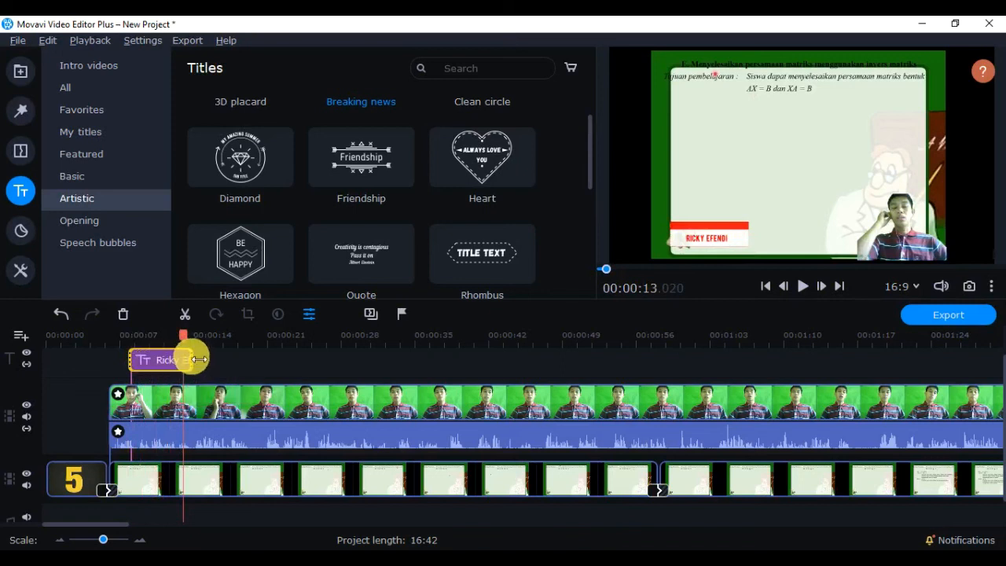
drag(198, 359, 561, 360)
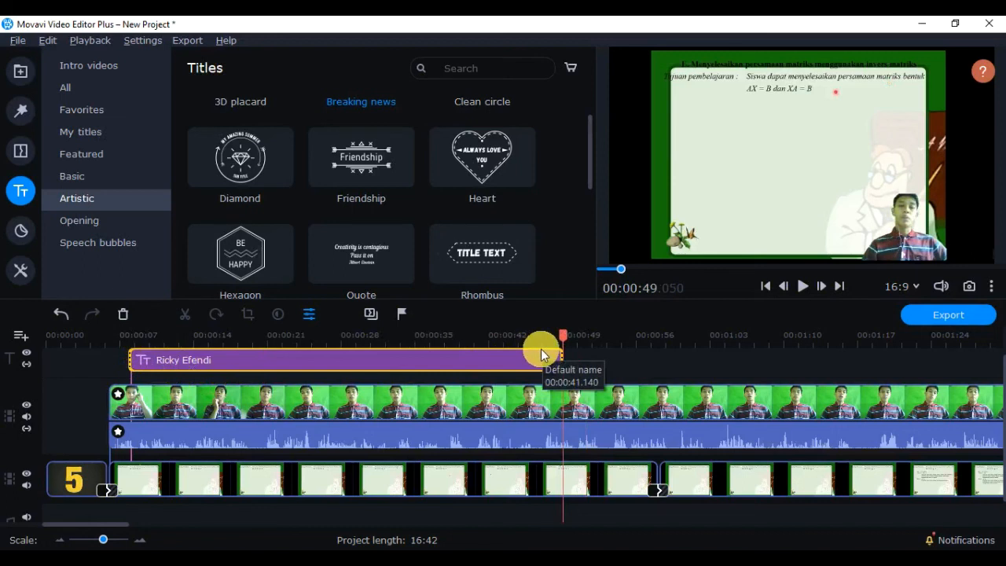
click(341, 358)
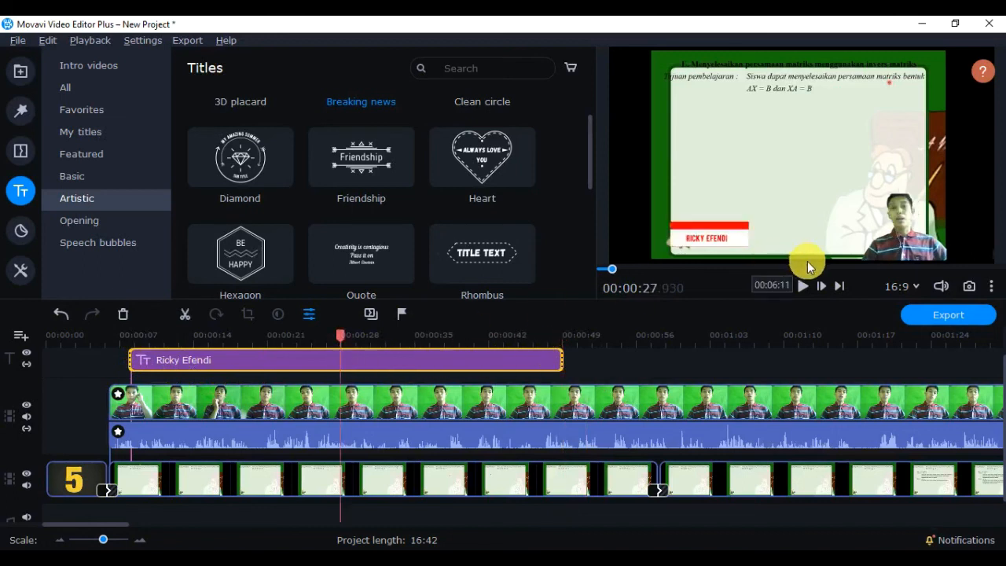
click(522, 359)
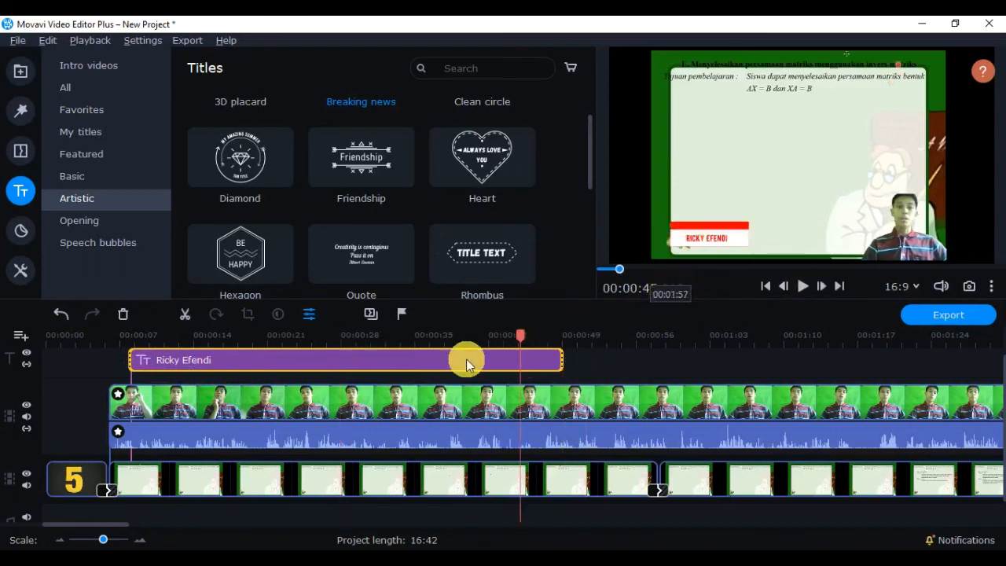
click(376, 362)
click(229, 362)
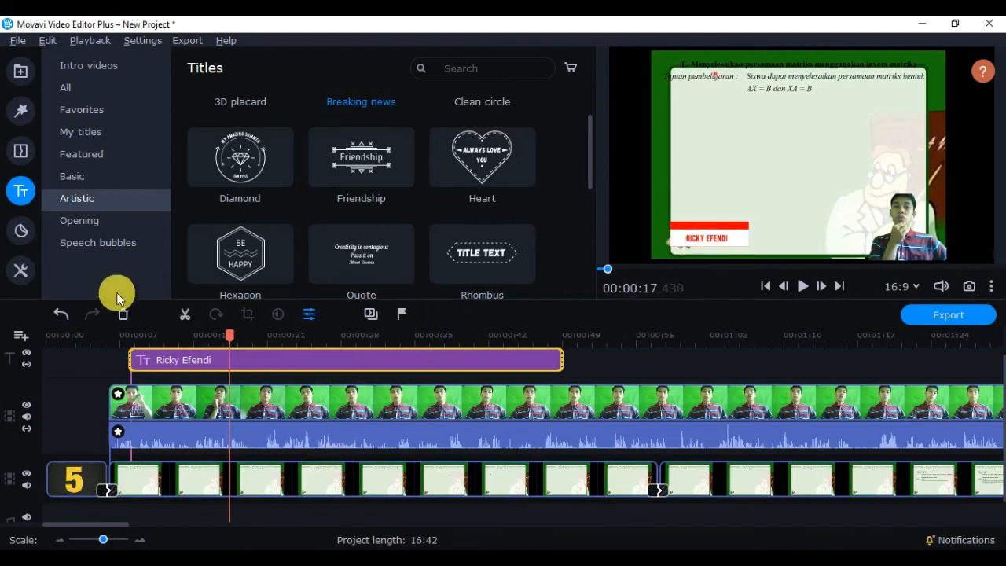
- Preview the Fun Times track from the built-in music and place it on the audio track where the countdown ends, at about 6 seconds
click(25, 233)
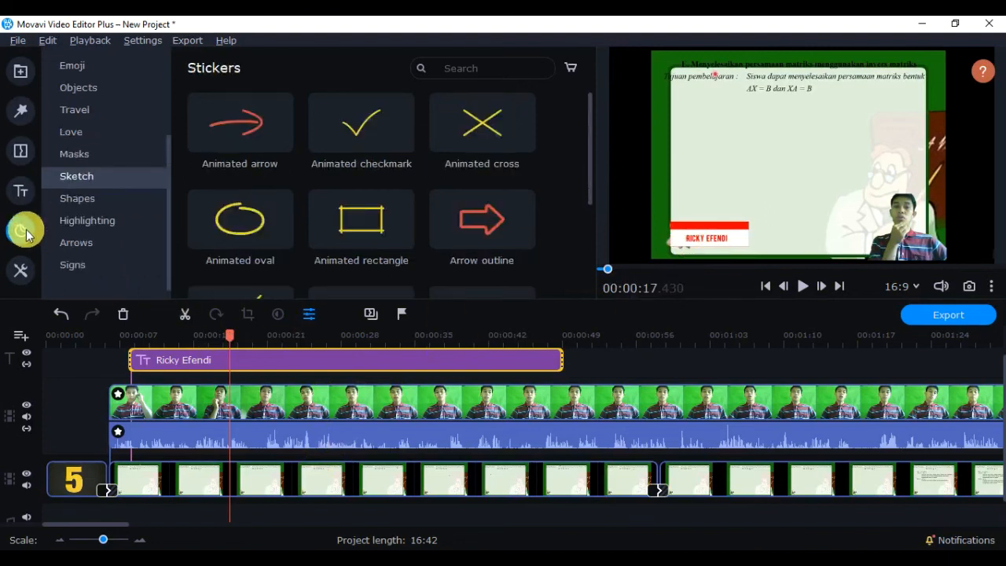
click(20, 191)
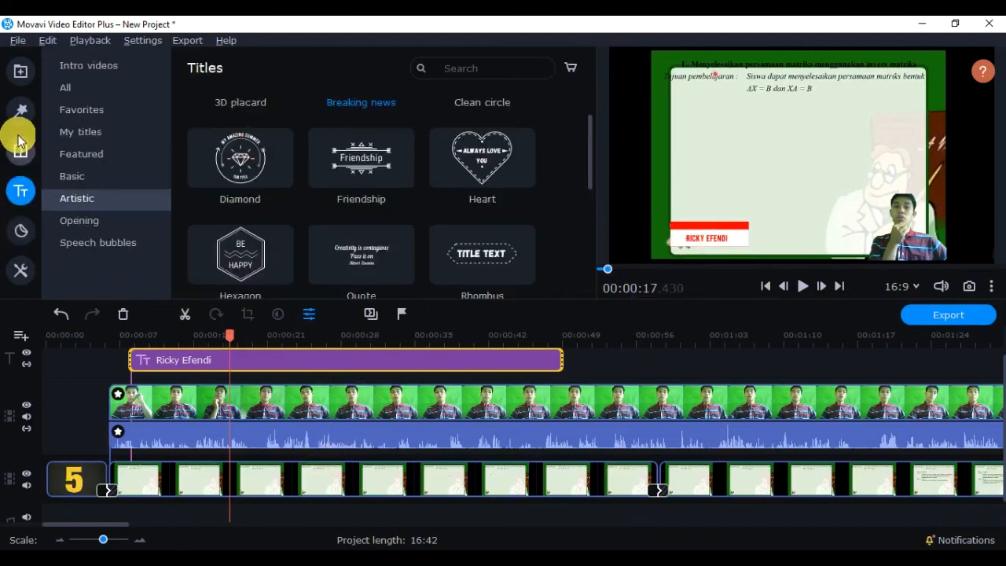
click(20, 72)
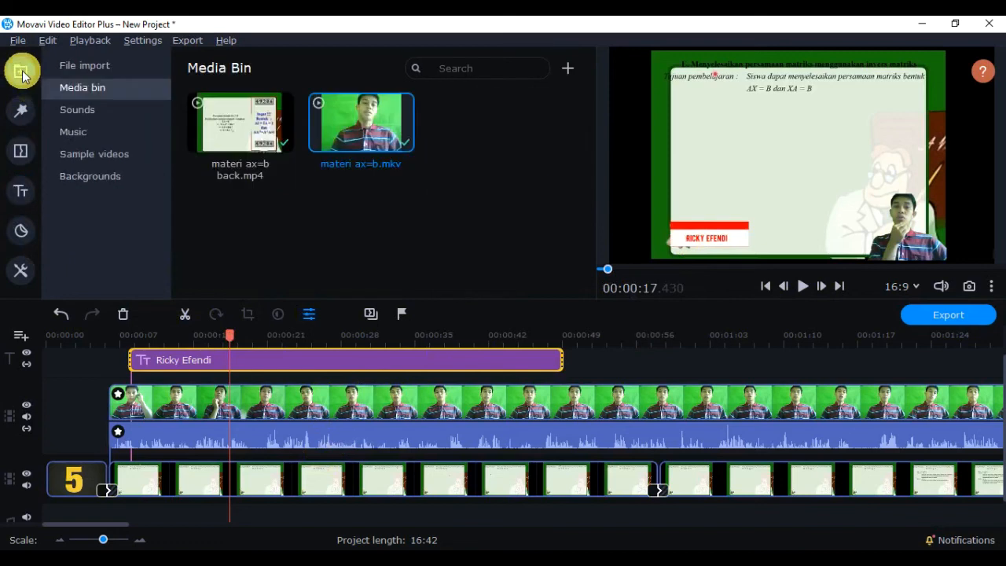
click(131, 126)
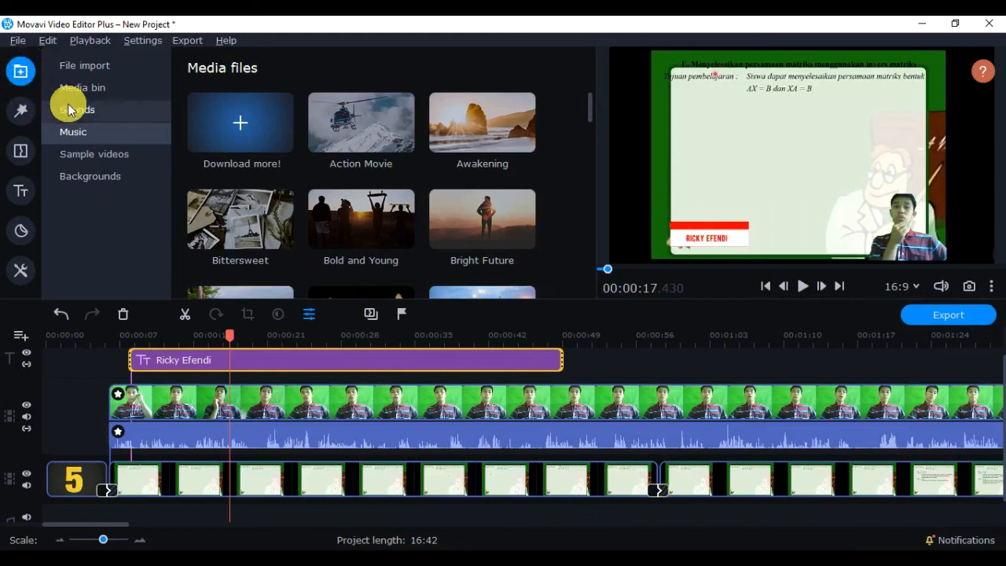
scroll(581, 177, down, 2)
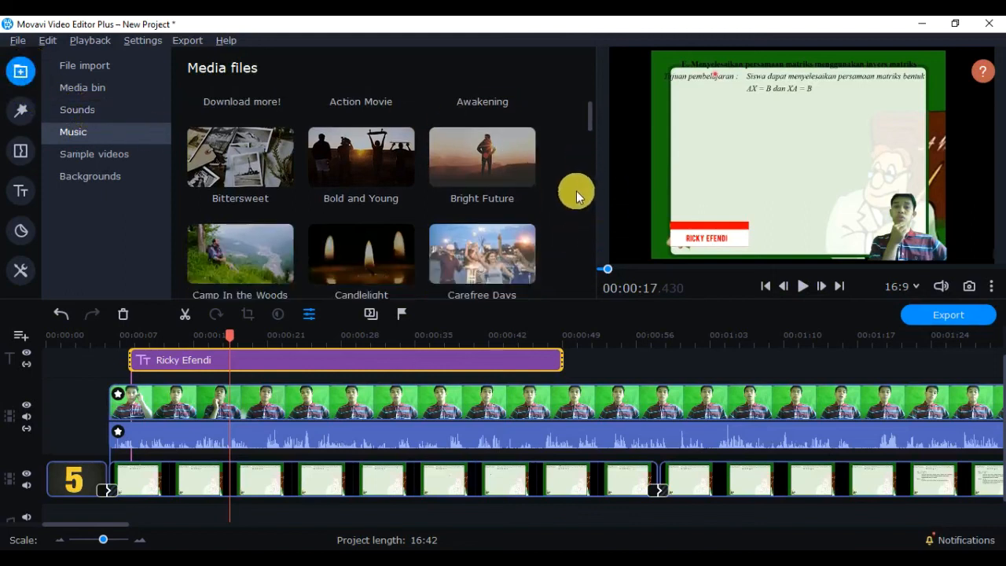
scroll(380, 196, down, 6)
scroll(379, 213, down, 7)
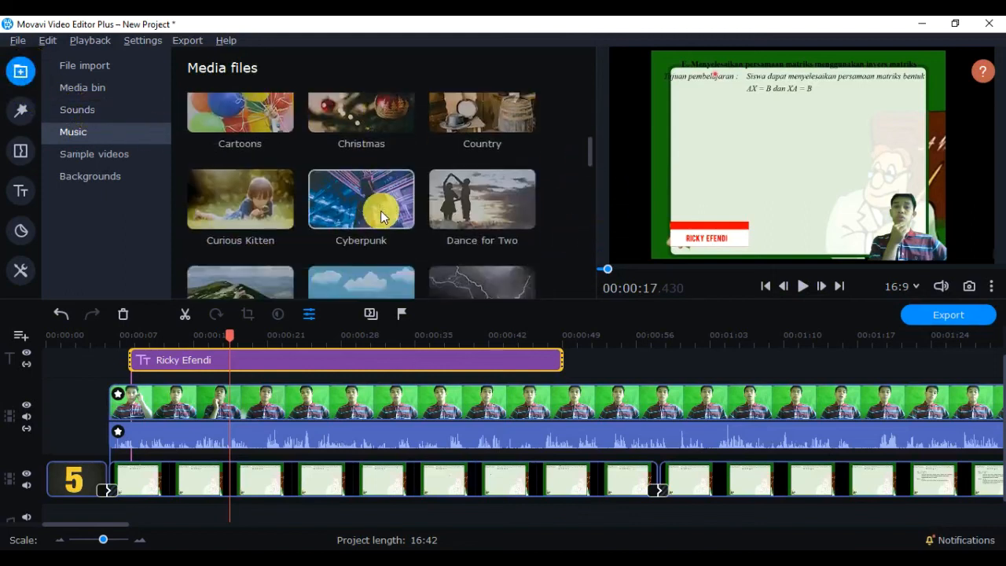
click(369, 217)
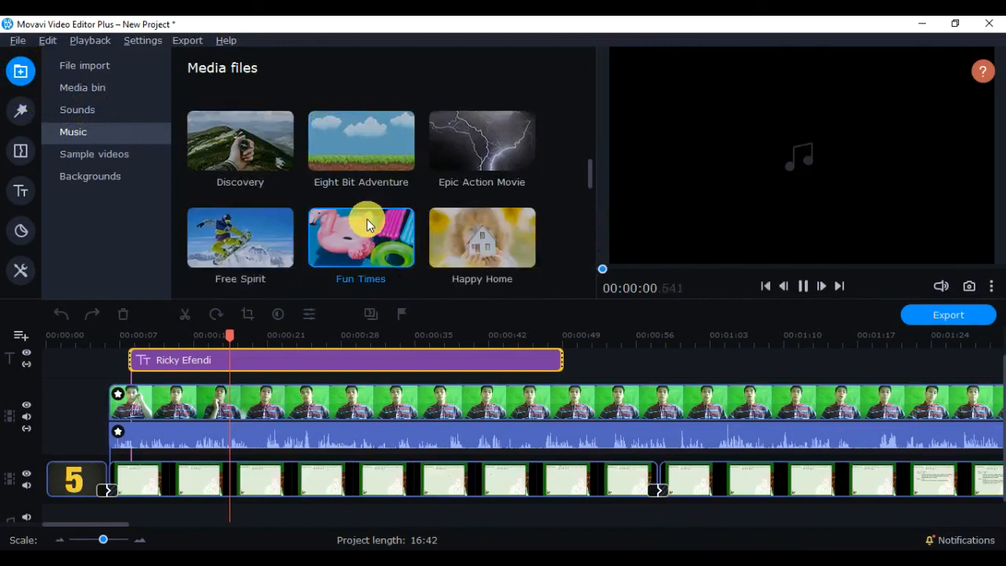
click(802, 284)
drag(367, 230, 106, 492)
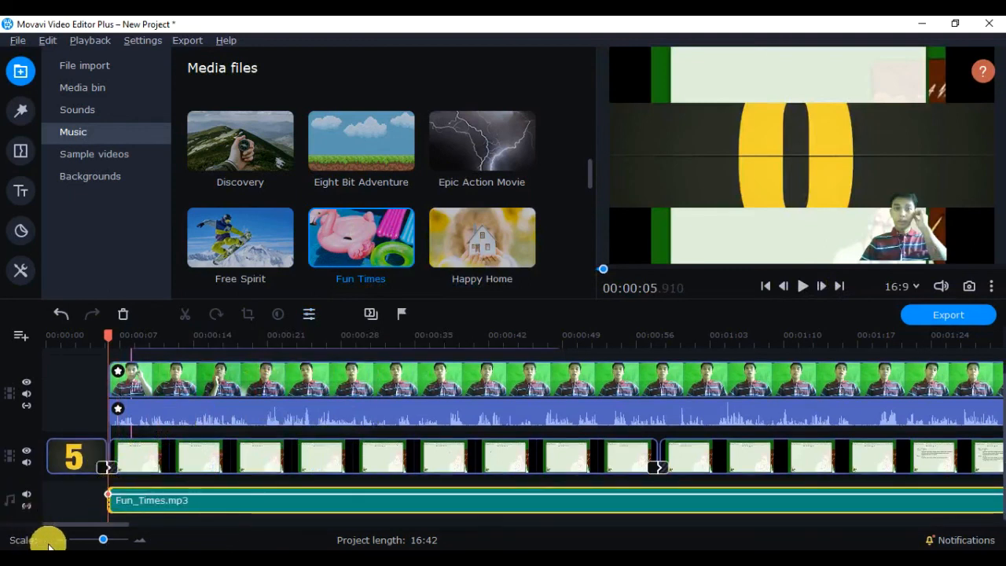
- Check how far the music clip extends and play the project from about 23 seconds to judge the music against the voice
click(62, 541)
click(62, 540)
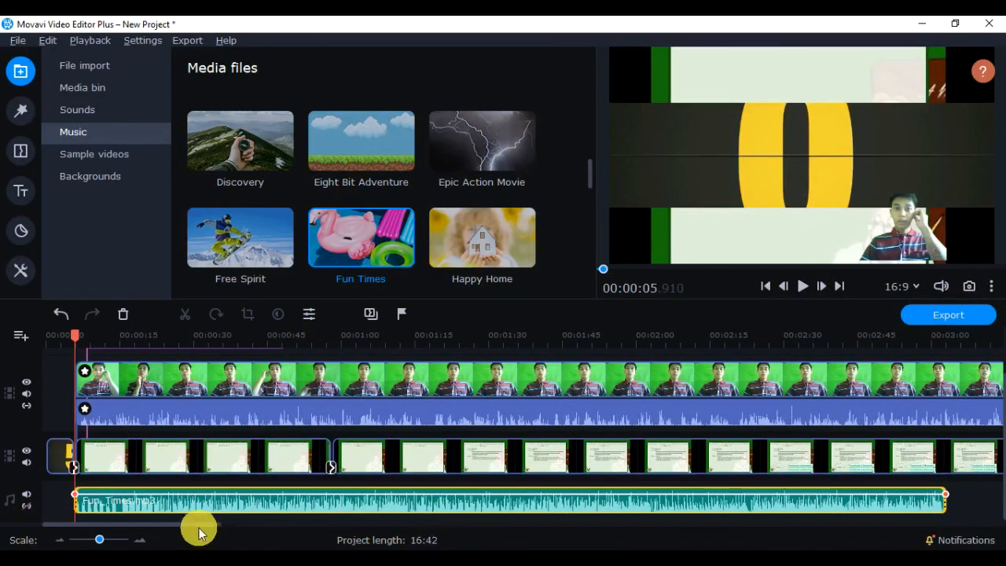
drag(195, 524, 120, 549)
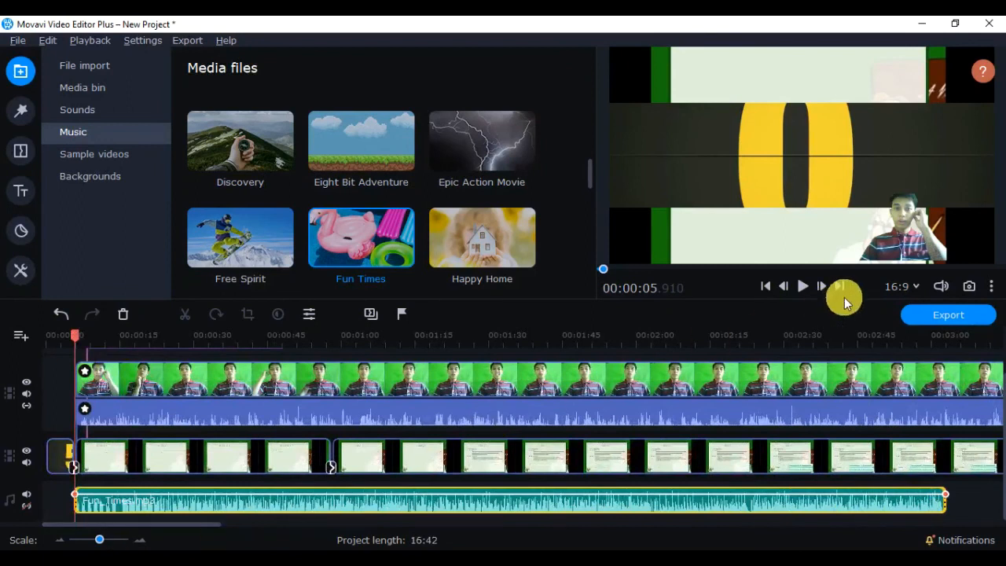
click(158, 335)
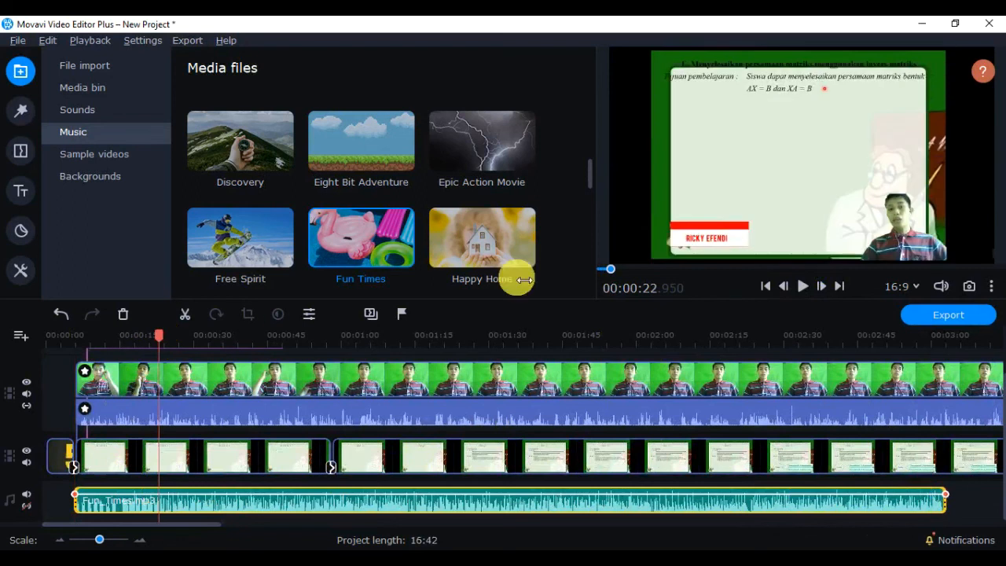
click(804, 286)
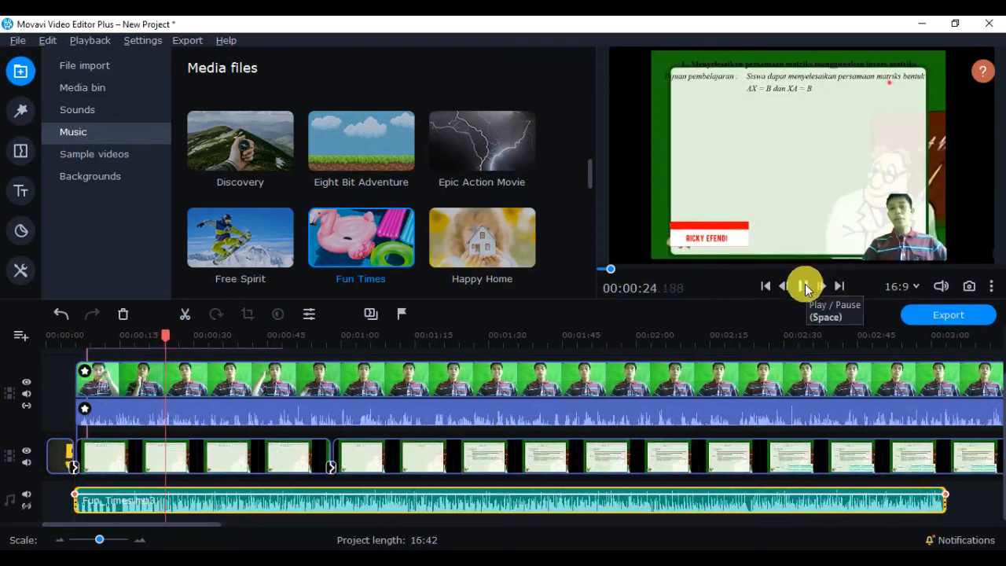
click(804, 286)
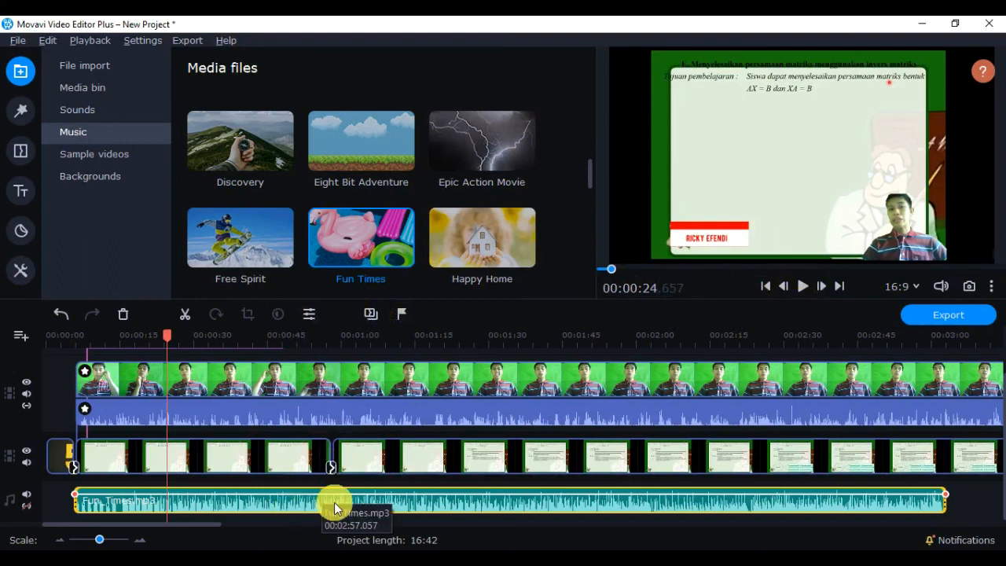
- Lower the Fun Times clip's volume to 9% and play the project to check the balance with the voice
click(310, 317)
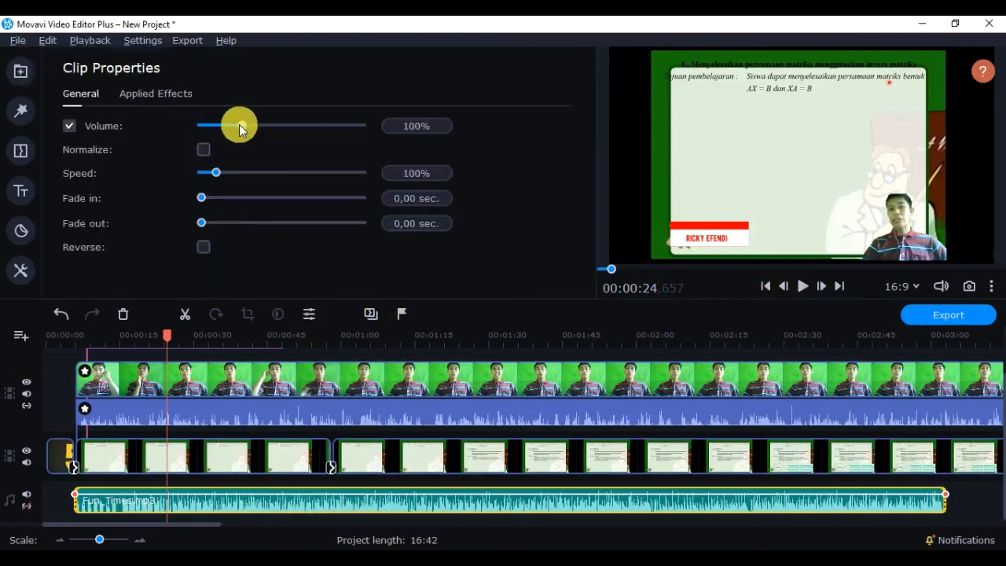
drag(239, 124, 204, 122)
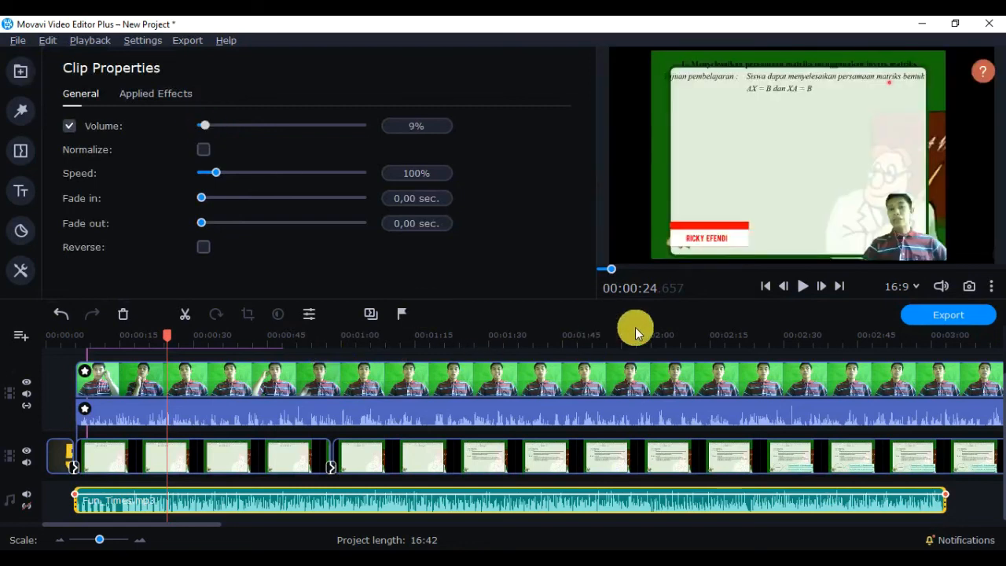
click(806, 286)
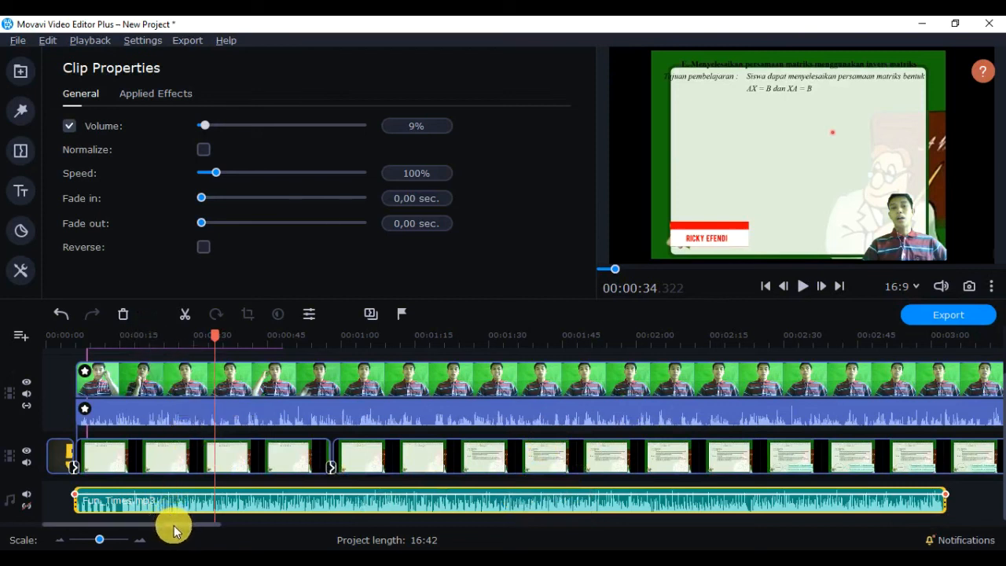
- Bring the whole project into view on the timeline and start a video export titled Belajar Edit
click(61, 541)
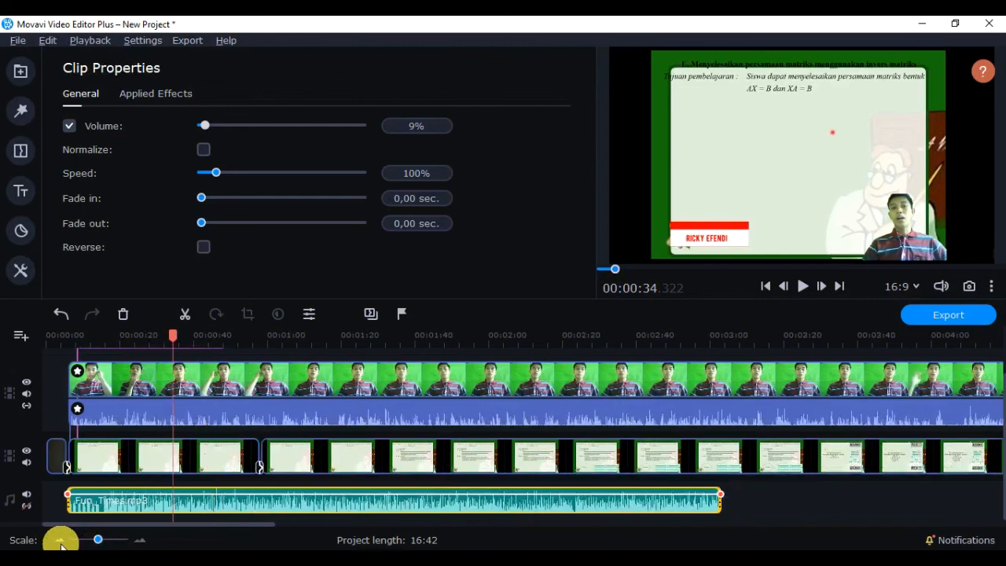
click(60, 541)
click(61, 542)
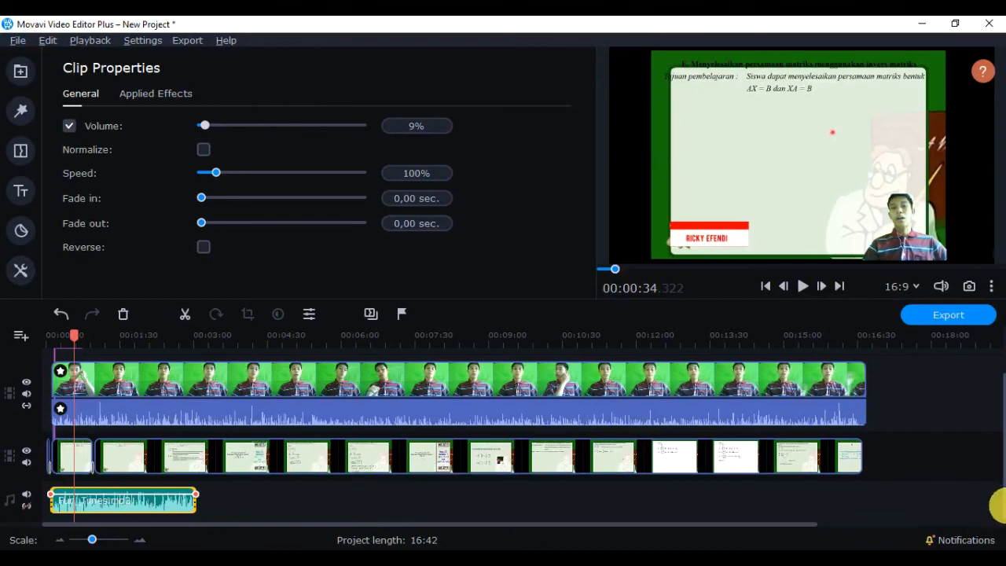
click(960, 320)
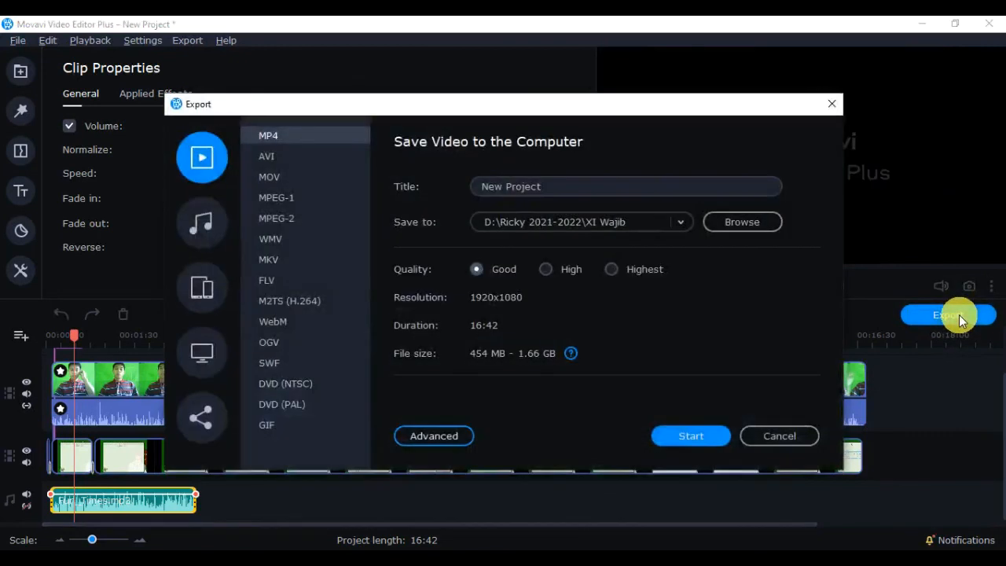
click(548, 190)
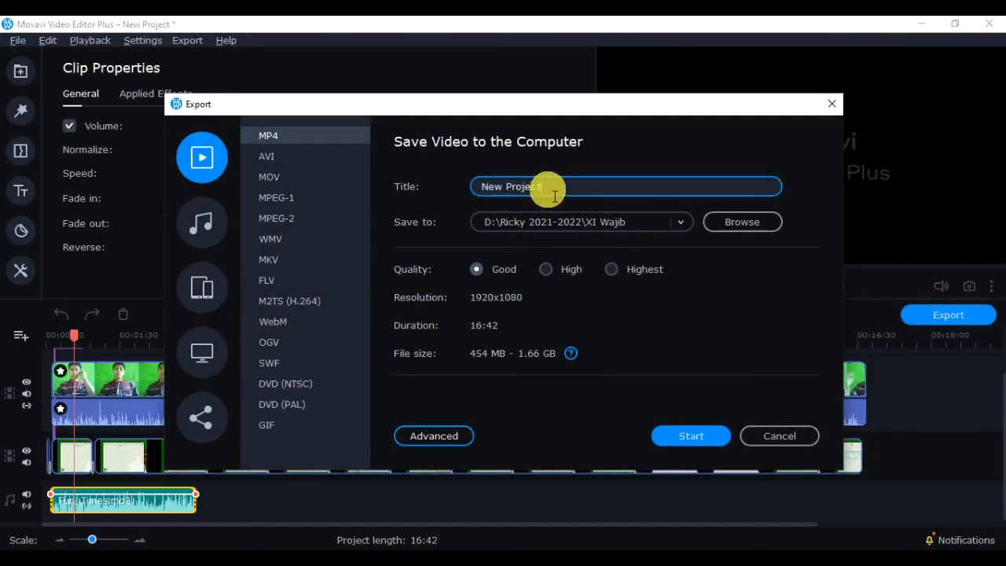
drag(554, 195, 452, 191)
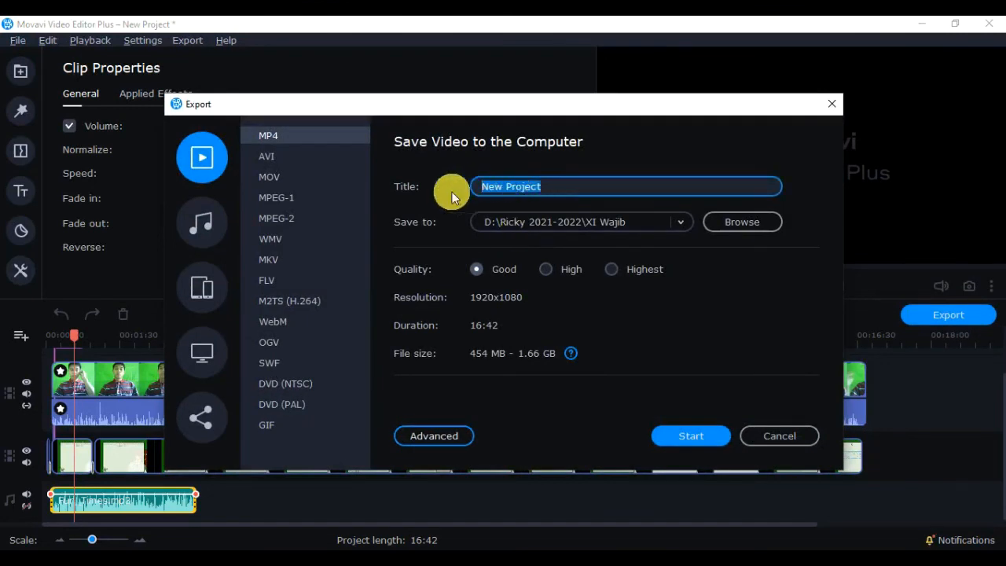
text(Belajar)
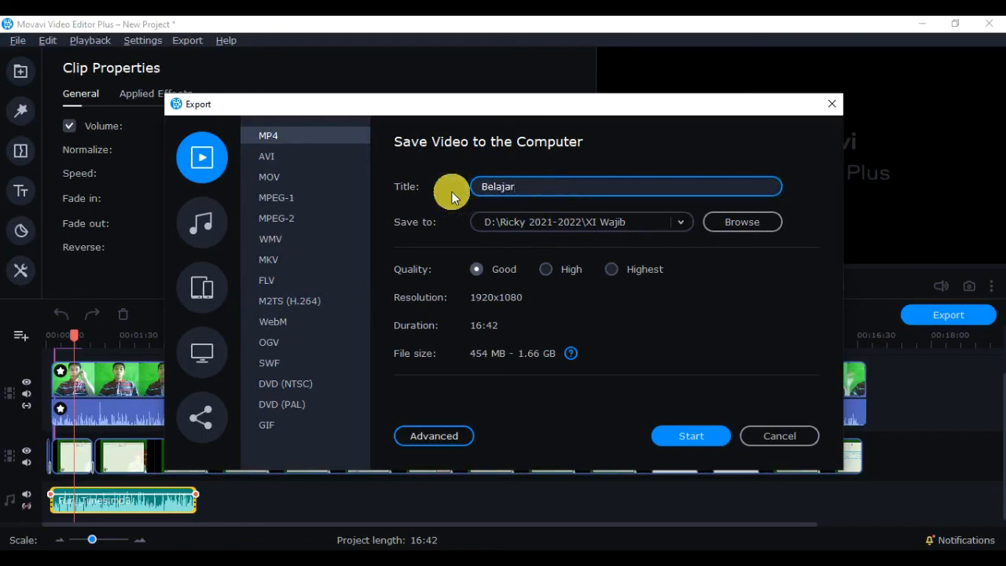
text( Edit)
- Review the export's save folder and the audio-only formats, returning to the MP4 video settings
click(741, 225)
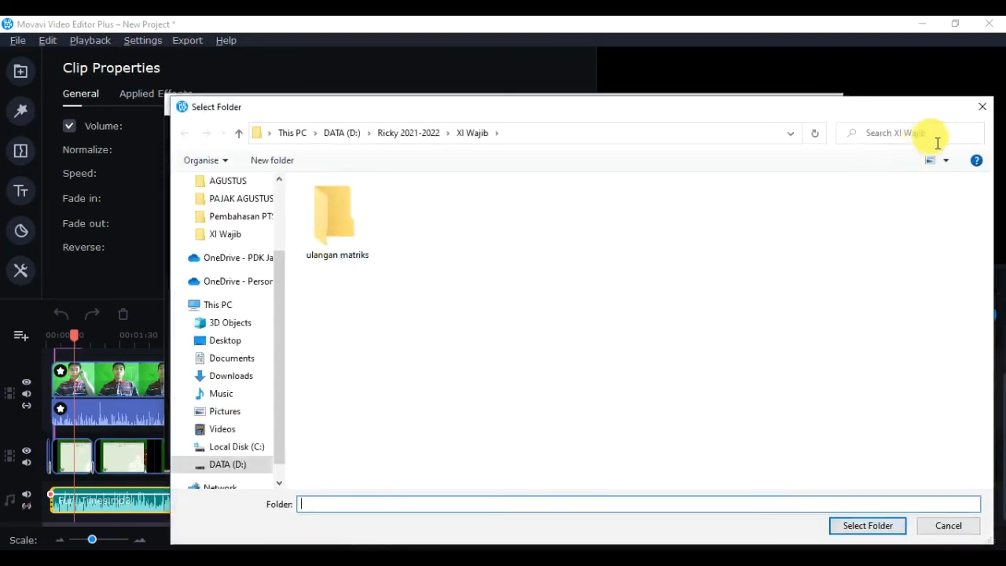
click(981, 107)
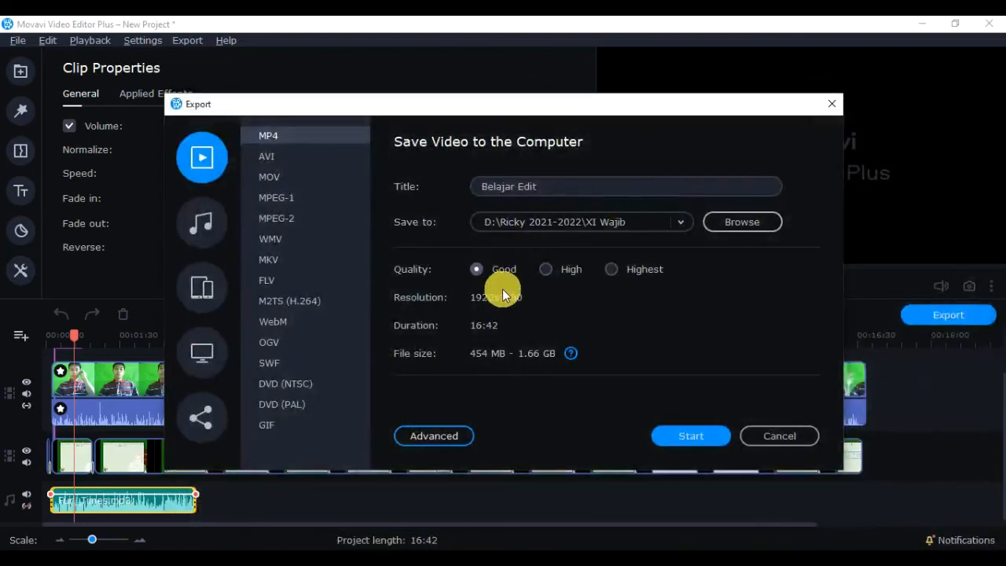
drag(712, 107, 615, 119)
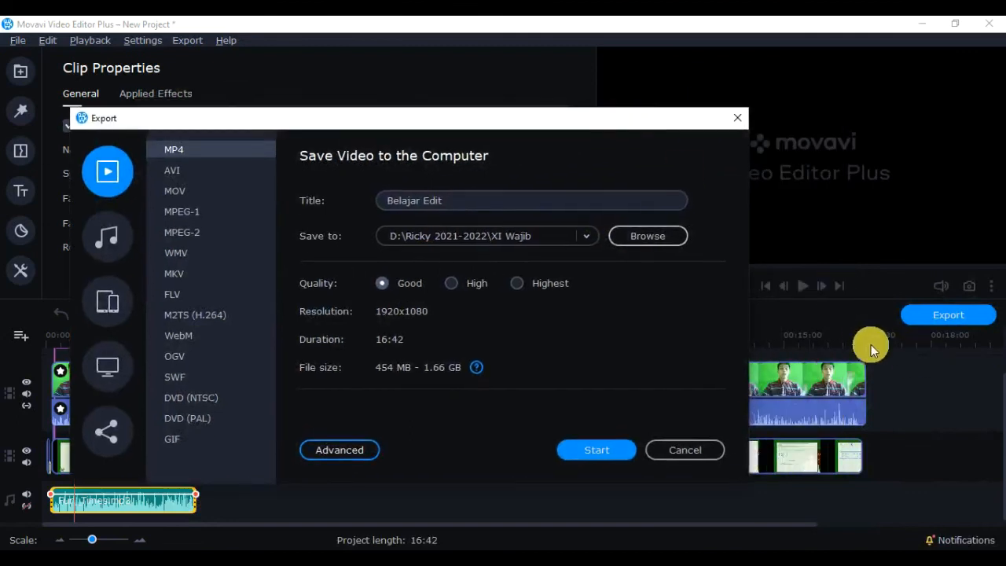
drag(523, 119, 584, 86)
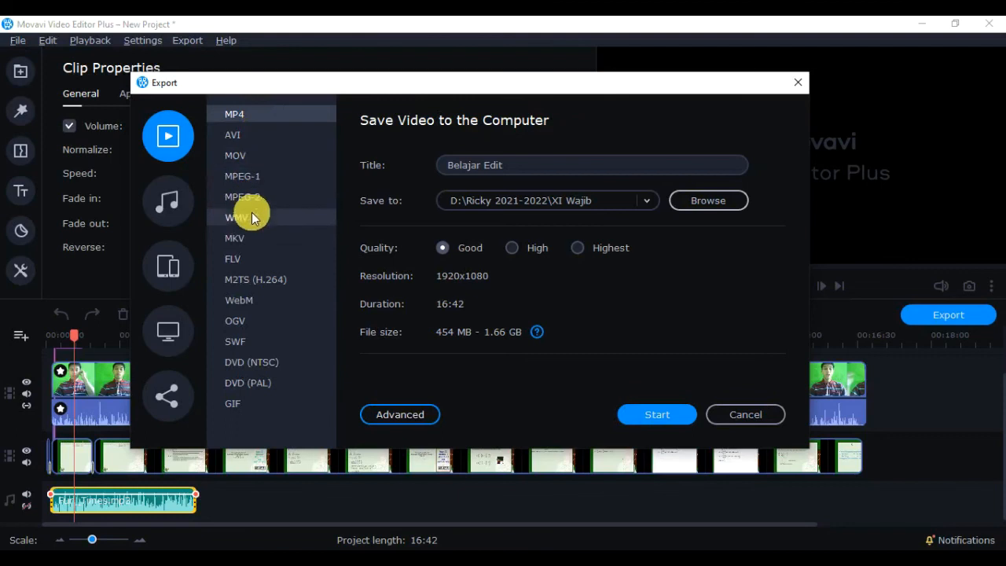
click(183, 201)
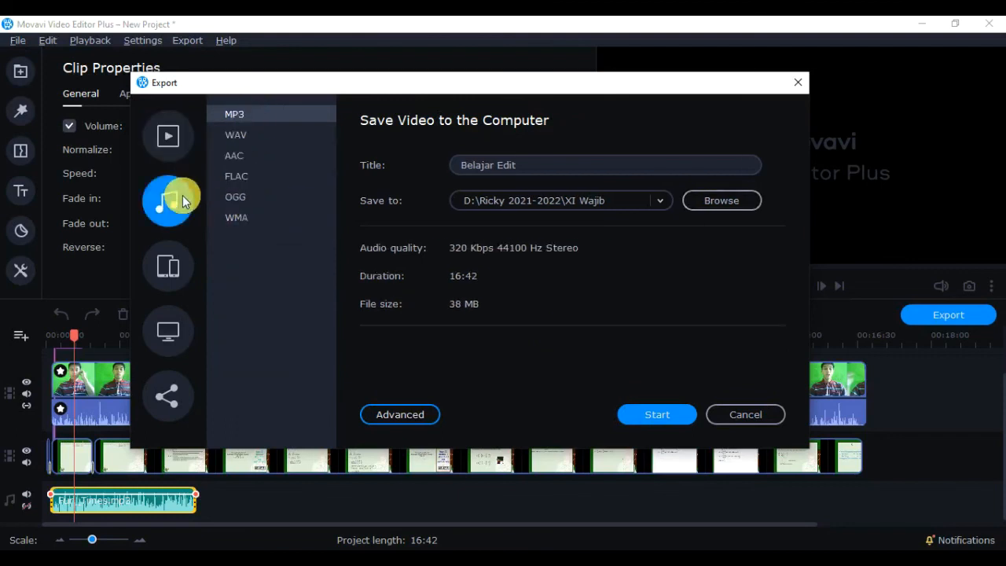
click(183, 149)
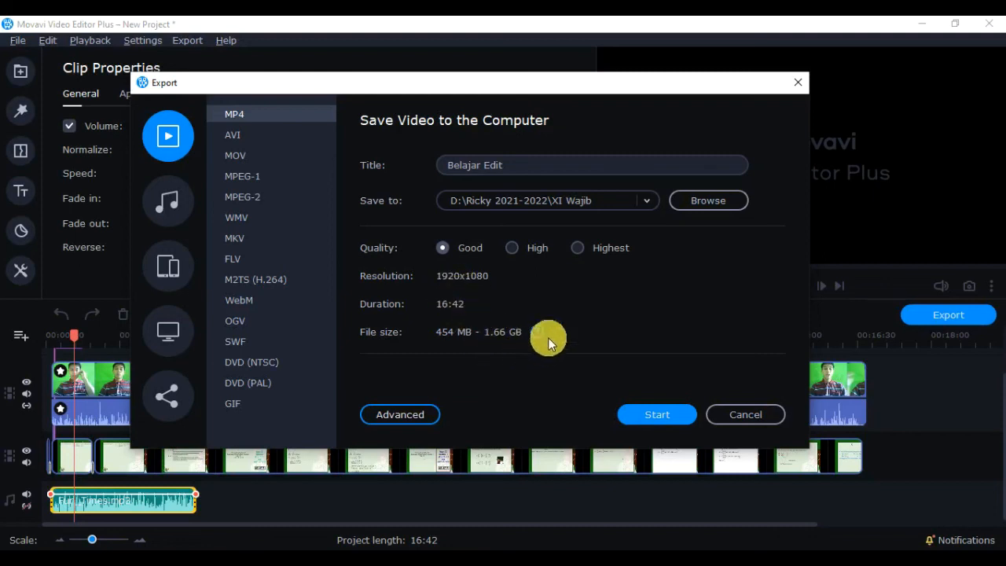
- Open the advanced MP4 export settings and set the video resolution to 1280x720 (16:9)
click(397, 411)
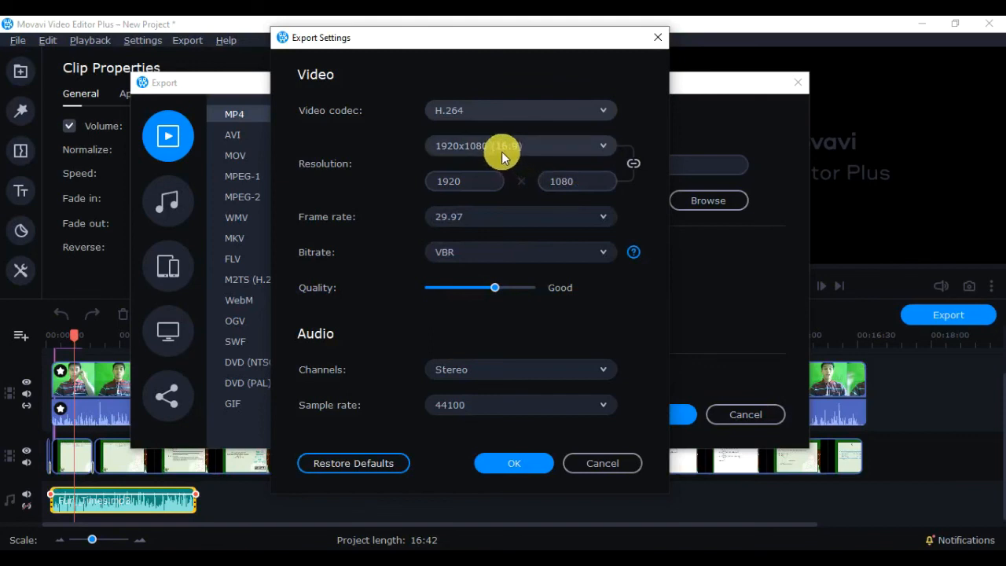
click(593, 148)
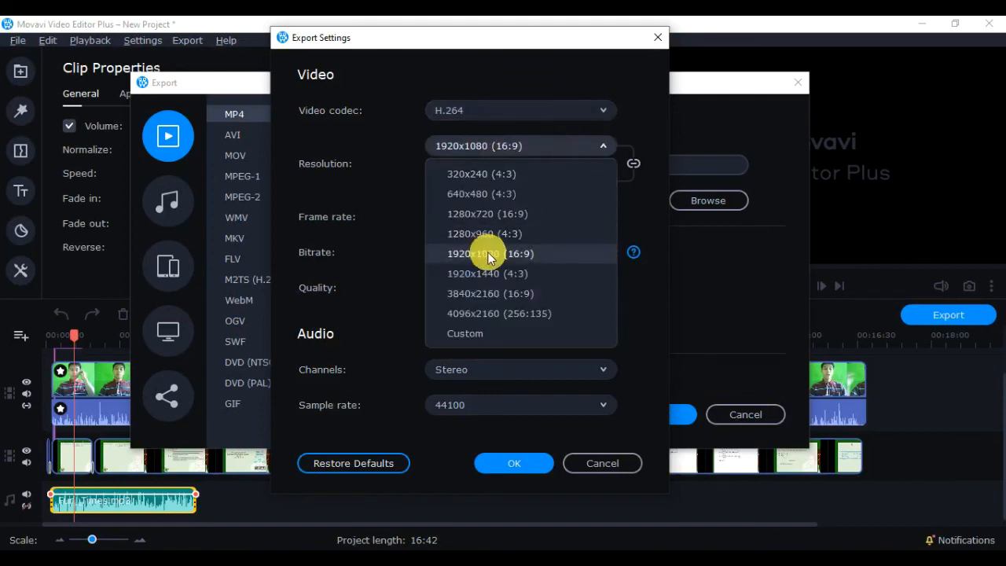
click(603, 151)
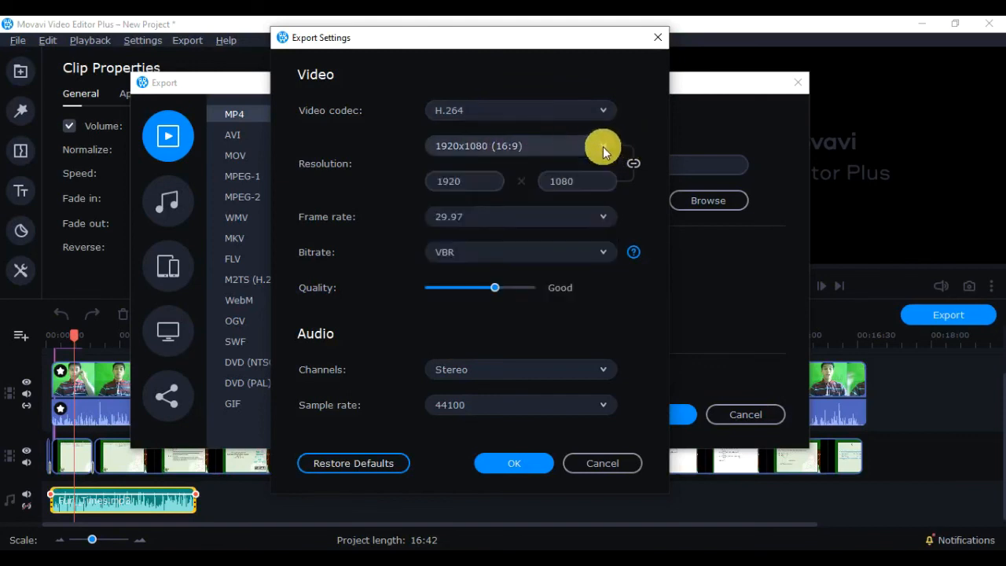
click(604, 150)
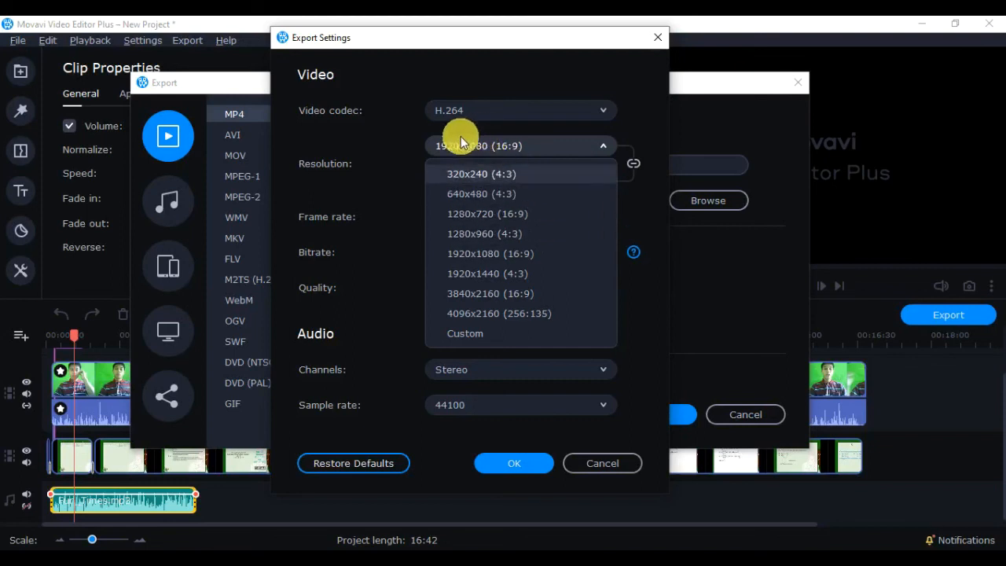
click(500, 219)
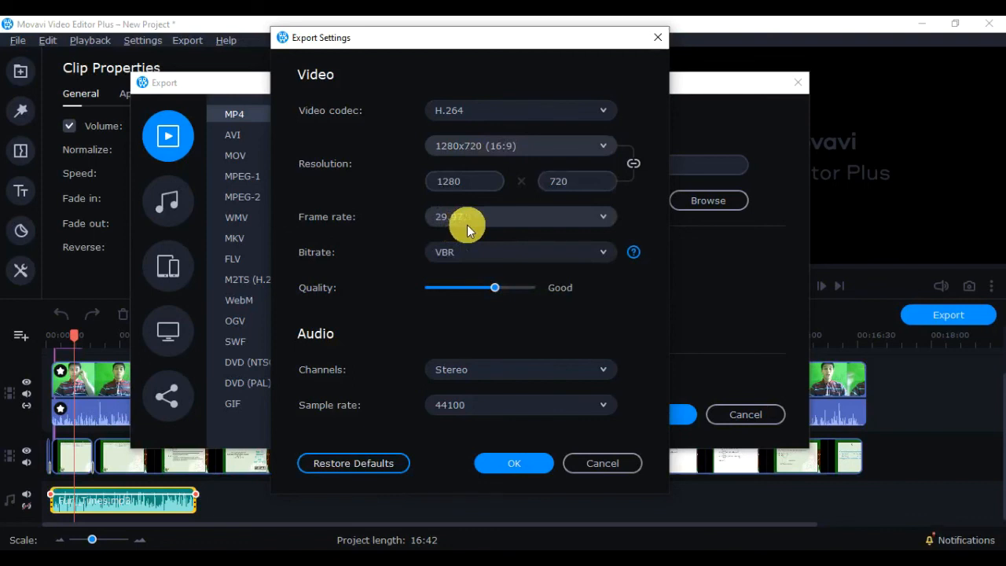
- Set the export frame rate to 25, lower the quality slightly within the Good range, and apply the settings
click(466, 225)
scroll(507, 374, down, 2)
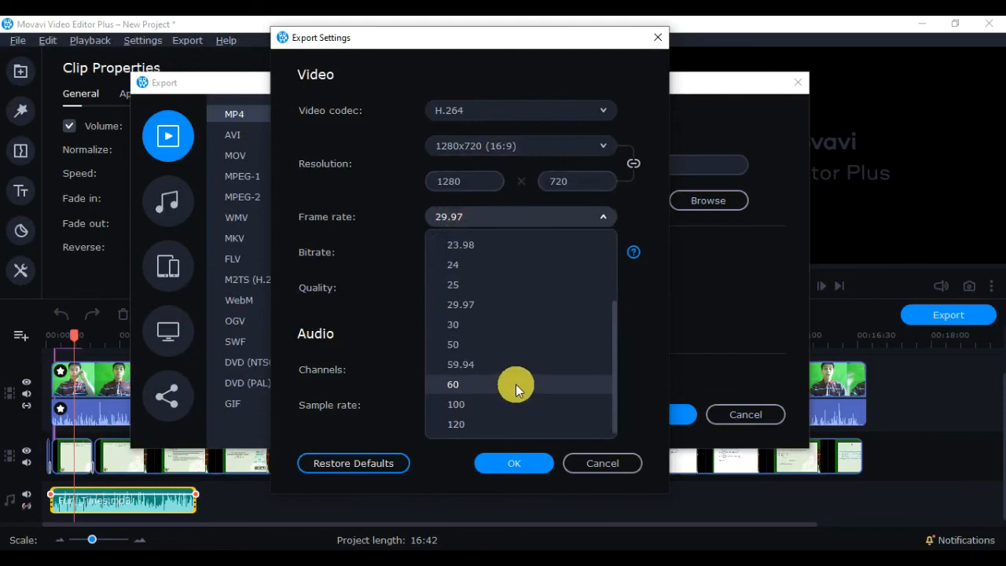
scroll(509, 381, up, 2)
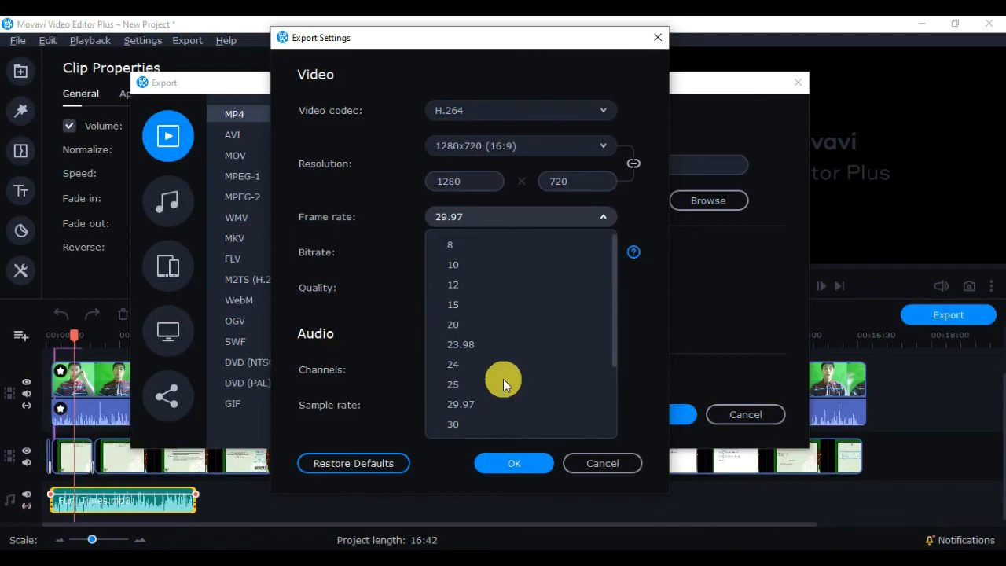
click(478, 383)
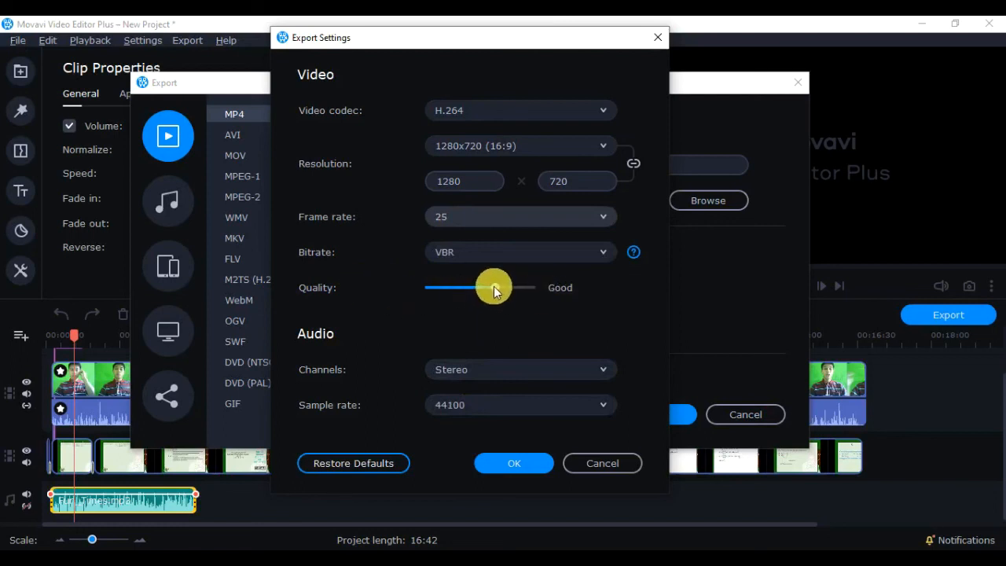
drag(494, 289, 474, 297)
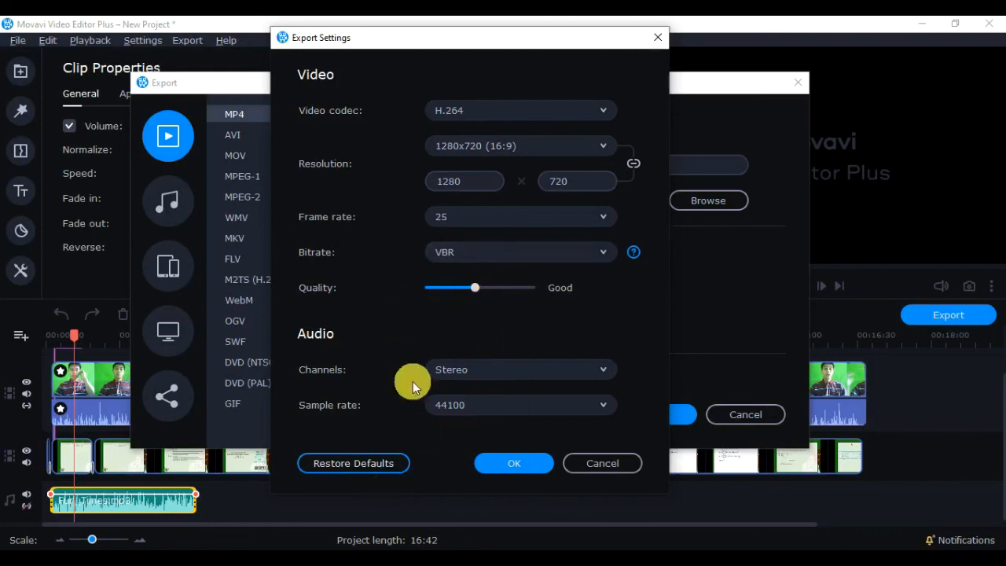
click(506, 463)
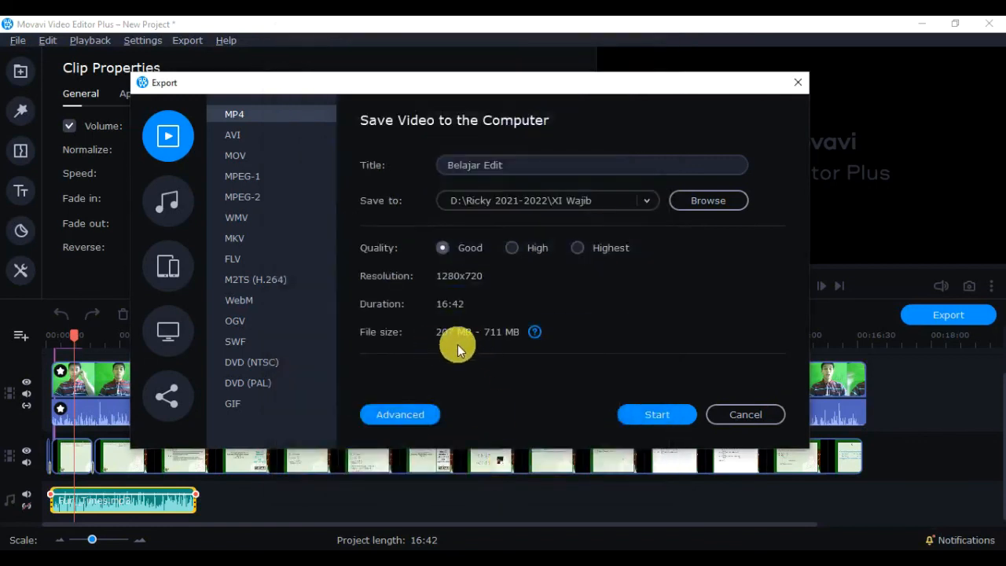